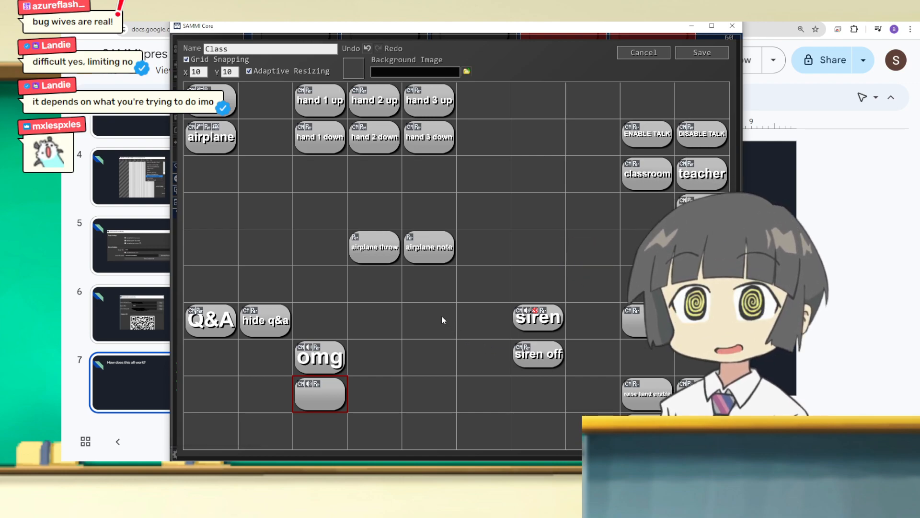
Step: Open the Class deck and create a new blank button in an empty grid cell, opening its command editor
scroll(403, 407, "down", 8)
scroll(406, 401, "down", 4)
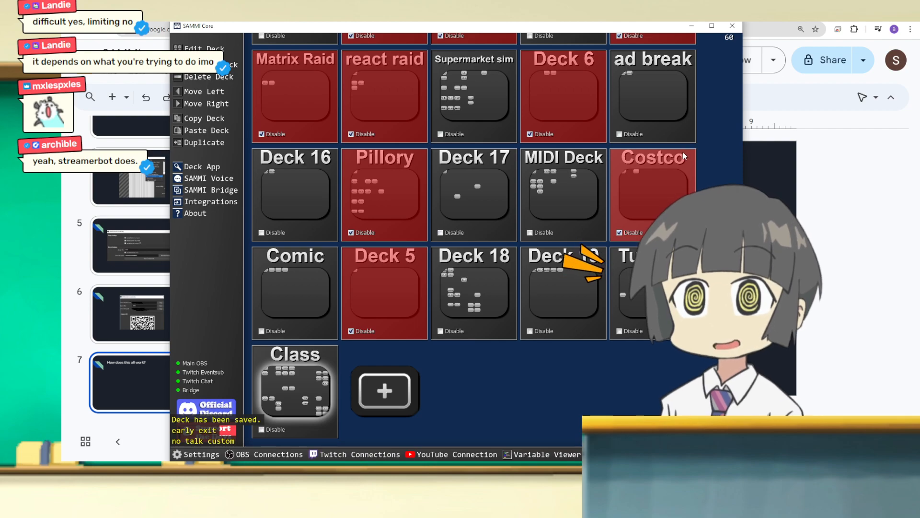
left_click_drag(515, 28, 515, 26)
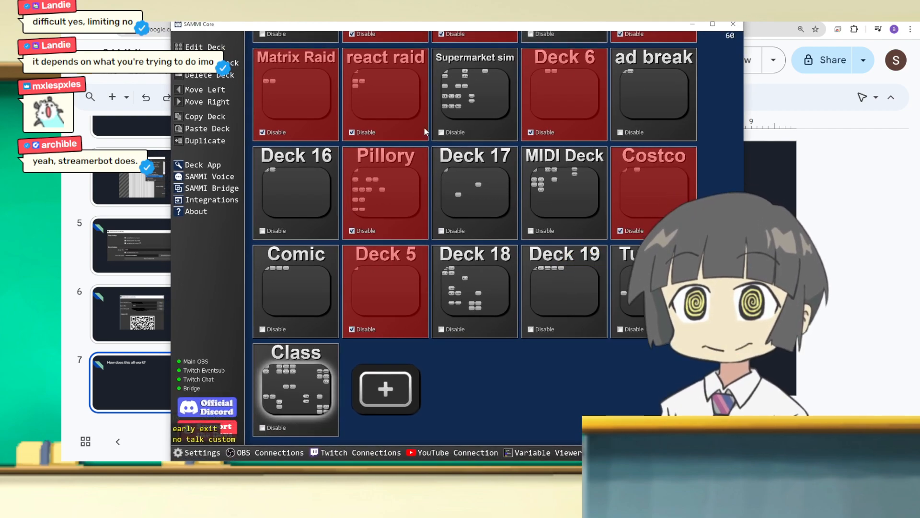
double_click(307, 407)
double_click(411, 318)
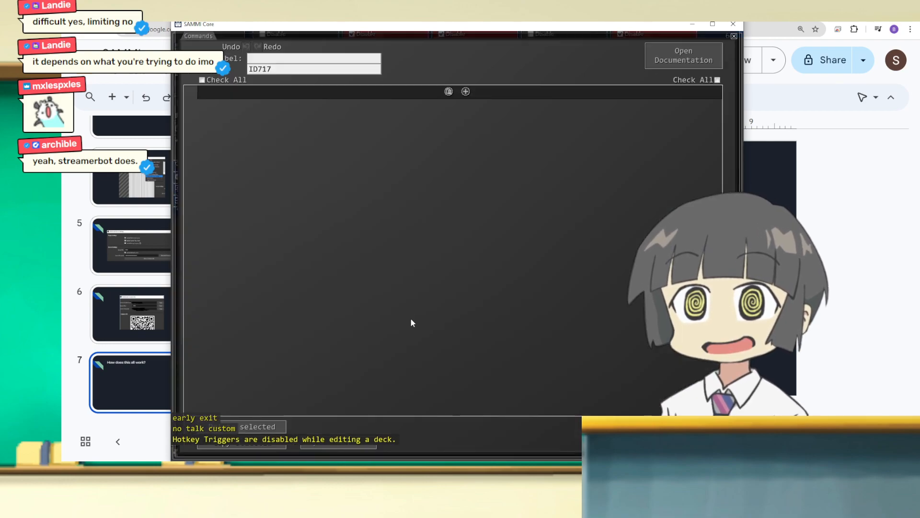
Step: Search the commands for "comm" and add a Command Line command to the blank button
left_click(465, 92)
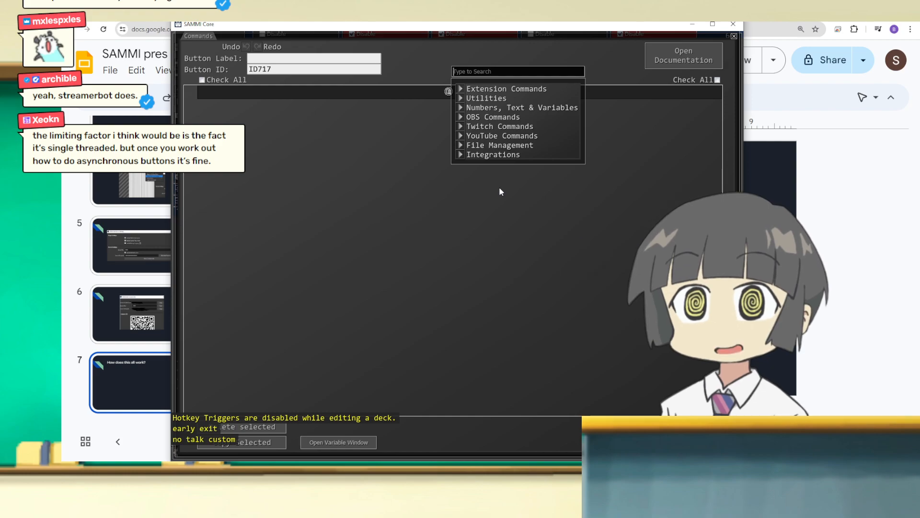
type("comm")
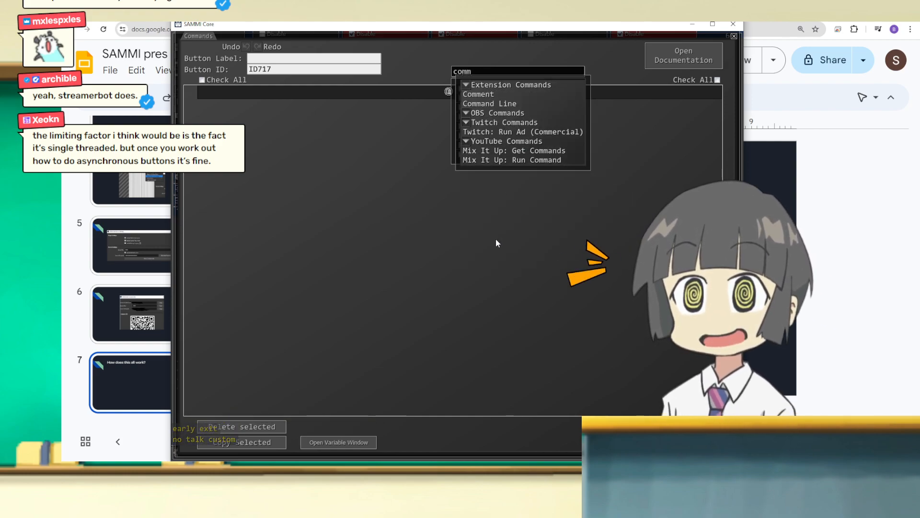
left_click(545, 105)
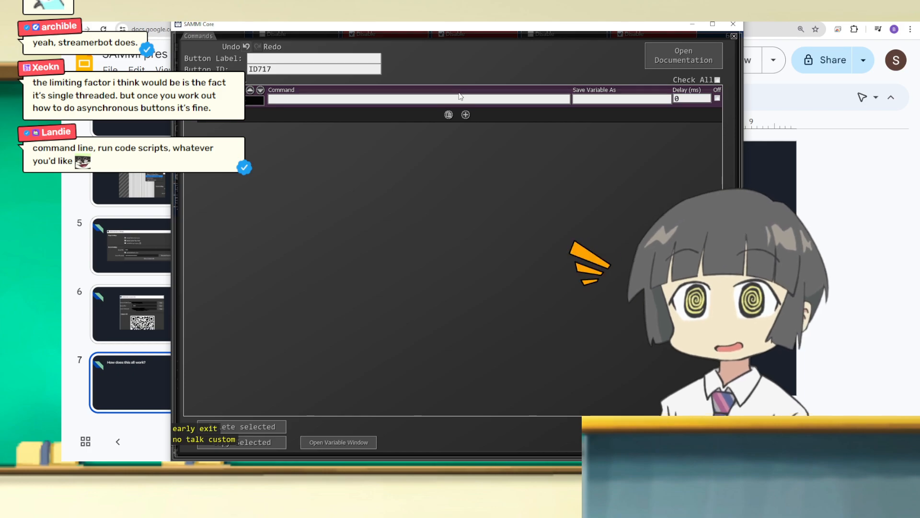
Step: Browse the Utilities commands and add an Execute Program command below the Command Line one
left_click(466, 115)
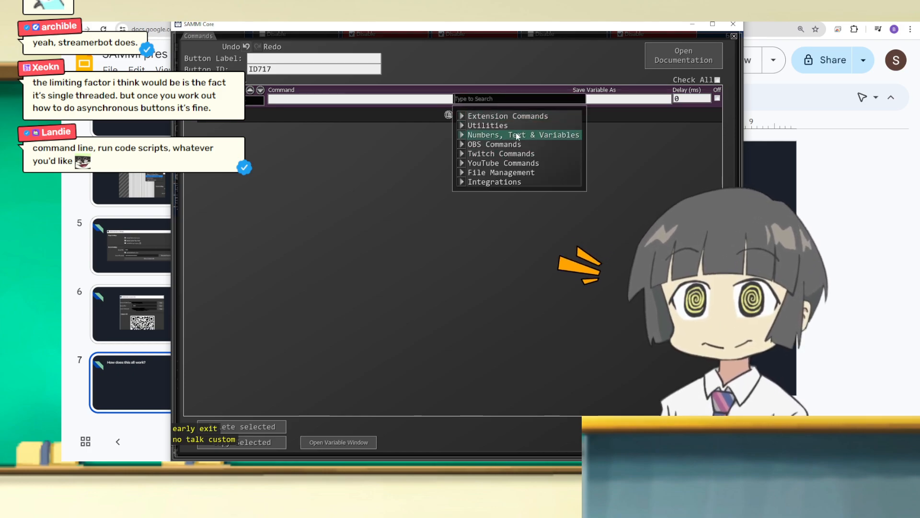
mouse_move(501, 126)
scroll(560, 182, "down", 3)
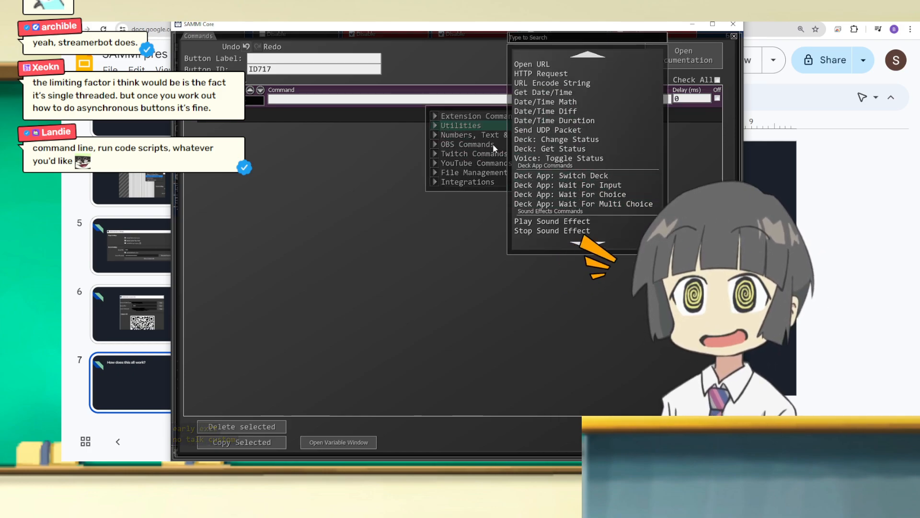
scroll(580, 149, "up", 3)
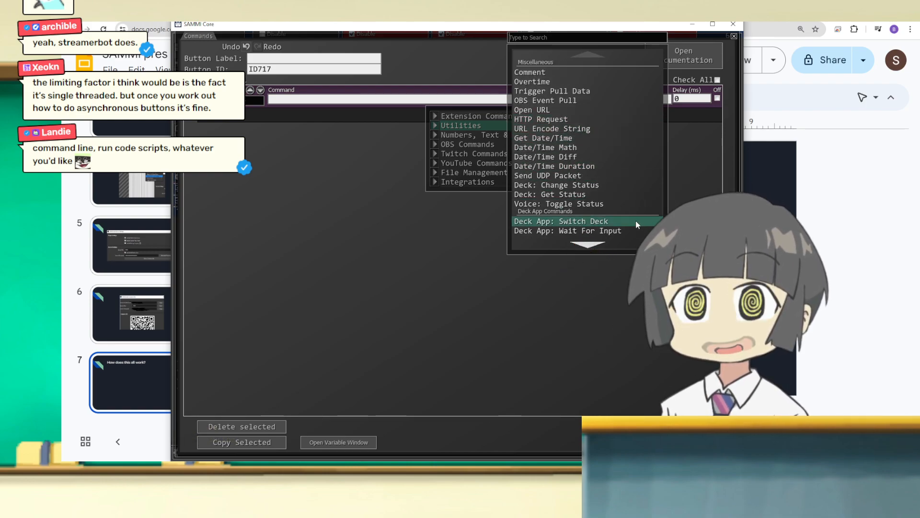
scroll(610, 193, "down", 4)
scroll(611, 194, "down", 5)
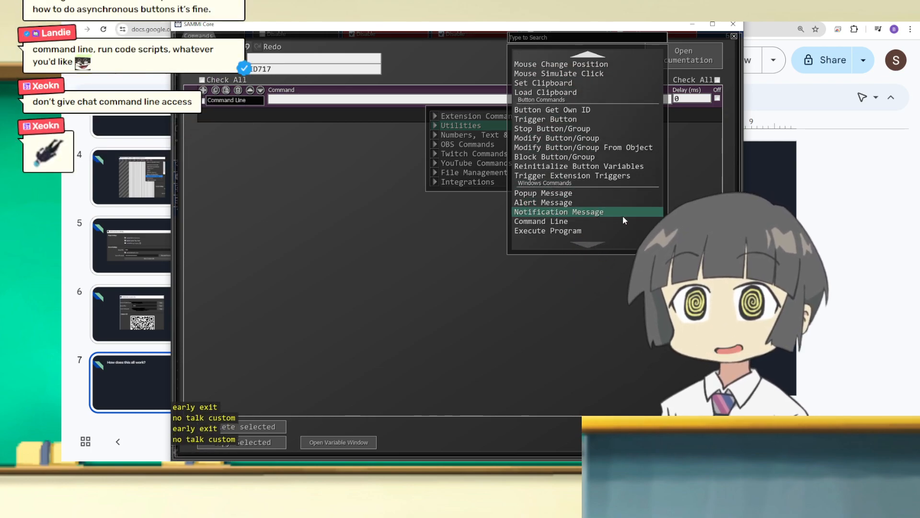
left_click(616, 232)
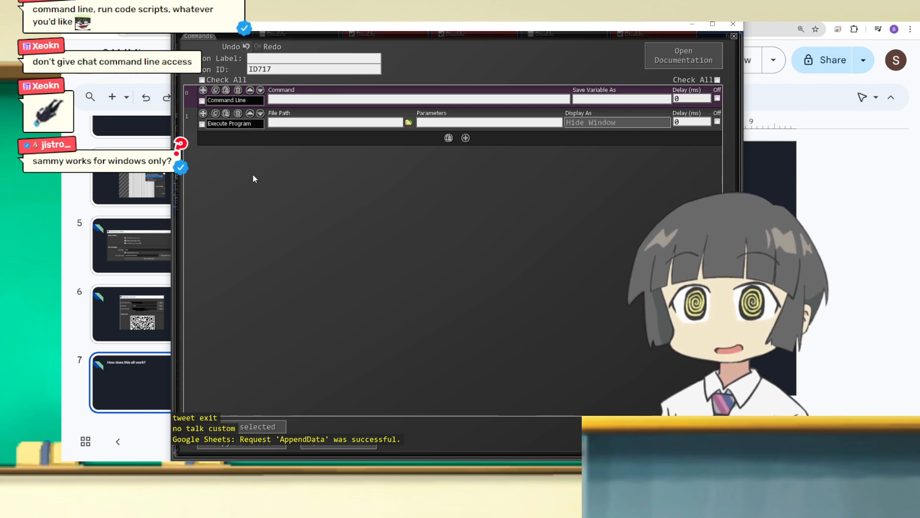
Step: Delete the Execute Program and Command Line commands from the blank button
left_click(238, 114)
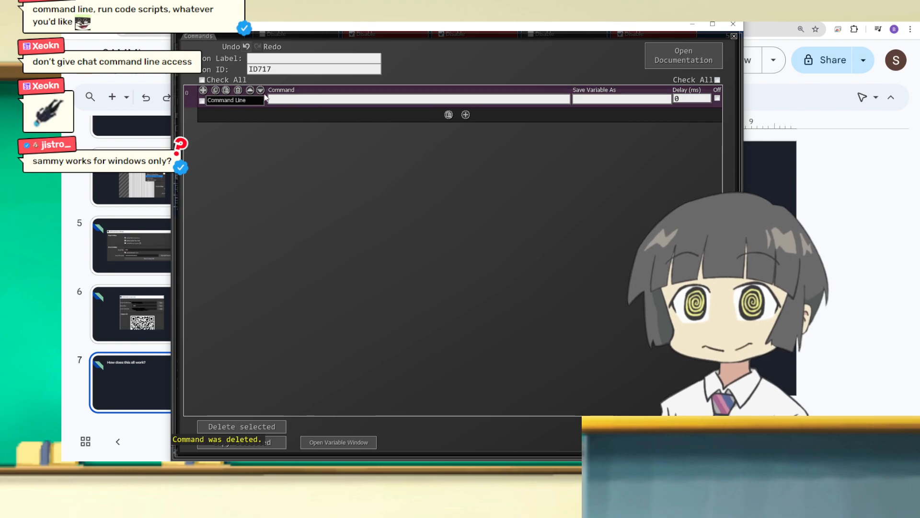
left_click(238, 89)
Step: Close the blank button's command editor, leave the Class deck, and reposition the SAMMI Core window over the presentation
left_click_drag(275, 29, 356, 18)
left_click(617, 436)
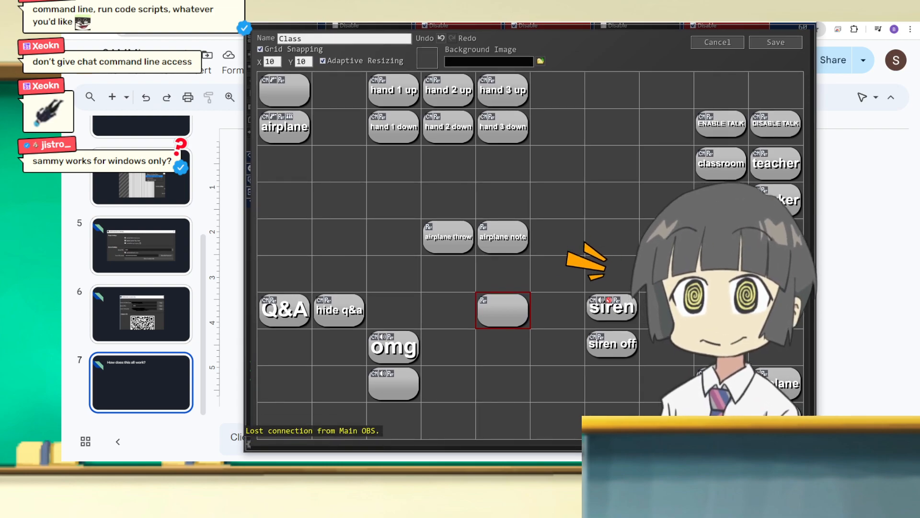
left_click_drag(369, 22, 345, 26)
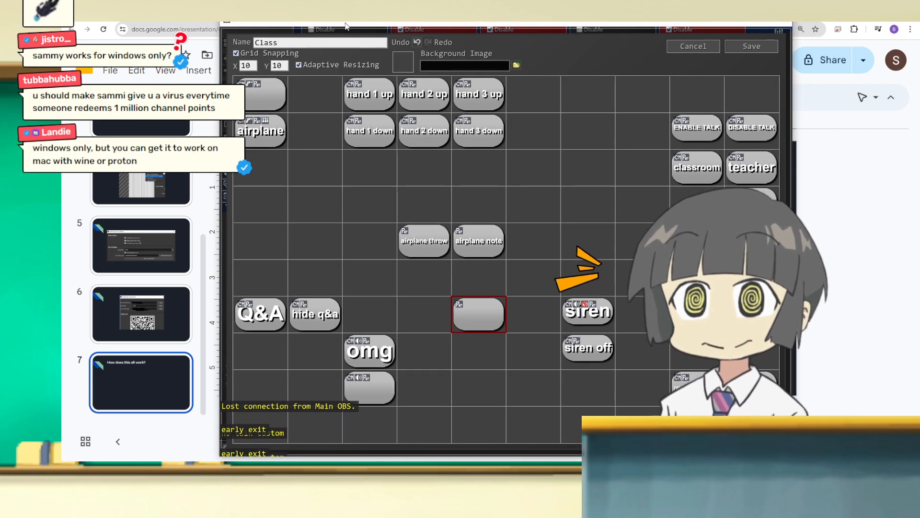
left_click_drag(345, 26, 0, 24)
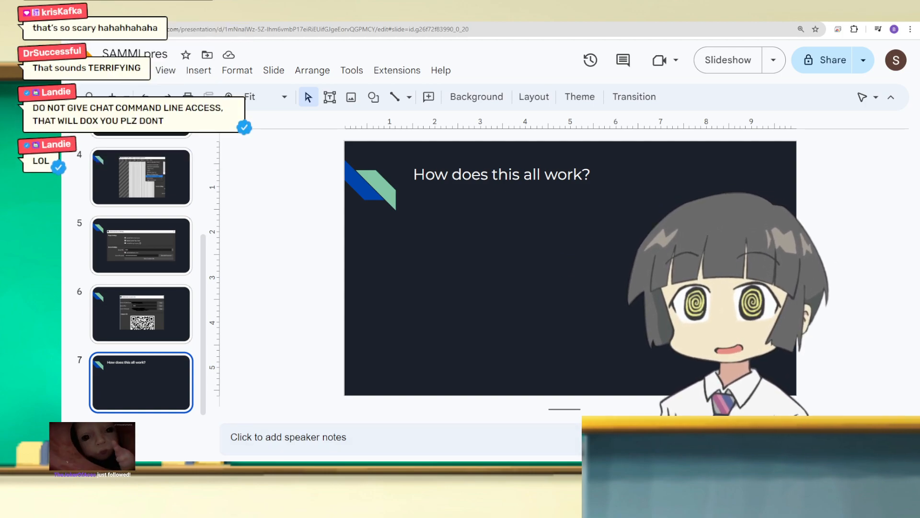
left_click_drag(62, 288, 62, 115)
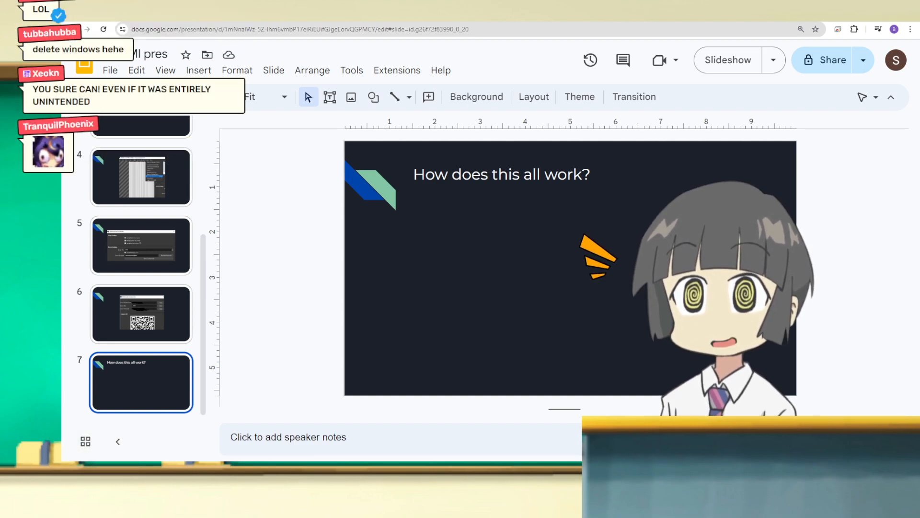
left_click_drag(61, 115, 524, 22)
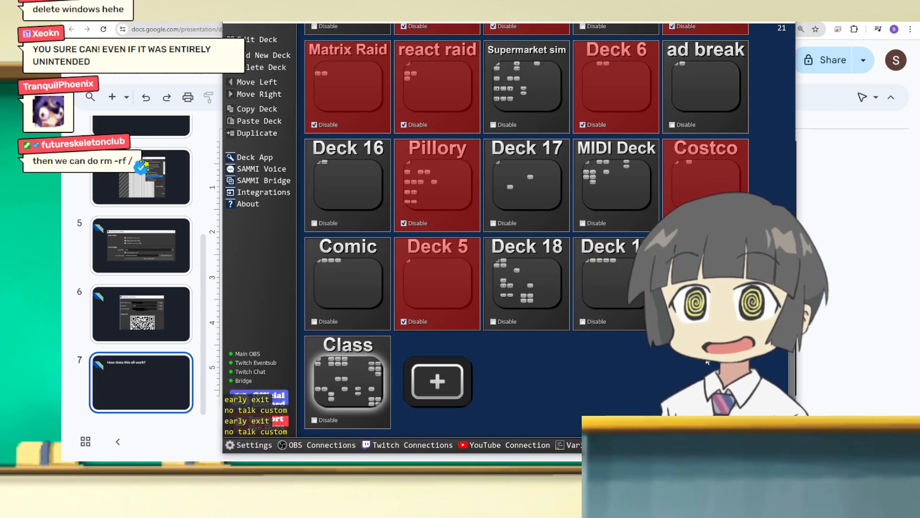
Step: Look through the whole deck list, view the Class deck's button grid, and save it to return to the list
scroll(751, 96, "down", 5)
scroll(751, 96, "up", 5)
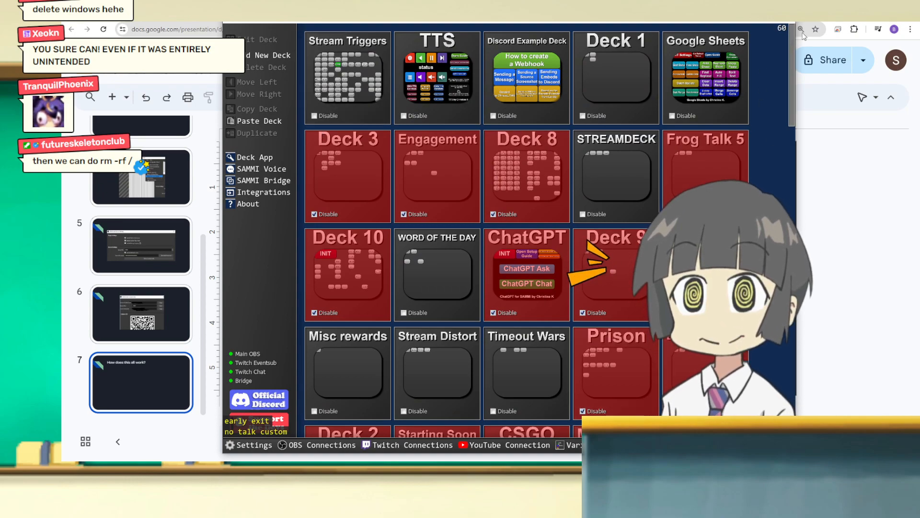
left_click_drag(792, 58, 828, 385)
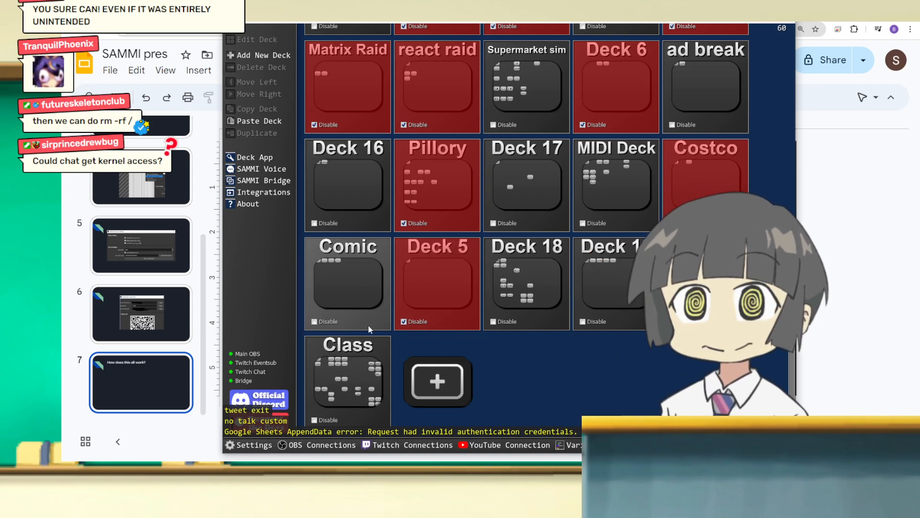
double_click(349, 381)
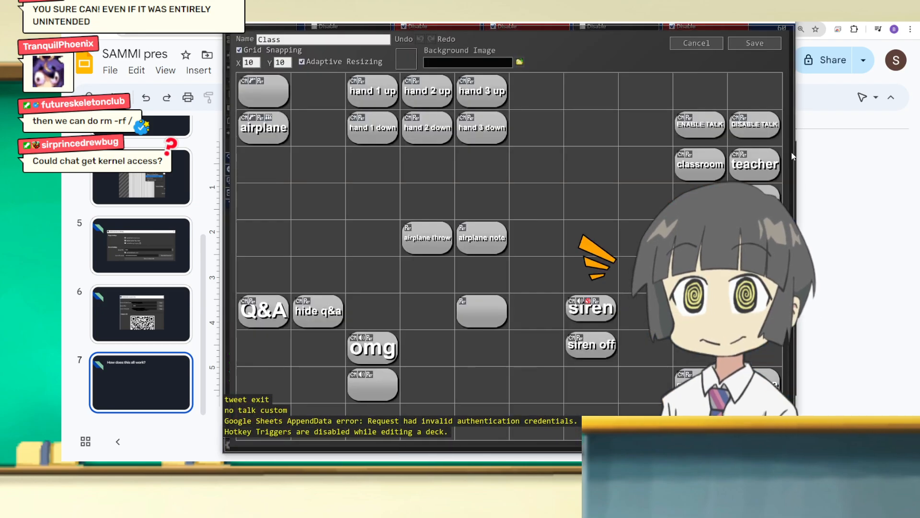
left_click(764, 45)
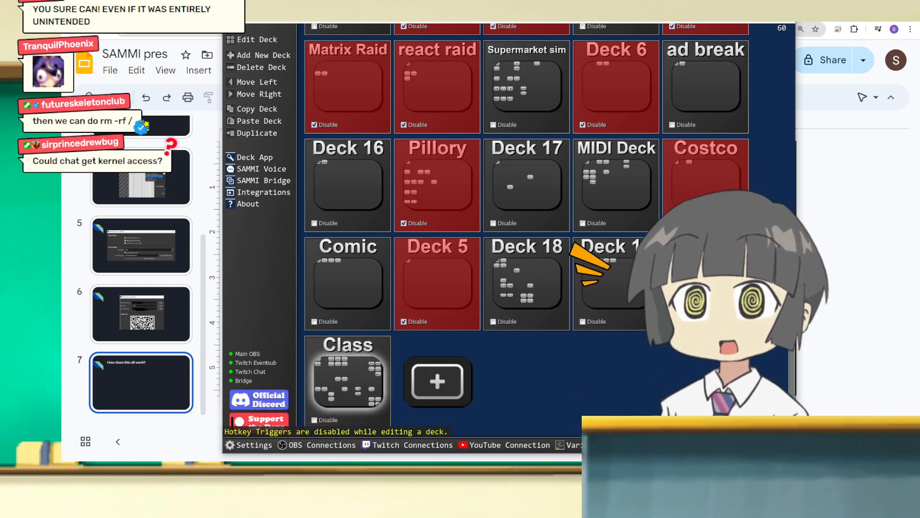
Step: Open the Tutorial deck and set its snapping grid to 25 by 25
double_click(704, 285)
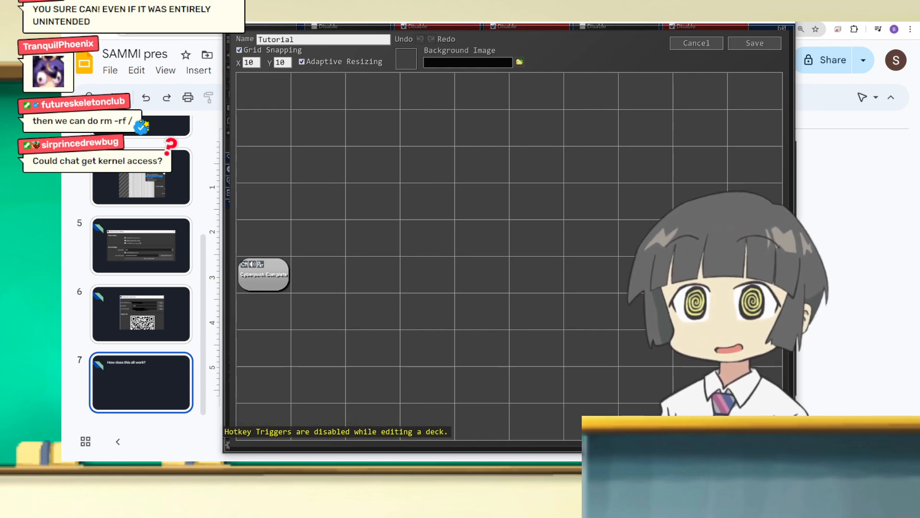
double_click(250, 63)
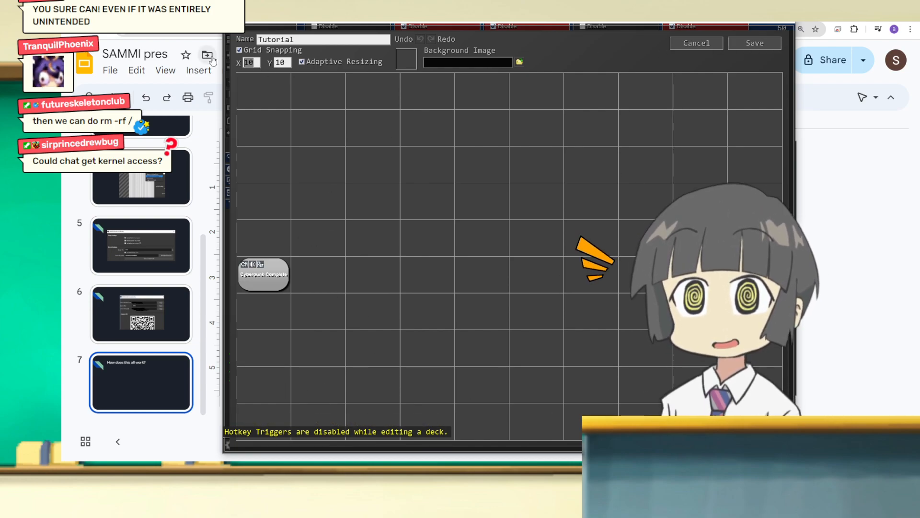
type("25")
double_click(283, 63)
type("25")
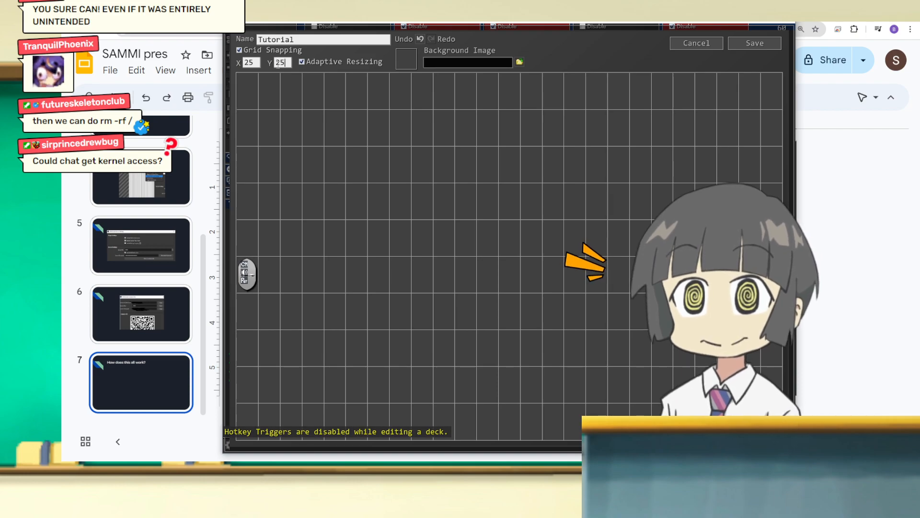
left_click(387, 259)
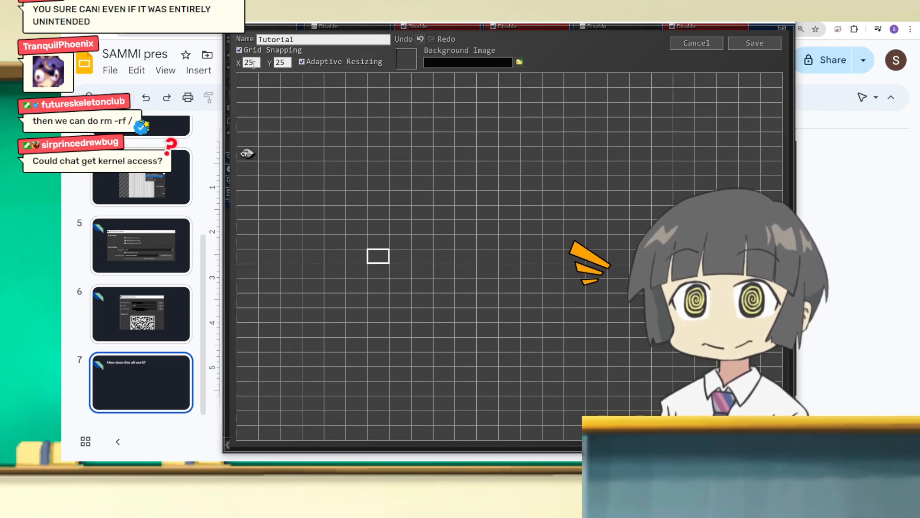
Step: Set the Tutorial deck's grid to X 10 and Y 10, and save the deck
left_click(286, 63)
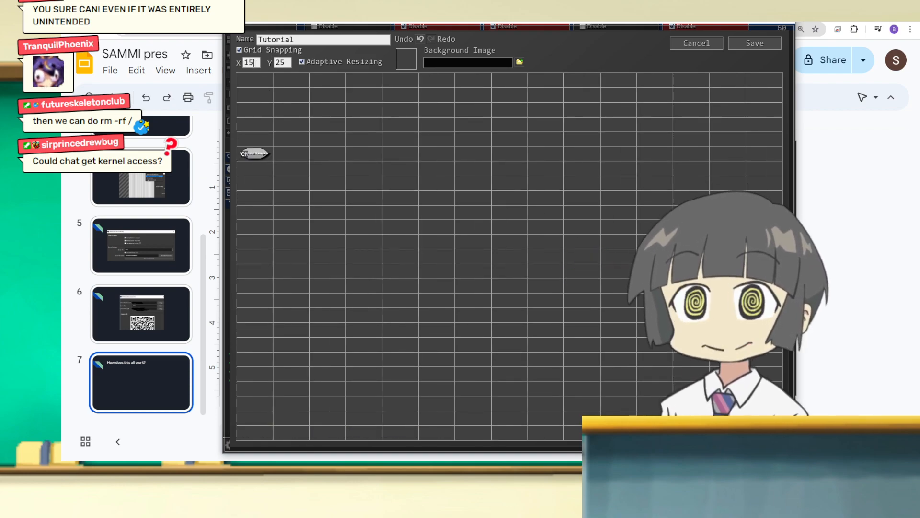
type("10")
key("Tab")
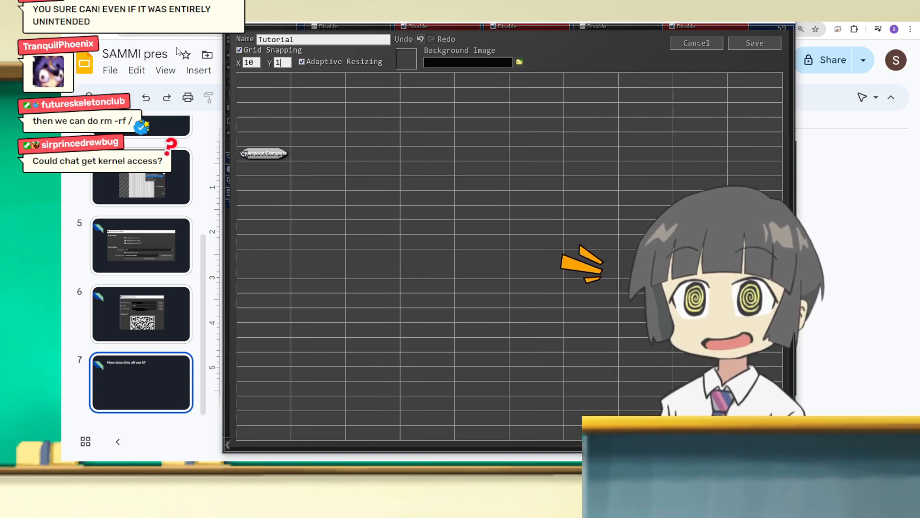
left_click(487, 202)
left_click(761, 56)
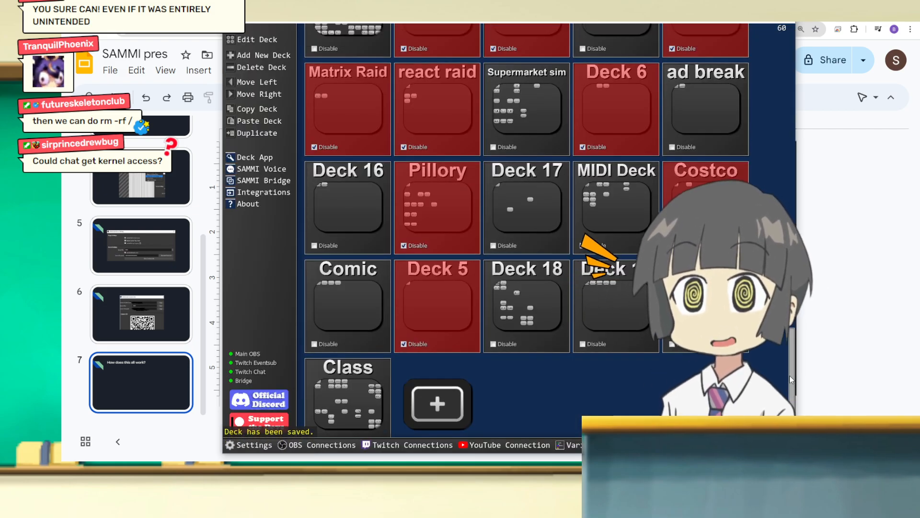
Step: Open the Class deck from the deck list to view its buttons, and save it to return
scroll(790, 379, "up", 10)
scroll(791, 378, "down", 10)
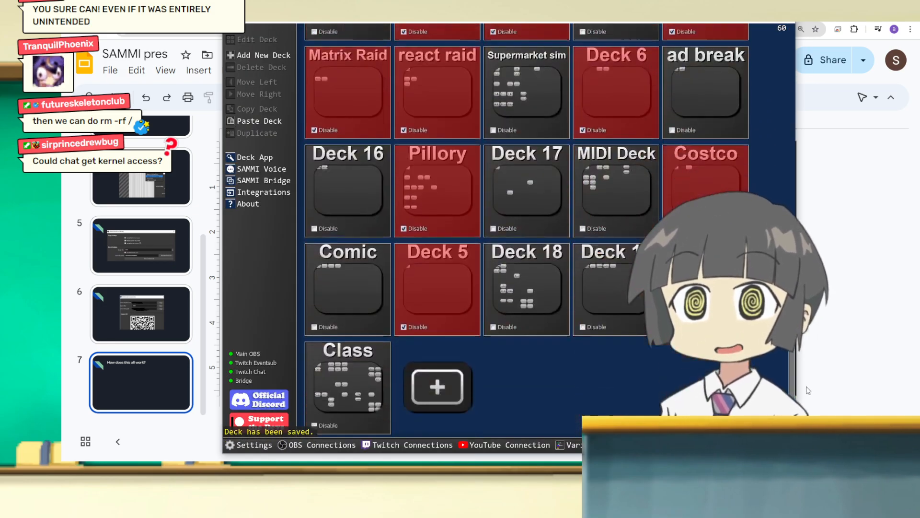
double_click(348, 379)
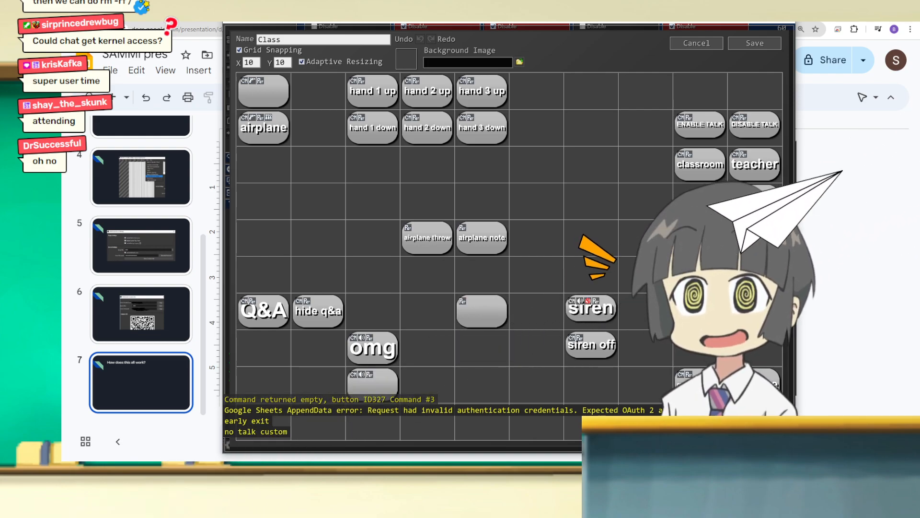
left_click(771, 45)
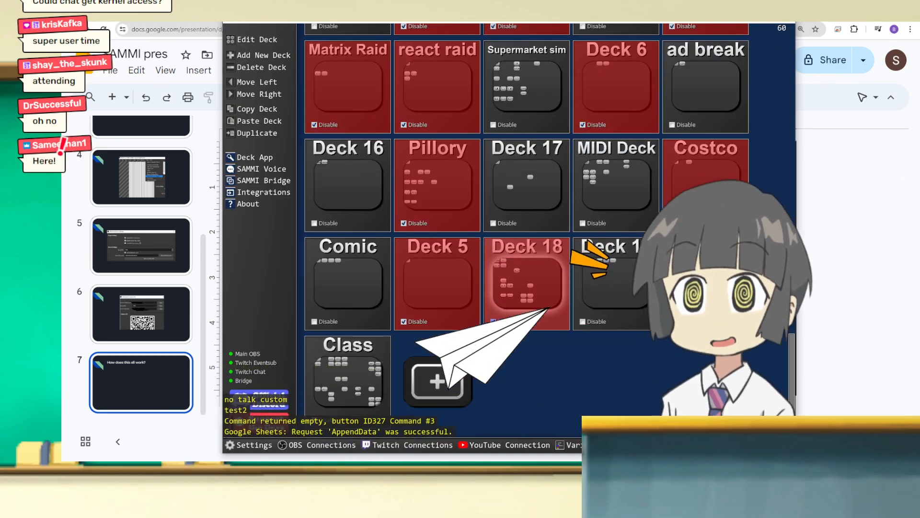
Step: View the buttons in Deck 19 and in the Tutorial deck, saving each to return to the deck list
double_click(581, 322)
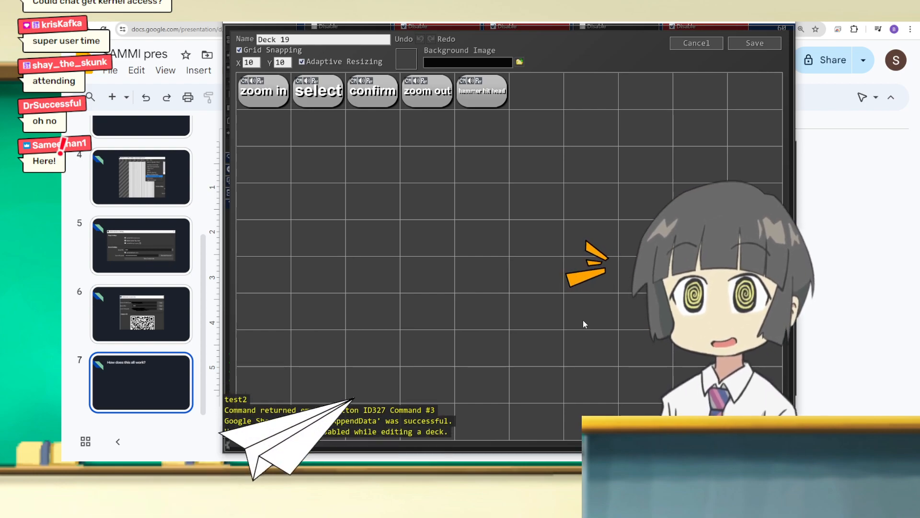
left_click(752, 44)
double_click(583, 322)
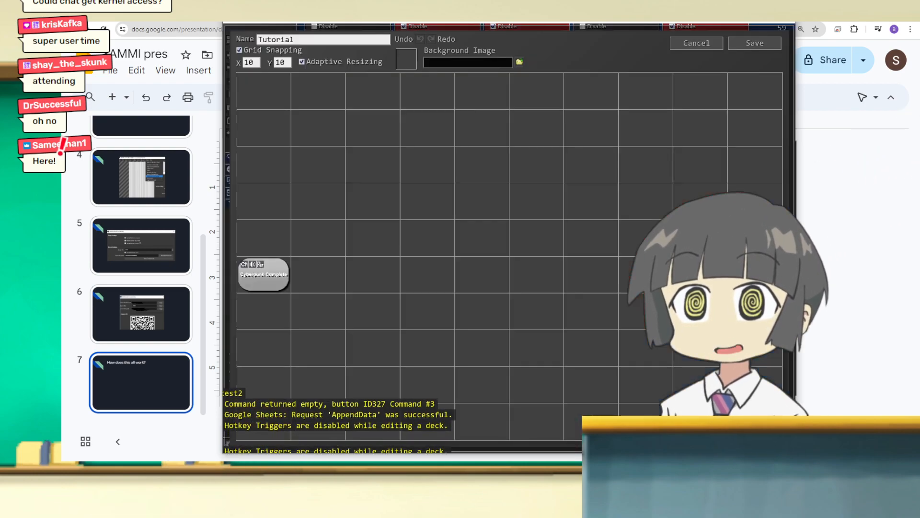
left_click(744, 44)
Step: Open the Tutorial deck for editing
left_click(583, 322)
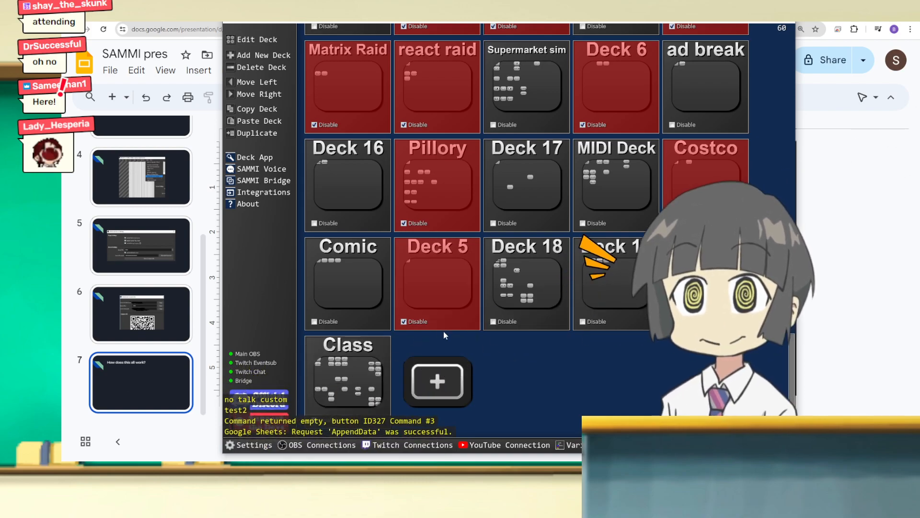
double_click(339, 392)
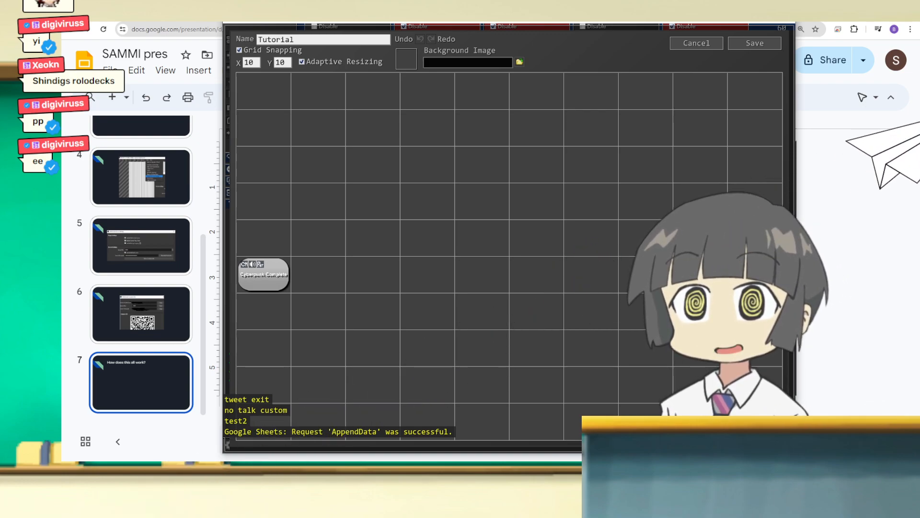
Step: Open the Cyberpunk Complete button's commands in the Tutorial deck and test-run them with the OBS window in view
left_click(456, 472)
left_click(458, 402)
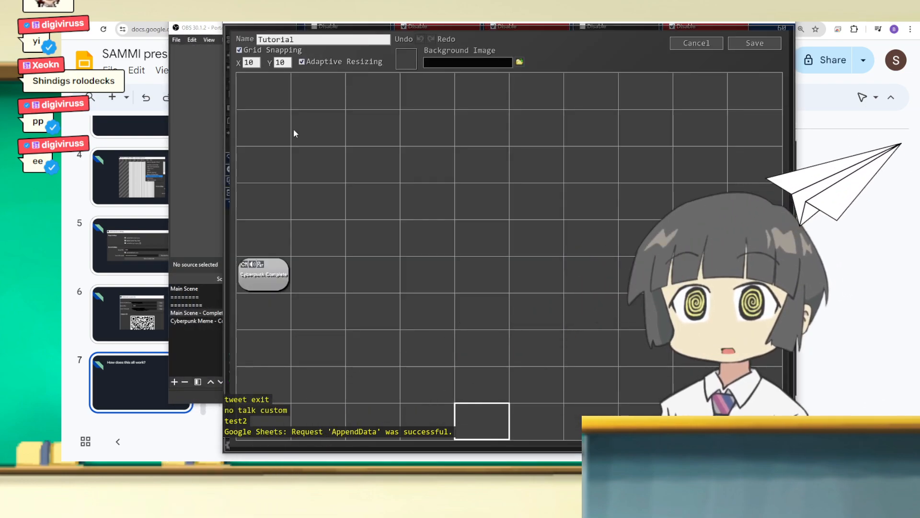
double_click(261, 265)
left_click_drag(298, 16, 214, 22)
left_click_drag(796, 34, 774, 26)
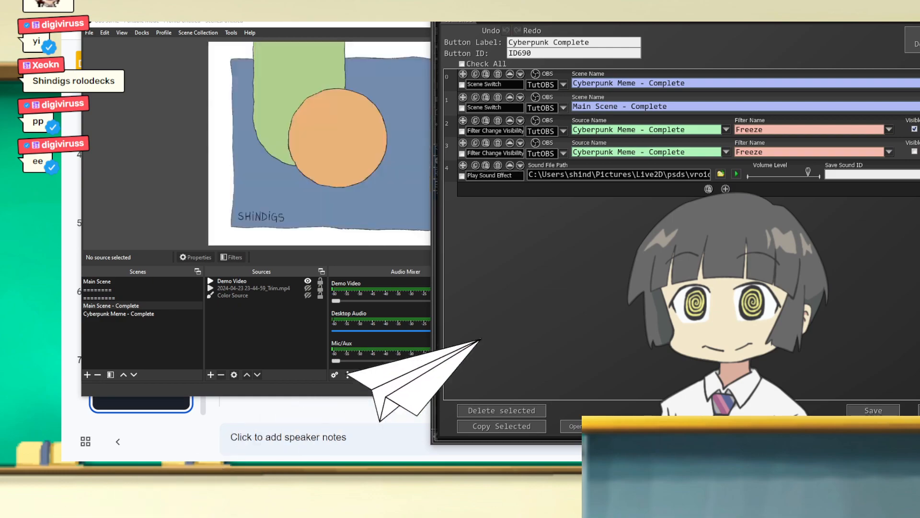
key("ctrl+t")
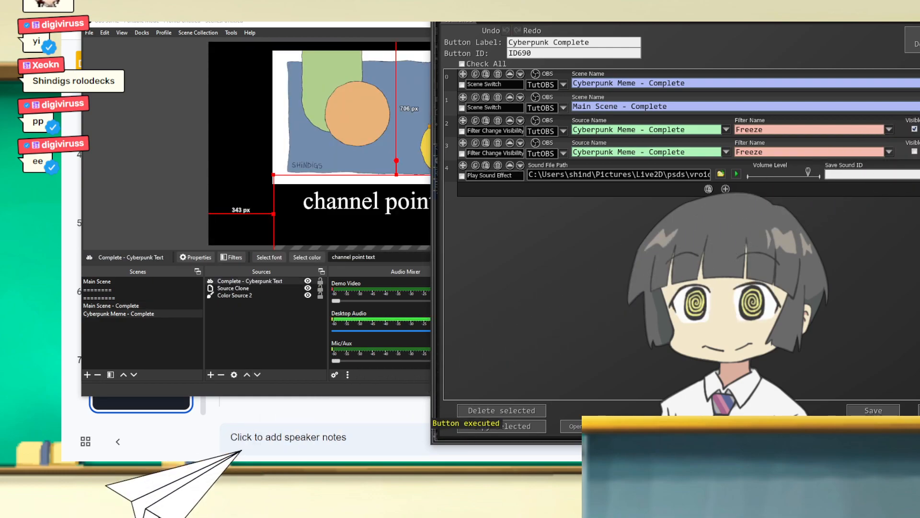
left_click_drag(523, 18, 259, 16)
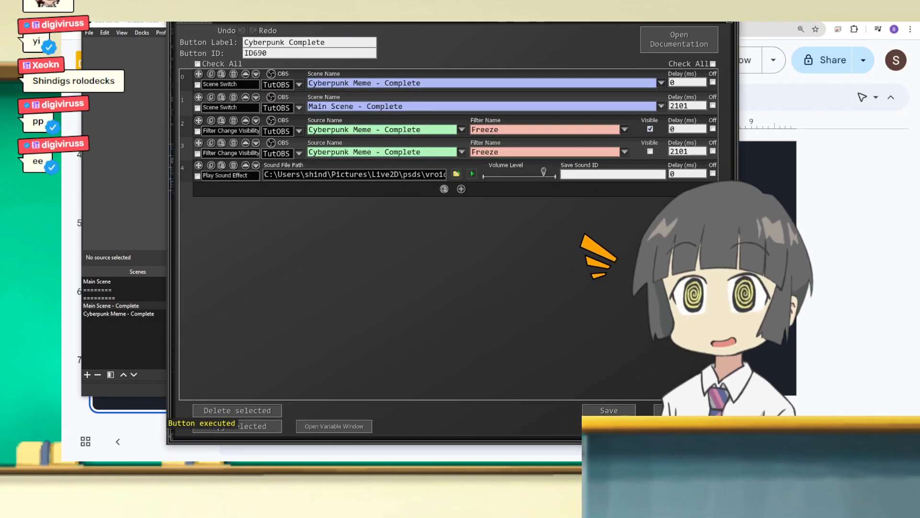
Step: Save the Cyberpunk Complete button and the Tutorial deck, and view the list of active buttons
left_click(609, 410)
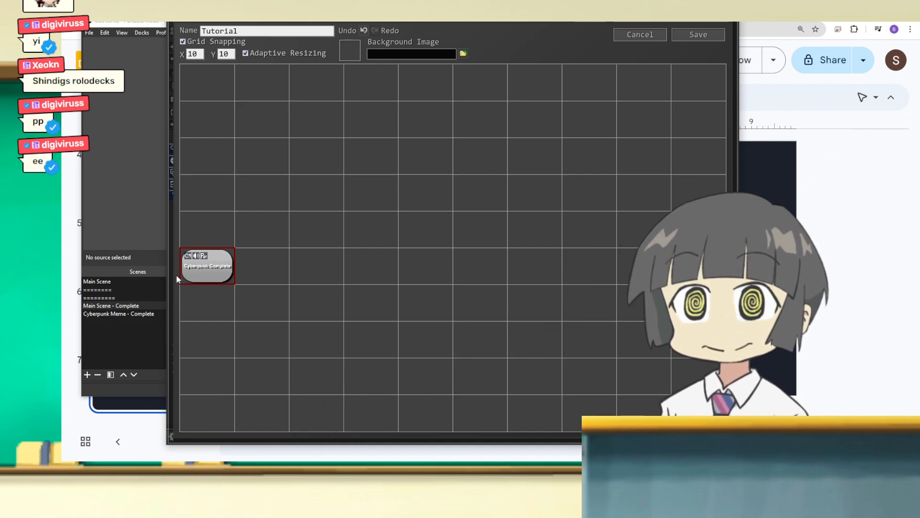
left_click(699, 37)
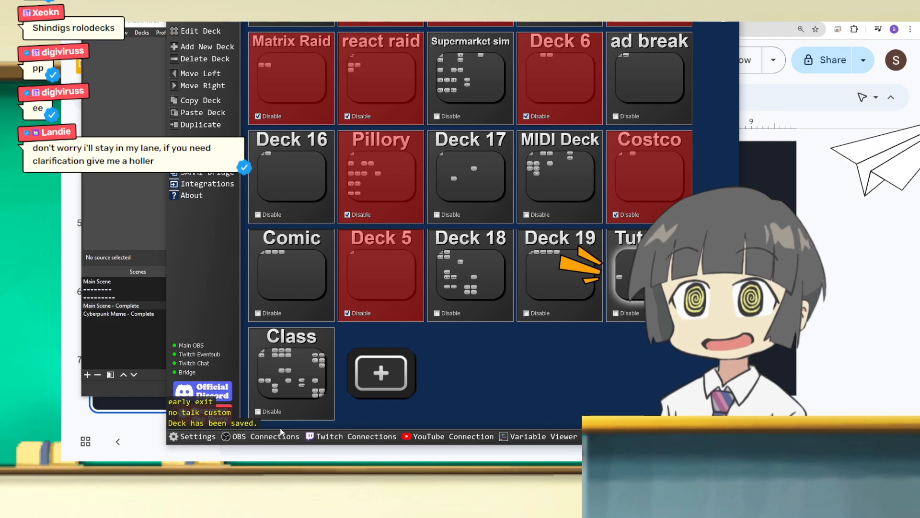
left_click(618, 436)
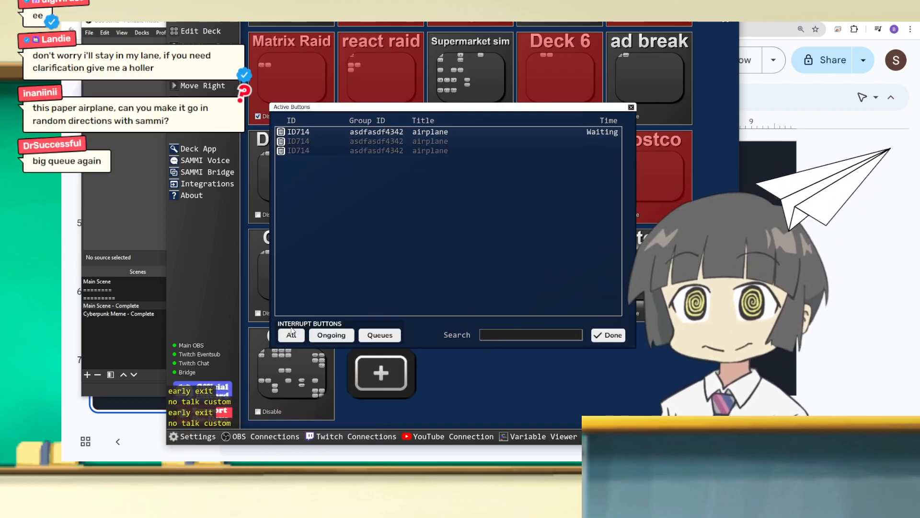
left_click(631, 107)
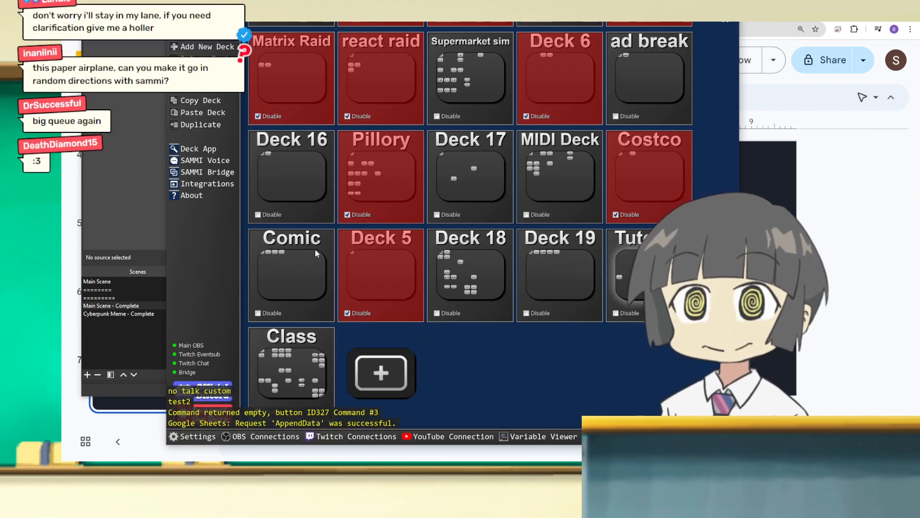
Step: Reopen the Tutorial deck and open the commands of its Cyberpunk Complete button
left_click(629, 291)
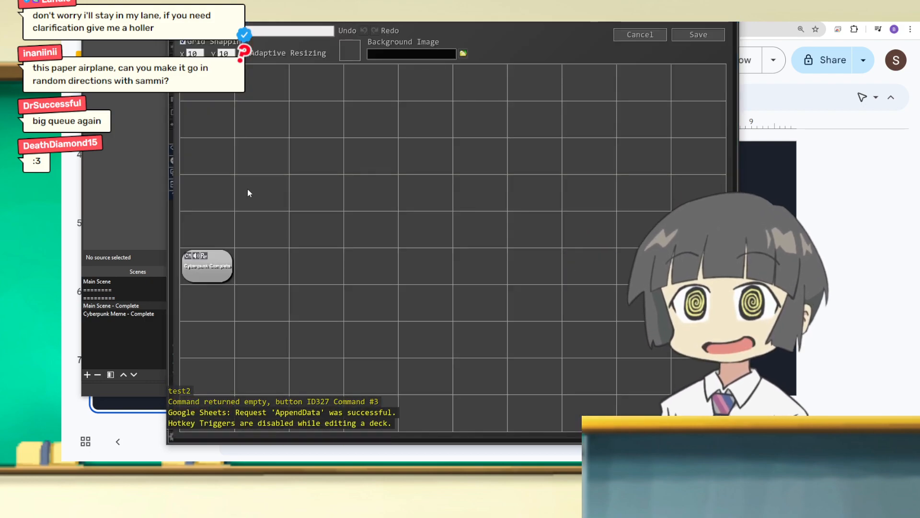
double_click(221, 265)
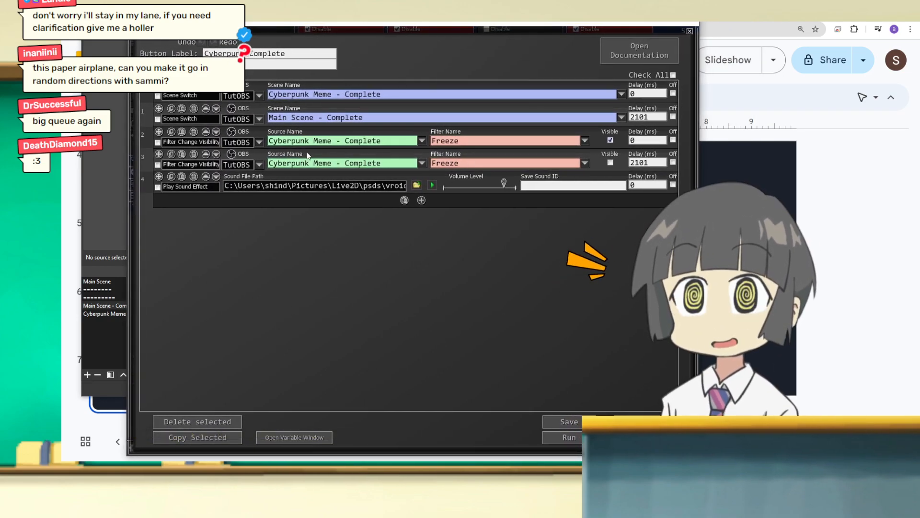
left_click_drag(536, 29, 467, 19)
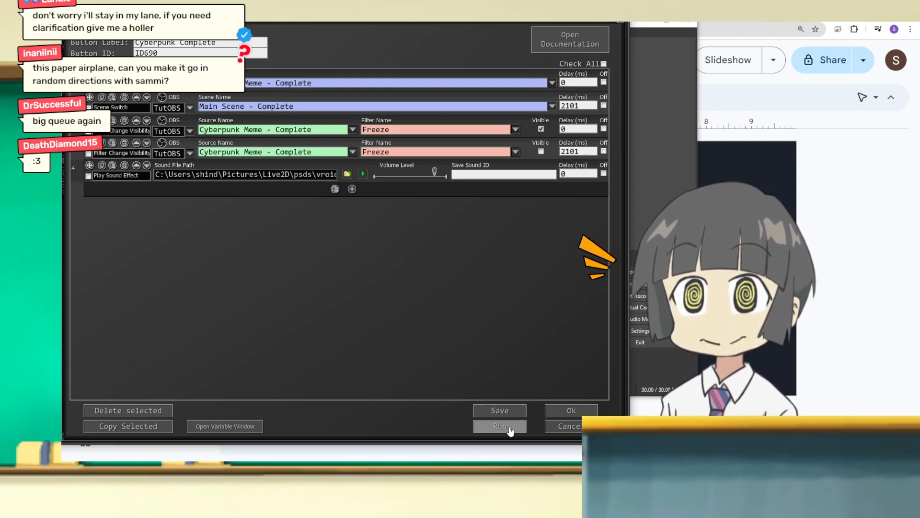
Step: Shrink and reposition the SAMMI window so the OBS preview can be seen beside the command list
left_click_drag(130, 14, 471, 32)
left_click(422, 28)
left_click_drag(784, 30, 714, 2)
left_click_drag(449, 15, 650, 24)
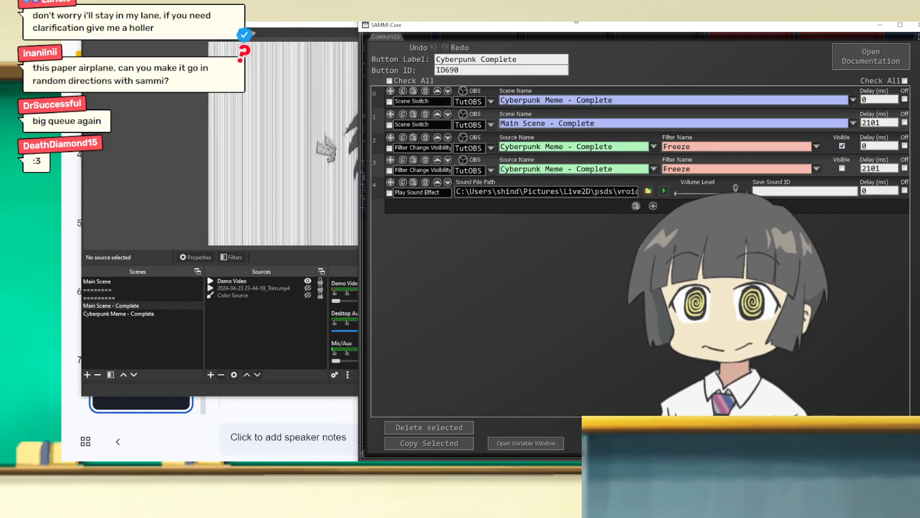
left_click_drag(450, 23, 547, 139)
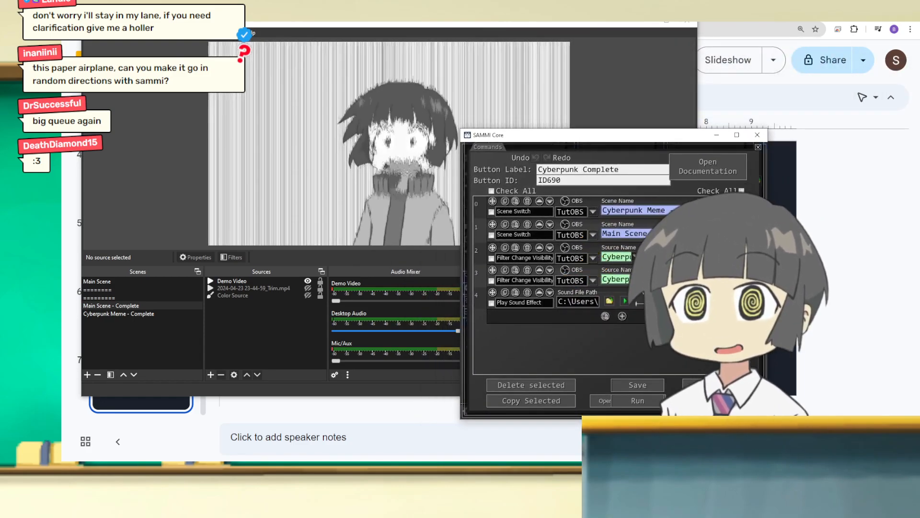
Step: Close the Variables window, widen the SAMMI window and run the Cyberpunk Complete commands
left_click(637, 402)
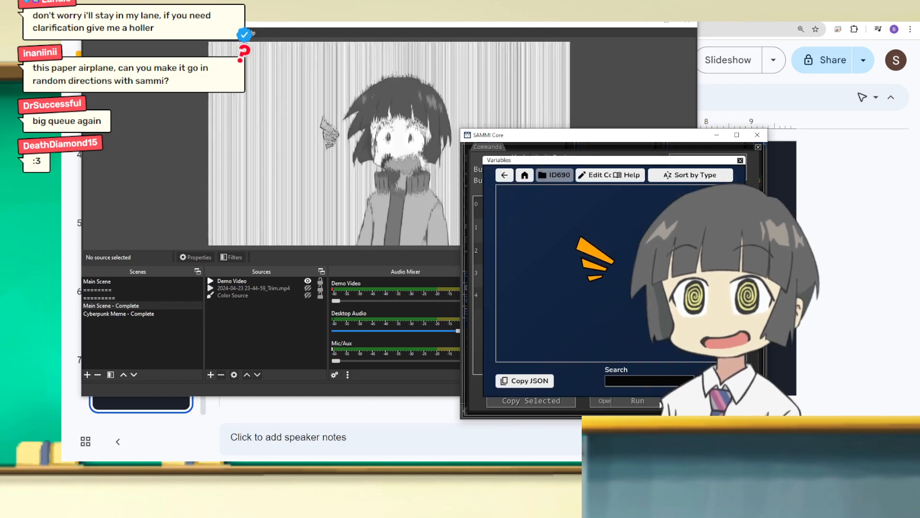
left_click_drag(463, 326, 352, 326)
left_click_drag(461, 135, 580, 147)
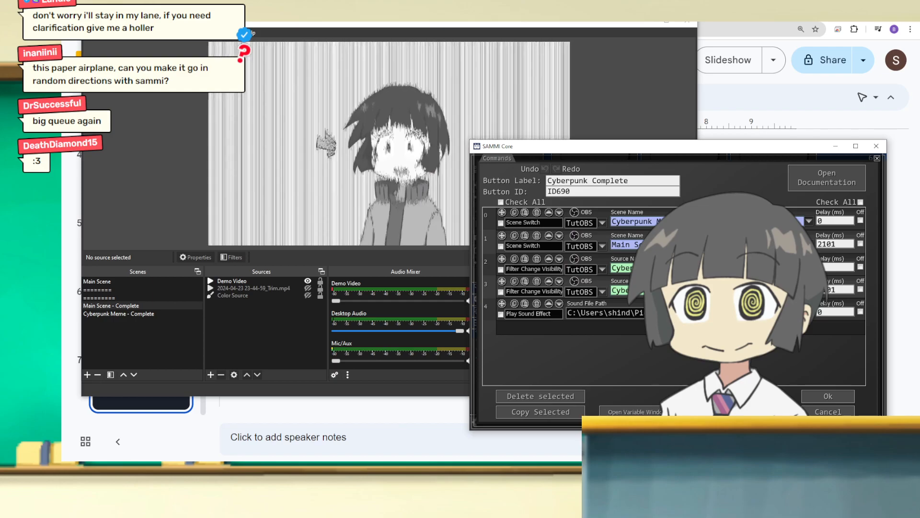
key("ctrl+t")
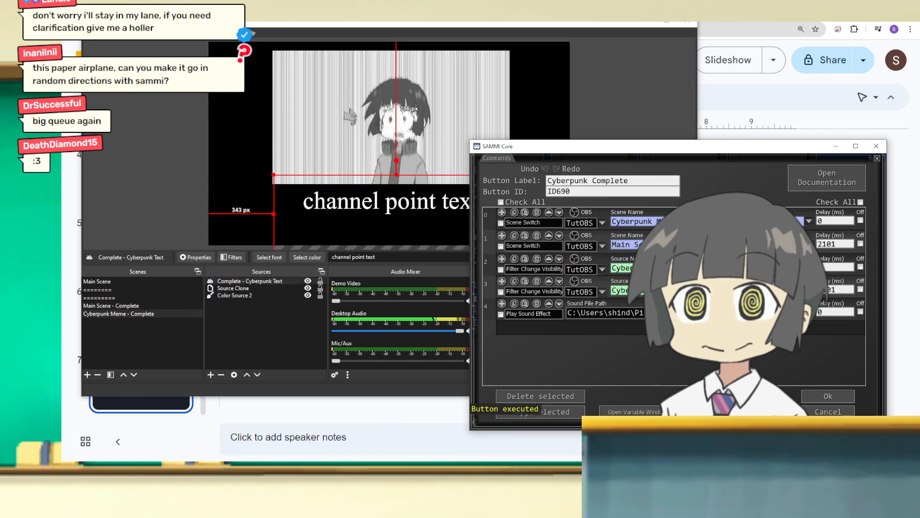
Step: Rearrange the SAMMI and OBS windows and run the Cyberpunk Complete button several times to watch the scene change
left_click_drag(615, 153, 196, 177)
left_click_drag(345, 23, 529, 30)
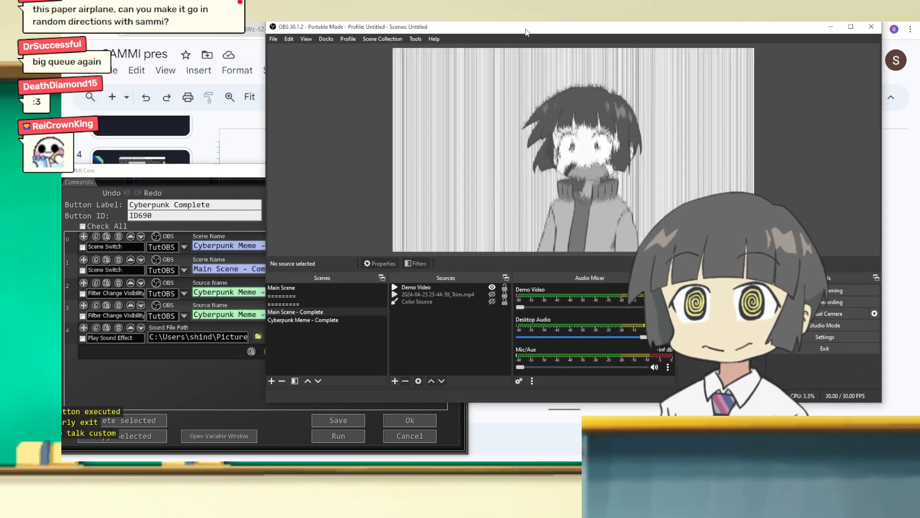
left_click(344, 437)
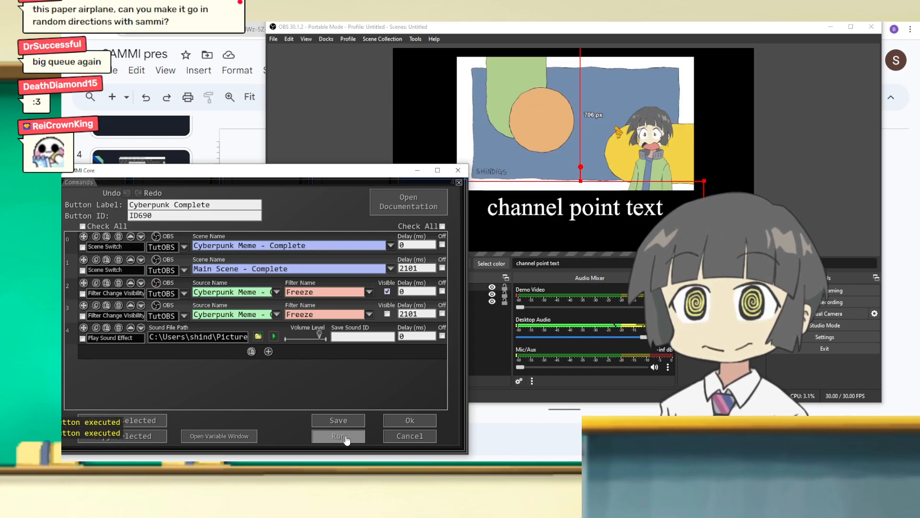
left_click(344, 437)
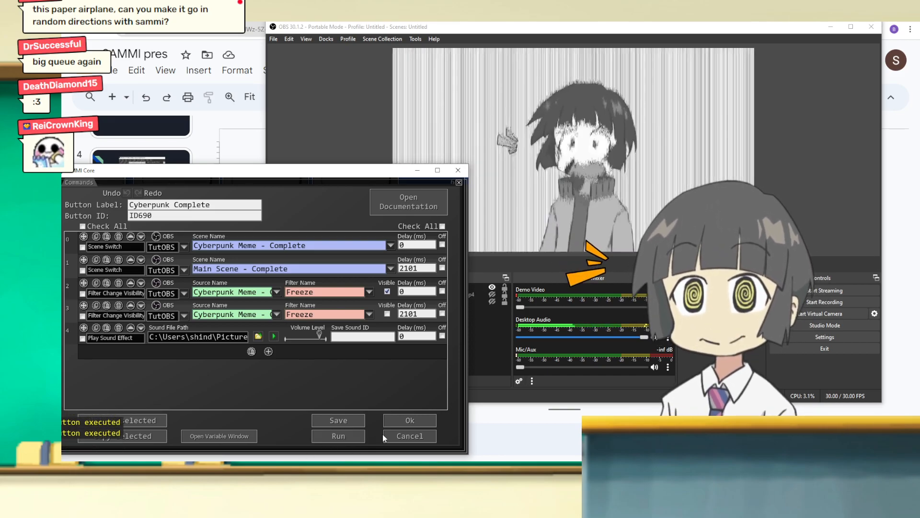
left_click(341, 436)
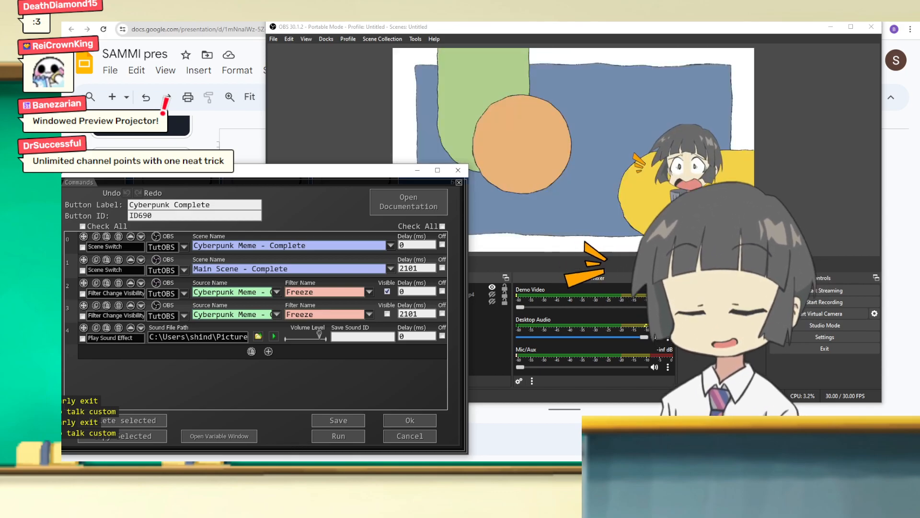
left_click(339, 436)
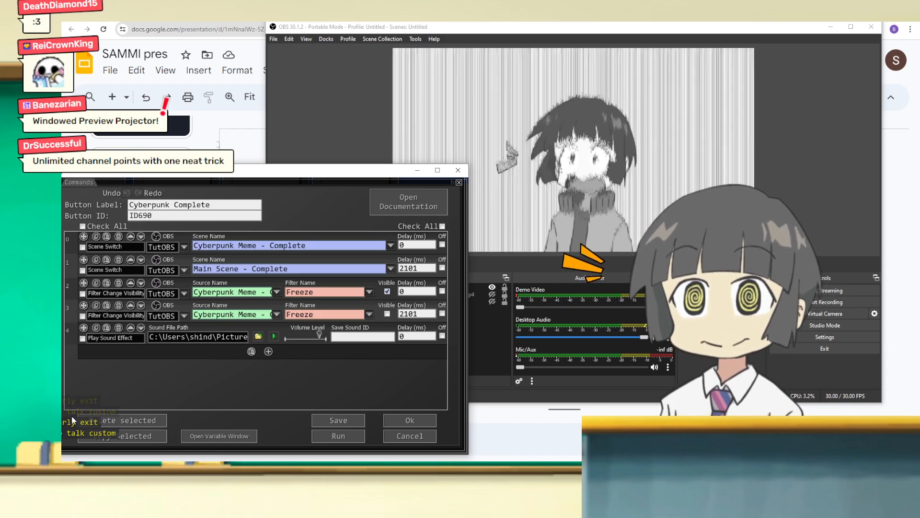
left_click(344, 441)
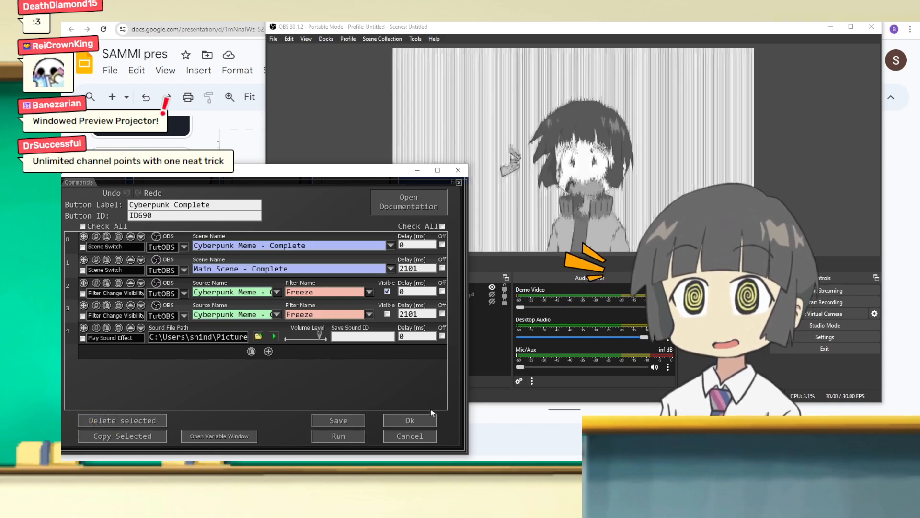
Step: Close the Cyberpunk Complete command list and save the Tutorial deck
left_click(419, 426)
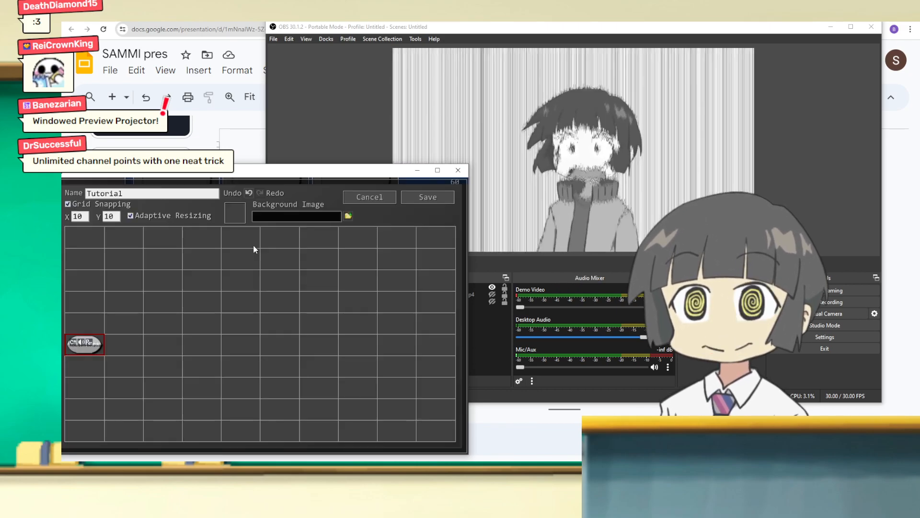
left_click_drag(131, 175, 205, 131)
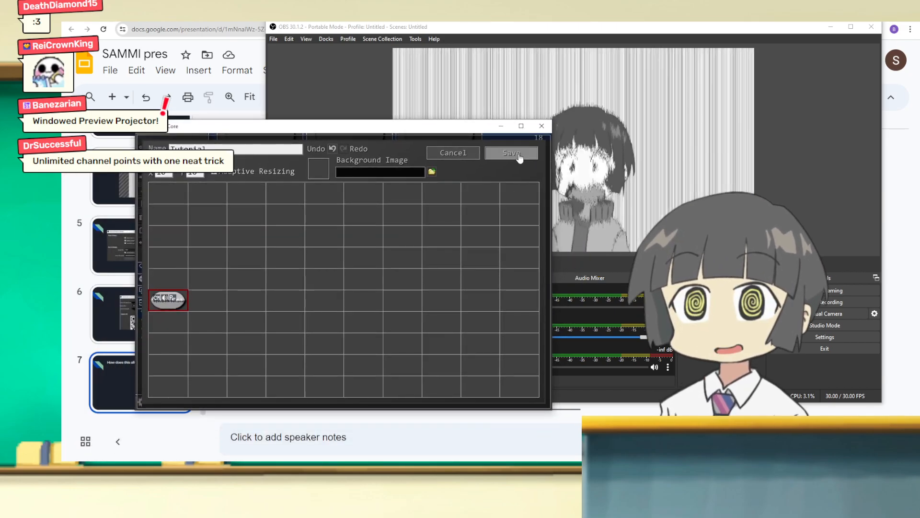
left_click(512, 152)
Step: Reopen the Tutorial deck for editing and enlarge the SAMMI window over OBS
scroll(551, 211, "down", 5)
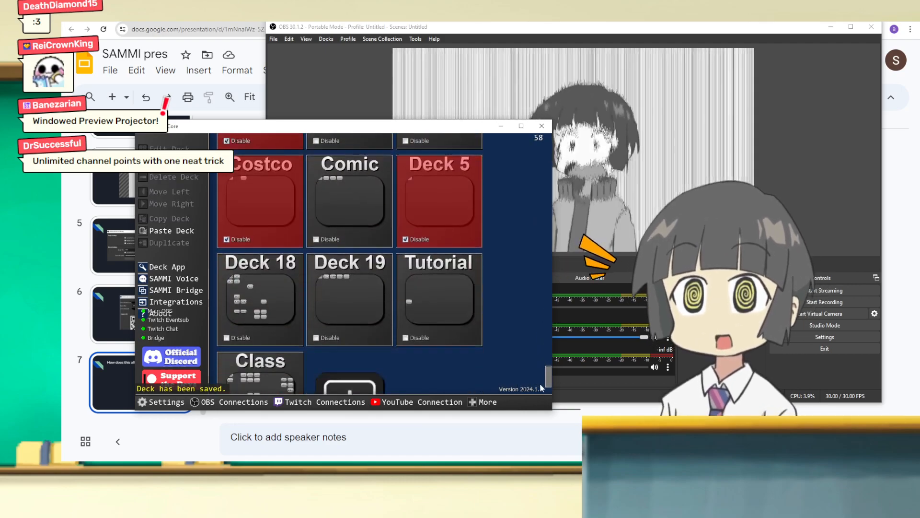
left_click(463, 232)
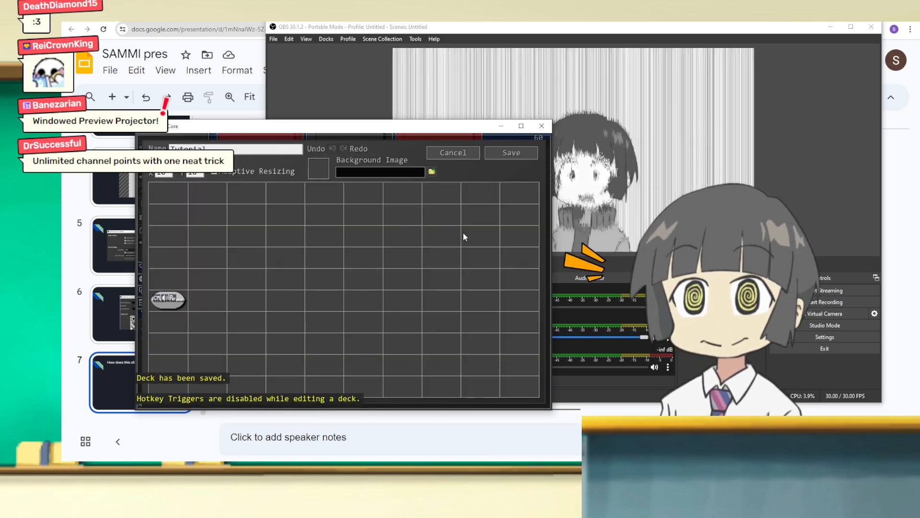
left_click_drag(552, 119, 664, 47)
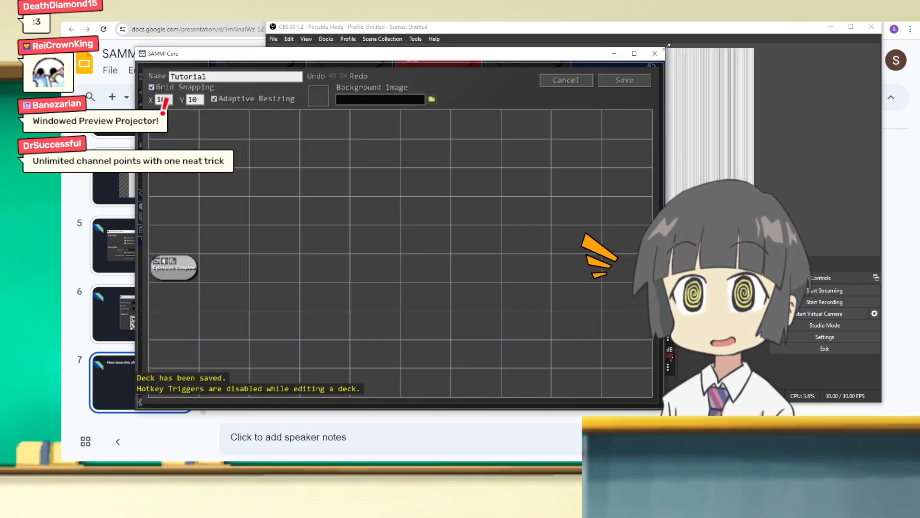
left_click_drag(257, 55, 347, 43)
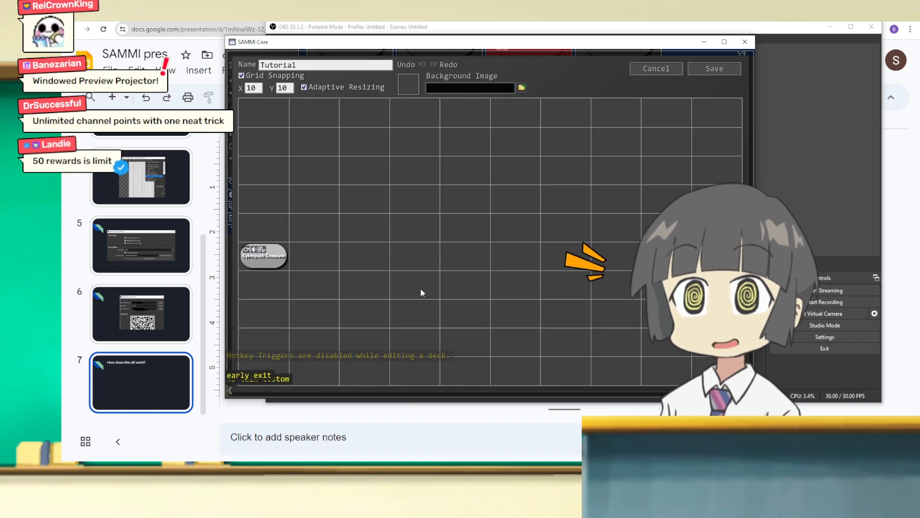
Step: Add a new button in the first grid cell of the Tutorial deck and view its command list
left_click(255, 122)
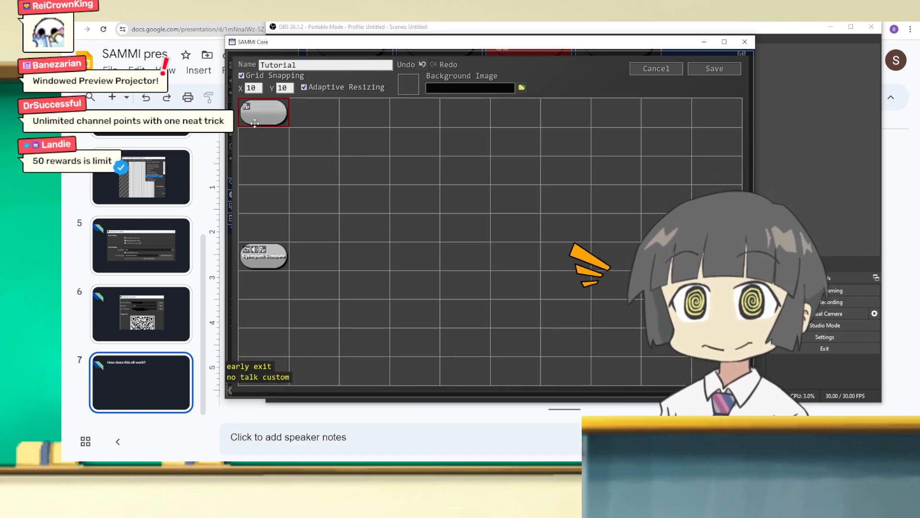
double_click(271, 112)
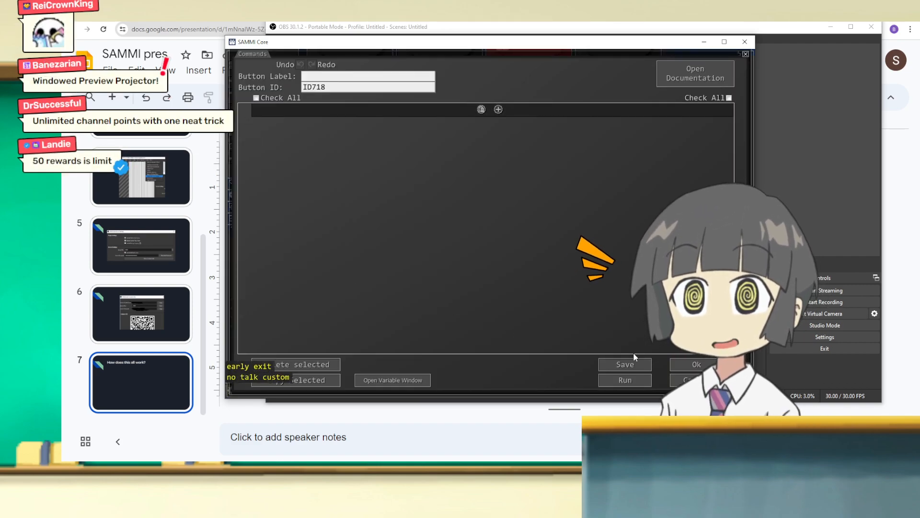
left_click(702, 363)
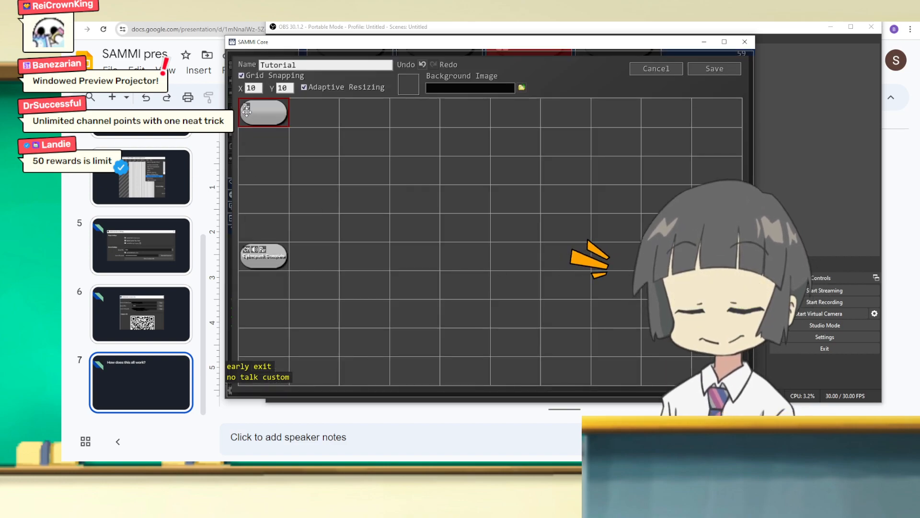
Step: Set the new button's appearance to magenta (hex C022A8) with the label Cyberpunk and save it
right_click(264, 120)
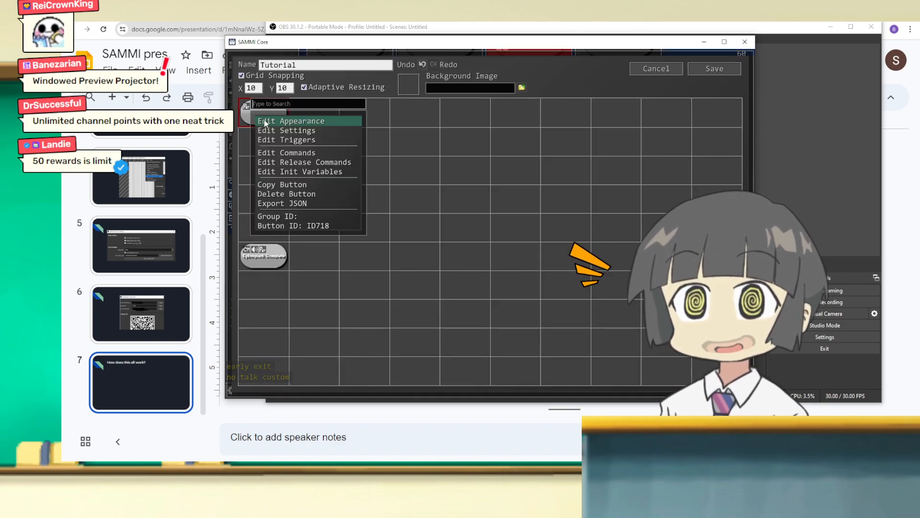
left_click(265, 121)
left_click_drag(395, 177, 416, 159)
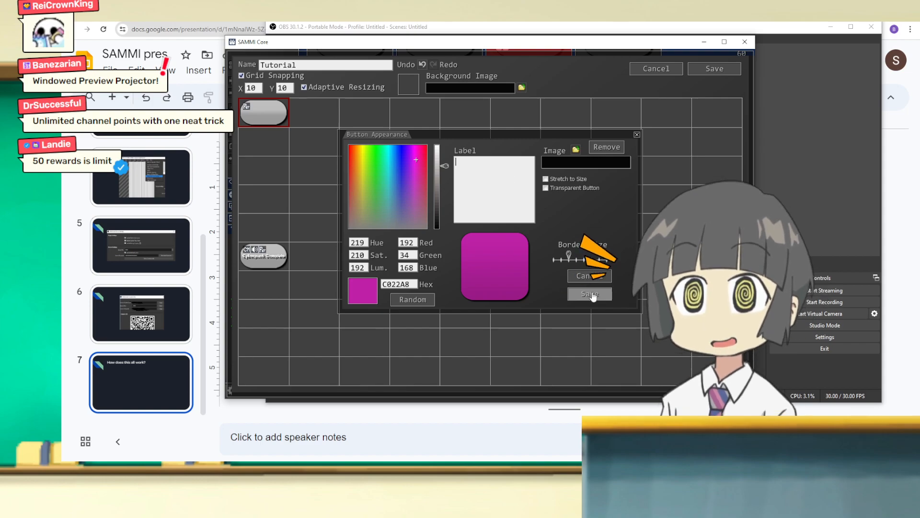
type("Cyberpunk")
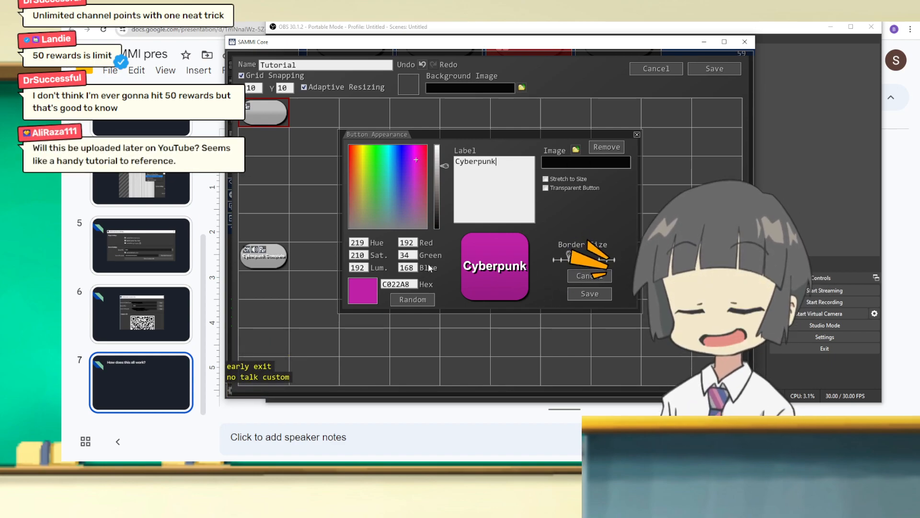
left_click(523, 173)
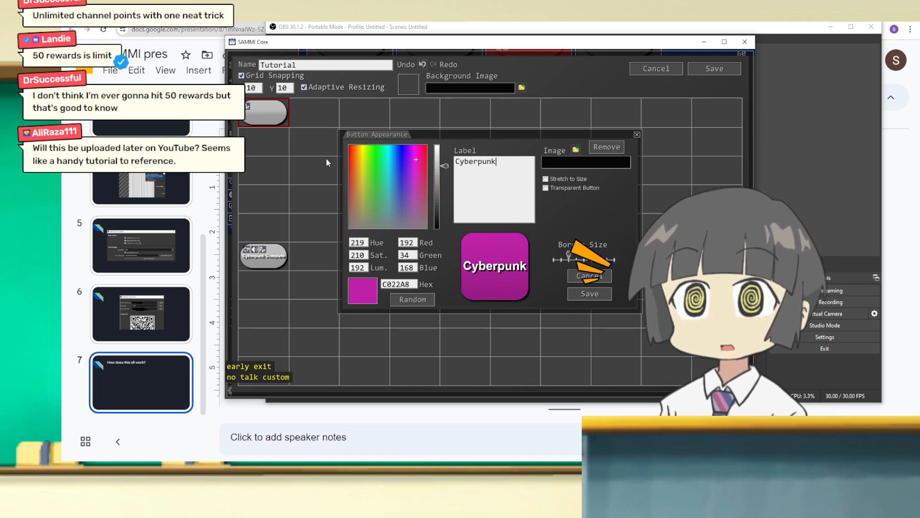
left_click(602, 296)
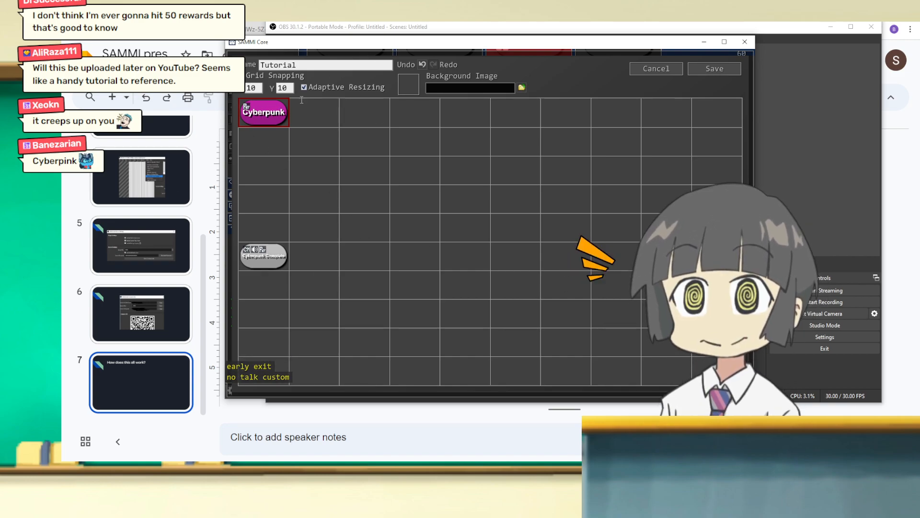
Step: Open the Cyberpunk button's command list and reposition the SAMMI and OBS windows
double_click(265, 119)
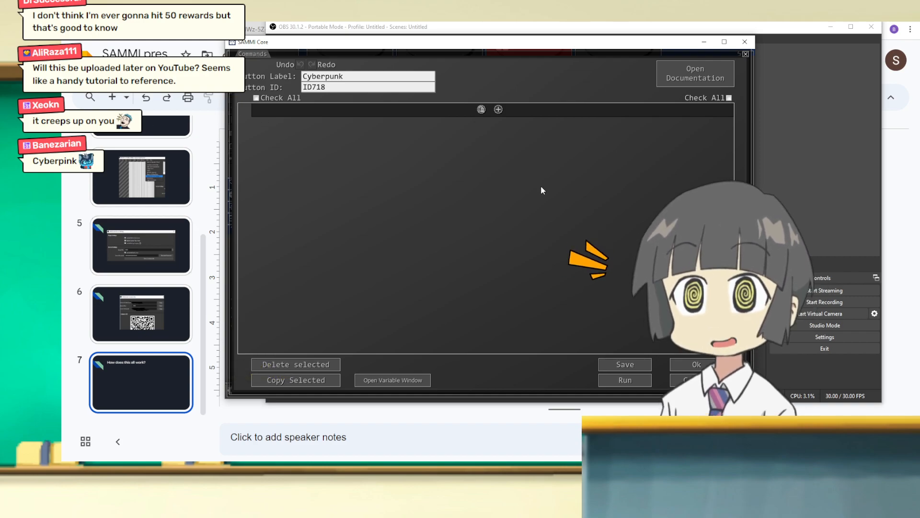
left_click_drag(317, 49, 186, 46)
left_click_drag(661, 34, 696, 43)
left_click(227, 204)
left_click_drag(290, 45, 421, 54)
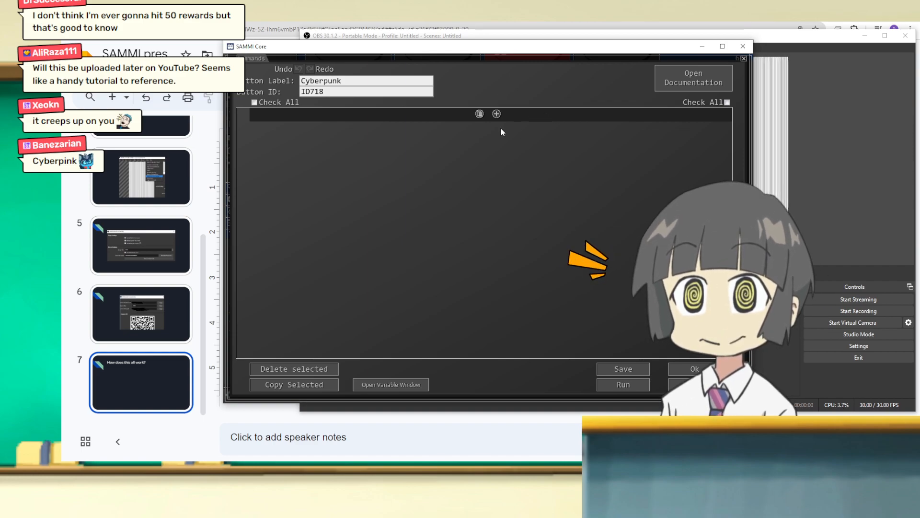
Step: Search the available commands for "switch" and add a Switch Scene command to the Cyberpunk button
left_click(497, 114)
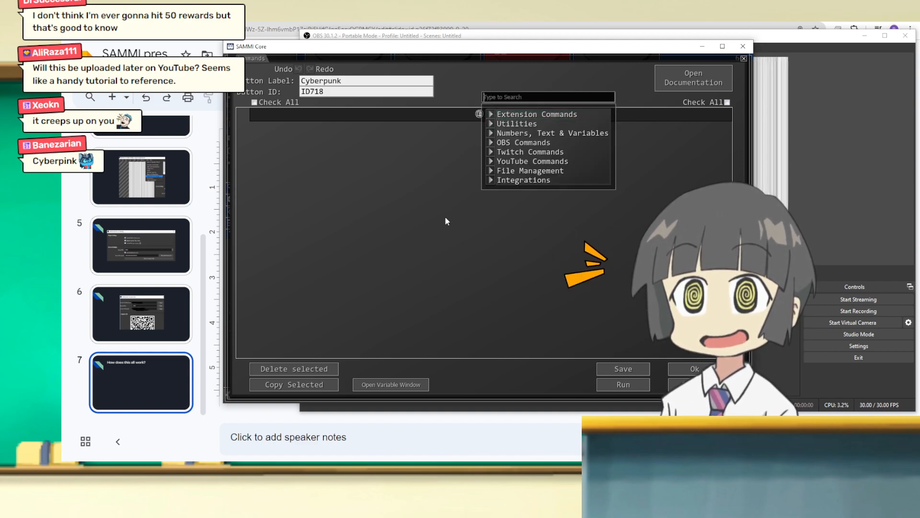
type("sc")
key("BackSpace")
key("BackSpace")
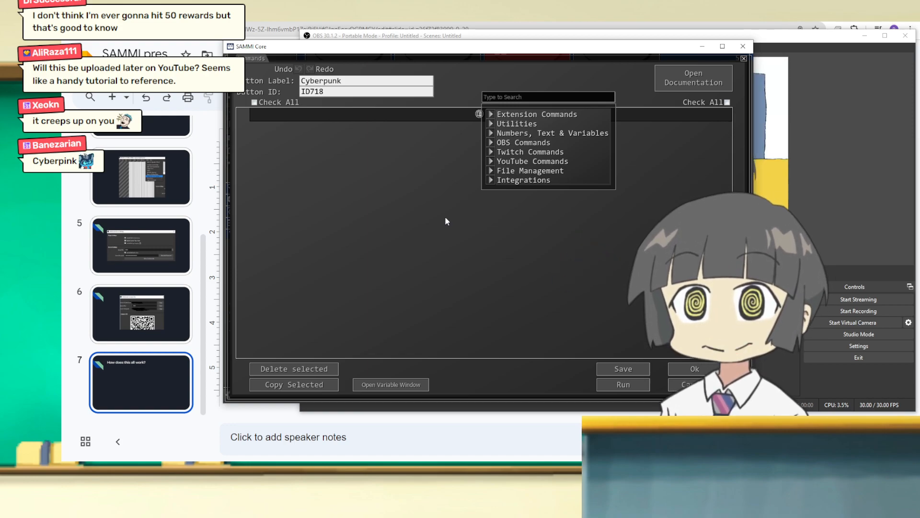
type("sw")
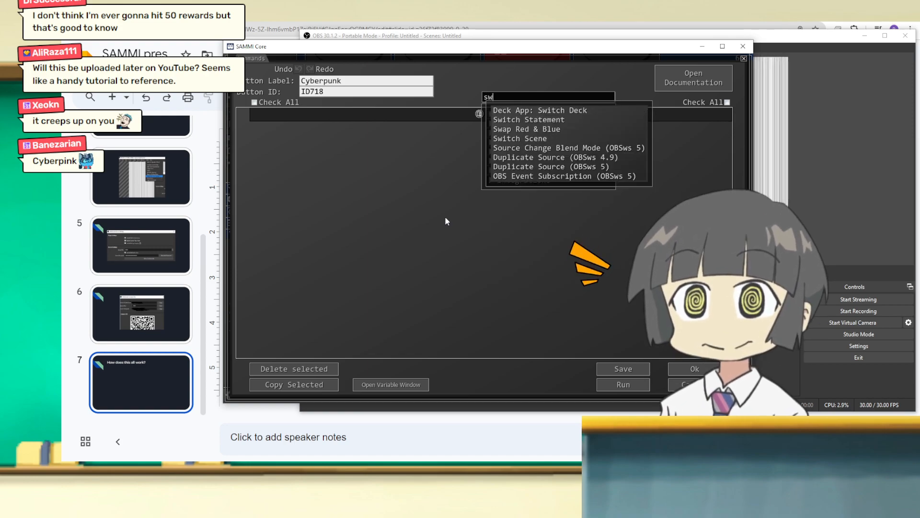
key("BackSpace")
key("BackSpace")
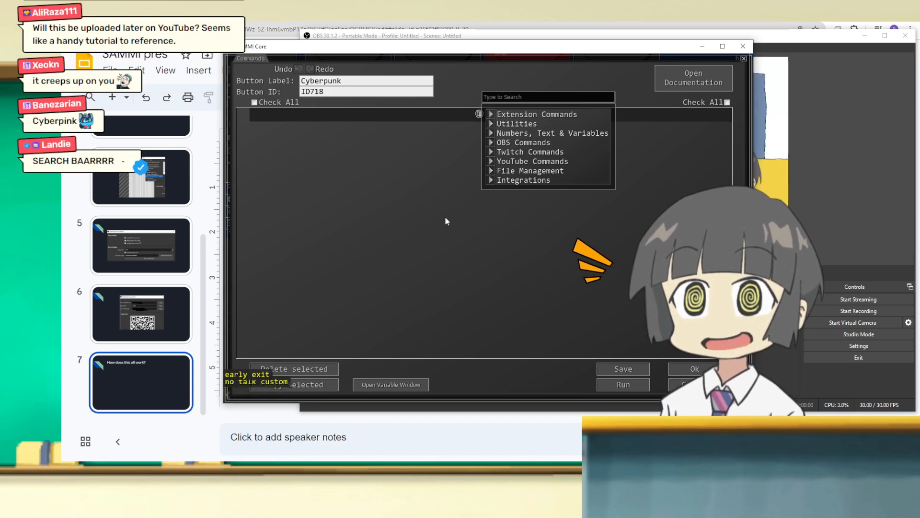
type("switch")
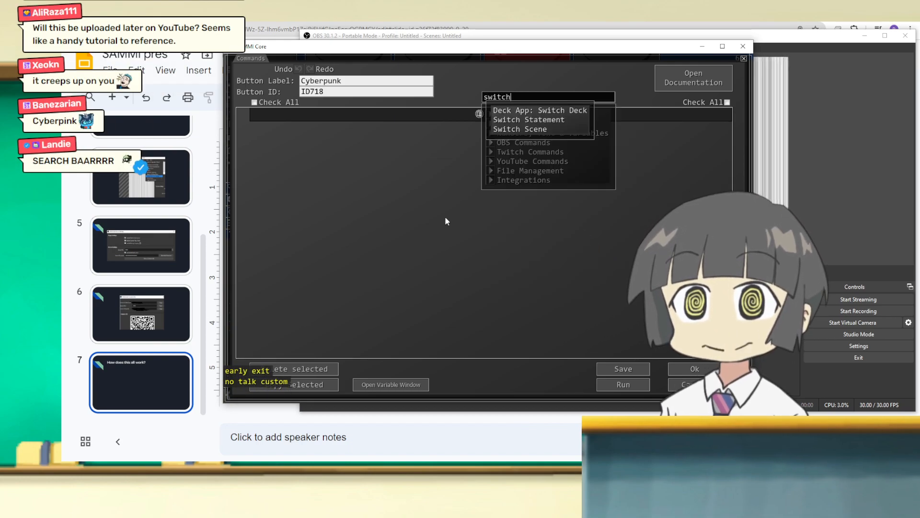
left_click(514, 130)
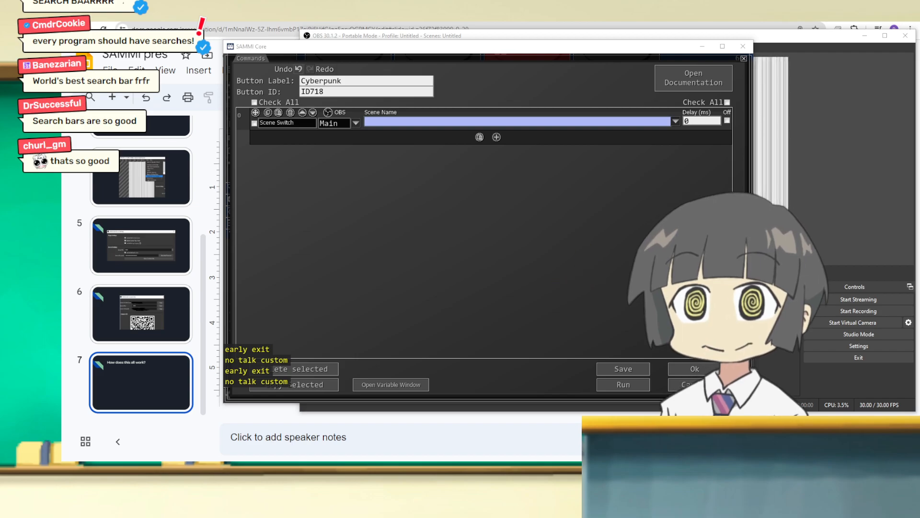
Step: Bring the main OBS window into view, look through its scenes and sources, and move it away again
left_click_drag(542, 458, 624, 24)
left_click_drag(269, 292, 309, 286)
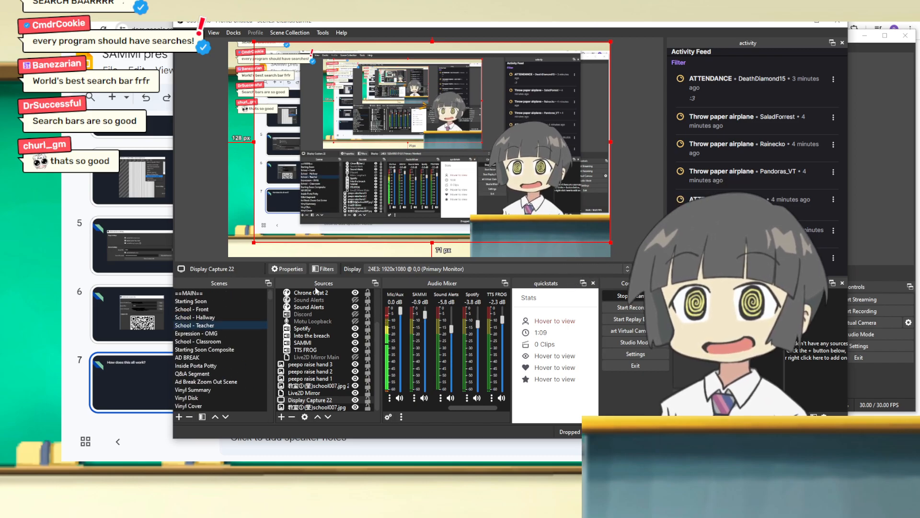
mouse_move(378, 331)
left_mouse_down()
mouse_move(378, 301)
mouse_move(379, 346)
left_mouse_up()
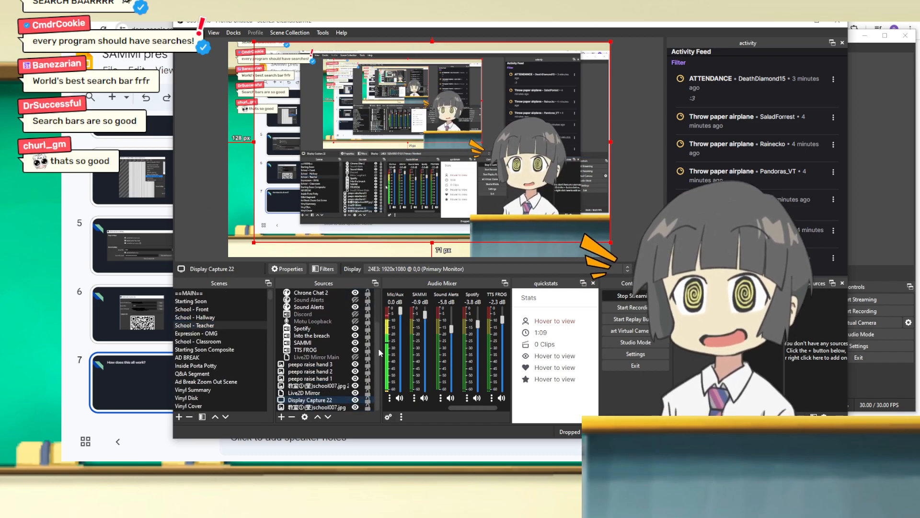
scroll(375, 369, "up", 2)
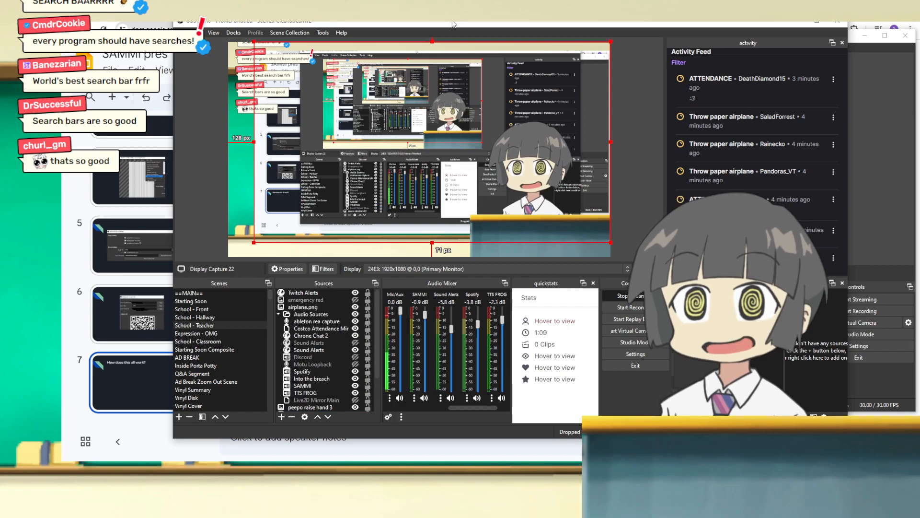
left_click_drag(498, 26, 488, 37)
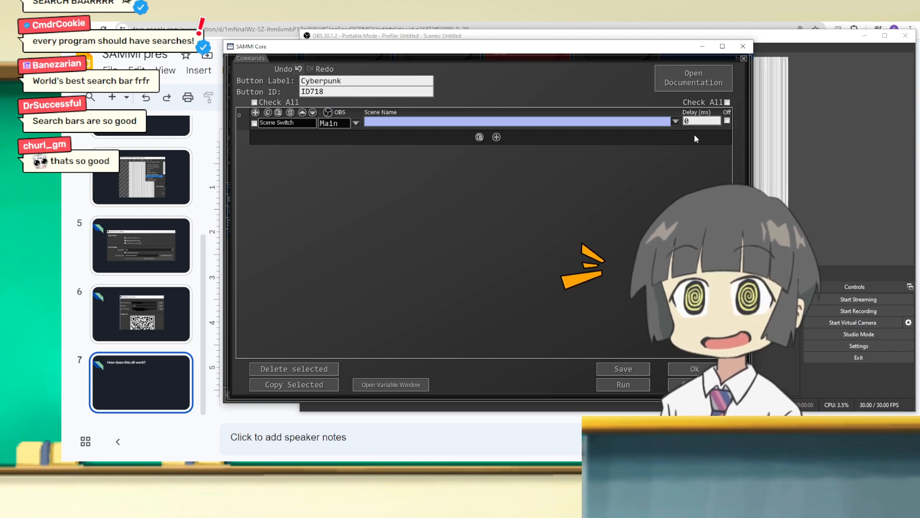
Step: View the Main connection's scene list, and set the Switch Scene command's OBS connection to TutOBS
left_click(676, 123)
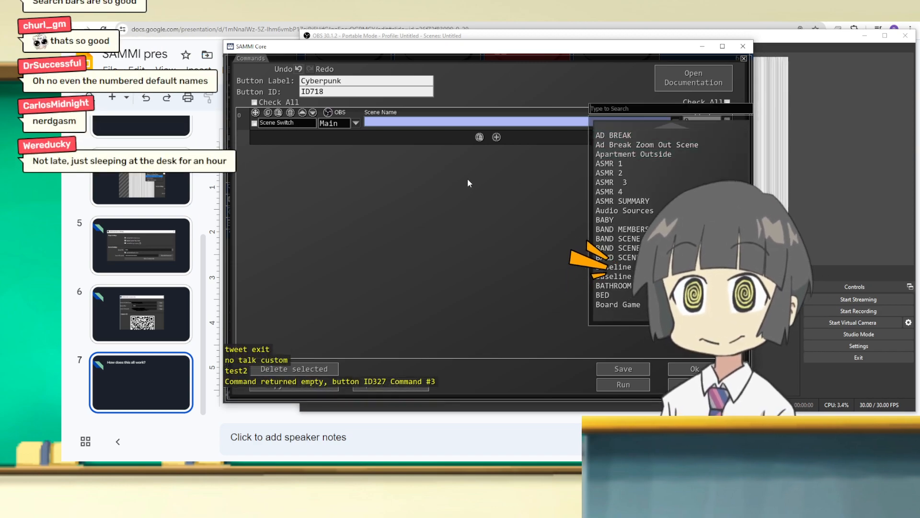
left_click(445, 184)
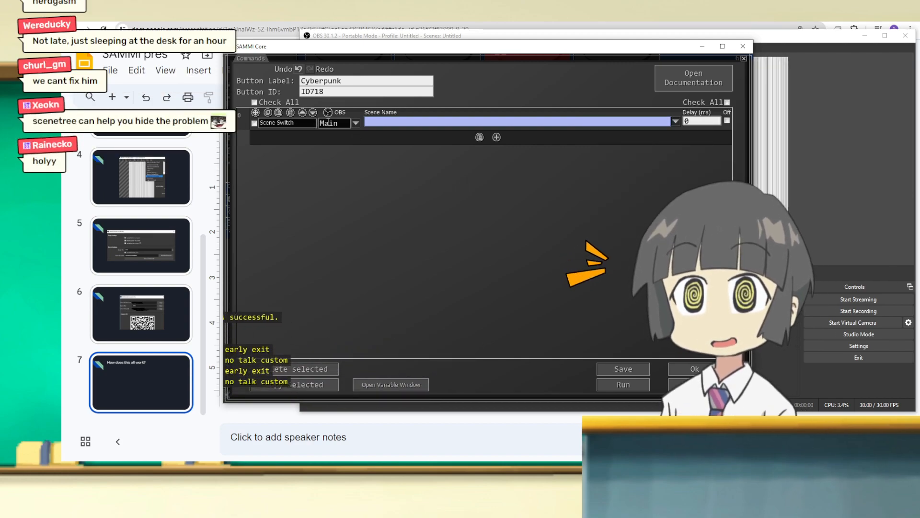
left_click(355, 123)
left_click(356, 125)
left_click(355, 124)
left_click(353, 136)
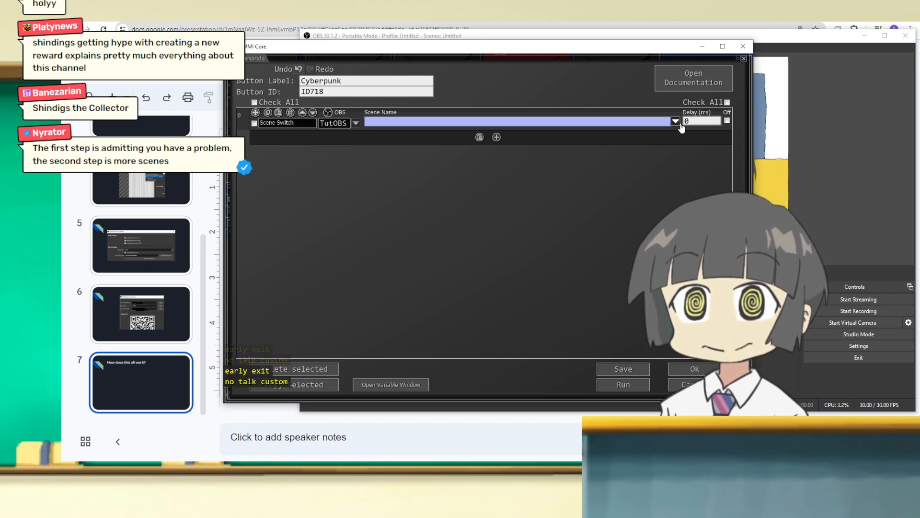
Step: Set the Switch Scene command's scene name to Main Scene, moving the OBS window slightly
mouse_move(781, 37)
left_mouse_down()
mouse_move(734, 38)
mouse_move(770, 37)
left_mouse_up()
left_click(247, 241)
left_click(675, 122)
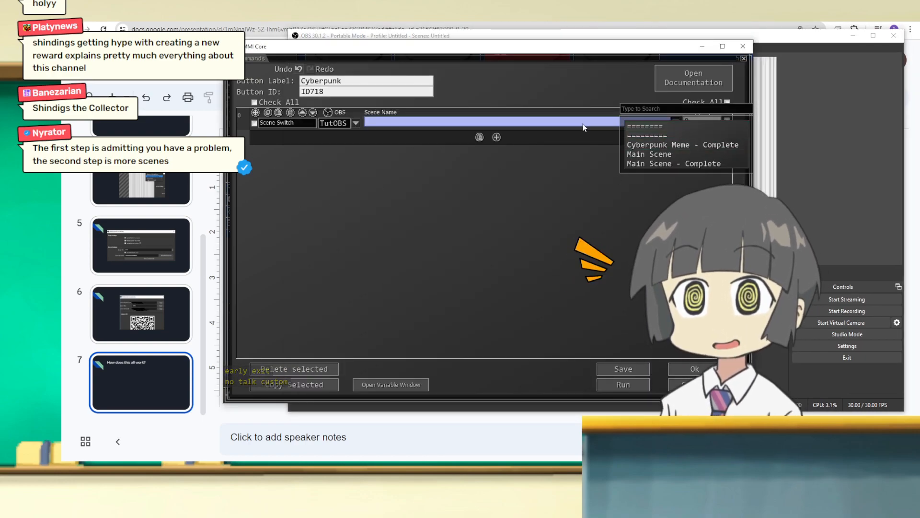
type("main")
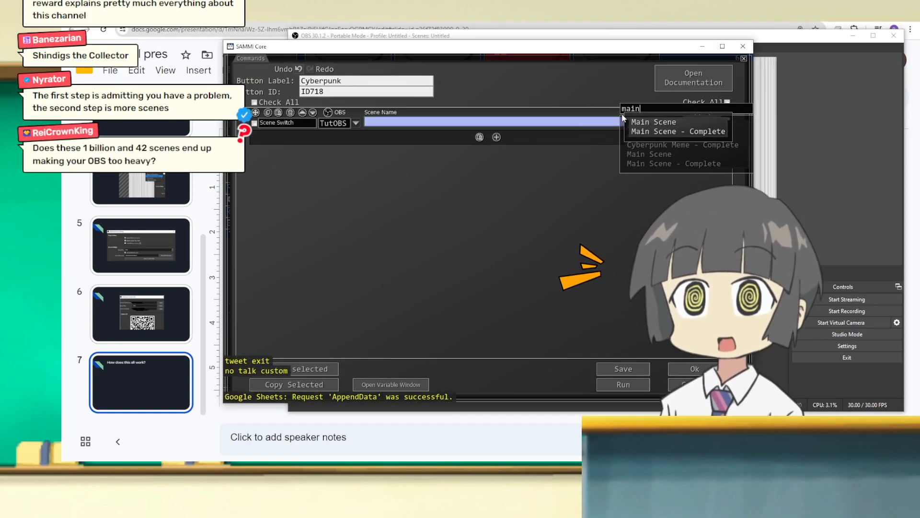
left_click(646, 121)
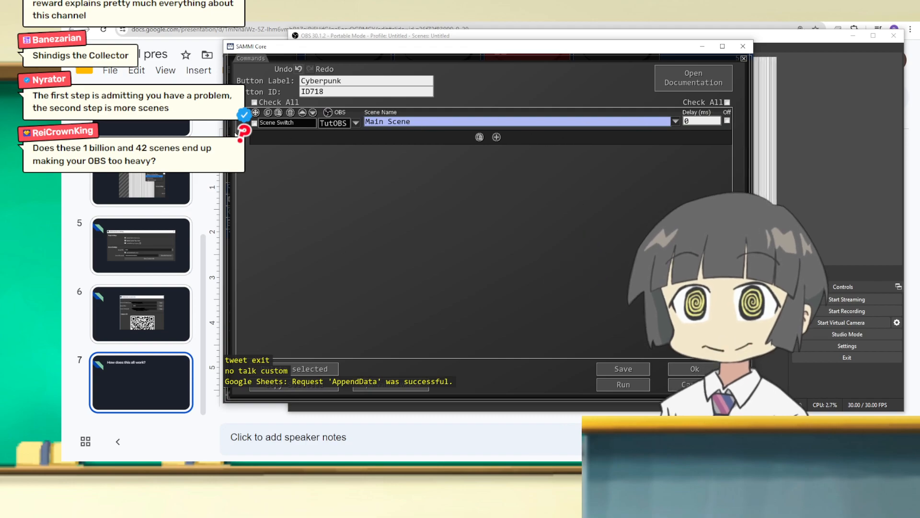
Step: Duplicate the Switch Scene command and set the copy's OBS connection to Main
key("ctrl+c")
key("ctrl+v")
left_click(354, 147)
left_click(355, 148)
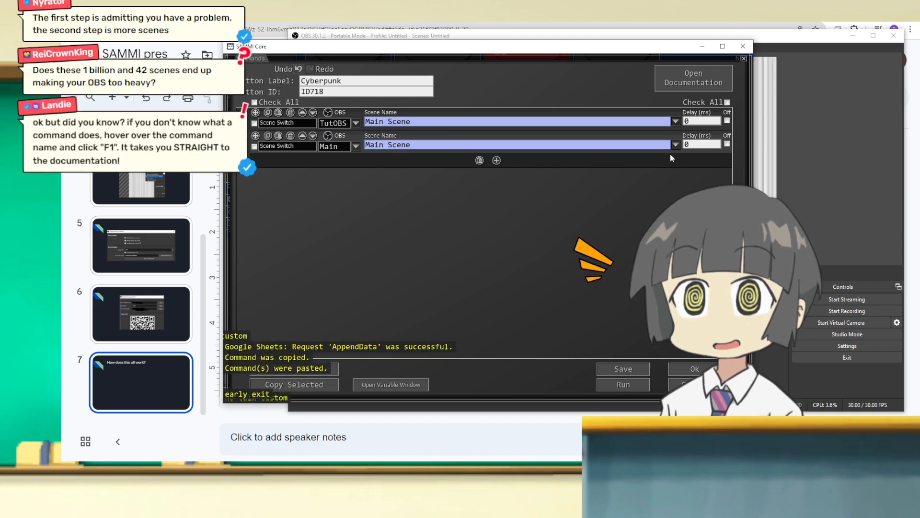
Step: Browse the scene list of the second Switch Scene command, search it for "school", and close it without choosing a scene
left_click(675, 145)
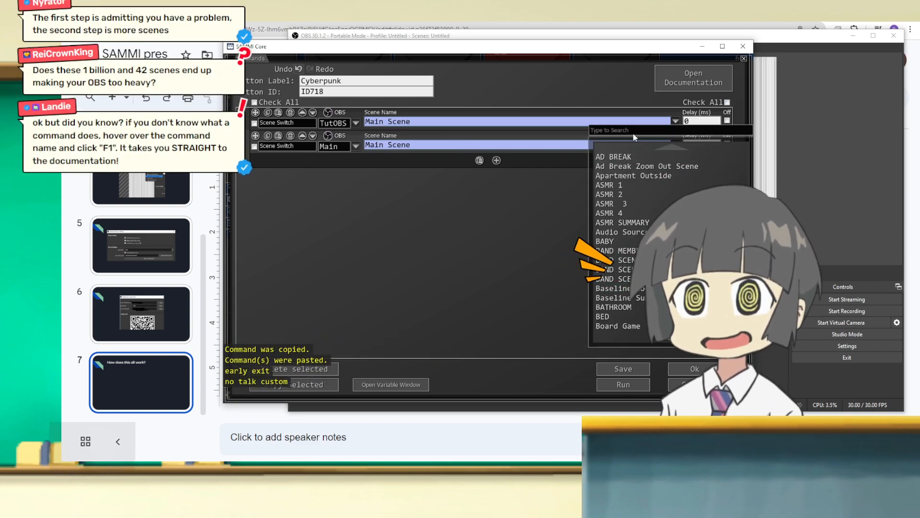
left_click_drag(567, 49, 456, 110)
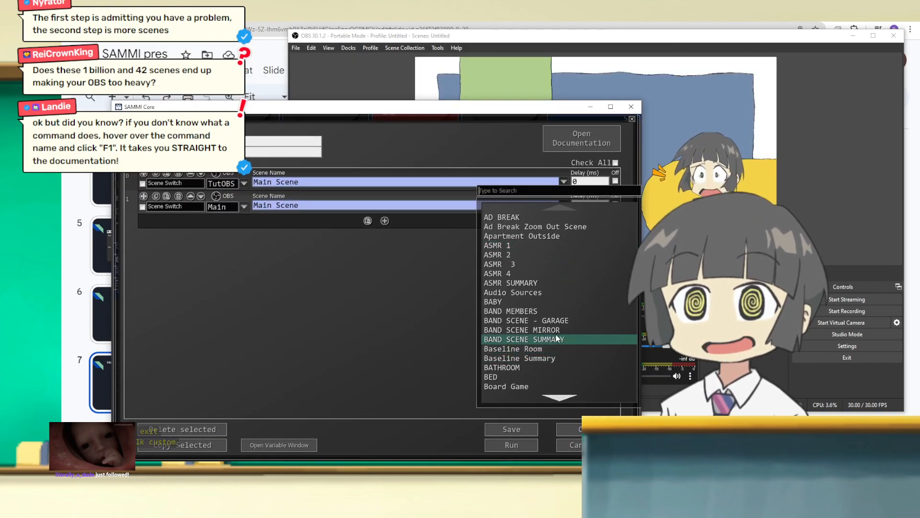
scroll(537, 311, "down", 2)
scroll(536, 310, "down", 14)
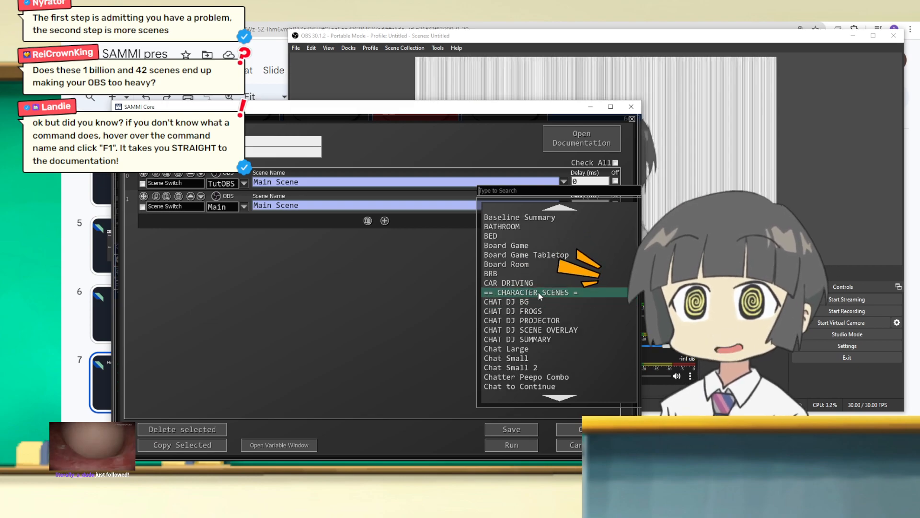
scroll(547, 321, "down", 11)
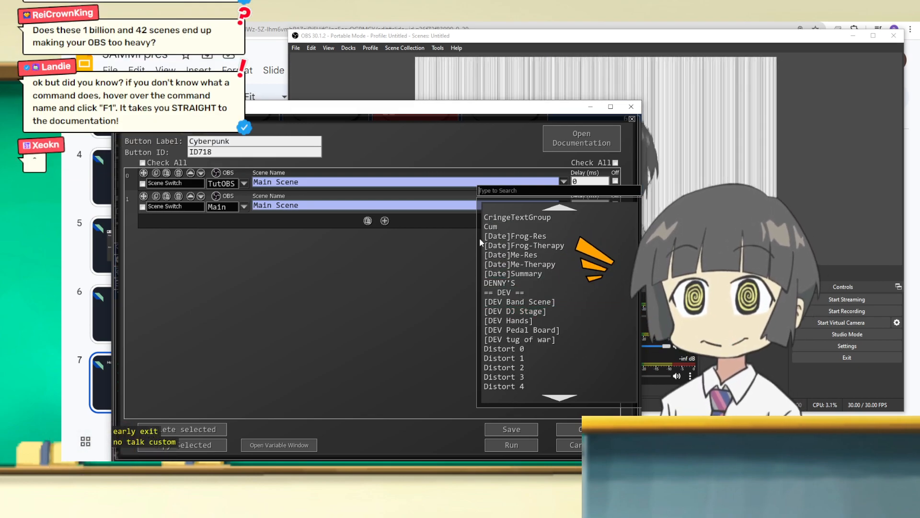
type("school")
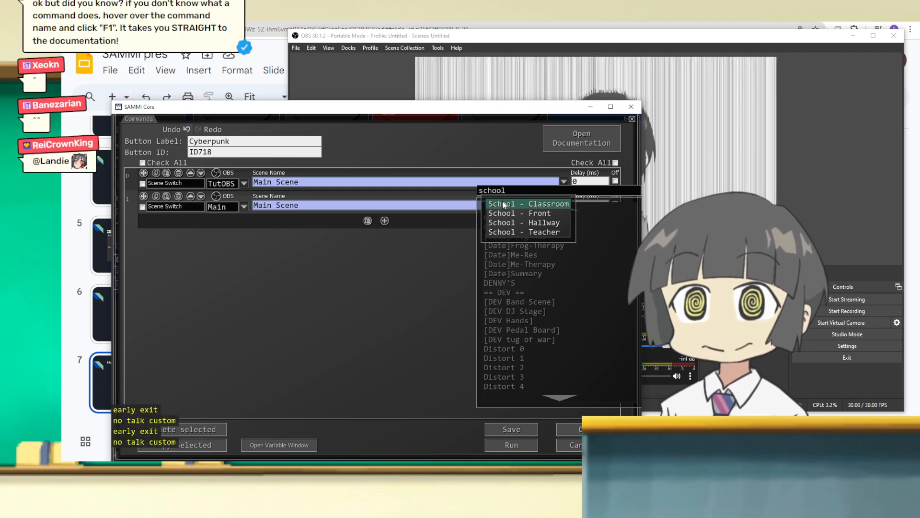
left_click(341, 257)
left_click(219, 235)
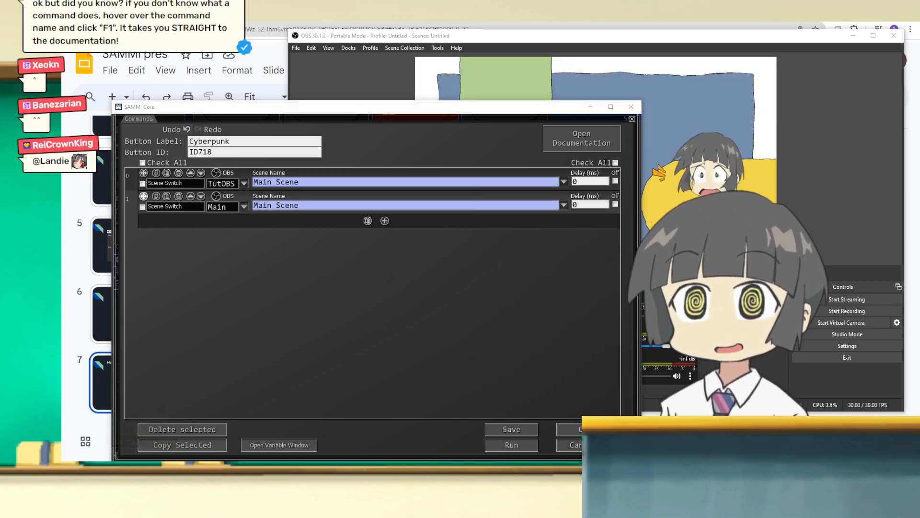
Step: Open the online documentation for the Switch Scene command and look through the page and its command categories
key("F1")
left_click_drag(62, 336, 598, 103)
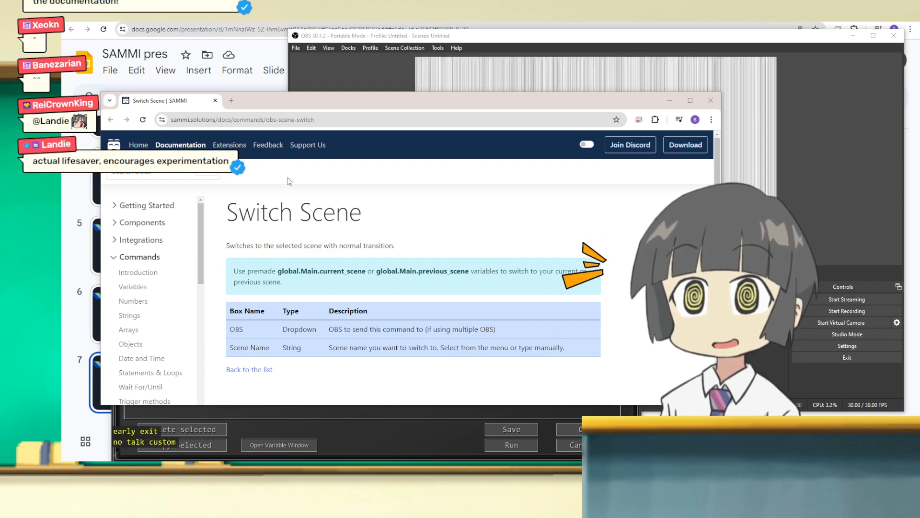
left_click_drag(326, 105, 406, 100)
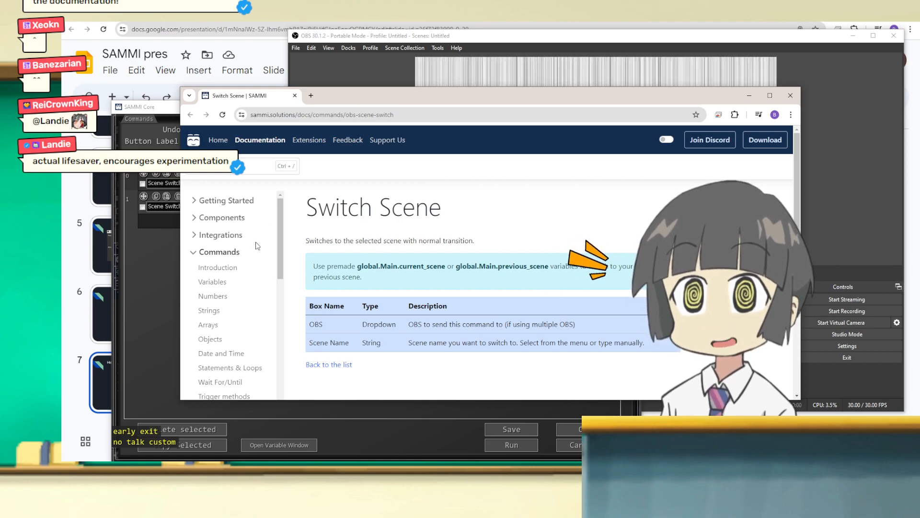
scroll(255, 247, "down", 2)
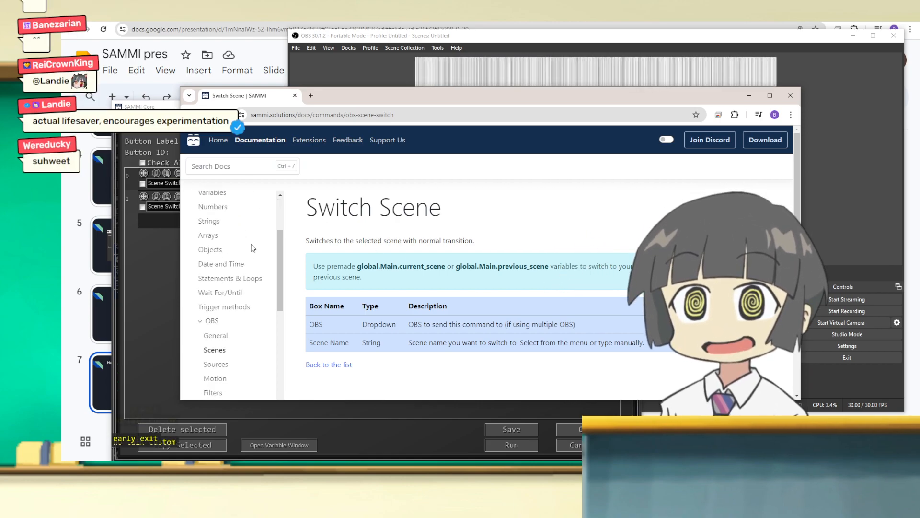
scroll(233, 268, "down", 3)
scroll(219, 265, "up", 6)
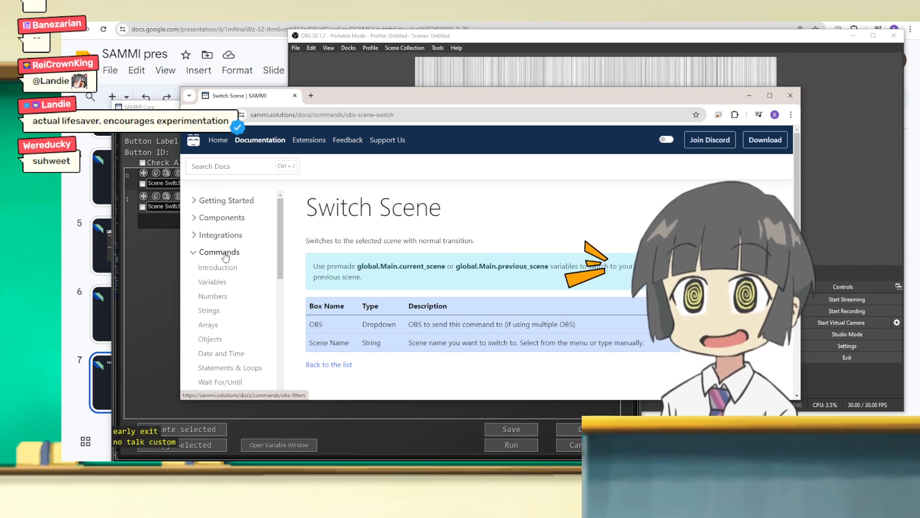
left_click_drag(364, 101, 298, 138)
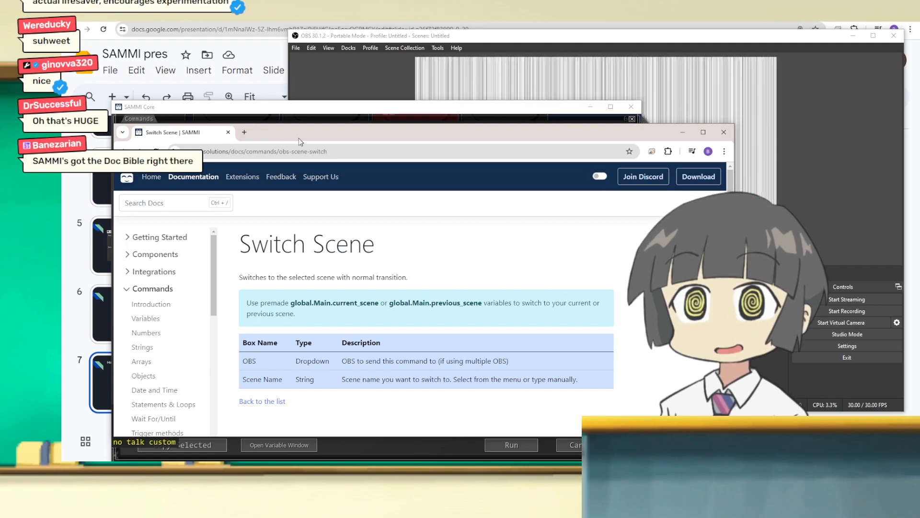
Step: Put the documentation away, open the Switch Scene documentation directly from the first command in the SAMMI button editor, and minimize it again
left_click(683, 132)
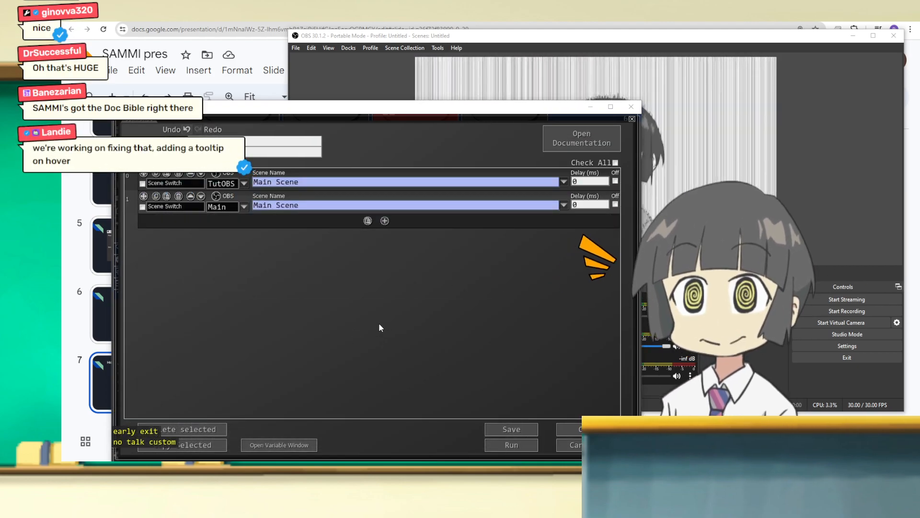
left_click_drag(345, 109, 440, 104)
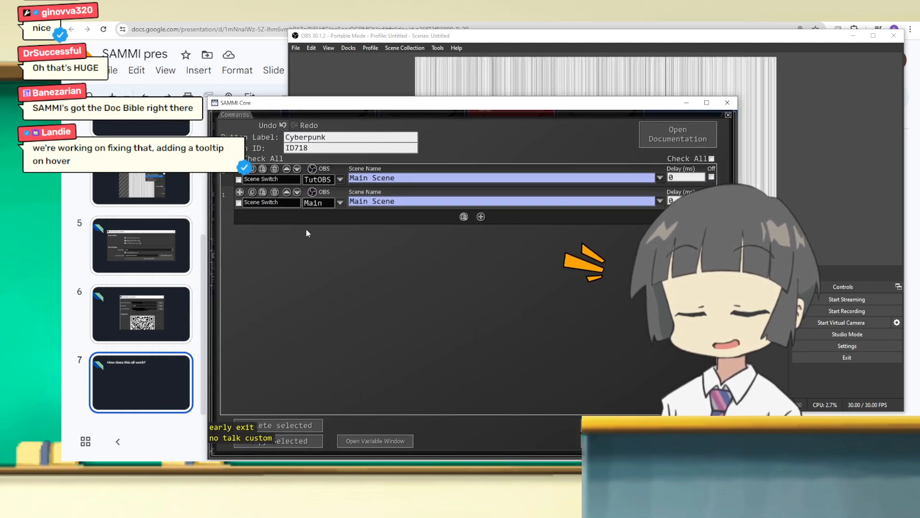
left_click(281, 180)
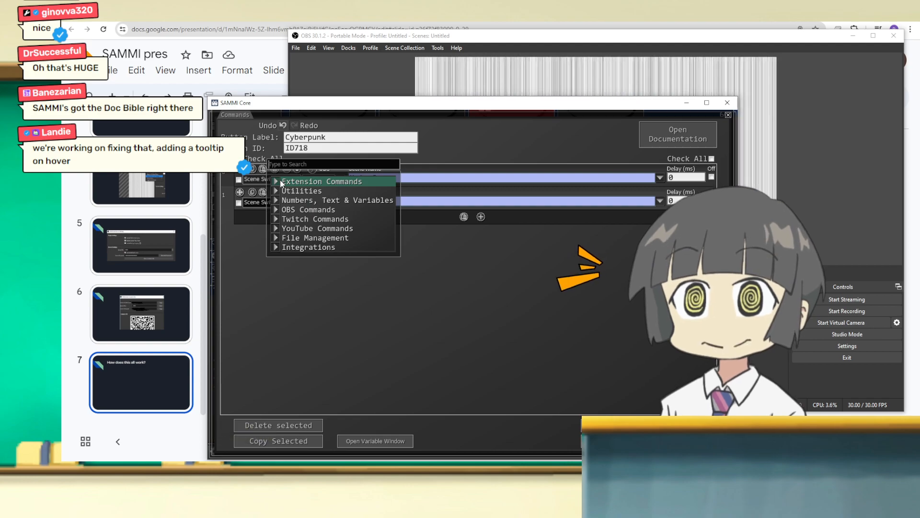
left_click(512, 360)
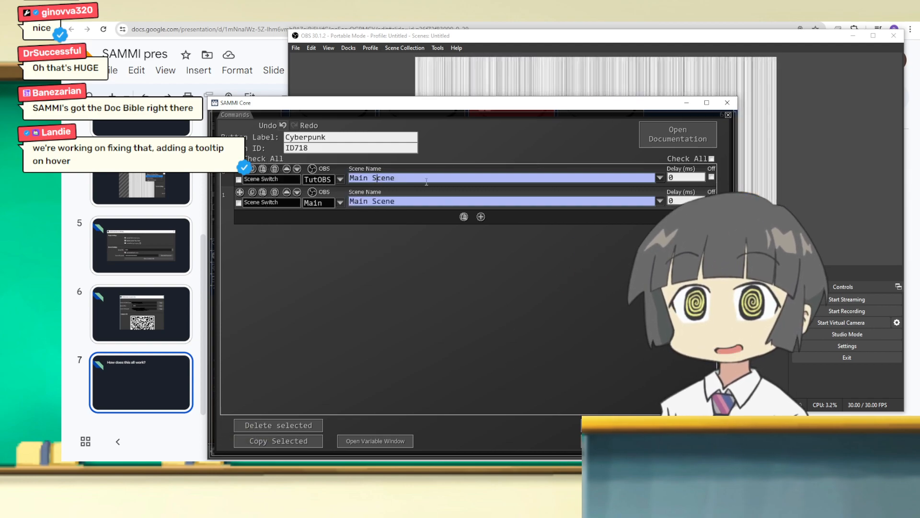
right_click(273, 180)
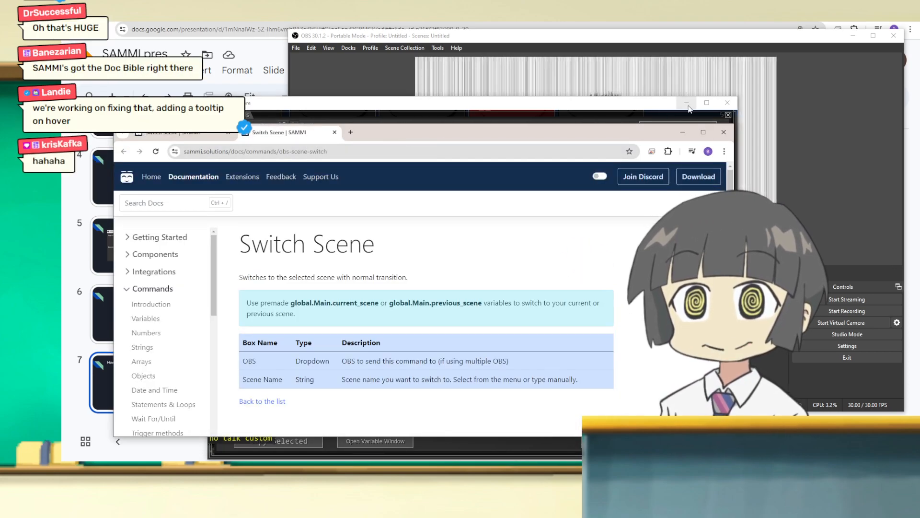
left_click(684, 134)
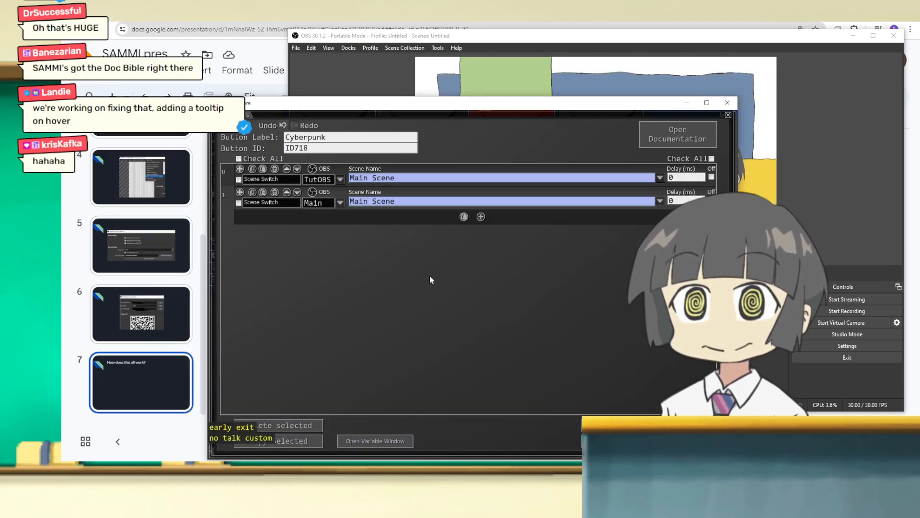
Step: Delete one of the two Switch Scene commands, keeping the one on the TutOBS connection, and reposition the editor window
left_click_drag(379, 103, 383, 76)
left_click(276, 164)
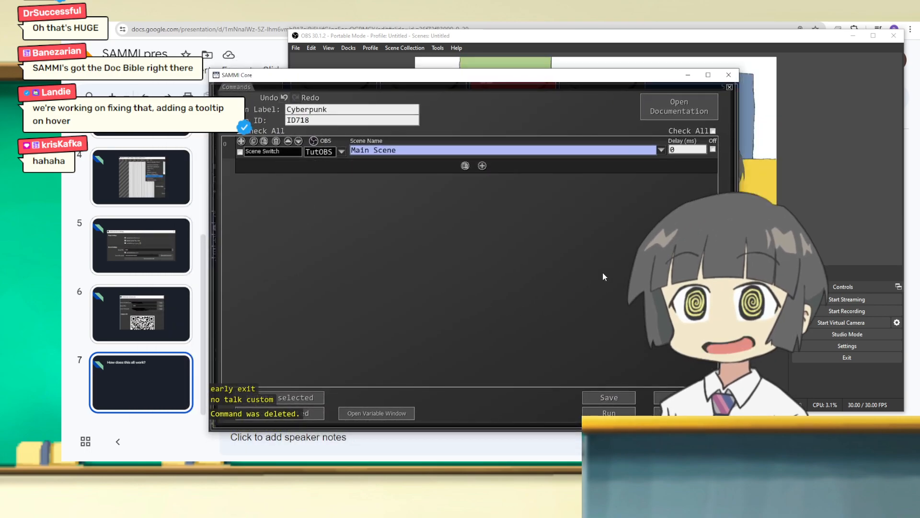
left_click_drag(355, 79, 360, 77)
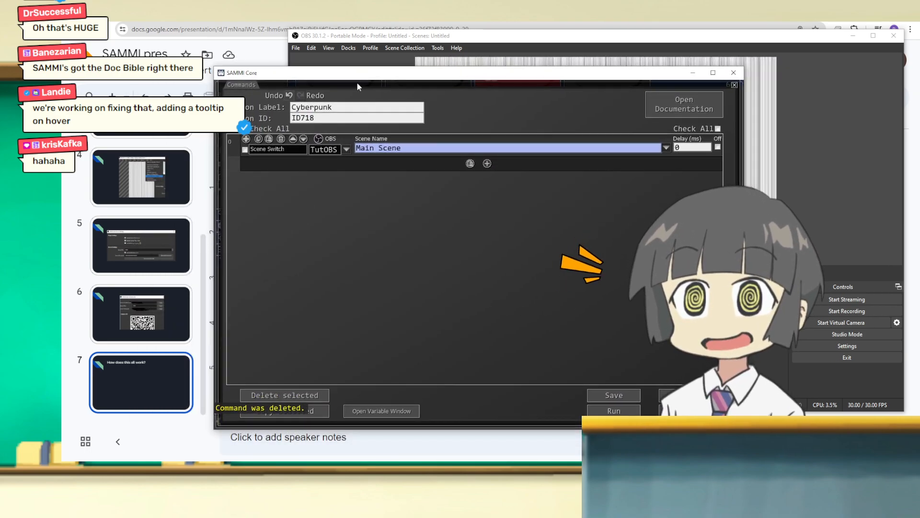
left_click(272, 149)
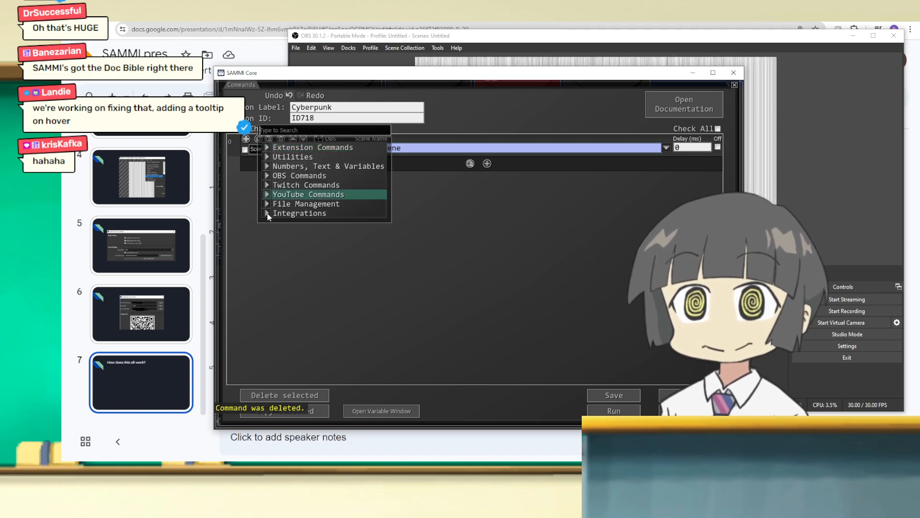
type("sw")
key("BackSpace")
key("BackSpace")
type("s")
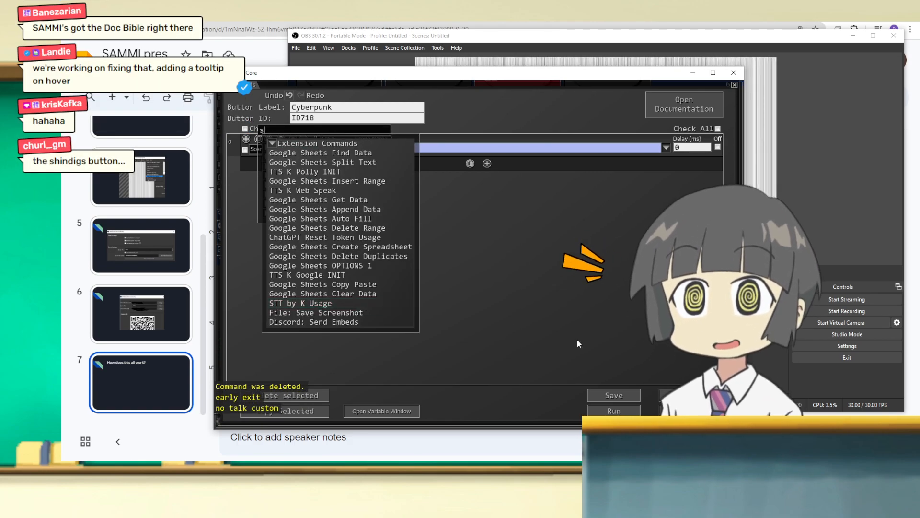
key("BackSpace")
left_click(240, 156)
Step: Delete the remaining Switch Scene command and add a fresh Switch Scene command by searching the command list for "scene"
left_click(280, 142)
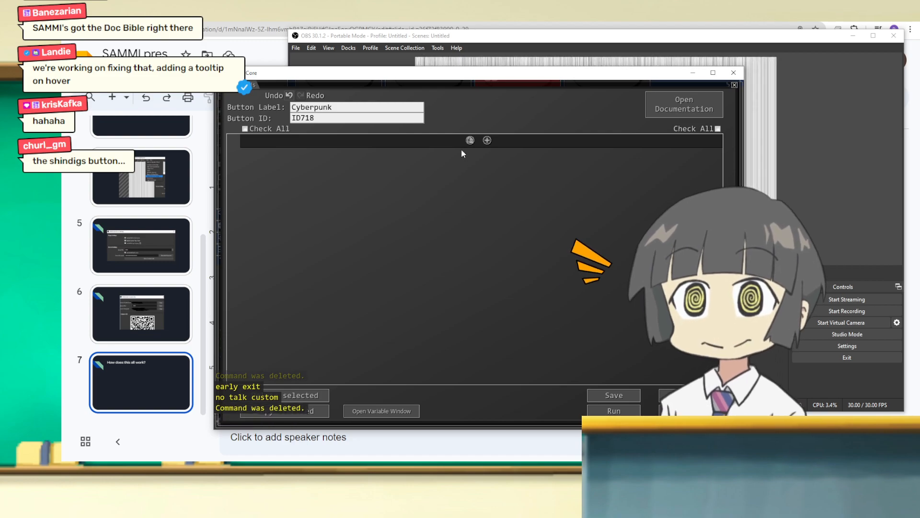
left_click(487, 140)
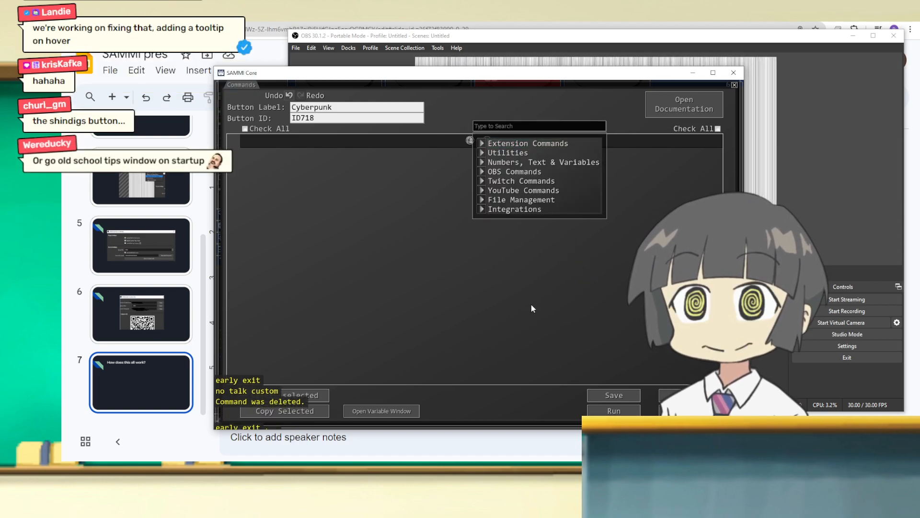
type("scene")
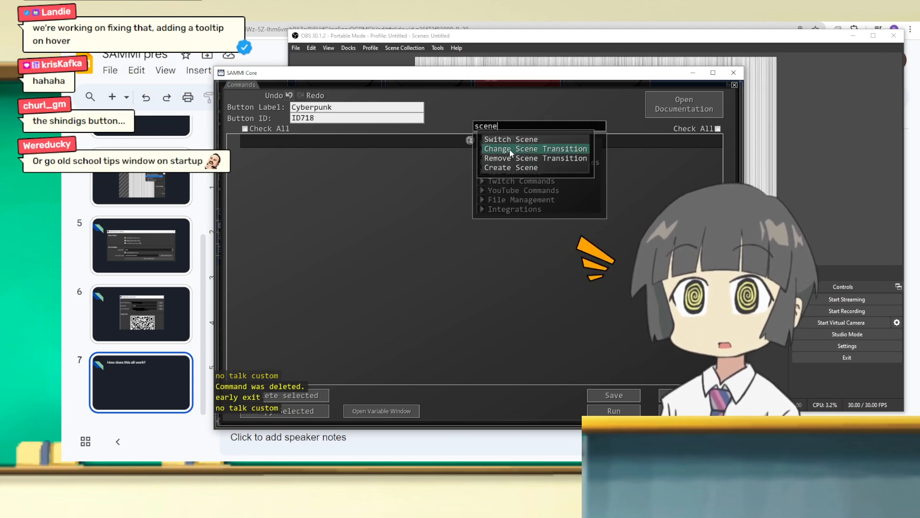
left_click(548, 140)
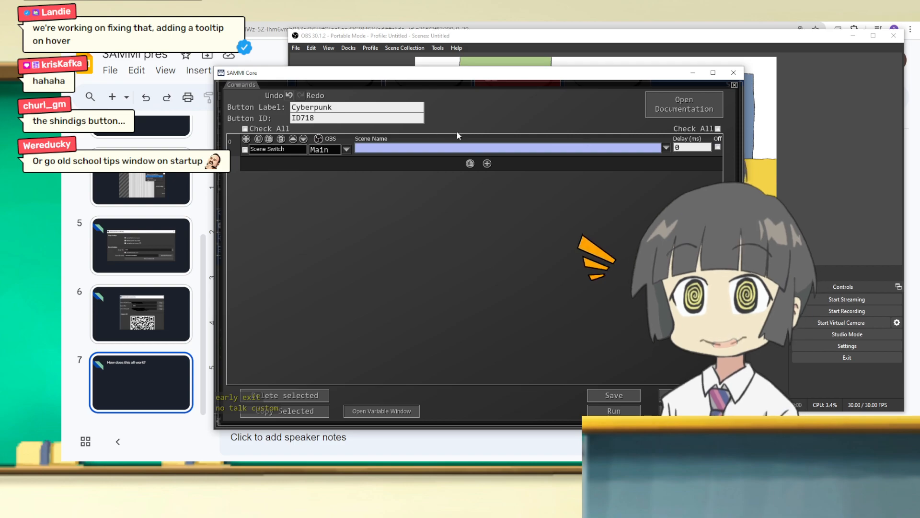
Step: Set the new Switch Scene command's OBS connection to TutOBS and look through its scene list without choosing a scene
left_click(666, 148)
left_click(398, 228)
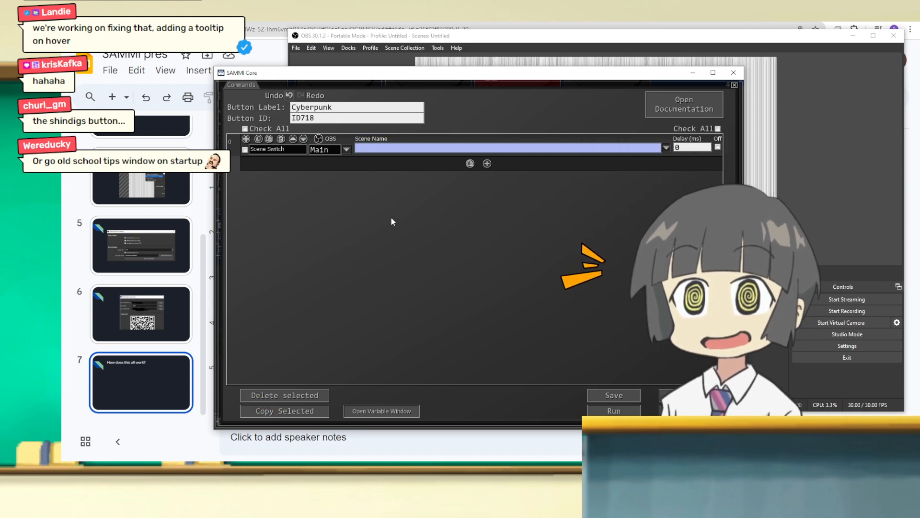
left_click(667, 149)
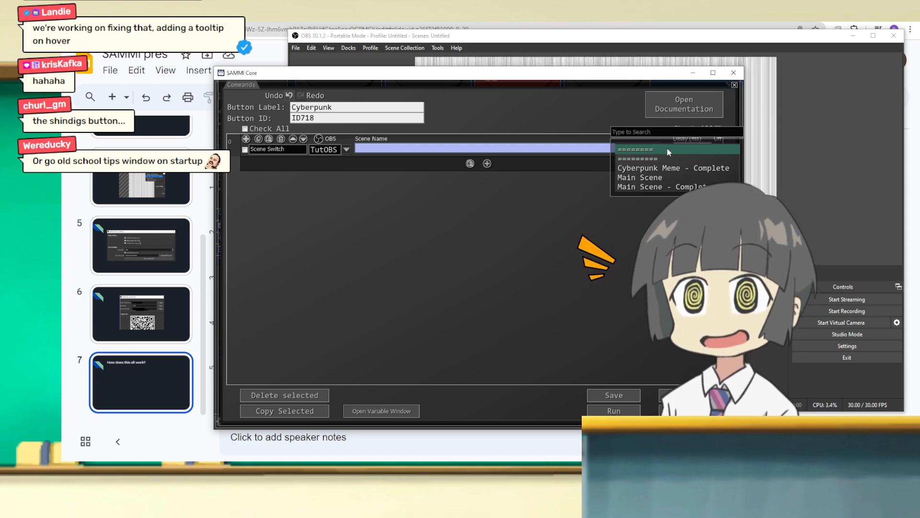
left_click(576, 200)
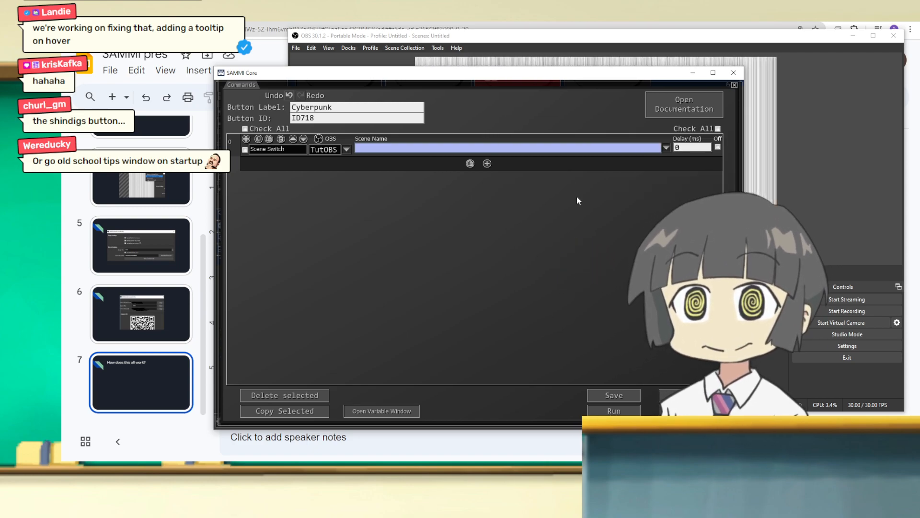
Step: Switch to OBS and copy the Demo Video source from Main Scene - Complete into the empty Main Scene
left_click(420, 41)
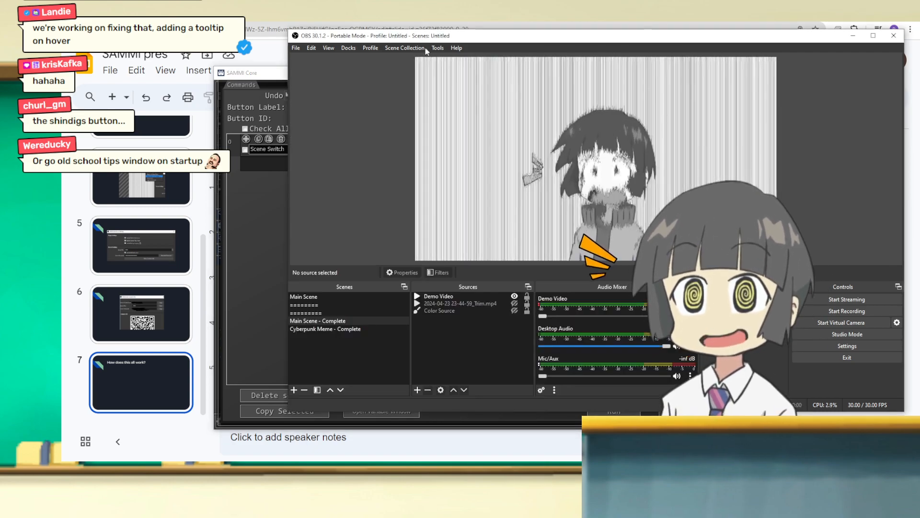
left_click(312, 297)
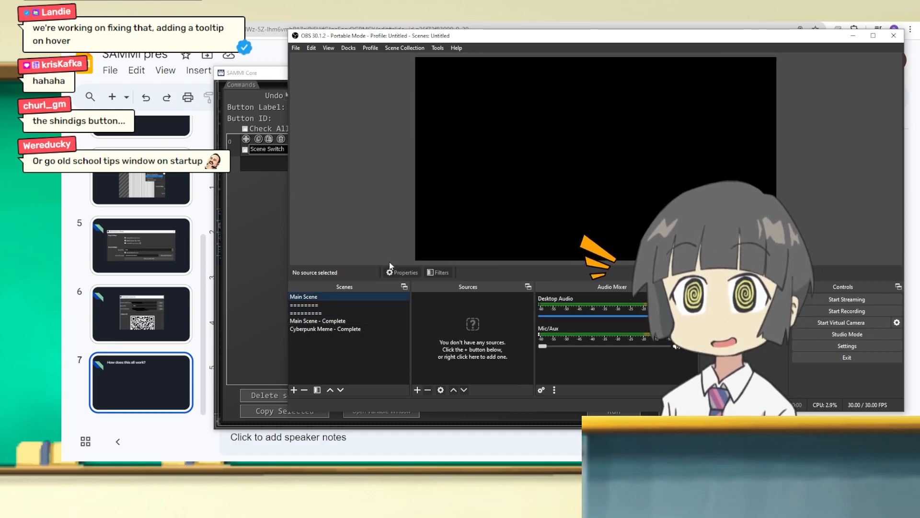
left_click(341, 321)
left_click(447, 296)
key("ctrl+c")
left_click(338, 297)
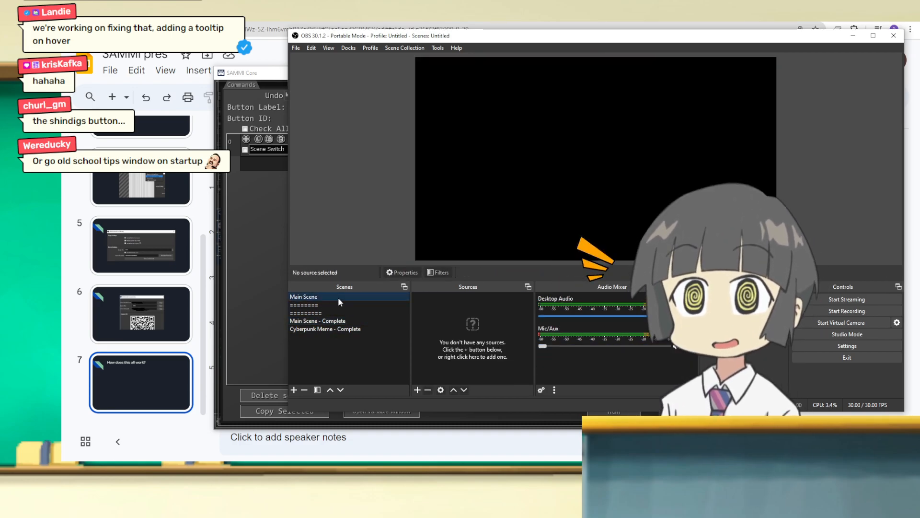
key("ctrl+v")
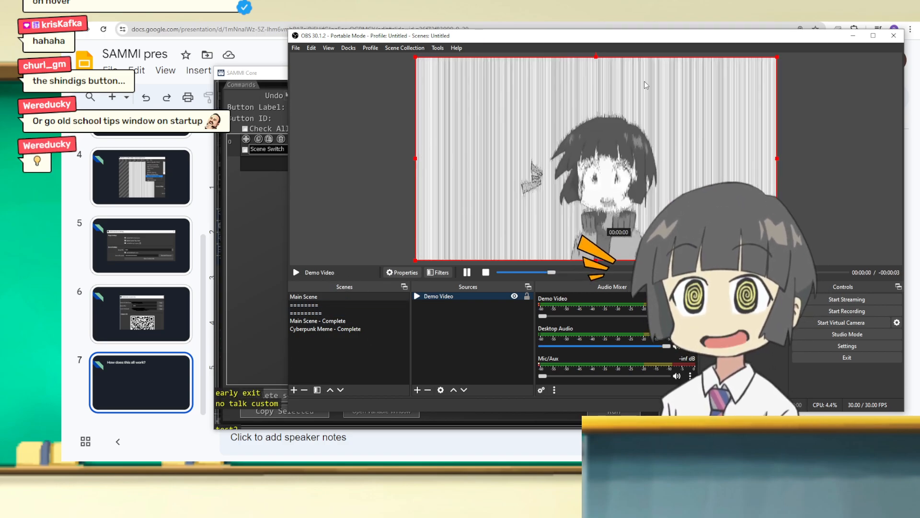
Step: Add an OBS scene named Cyberpunk Meme, preview it against Main Scene, and leave Main Scene active
left_click(295, 389)
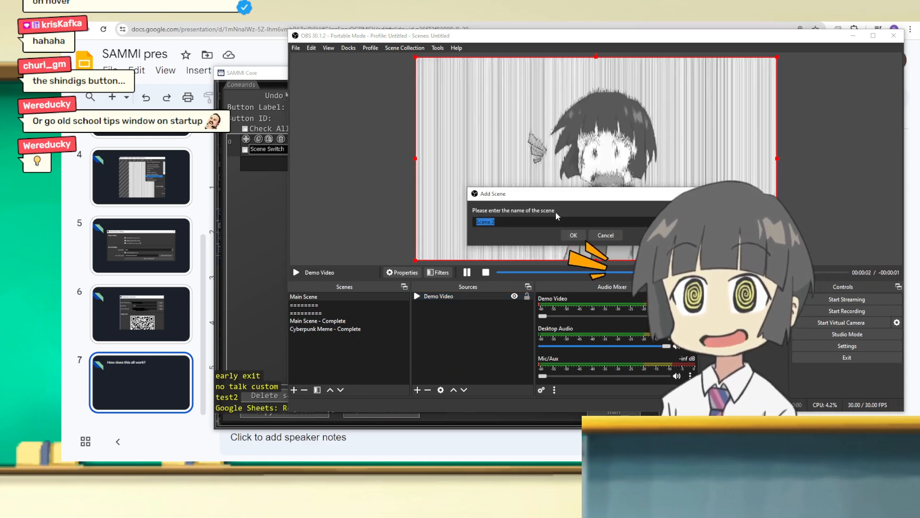
type("cyberpunk Meme")
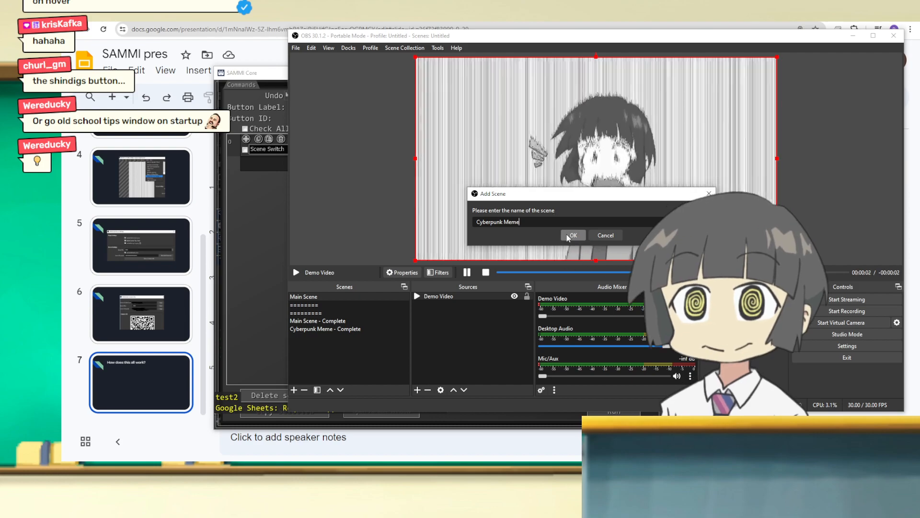
left_click(566, 234)
left_click_drag(522, 42, 455, 42)
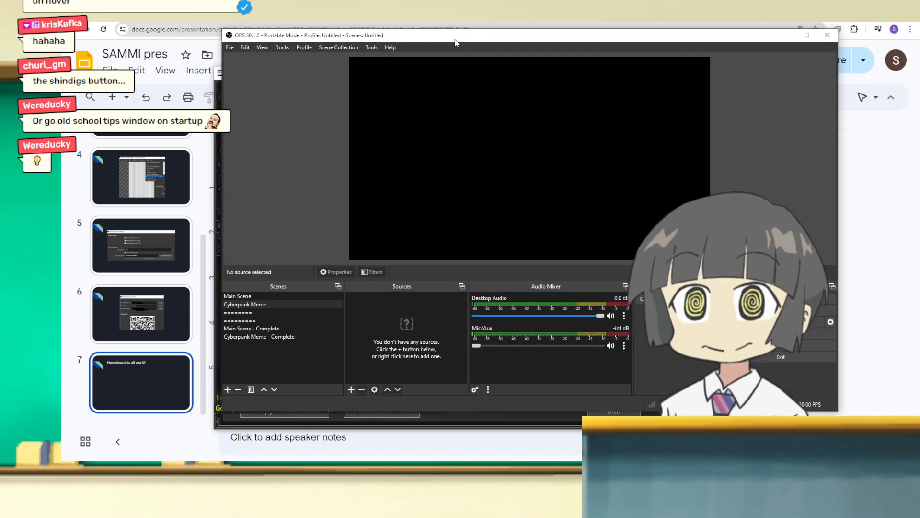
left_click(266, 296)
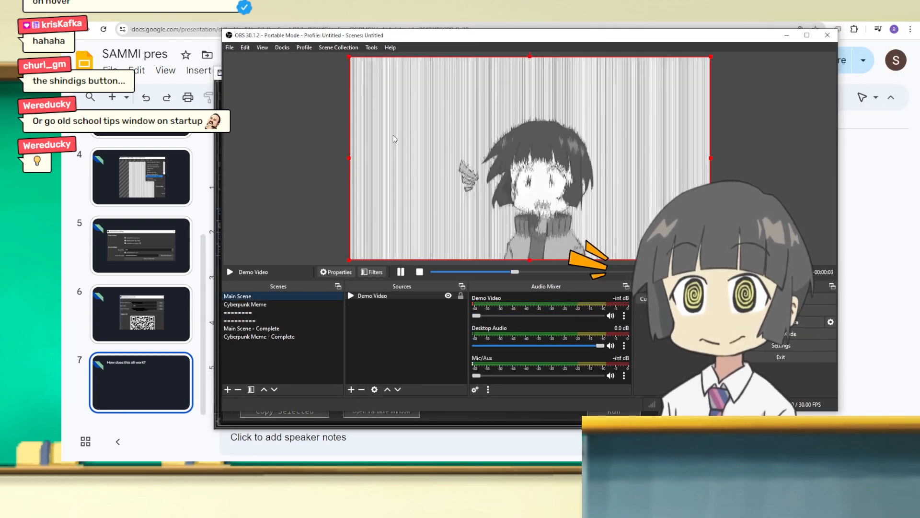
key("Down")
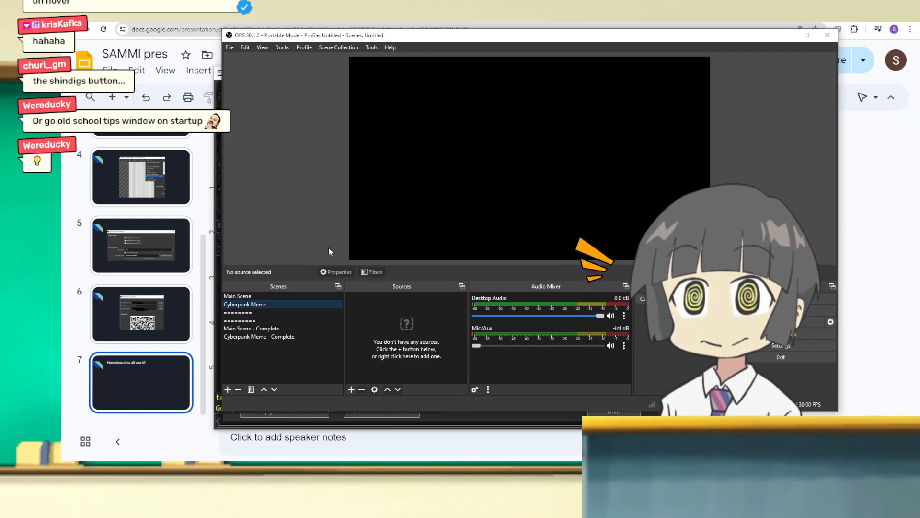
left_click(280, 299)
Step: Return to SAMMI Core and set the Switch Scene command's scene name to Cyberpunk Meme
left_click(232, 154)
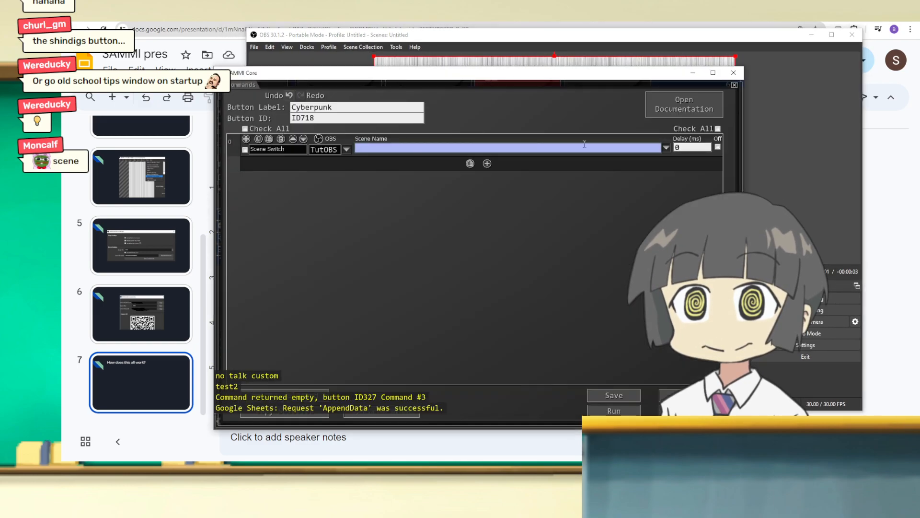
left_click(666, 148)
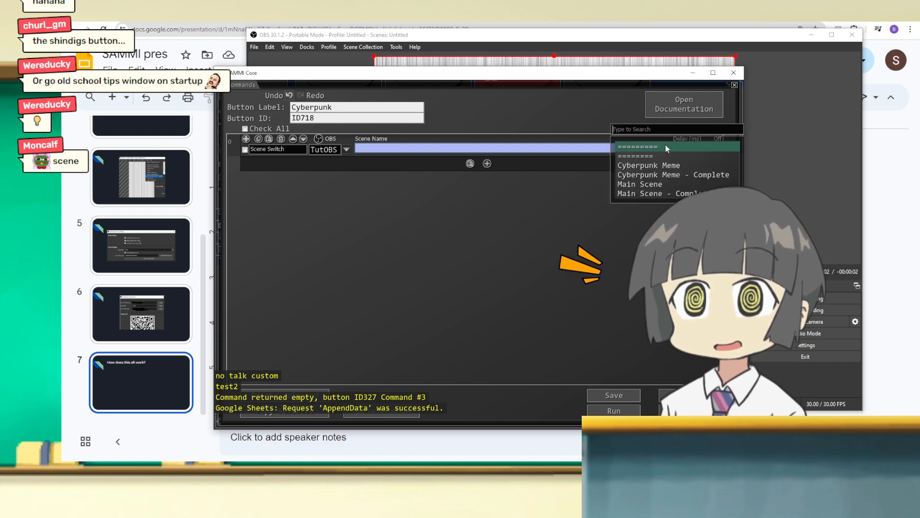
left_click(648, 166)
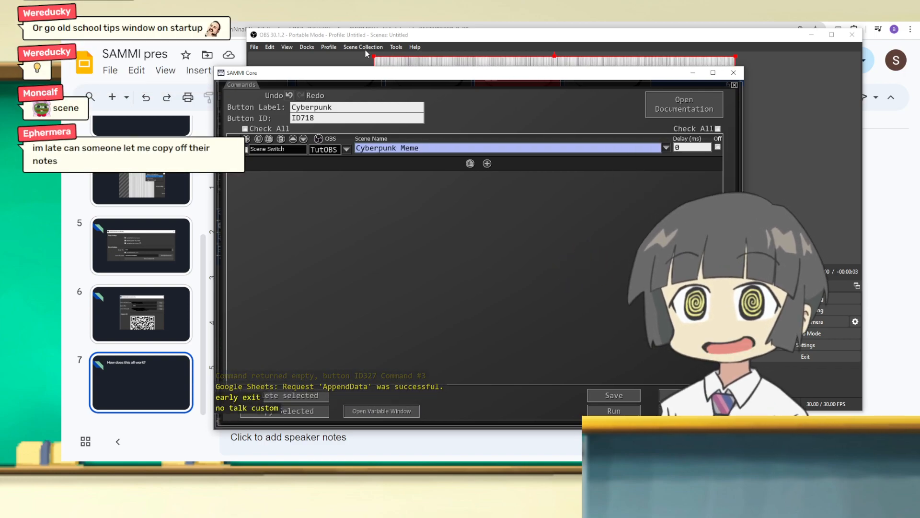
Step: Uncover the OBS preview and run the Cyberpunk button to test the scene switch
left_click_drag(339, 77, 24, 80)
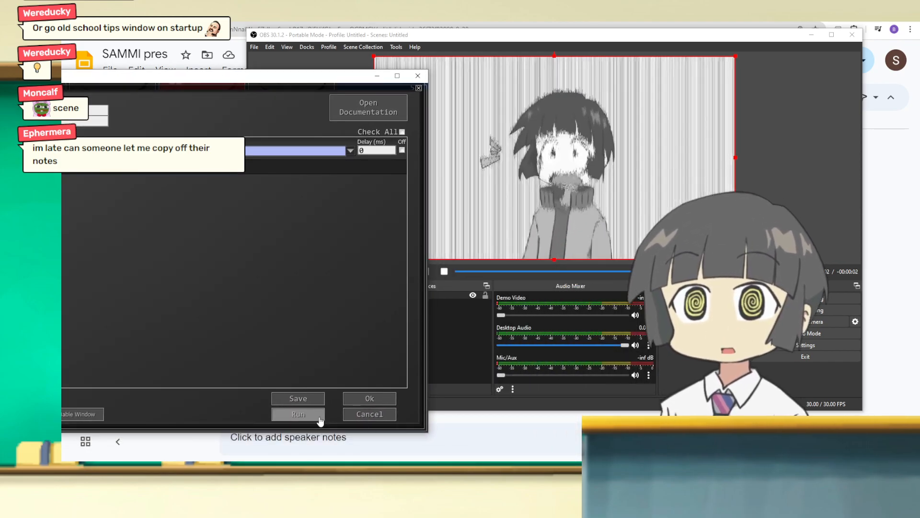
left_click(320, 419)
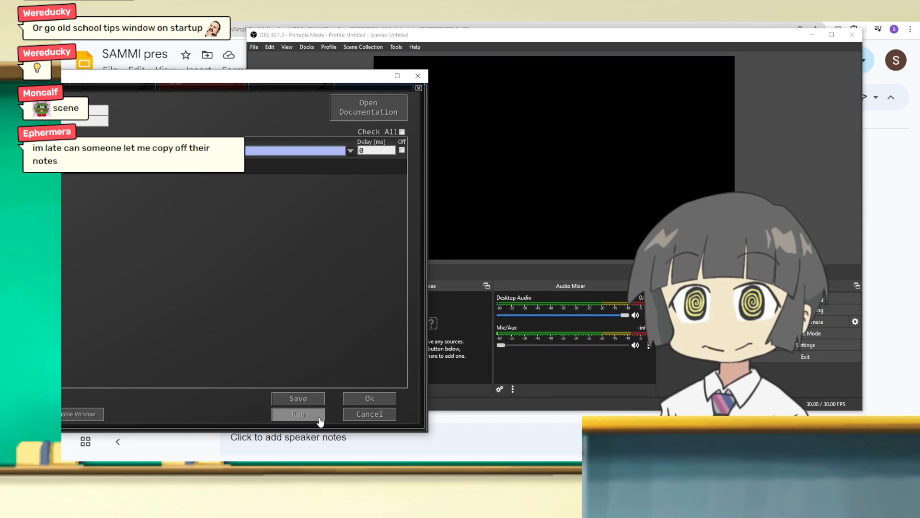
left_click_drag(227, 81, 445, 81)
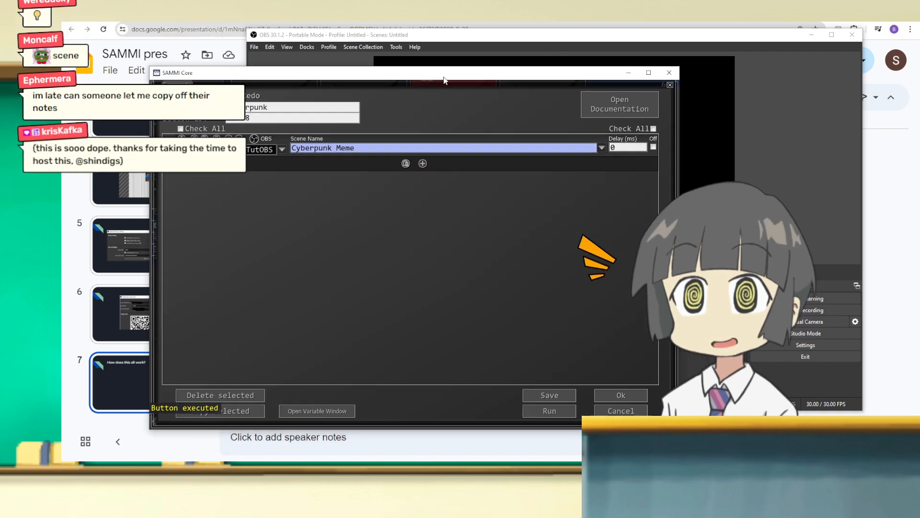
Step: Switch OBS back to Main Scene, review the Switch Scene command in SAMMI Core, and select the Cyberpunk Meme scene in OBS
left_click_drag(450, 39, 492, 37)
left_click(328, 292)
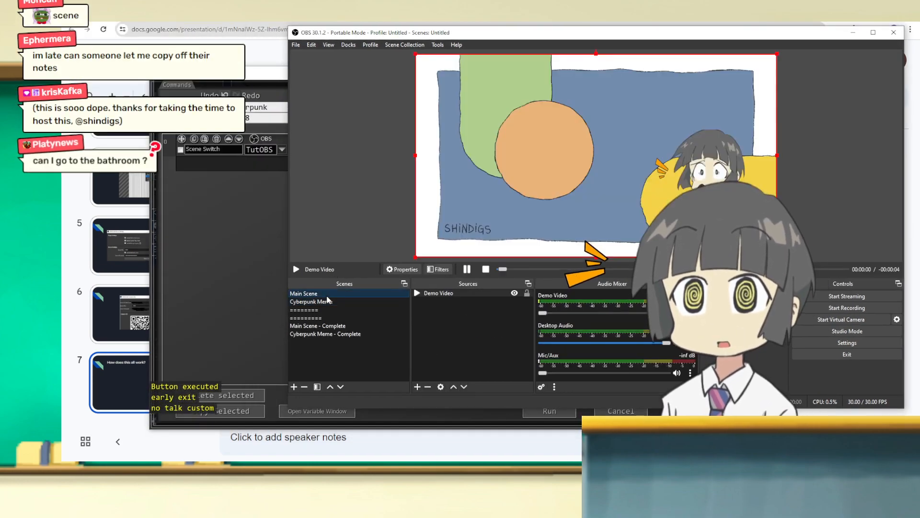
left_click(216, 277)
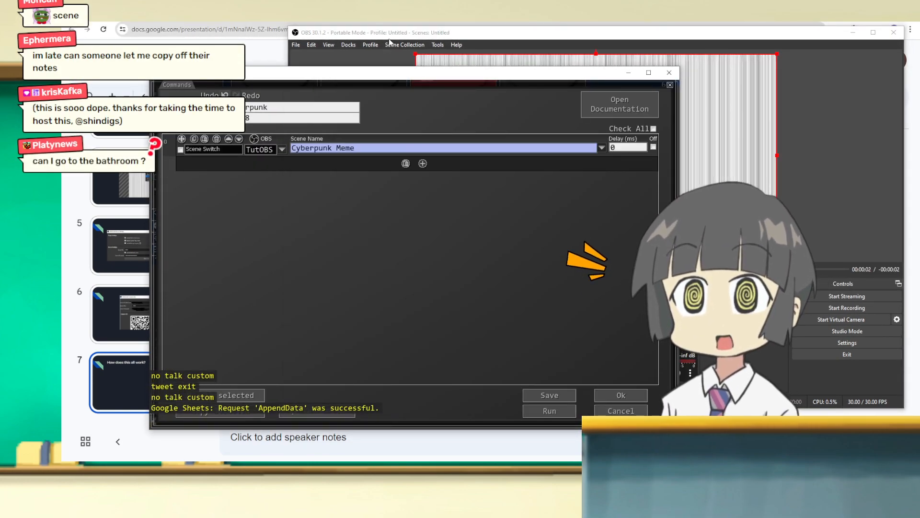
left_click(390, 42)
left_click(333, 301)
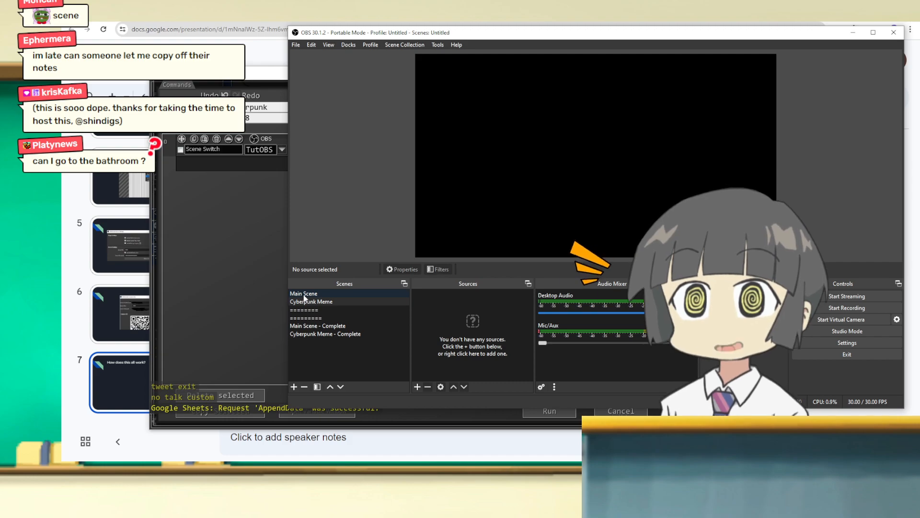
Step: Make Main Scene active in OBS, uncover its preview beside the SAMMI Core command editor, and run the Cyberpunk button to test the switch
left_click(311, 301)
left_click(312, 296)
left_click(278, 72)
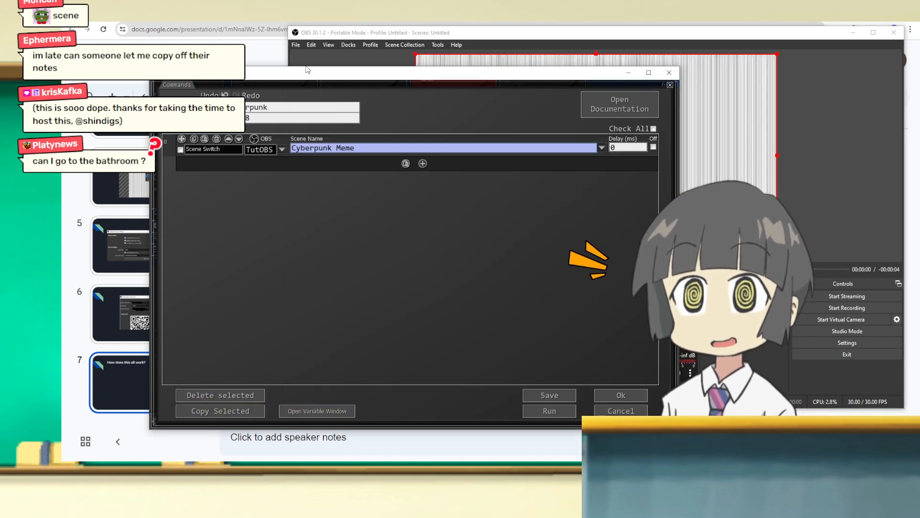
left_click_drag(459, 72, 244, 61)
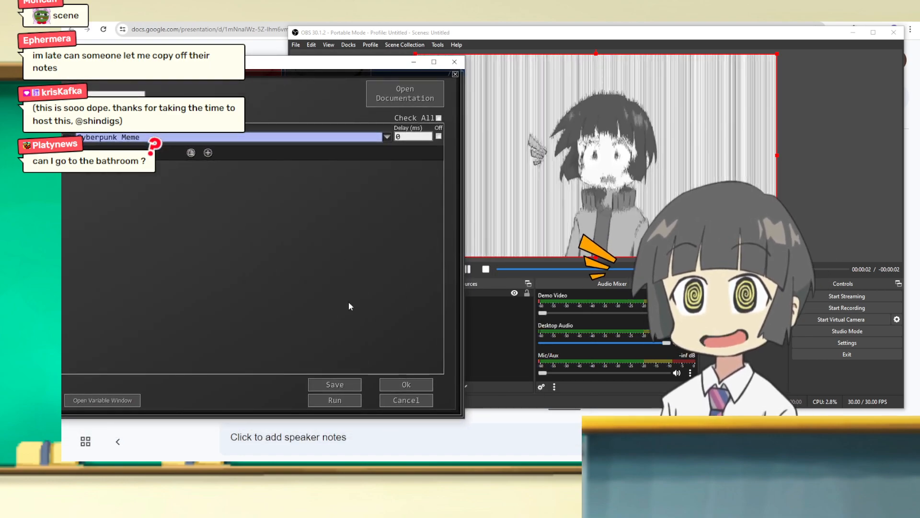
left_click(343, 401)
left_click_drag(524, 27, 506, 30)
left_click_drag(193, 65, 401, 67)
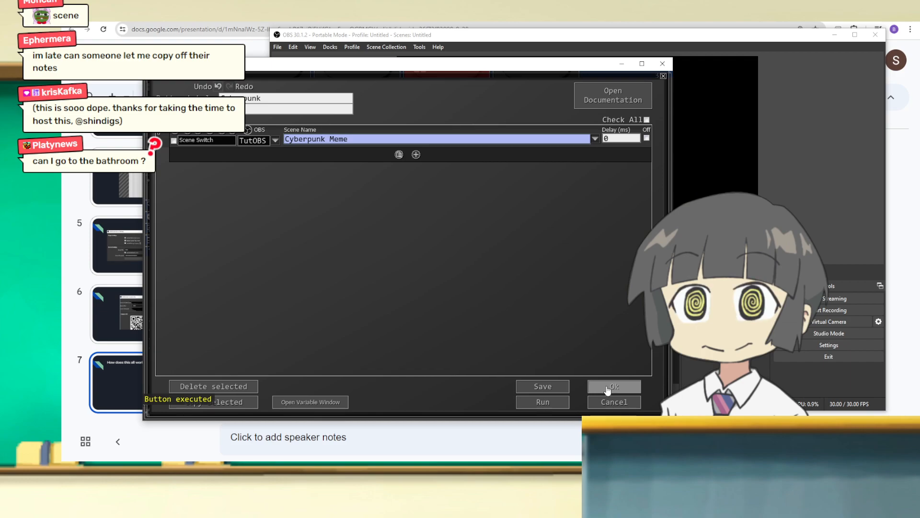
Step: Accept the Cyberpunk button's commands, close the SAMMI Core command editor, and bring OBS back to the front
left_click(603, 386)
left_click_drag(586, 41, 599, 37)
double_click(172, 139)
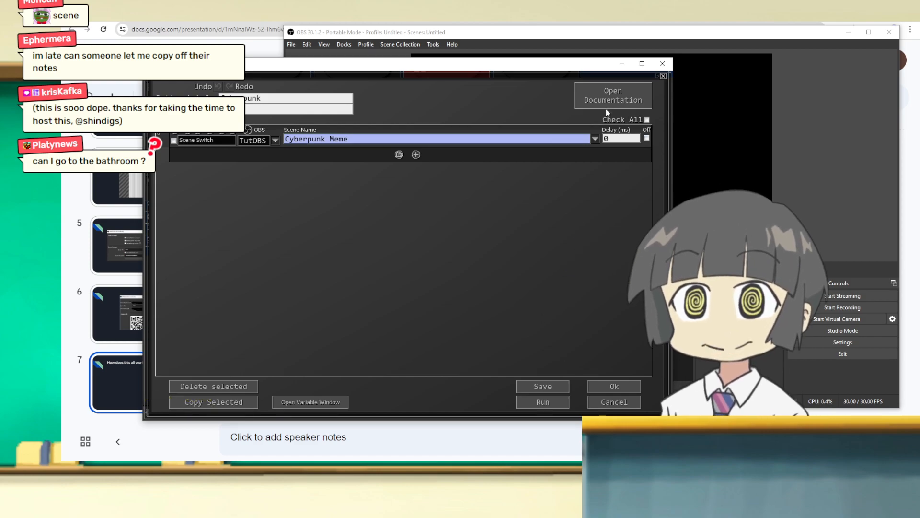
left_click(626, 387)
left_click(506, 45)
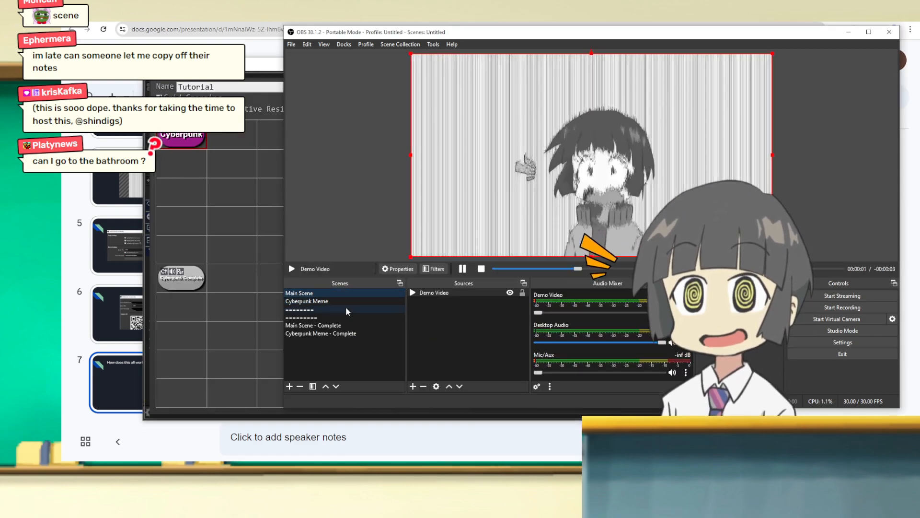
left_click_drag(399, 40, 372, 44)
Step: View the empty Cyberpunk Meme scene and its available source types, and compare it with Main Scene
left_click(301, 306)
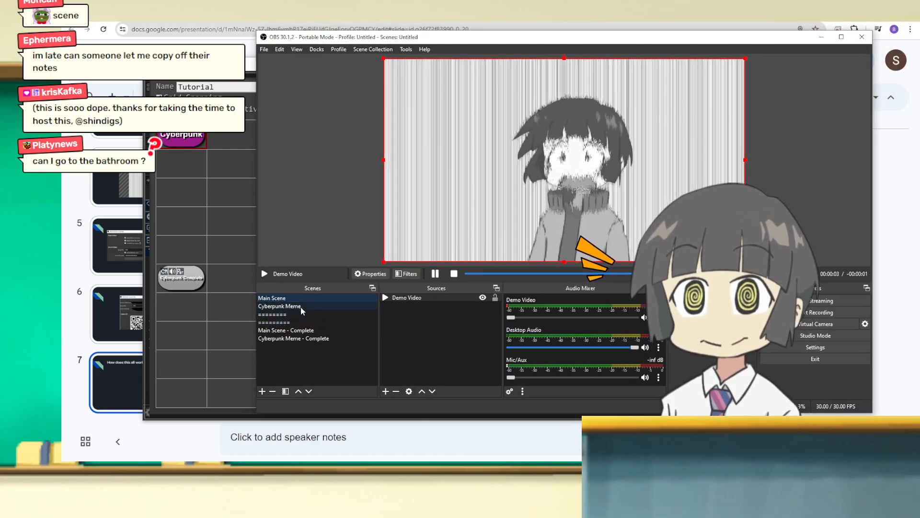
right_click(442, 314)
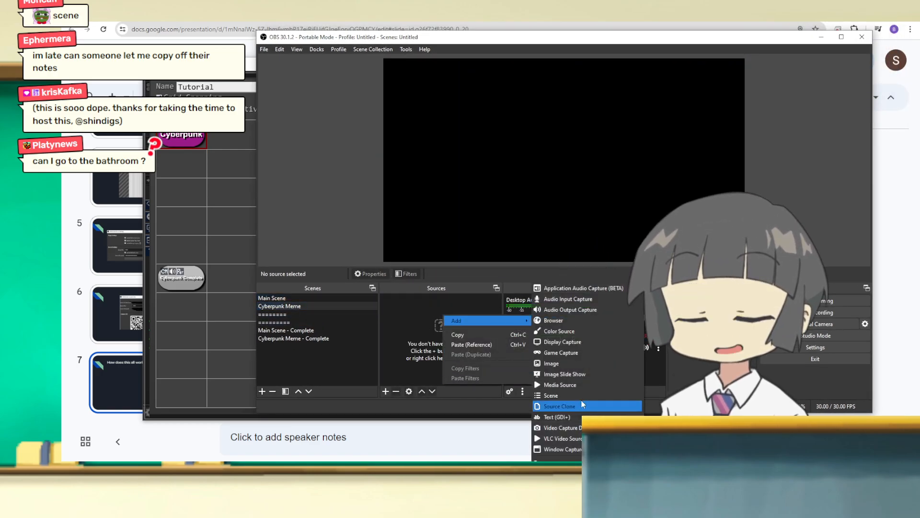
left_click(409, 307)
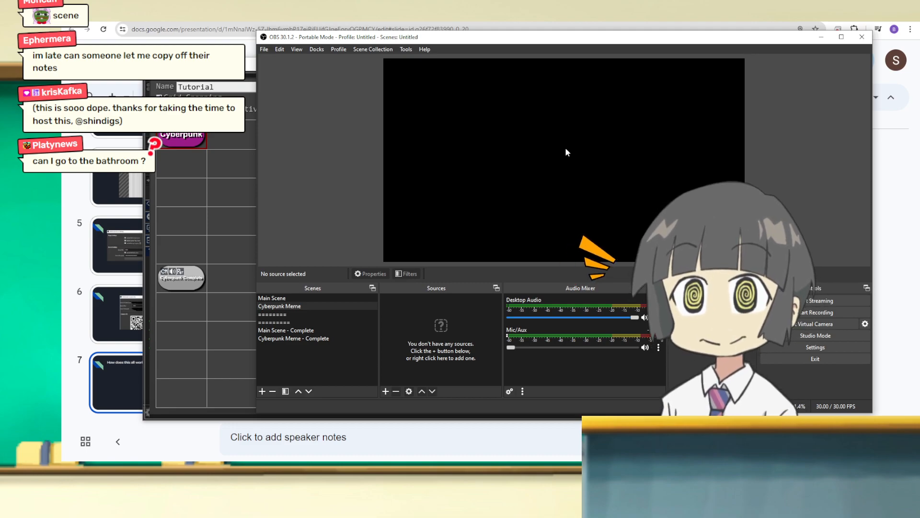
left_click(302, 297)
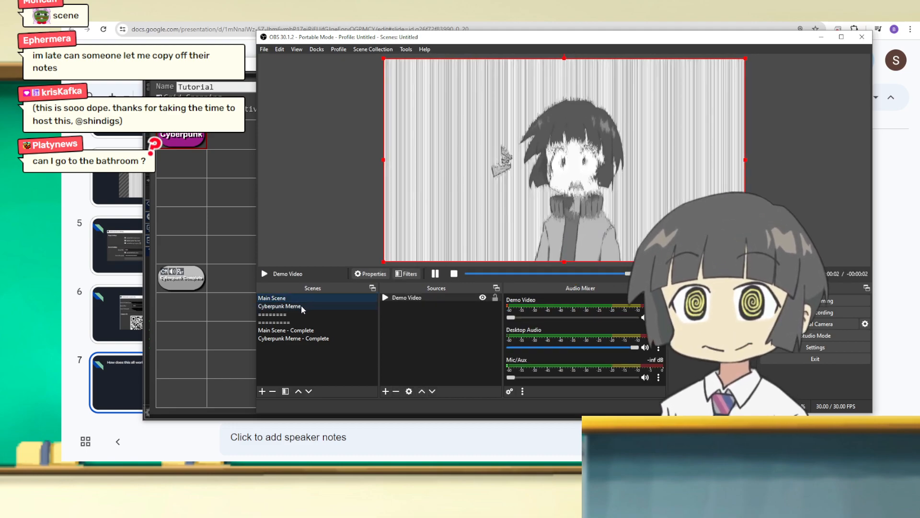
Step: Add a new Source Clone to the Cyberpunk Meme scene with clone type Source and Main Scene as the cloned source
left_click(301, 306)
right_click(419, 316)
mouse_move(429, 320)
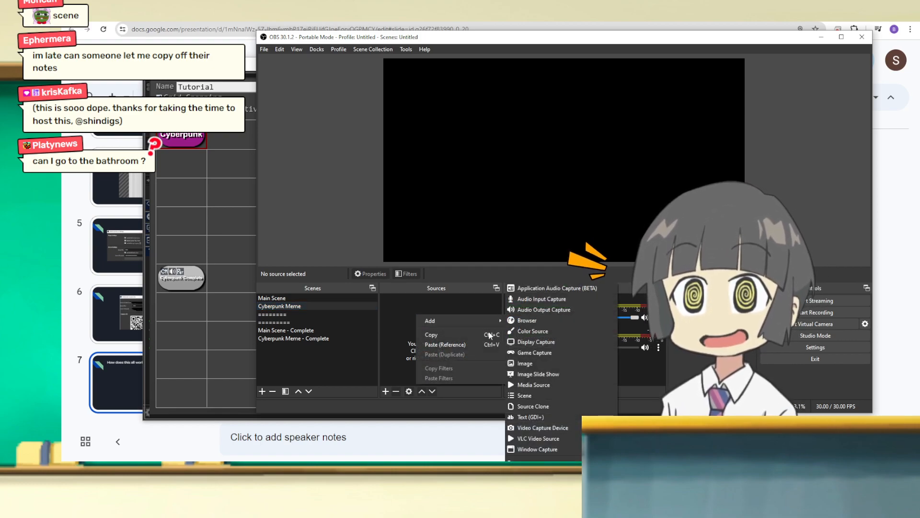
left_click(552, 406)
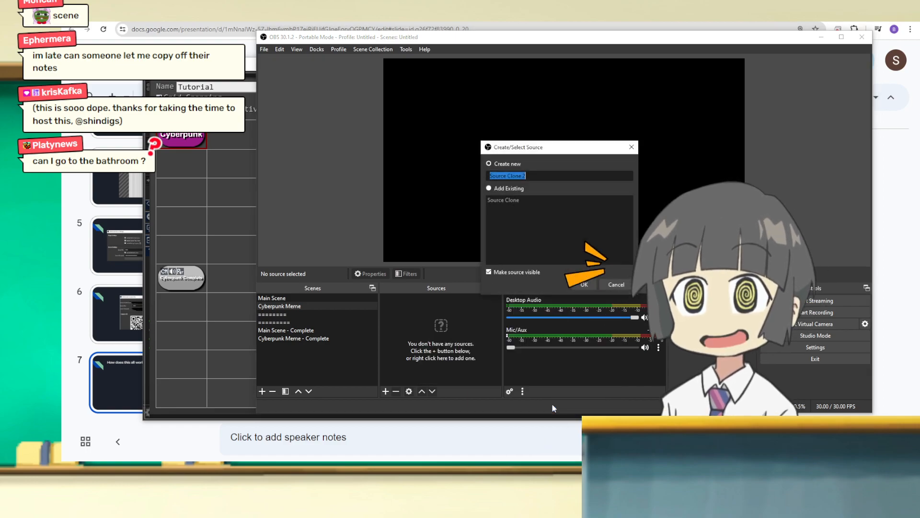
left_click(591, 285)
left_click(462, 227)
left_click(457, 237)
left_click(664, 241)
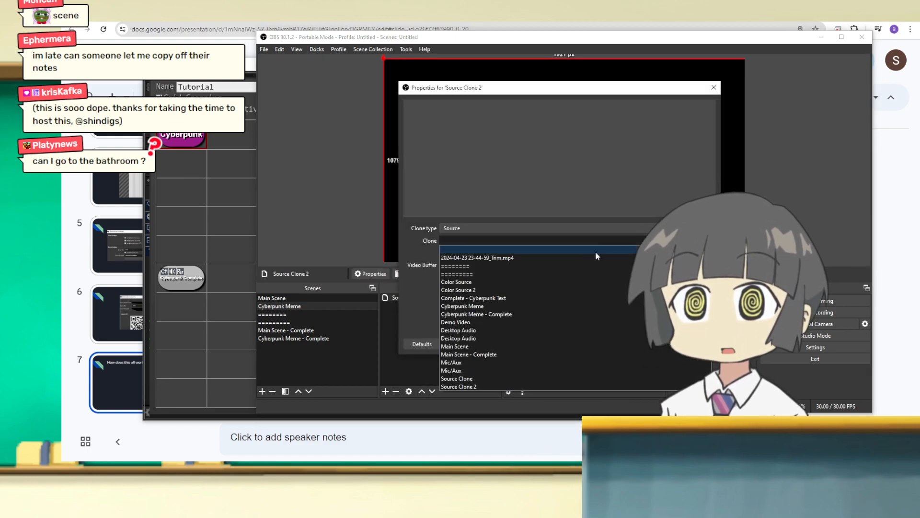
left_click(512, 345)
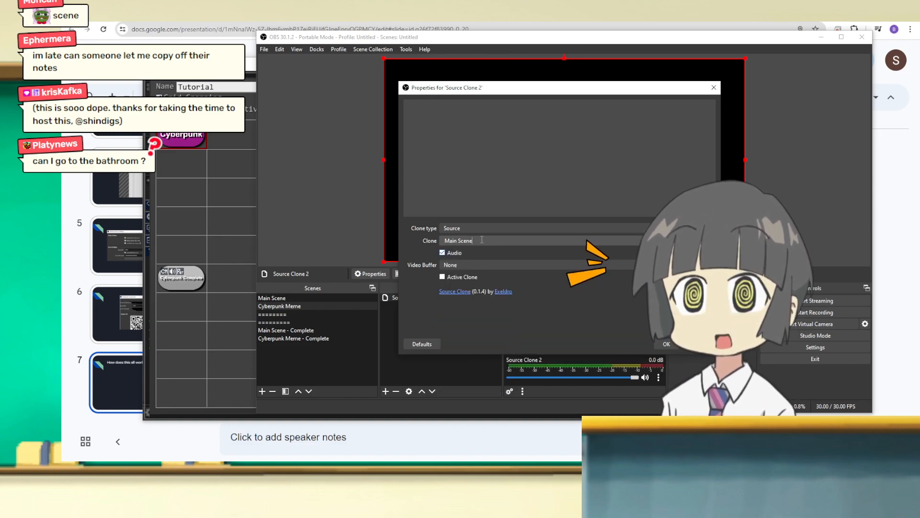
Step: Turn off Audio for the Main Scene clone, leave Active Clone off, and accept its properties
left_click(442, 277)
left_click(442, 277)
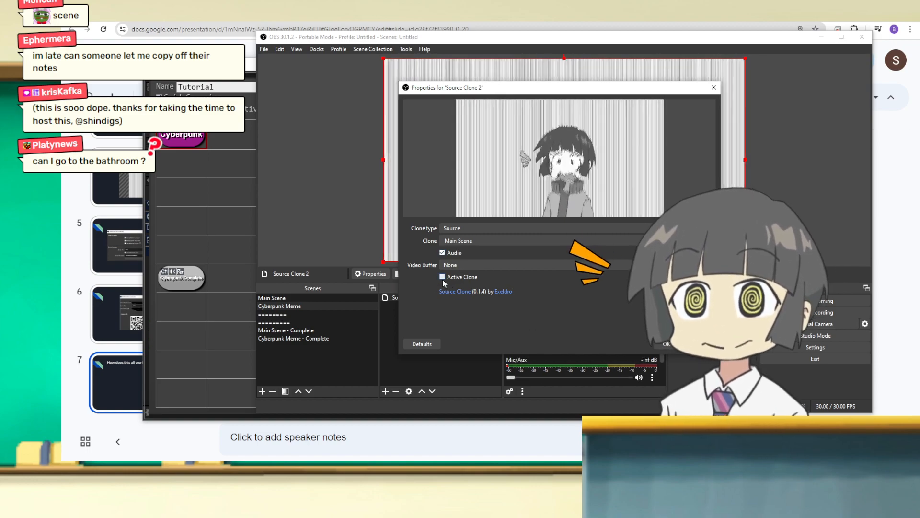
left_click(442, 253)
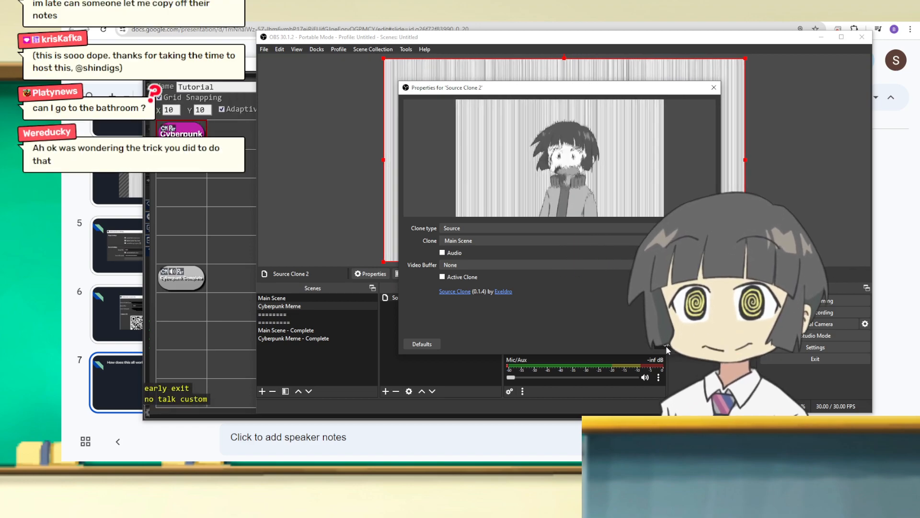
left_click(665, 345)
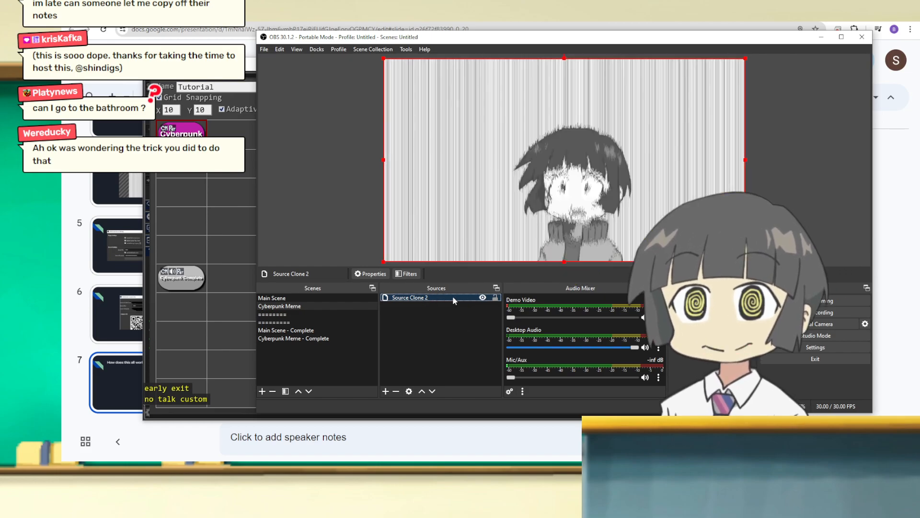
left_click(297, 308)
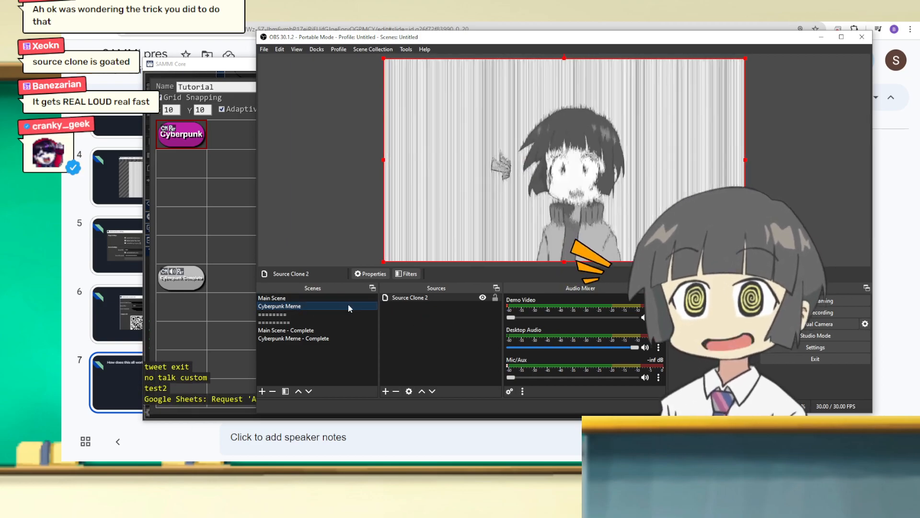
left_click(447, 320)
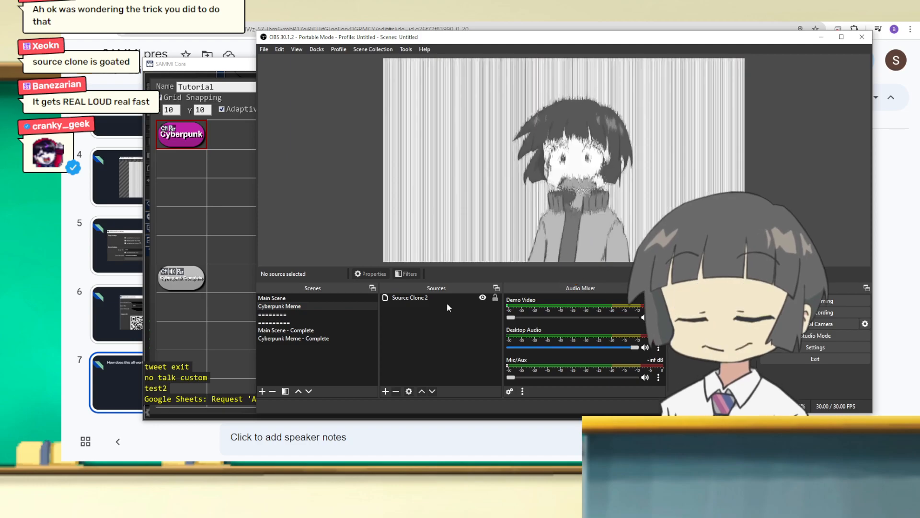
left_click(447, 296)
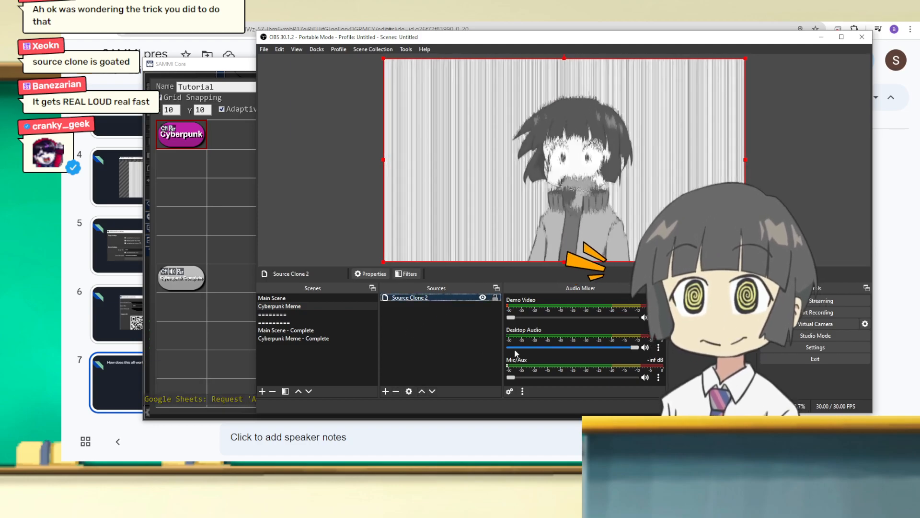
Step: Add a new Color Source to the Cyberpunk Meme scene and set its color to black (#000000)
right_click(458, 330)
mouse_move(459, 332)
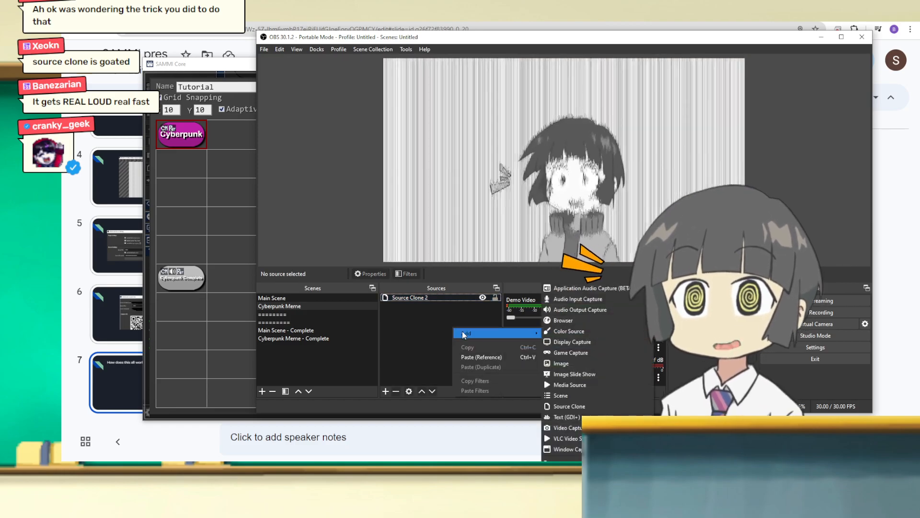
left_click(571, 334)
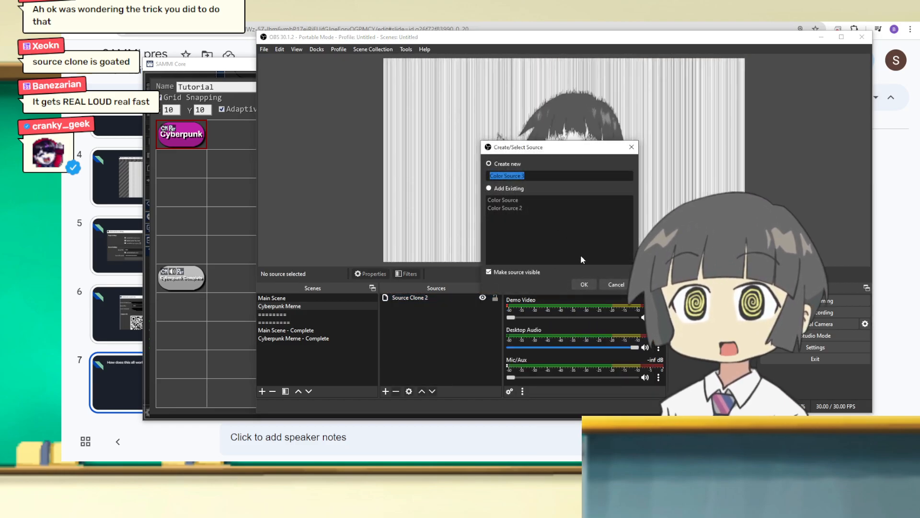
left_click(583, 284)
left_click(632, 228)
left_click(658, 221)
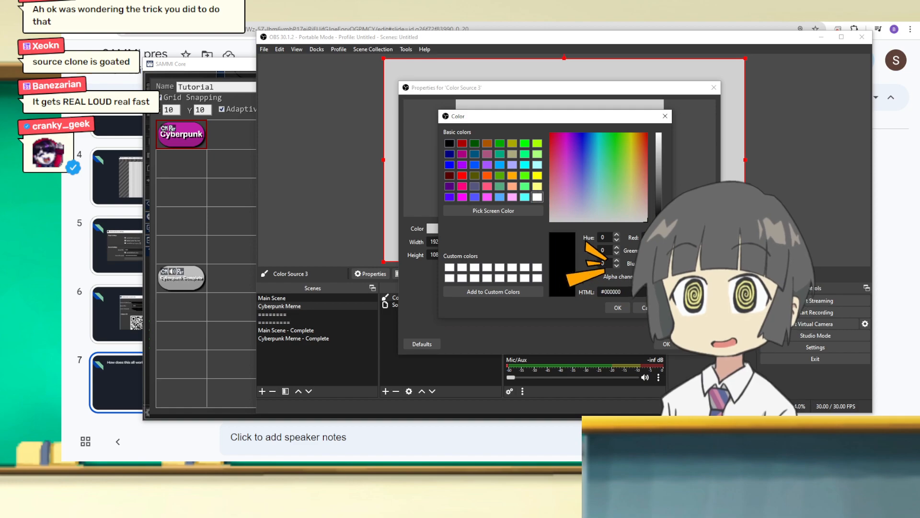
left_click(619, 308)
left_click(665, 340)
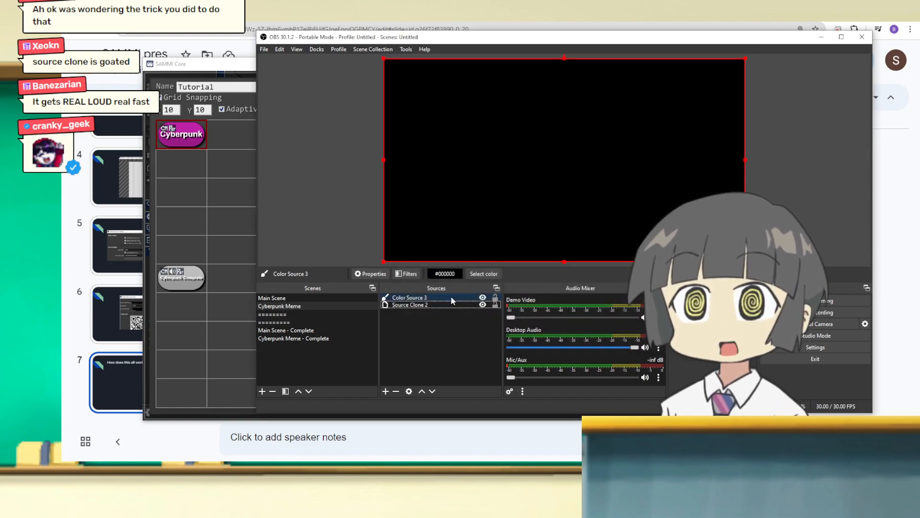
Step: Put the black color source behind the clone, then shrink the clone and place it about 280 px from the left and 57 px from the top
left_click_drag(443, 296, 438, 306)
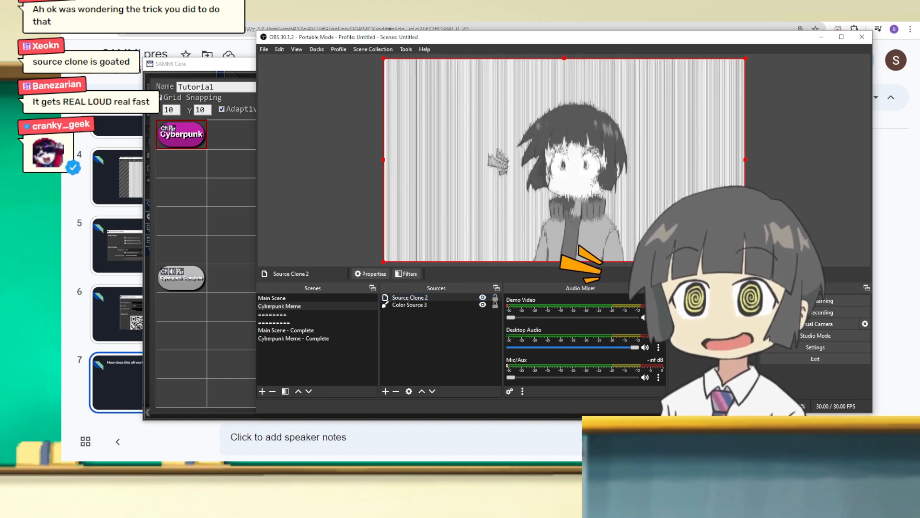
left_click_drag(745, 262, 645, 206)
left_click_drag(523, 146, 576, 156)
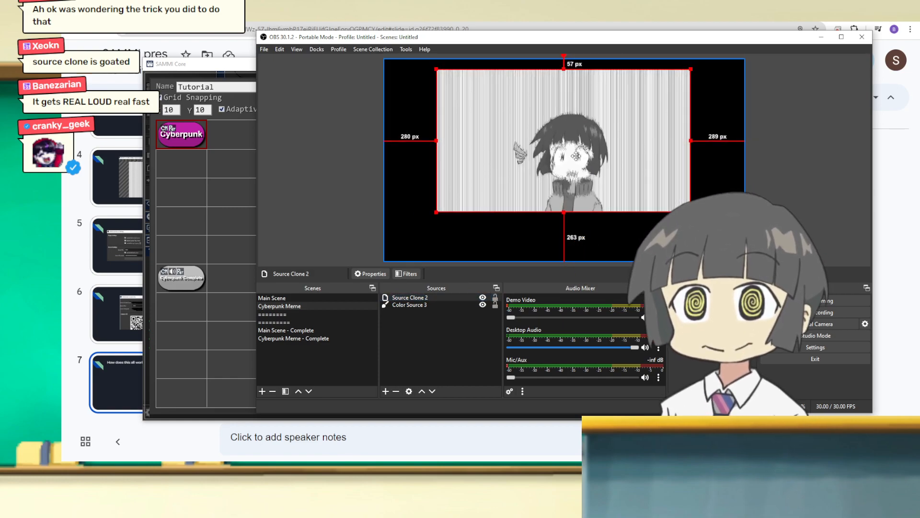
left_click(417, 323)
Step: Add a new Text (GDI+) source named Meme Text to the Cyberpunk Meme scene
right_click(410, 325)
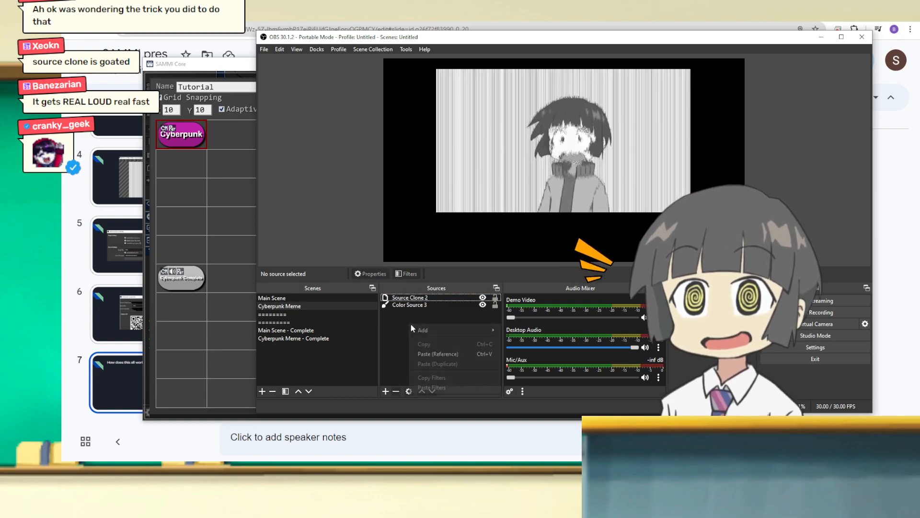
mouse_move(441, 330)
left_click(543, 417)
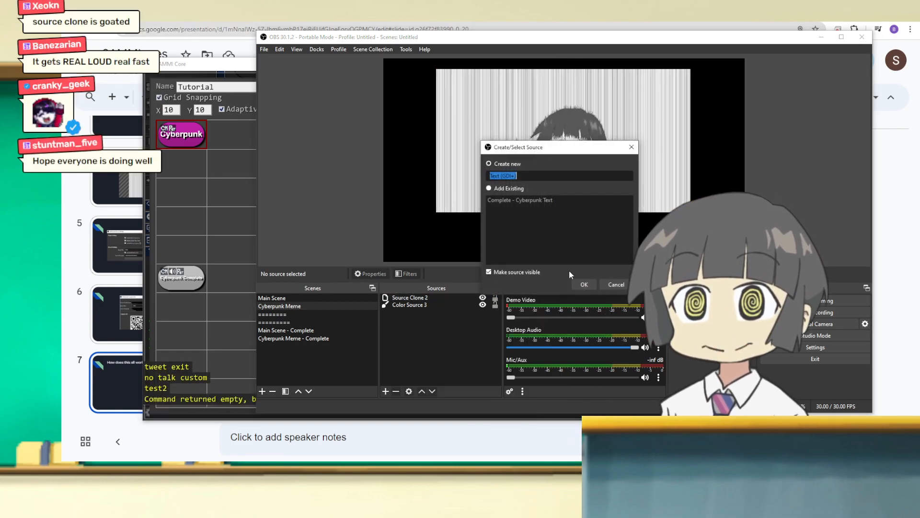
type("Meme Text")
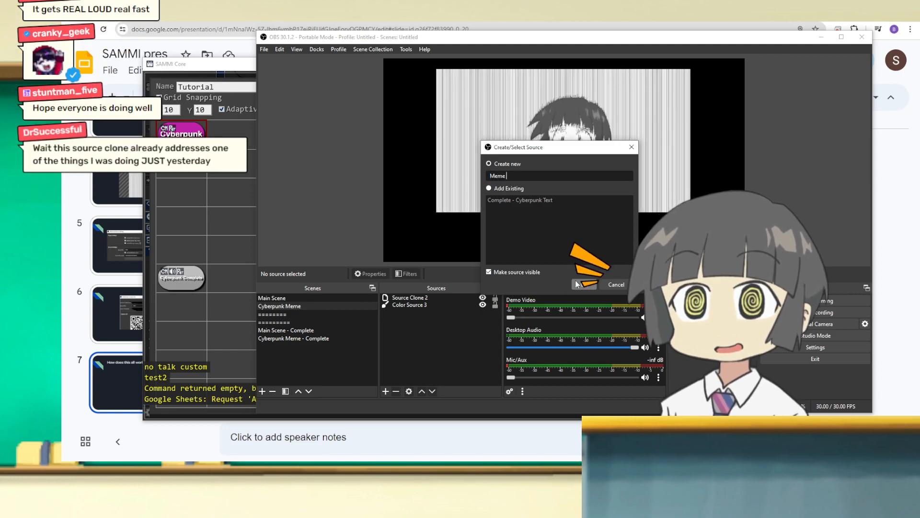
left_click(580, 285)
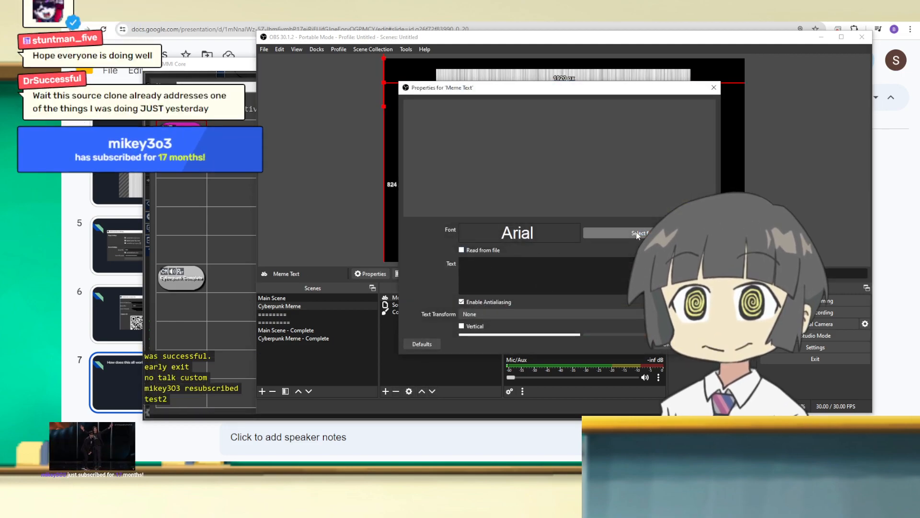
Step: Set Meme Text's font to Times New Roman Regular and enter "test text" as its text
left_click(616, 233)
left_click_drag(554, 172, 554, 215)
scroll(509, 198, "up", 9)
scroll(509, 199, "up", 3)
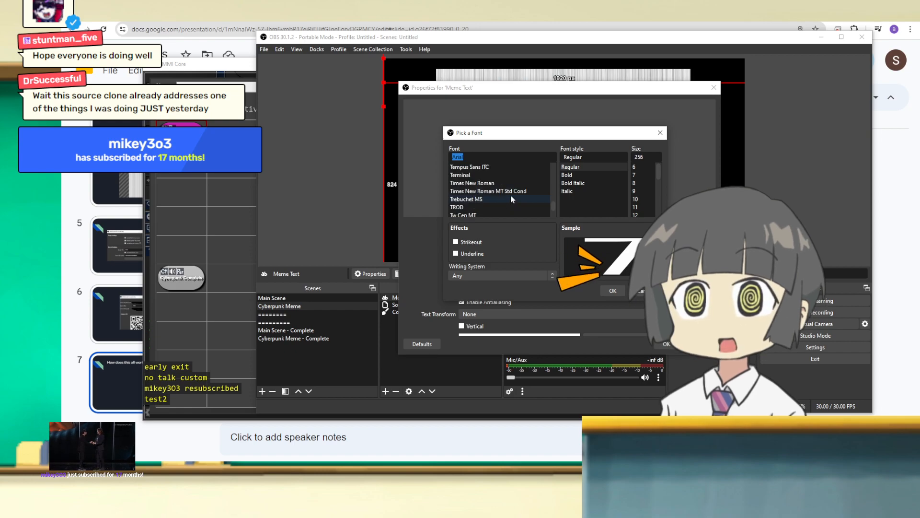
left_click(513, 184)
left_click(613, 290)
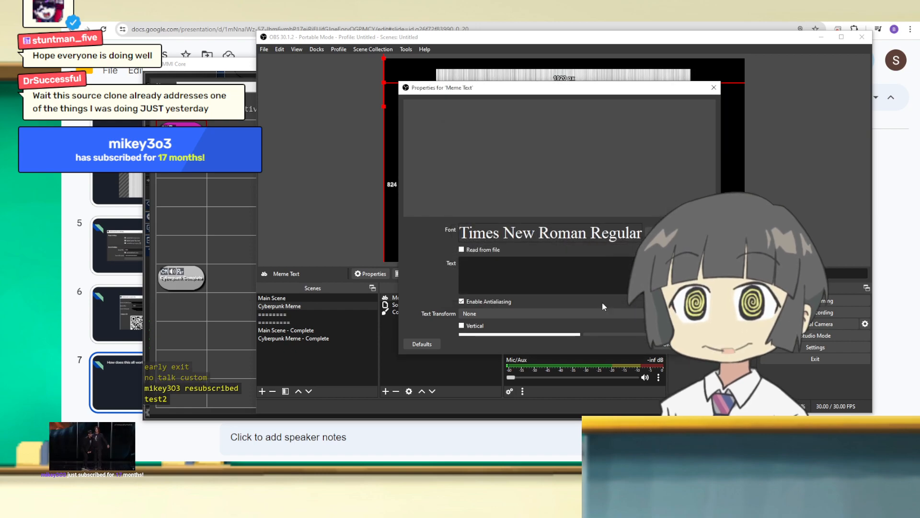
left_click_drag(488, 85, 416, 83)
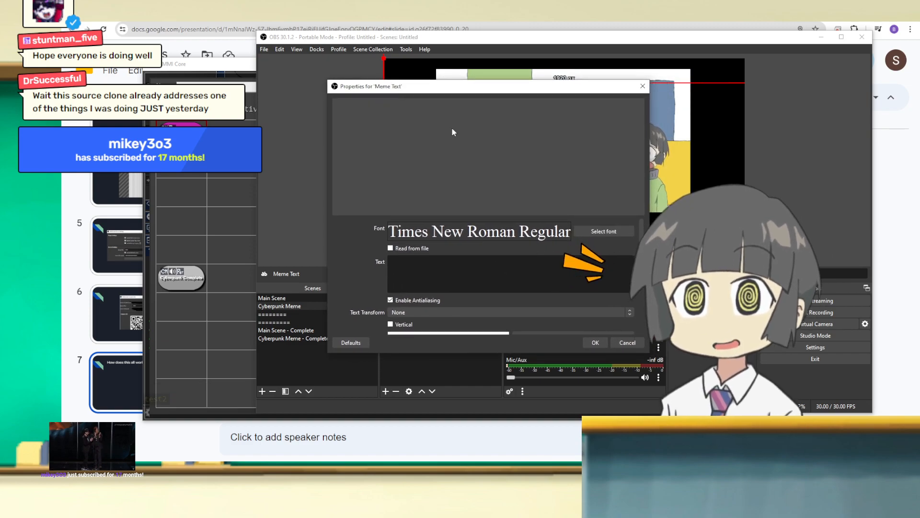
type("est text")
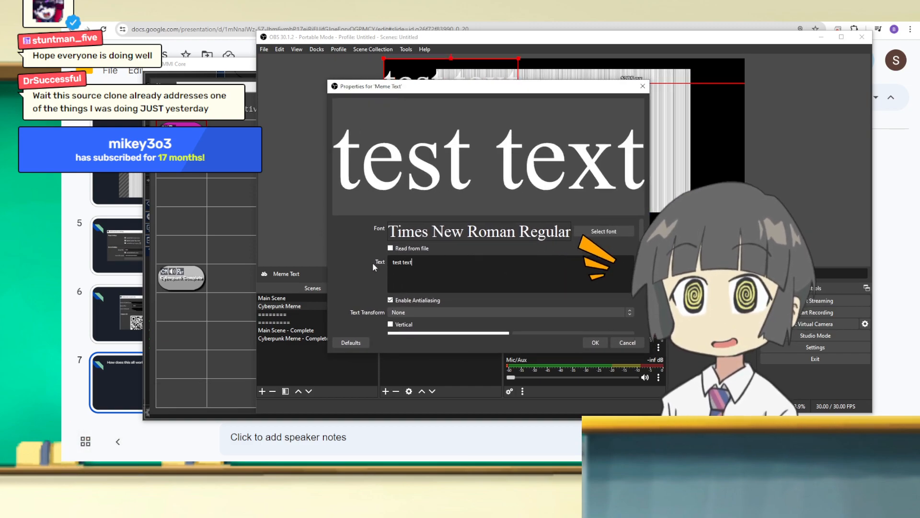
Step: Enable custom text extents for Meme Text, set them to 1500 wide by 500 high, and apply the properties
scroll(373, 263, "down", 10)
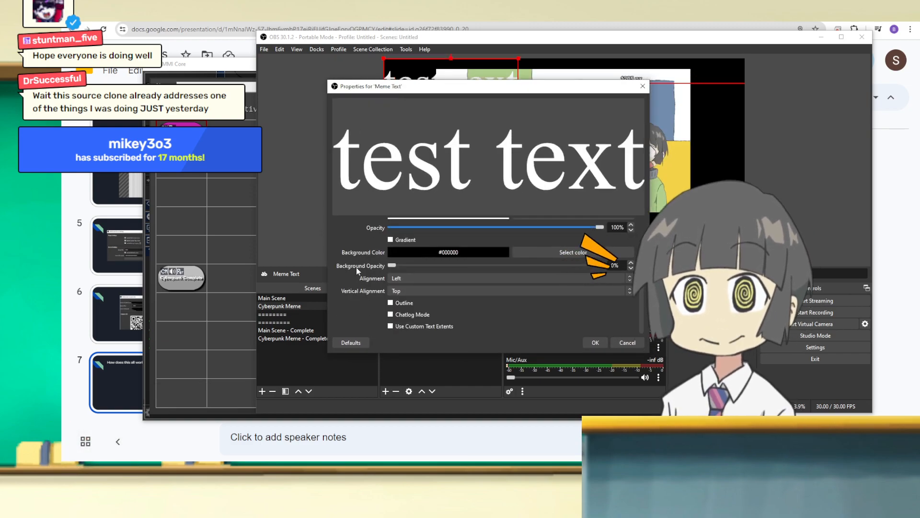
left_click(391, 326)
scroll(349, 306, "down", 1)
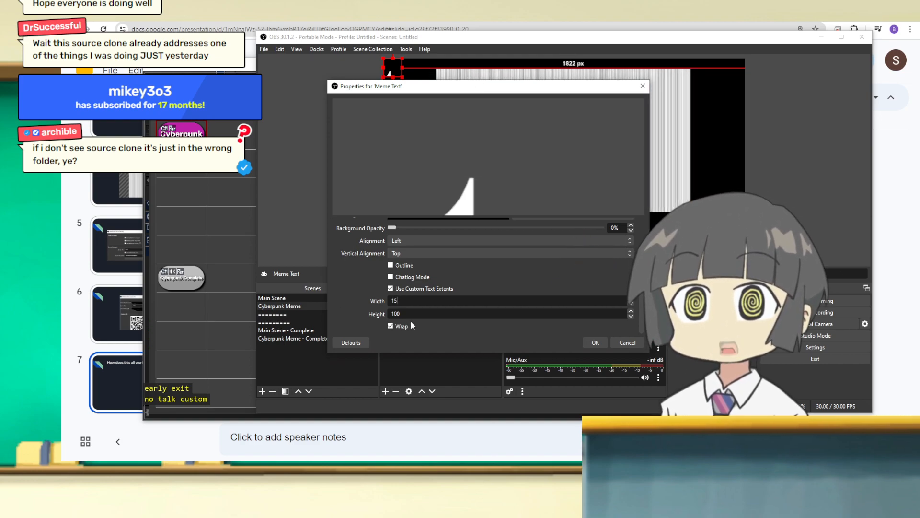
type("1500")
key("Tab")
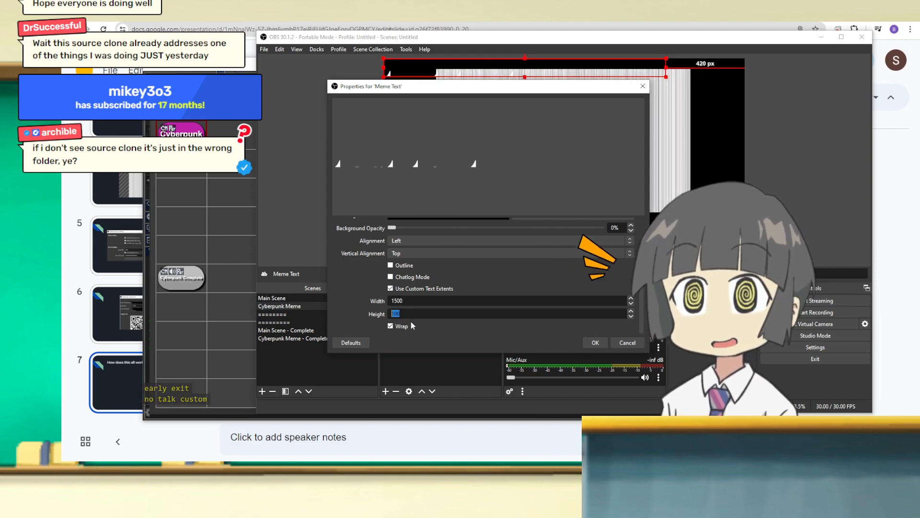
left_click(595, 342)
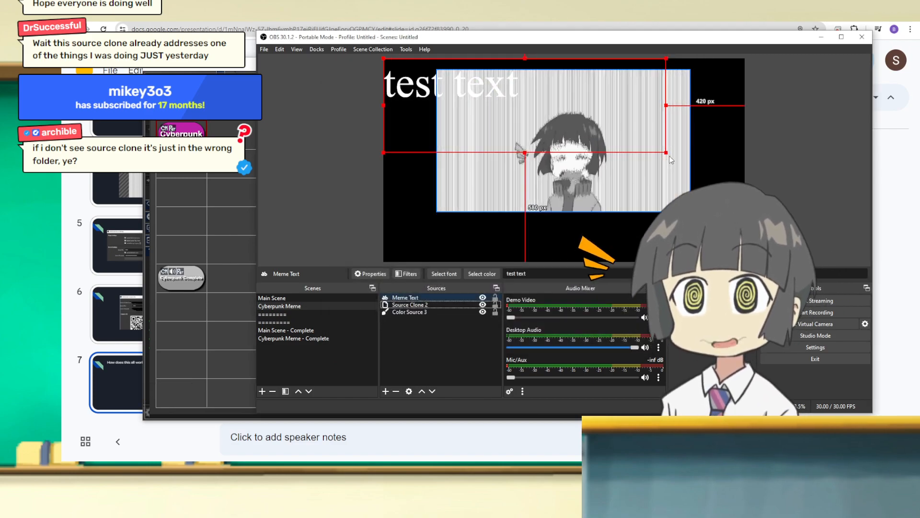
Step: Move Meme Text below the cloned scene and set its Times New Roman font size to 200
left_click_drag(511, 102, 568, 233)
double_click(398, 297)
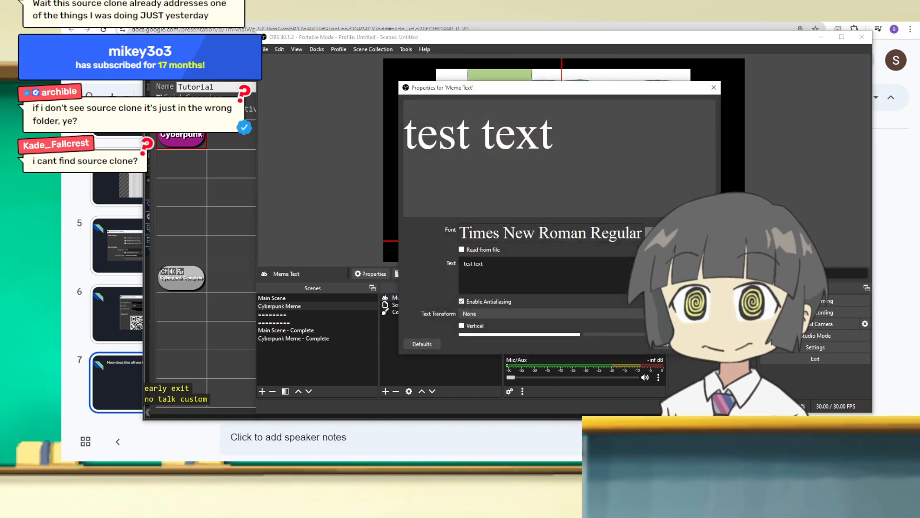
left_click(669, 232)
type("2")
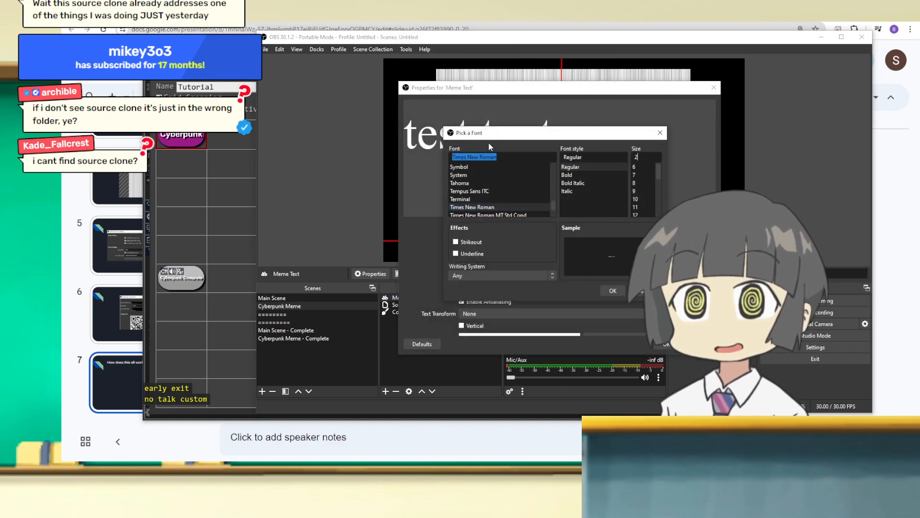
type("00")
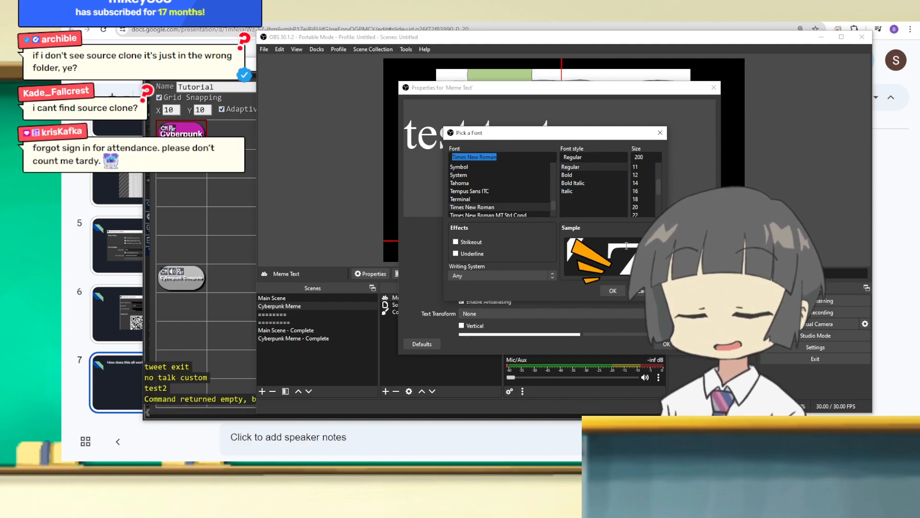
scroll(613, 291, "down", 5)
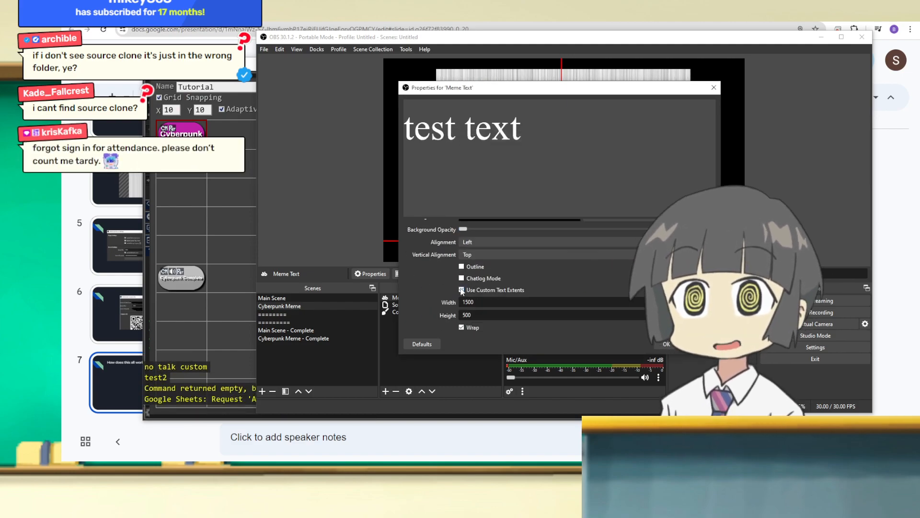
left_click(666, 344)
Step: Shrink the Meme Text box beneath the clone, about 574 px from the left edge, and slightly shrink the clone
mouse_move(567, 241)
left_mouse_down()
mouse_move(559, 233)
mouse_move(574, 244)
left_mouse_up()
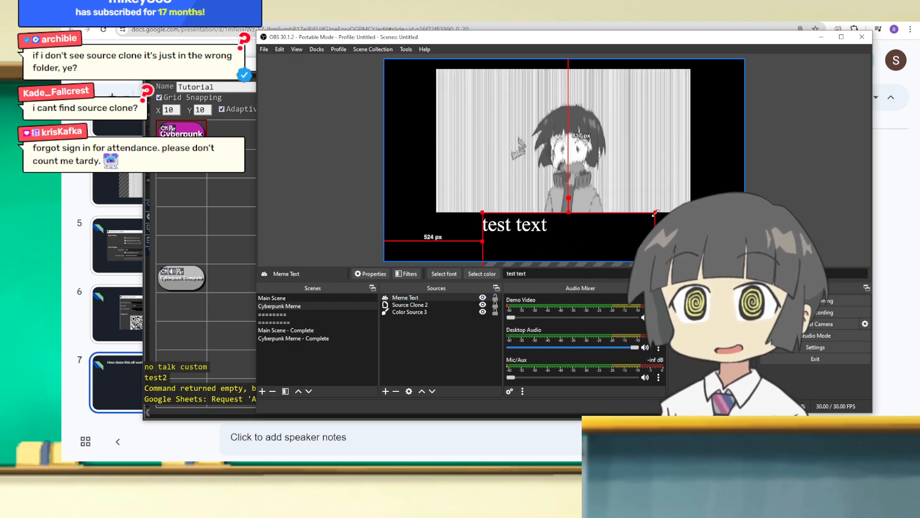
left_click(592, 173)
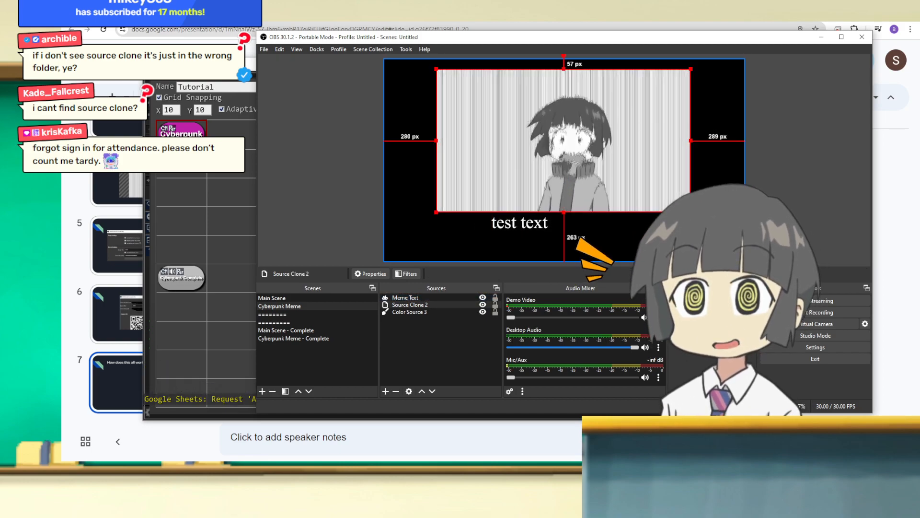
Step: Change Meme Text's wording to "idiot streamer" and set its alignment to Center
right_click(416, 297)
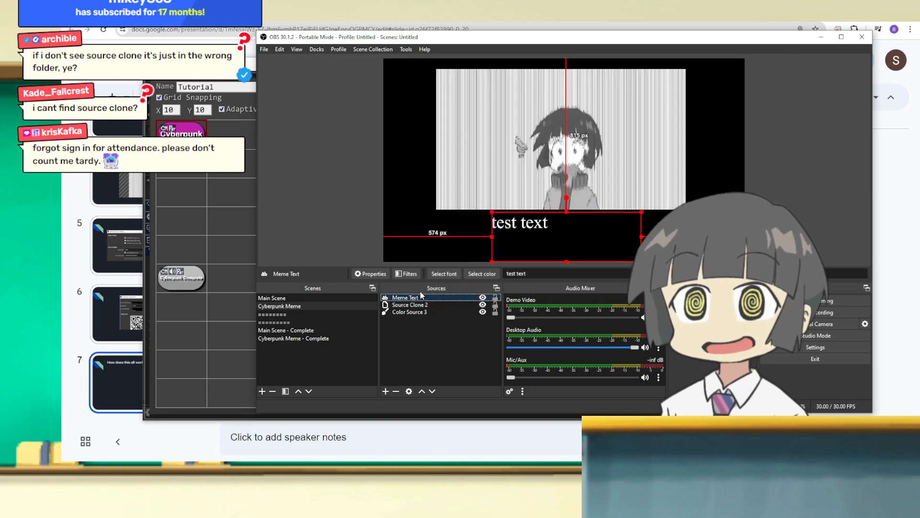
left_click(434, 288)
type("idiot streamer")
scroll(407, 284, "down", 5)
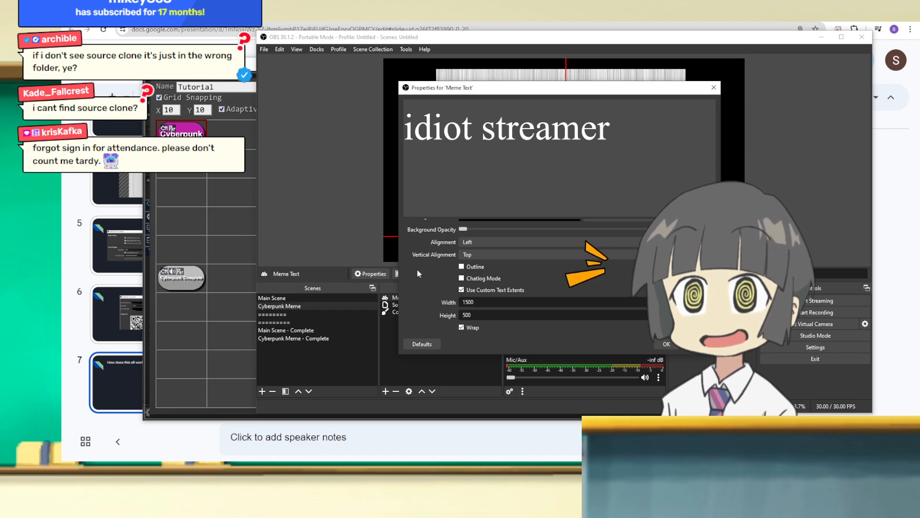
left_click(482, 241)
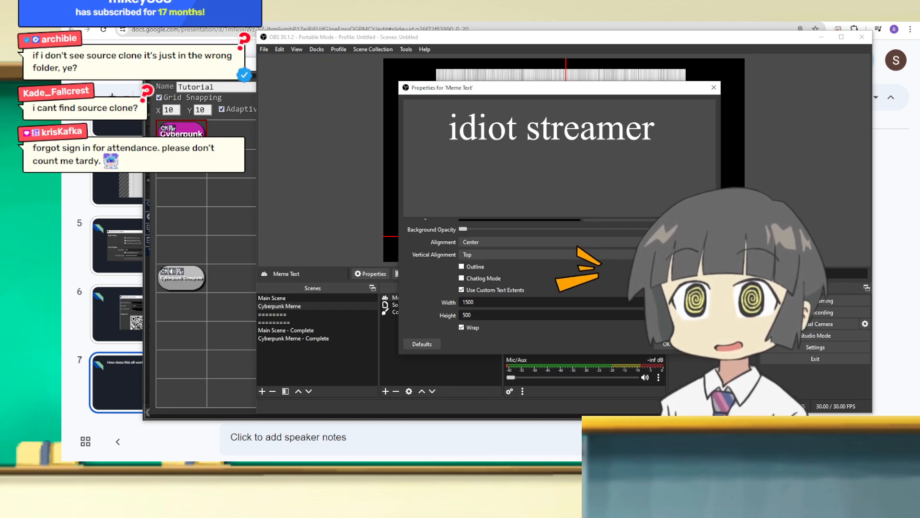
left_click(667, 346)
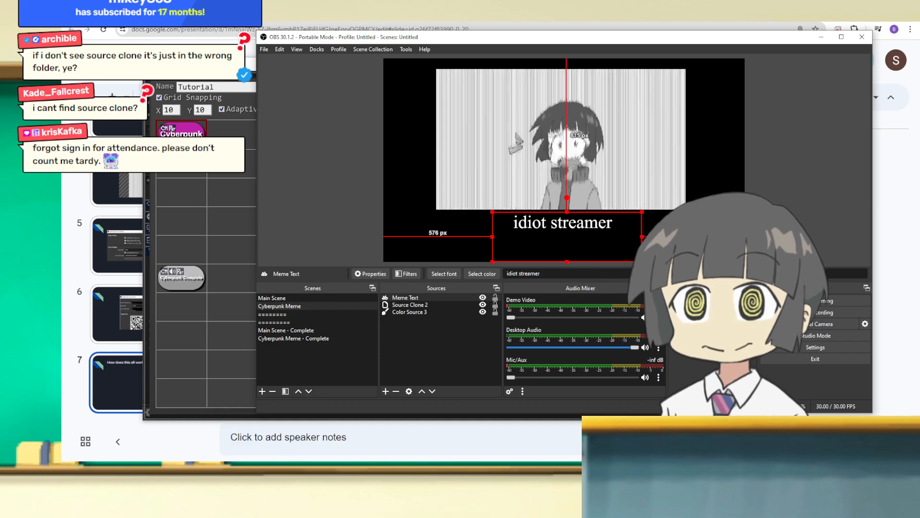
Step: Switch OBS to Main Scene, open the Cyberpunk button's commands in SAMMI alongside it, and run the scene switch
left_click_drag(480, 42, 386, 45)
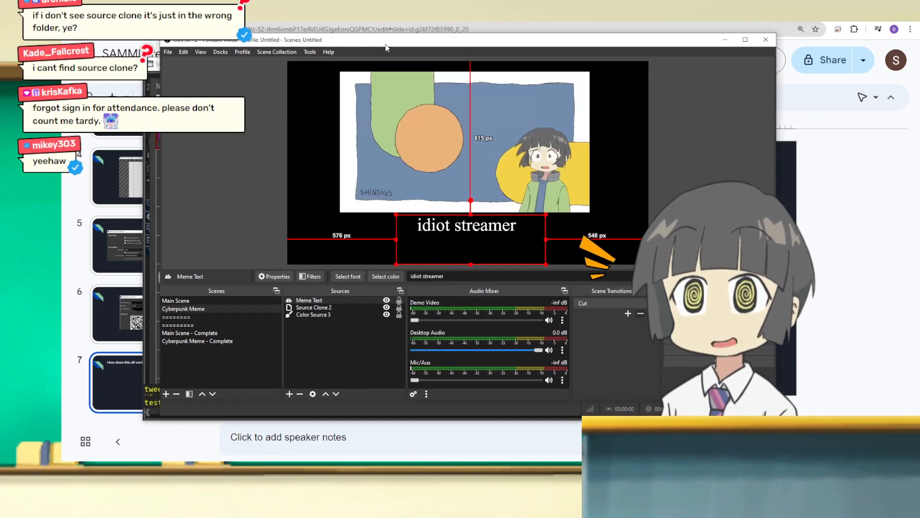
left_click(179, 301)
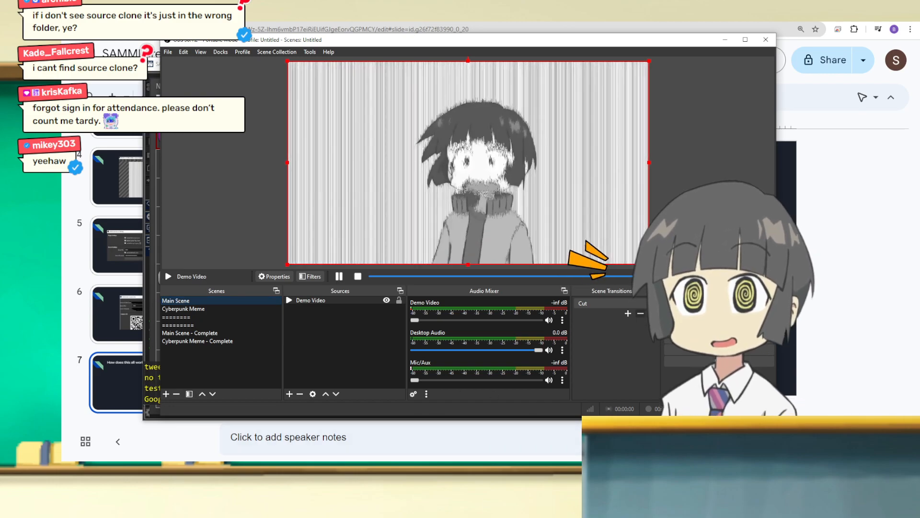
left_click(502, 470)
double_click(174, 140)
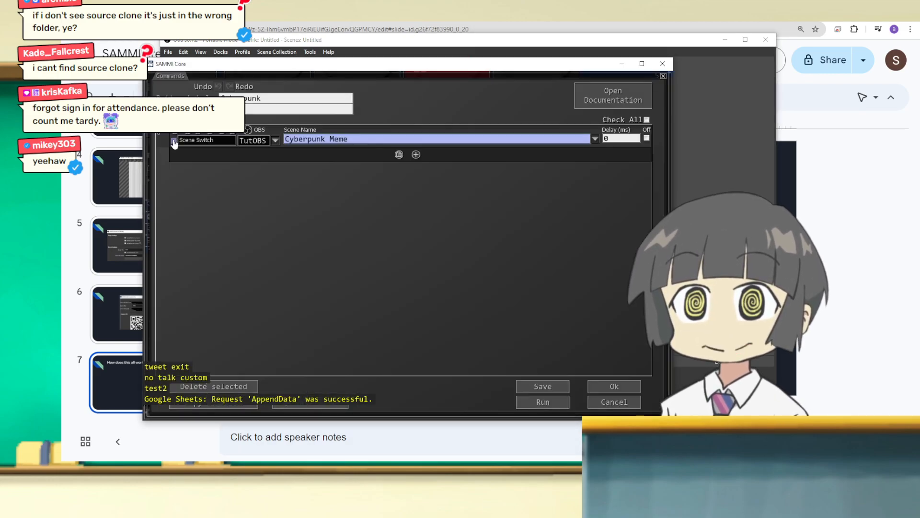
left_click_drag(492, 46, 672, 61)
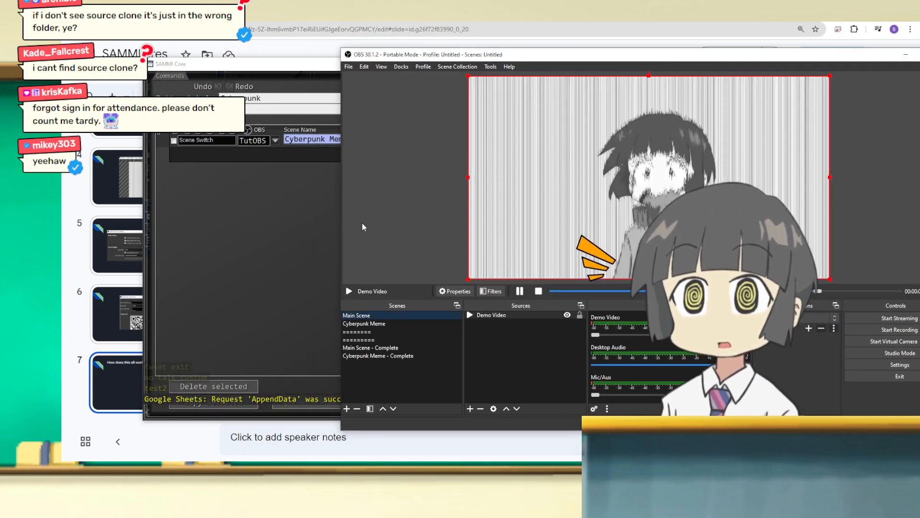
left_click(326, 216)
left_click_drag(387, 66, 188, 53)
left_click(343, 389)
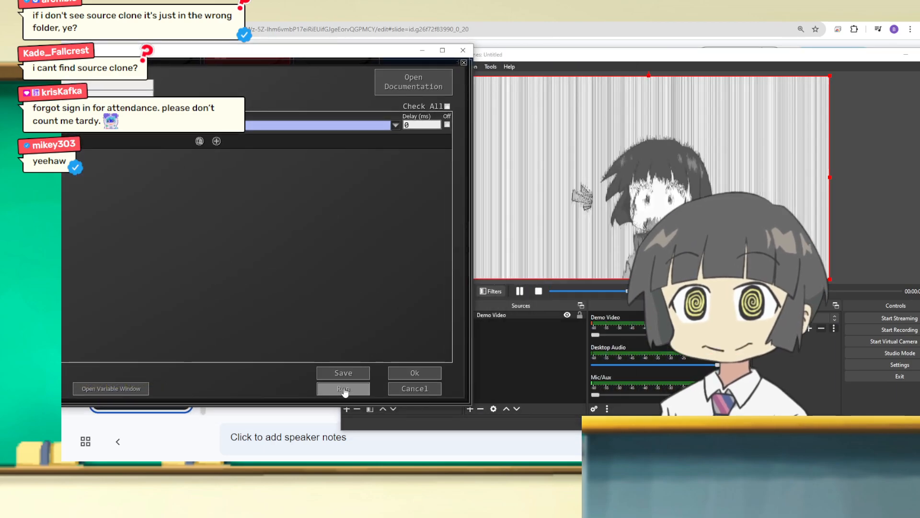
Step: Arrange OBS beside SAMMI, go back to Main Scene and run the Cyberpunk button's commands again as a test
left_click_drag(554, 56, 473, 50)
left_click(184, 237)
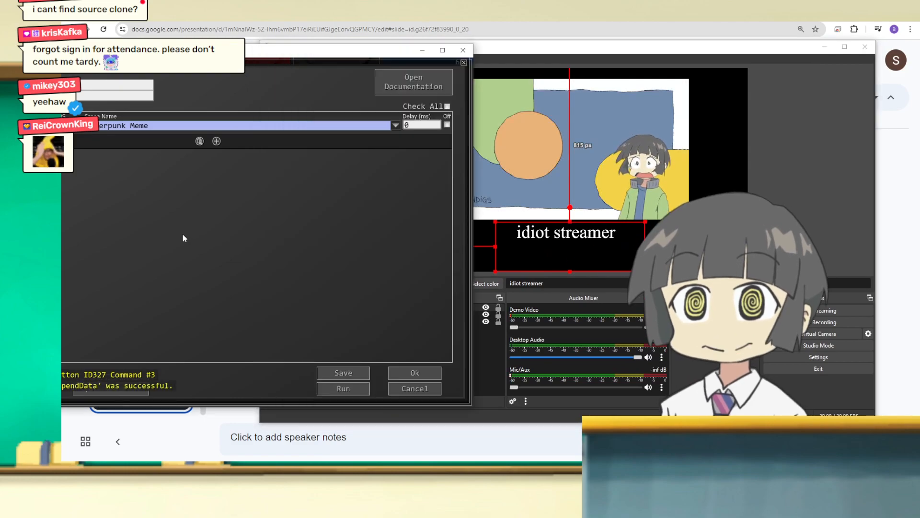
left_click(499, 336)
left_click(197, 298)
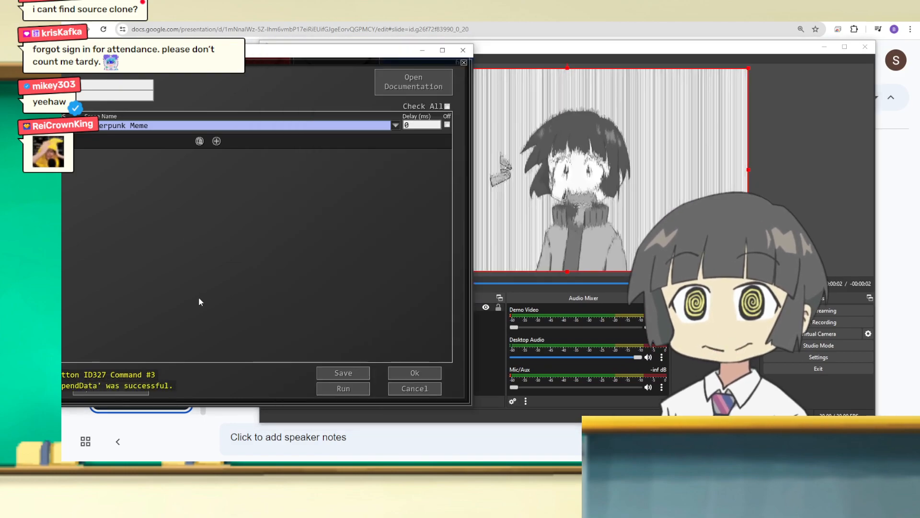
left_click(330, 389)
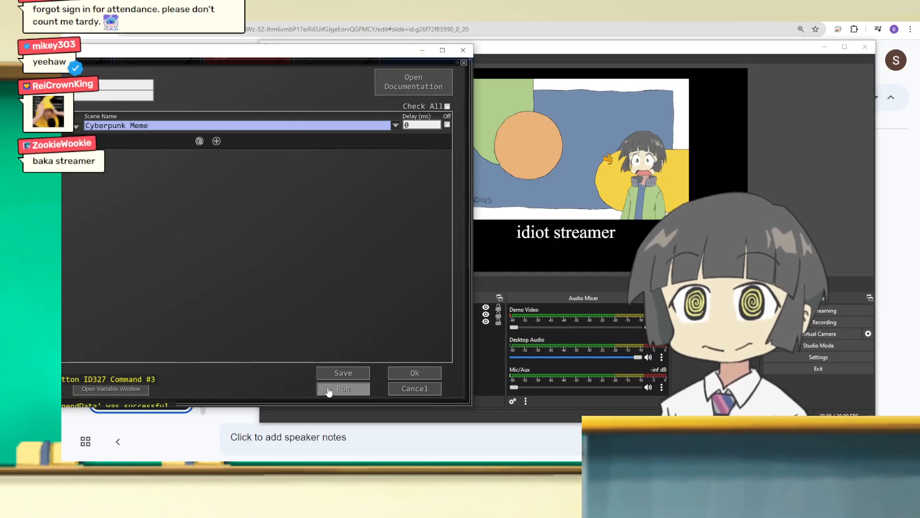
Step: Accept the Cyberpunk button's commands in SAMMI and return OBS to Main Scene
left_click(404, 374)
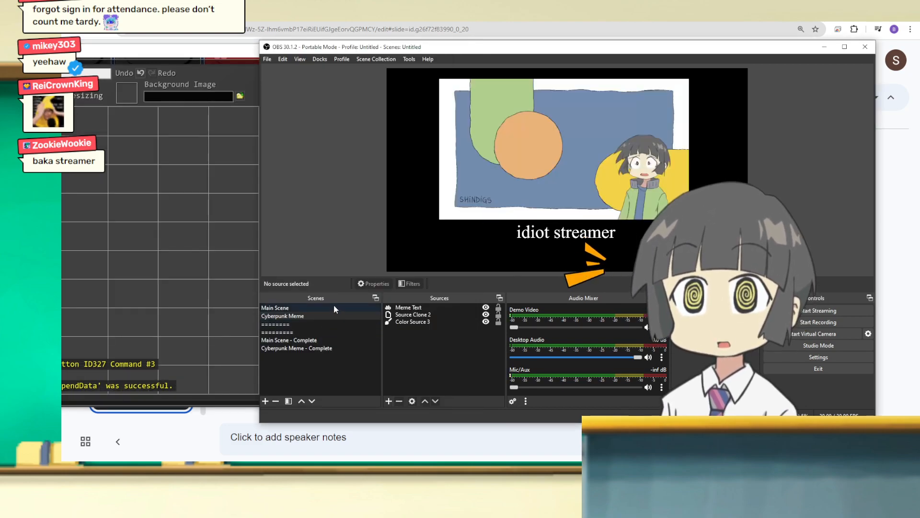
left_click(333, 305)
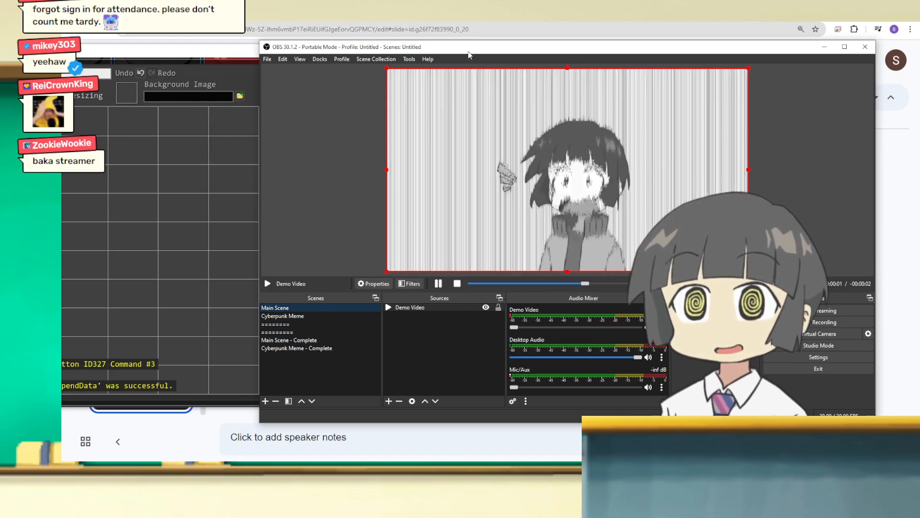
left_click_drag(405, 48, 383, 45)
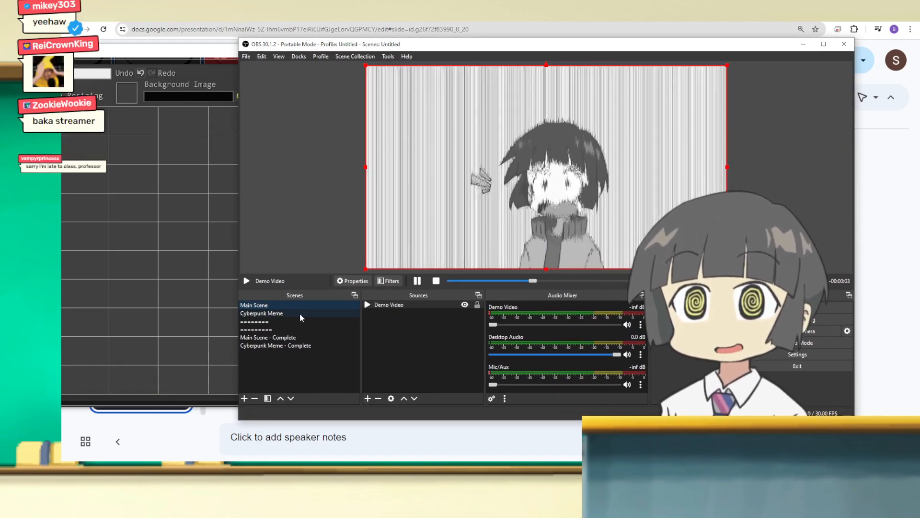
Step: Add a Freeze effect filter with its default name to Source Clone 2 in the Cyberpunk Meme scene
left_click(300, 315)
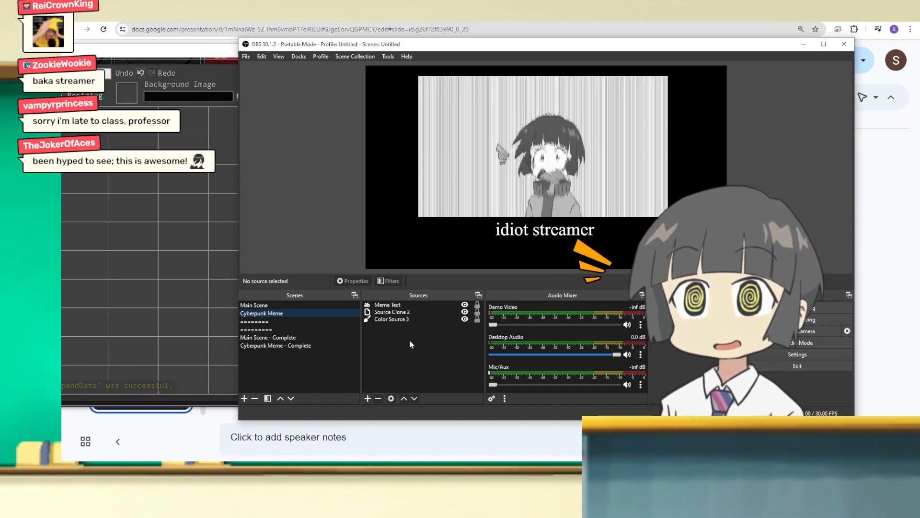
left_click(413, 312)
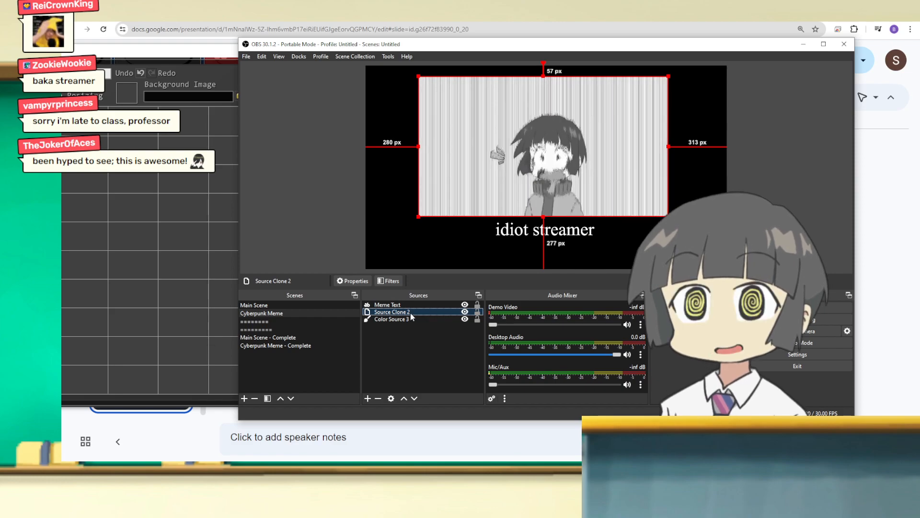
right_click(411, 316)
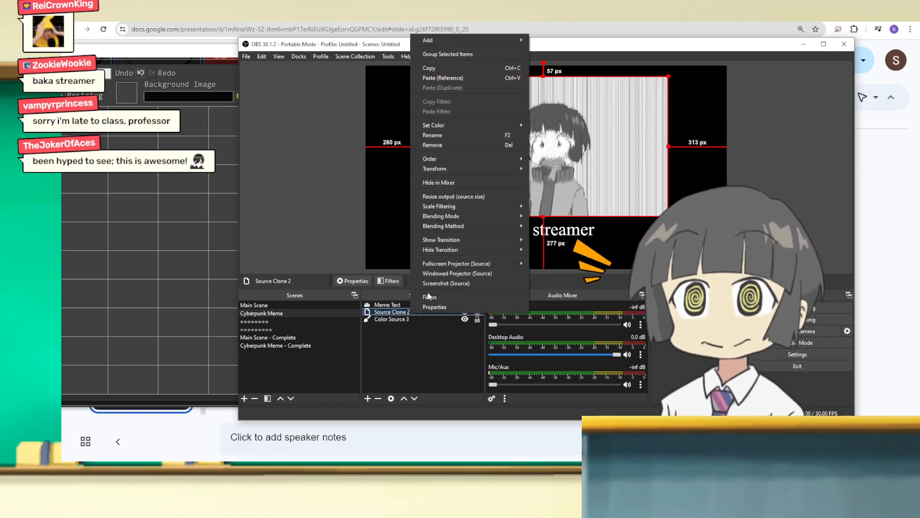
left_click(429, 298)
right_click(392, 284)
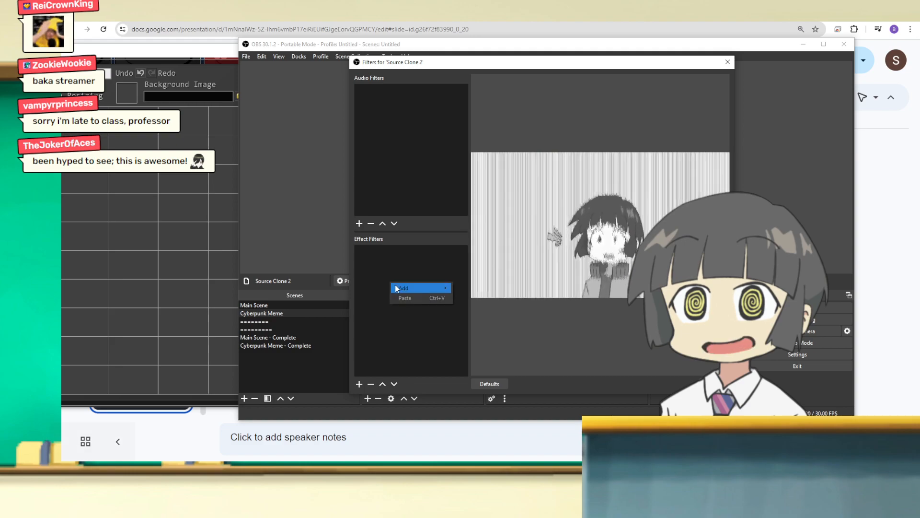
mouse_move(397, 289)
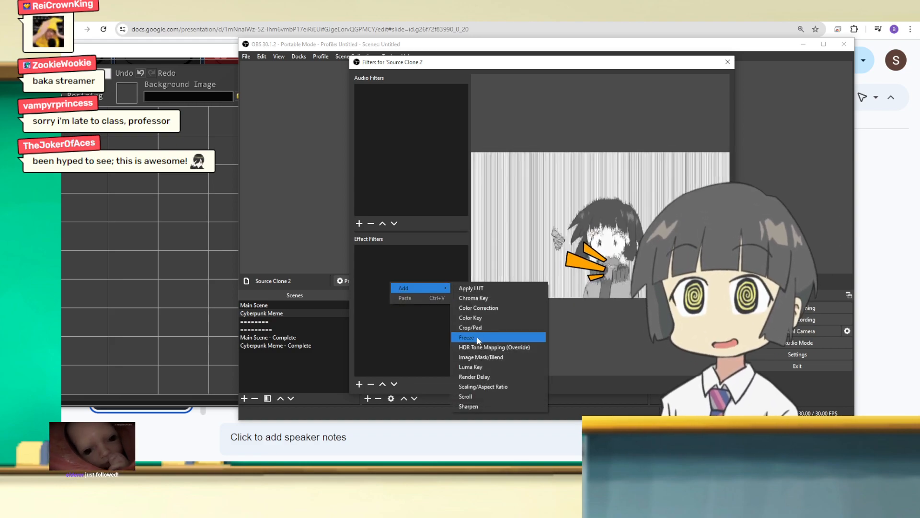
left_click(476, 337)
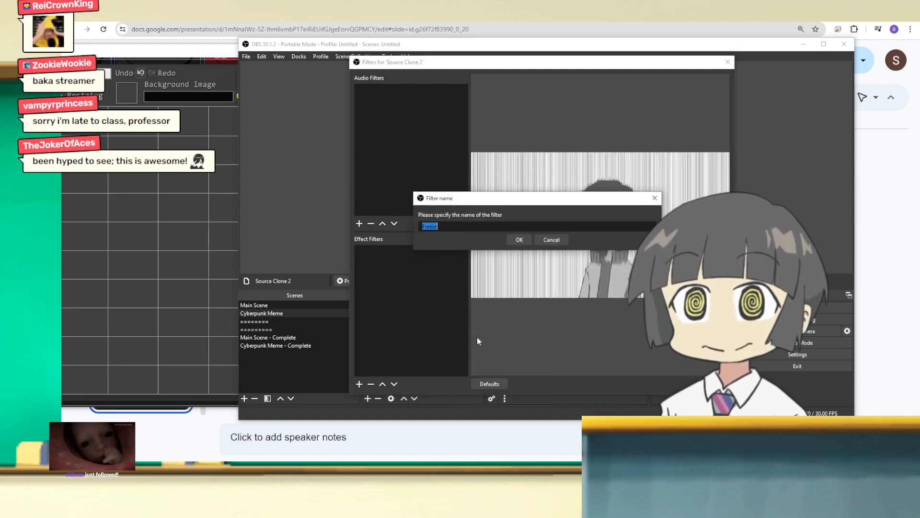
left_click(516, 241)
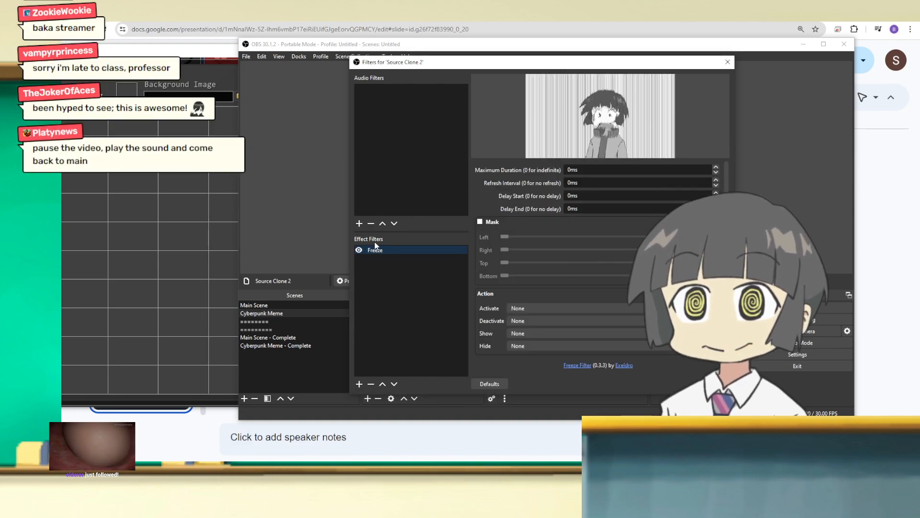
Step: Move the filters window off the preview and toggle the Freeze filter to test its effect on the clone
mouse_move(453, 62)
left_mouse_down()
mouse_move(48, 48)
mouse_move(168, 50)
left_mouse_up()
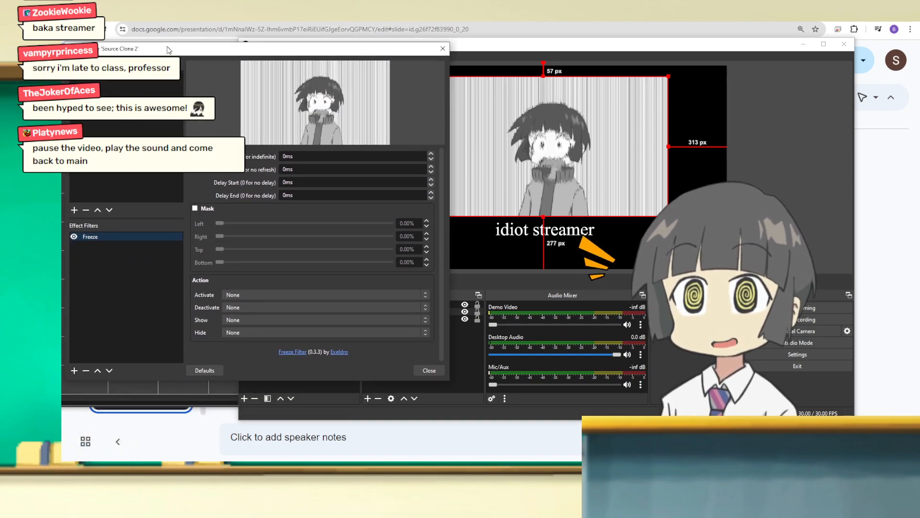
left_click(74, 237)
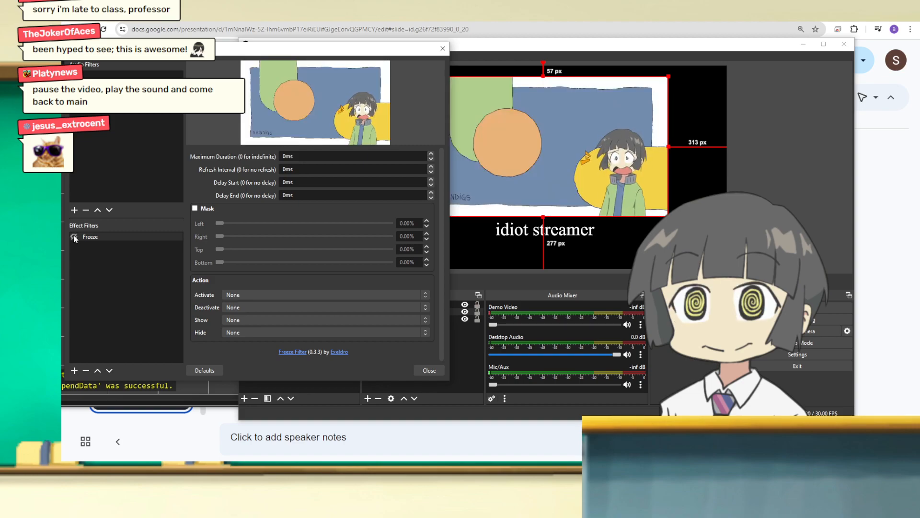
left_click(75, 237)
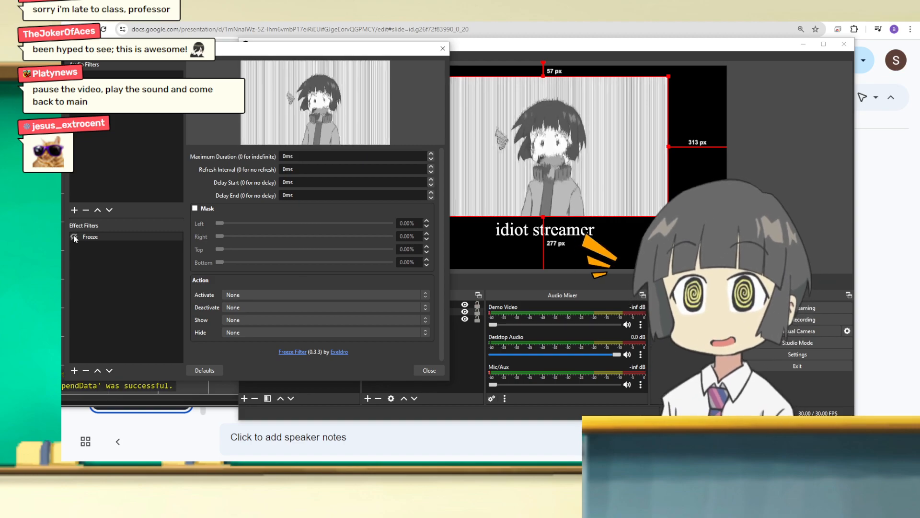
Step: Try refresh intervals of 100 ms and 250 ms on Source Clone 2's Freeze filter while watching the preview
left_click_drag(143, 52, 252, 72)
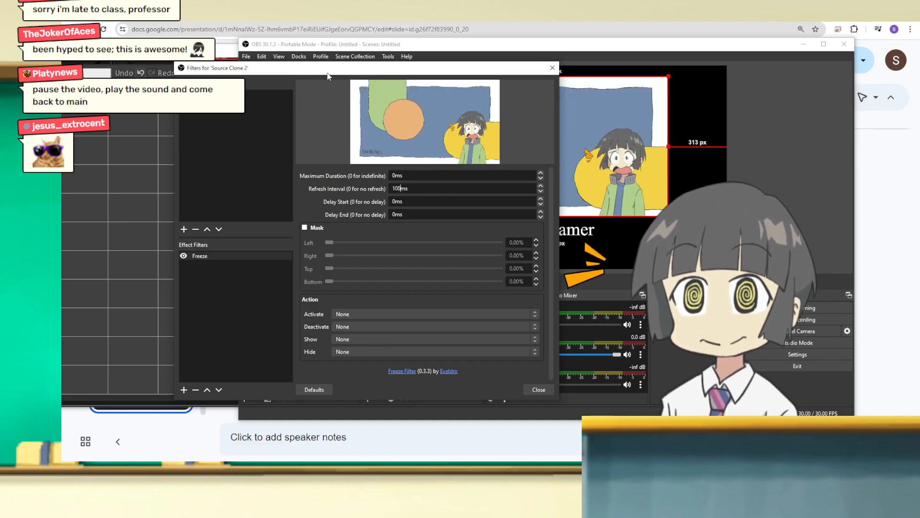
left_click_drag(335, 73, 219, 85)
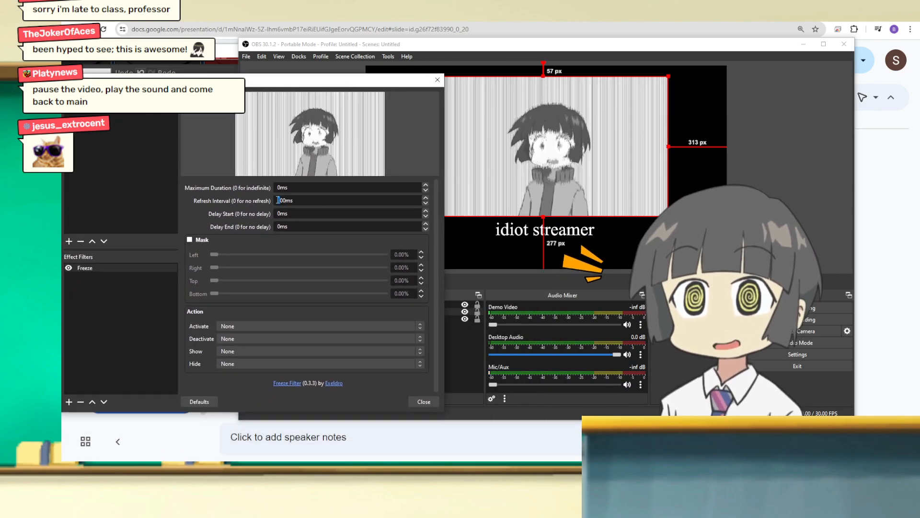
left_click_drag(284, 200, 277, 201)
type("25")
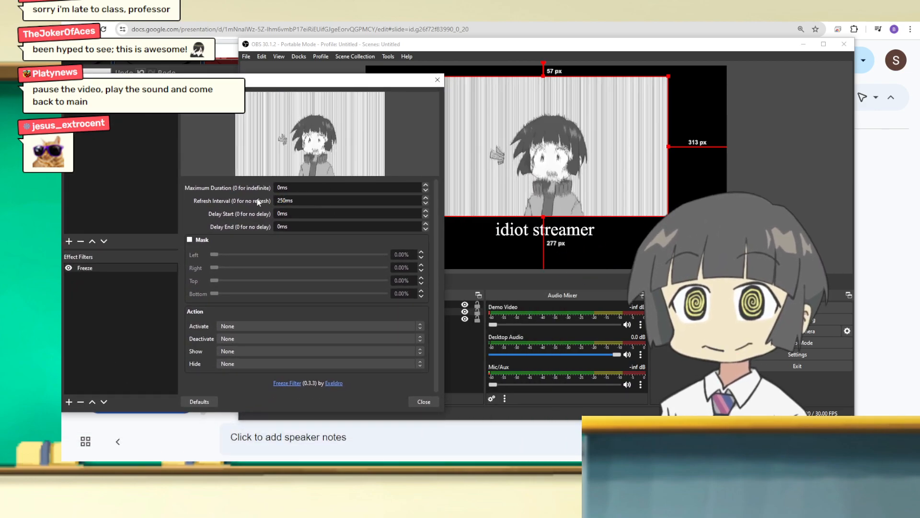
key("Return")
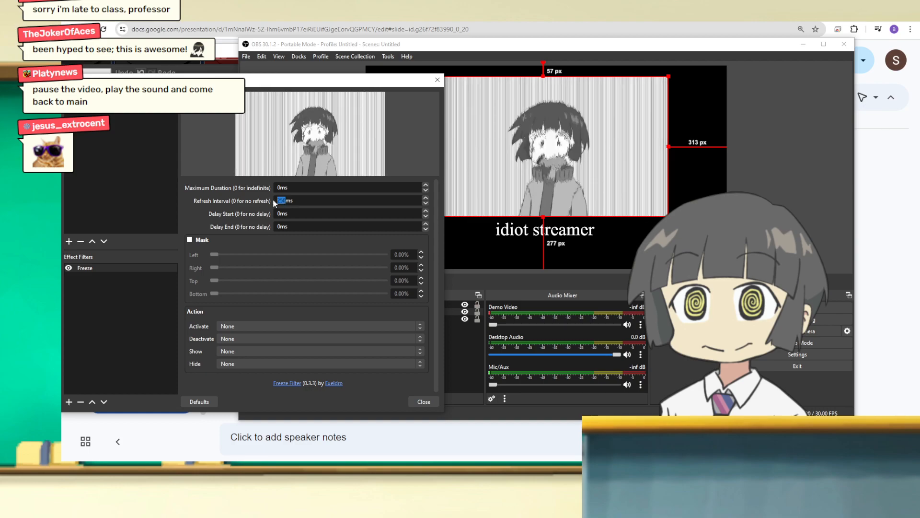
Step: Set the Freeze filter's refresh interval to 0 ms and close the filters window
type("0")
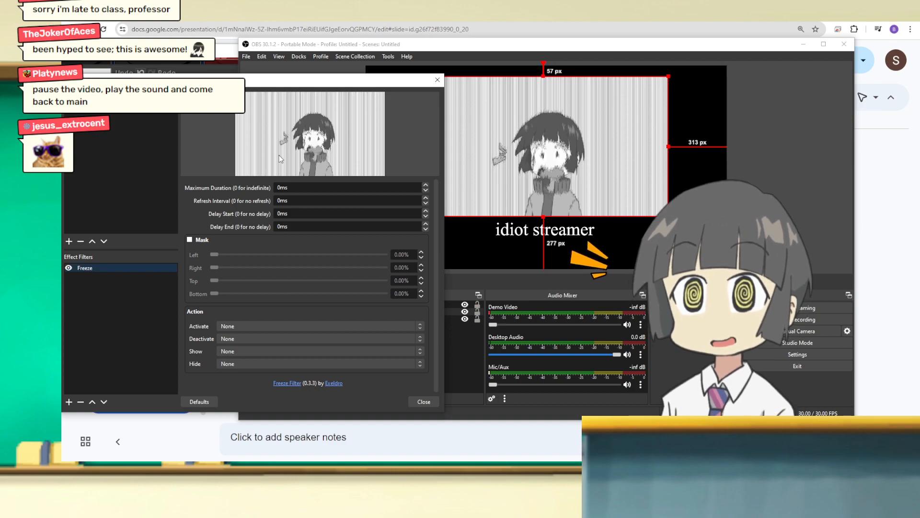
left_click_drag(220, 90, 439, 99)
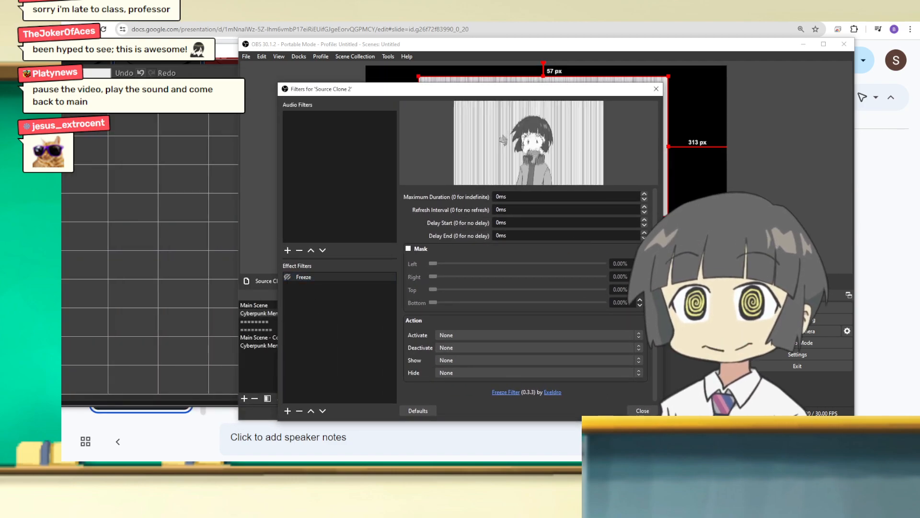
key("Escape")
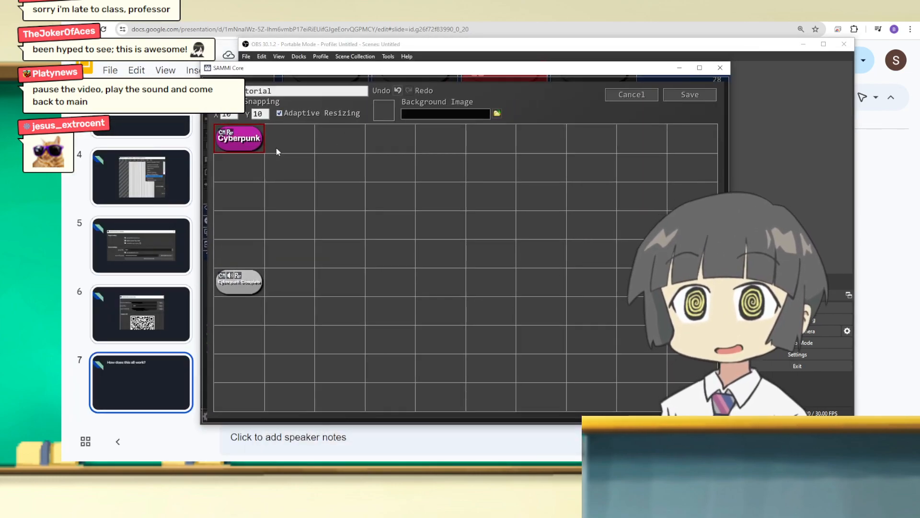
double_click(239, 139)
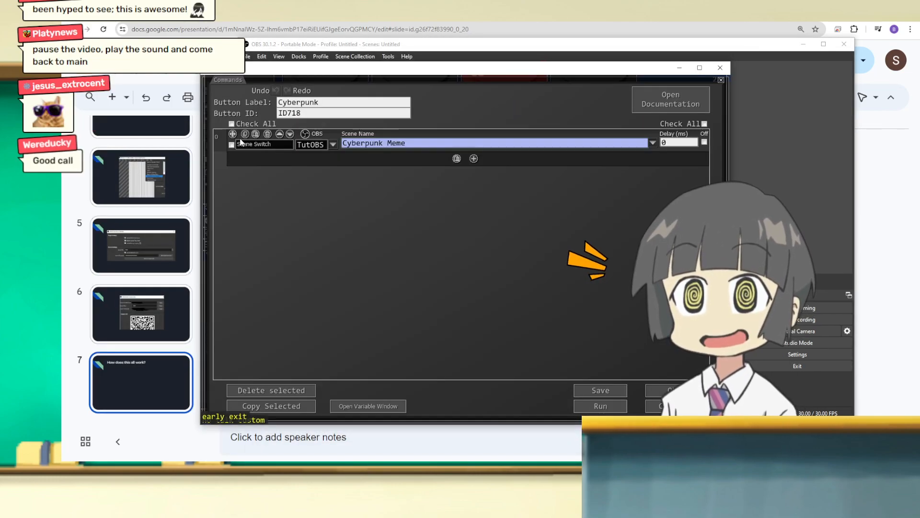
left_click(474, 159)
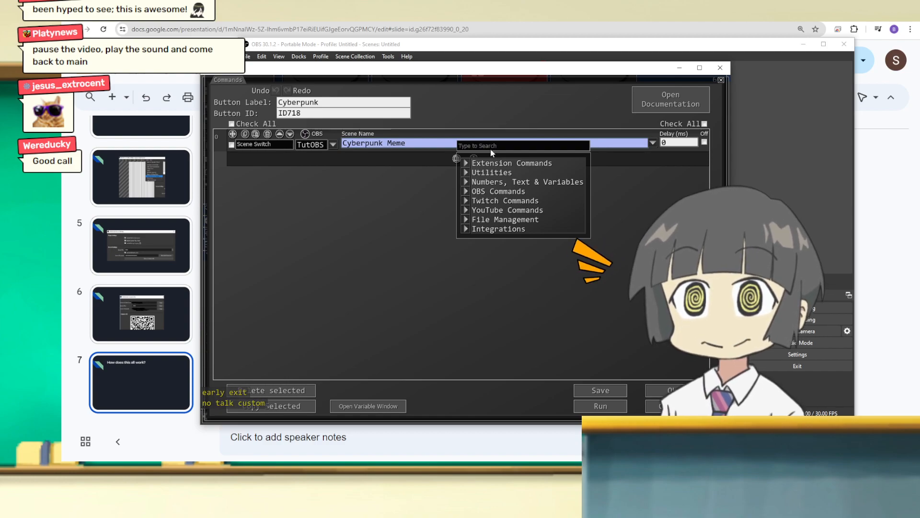
left_click(444, 215)
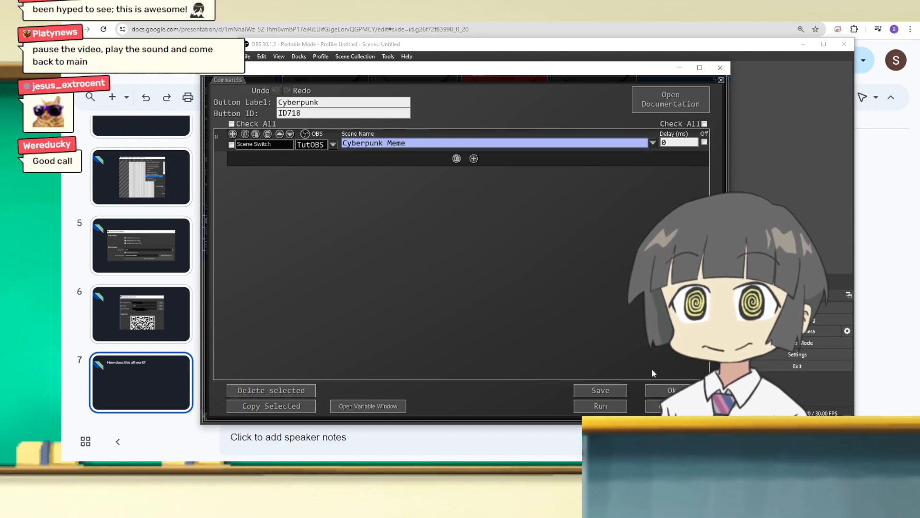
left_click(671, 390)
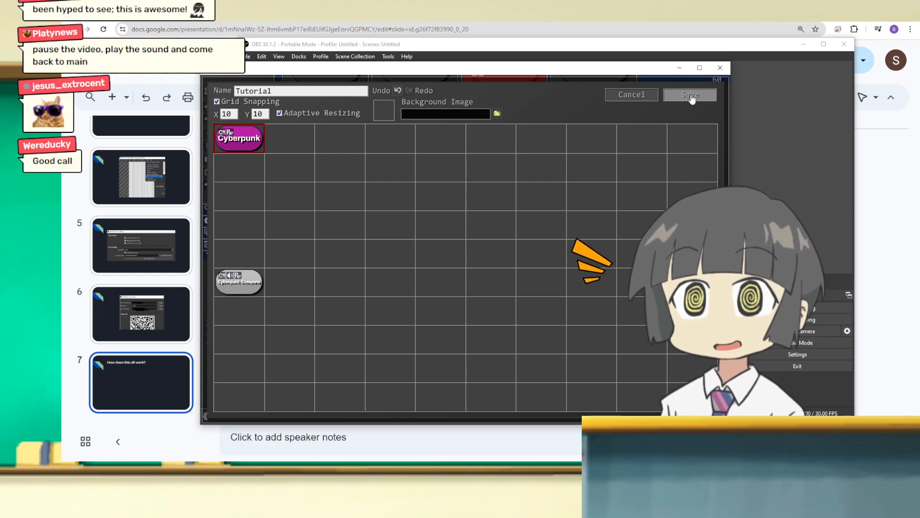
left_click(690, 95)
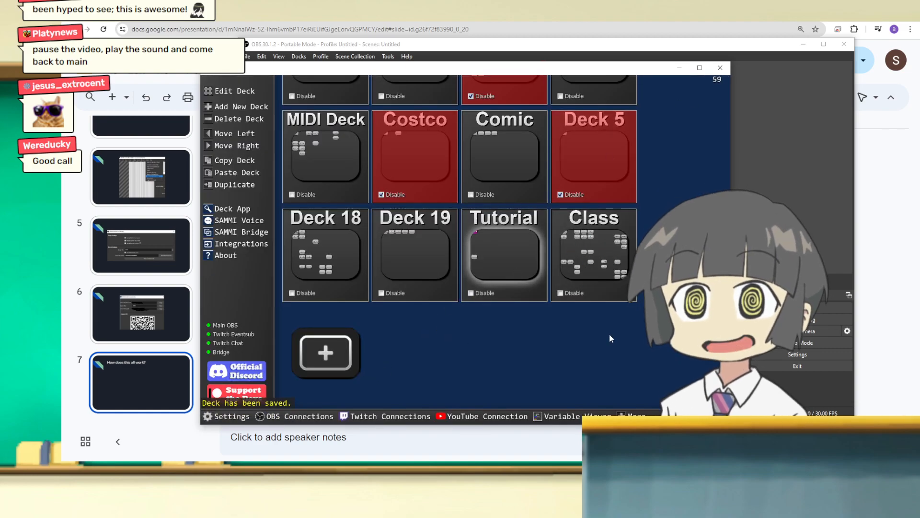
double_click(500, 264)
double_click(239, 138)
left_click(474, 159)
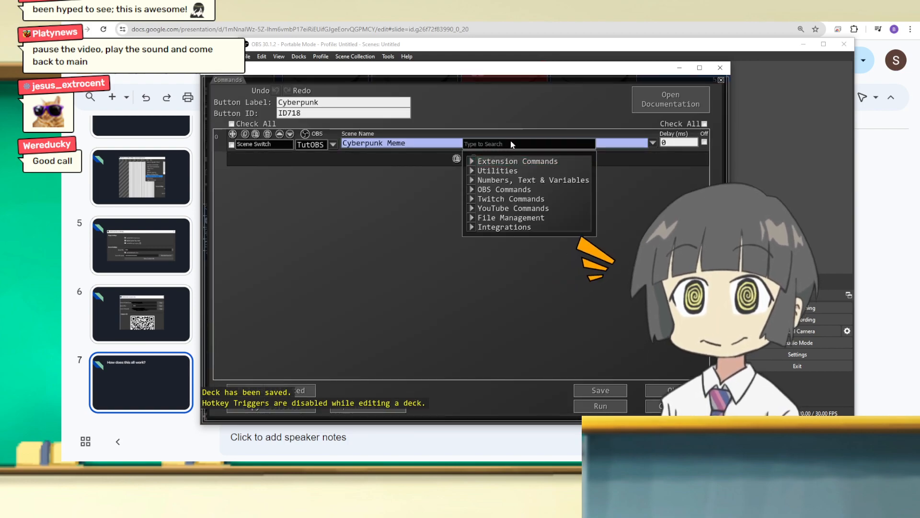
left_click(302, 159)
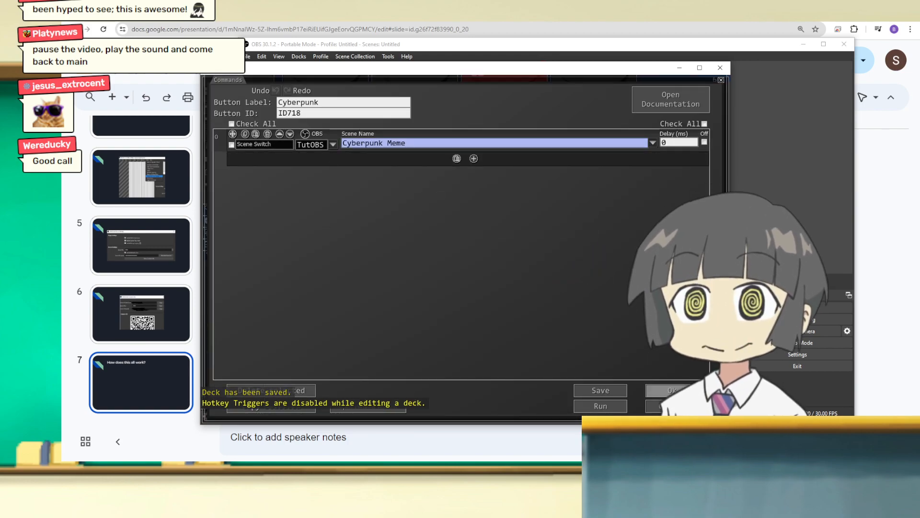
left_click(674, 390)
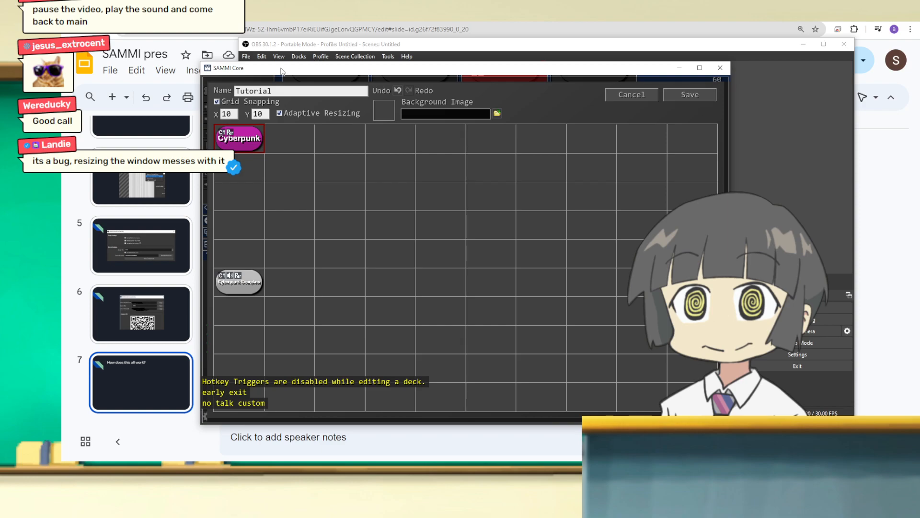
Step: Save the Tutorial deck and close SAMMI so it can be restarted
left_click_drag(200, 62, 197, 58)
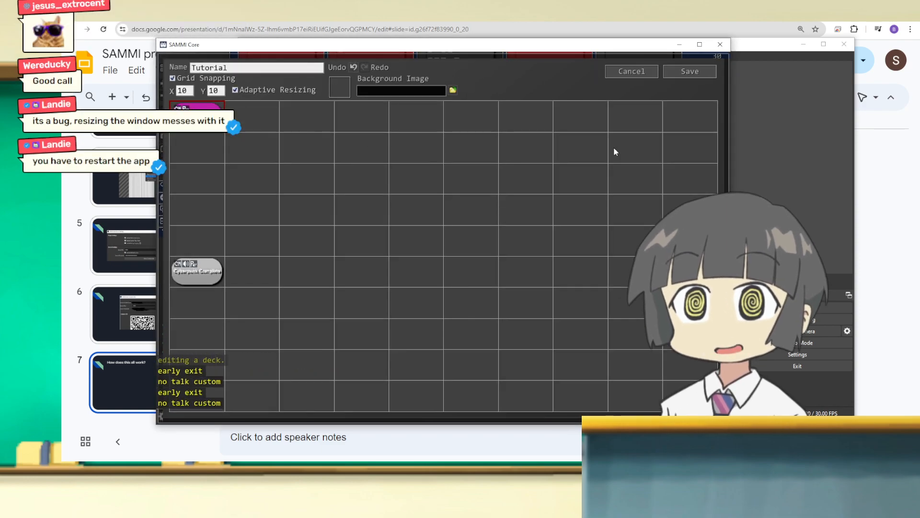
left_click(689, 71)
left_click(718, 45)
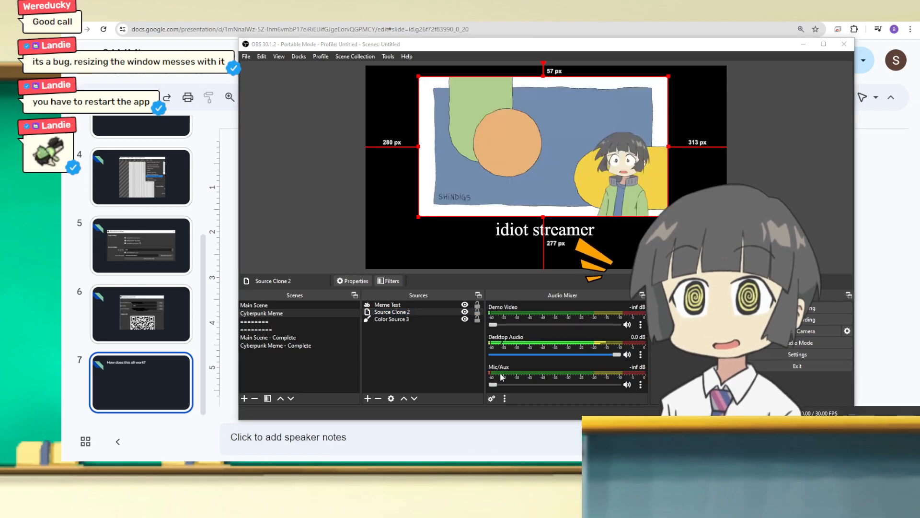
Step: Connect the restarted SAMMI to the TutOBS instance and save the OBS connection settings
scroll(330, 407, "down", 3)
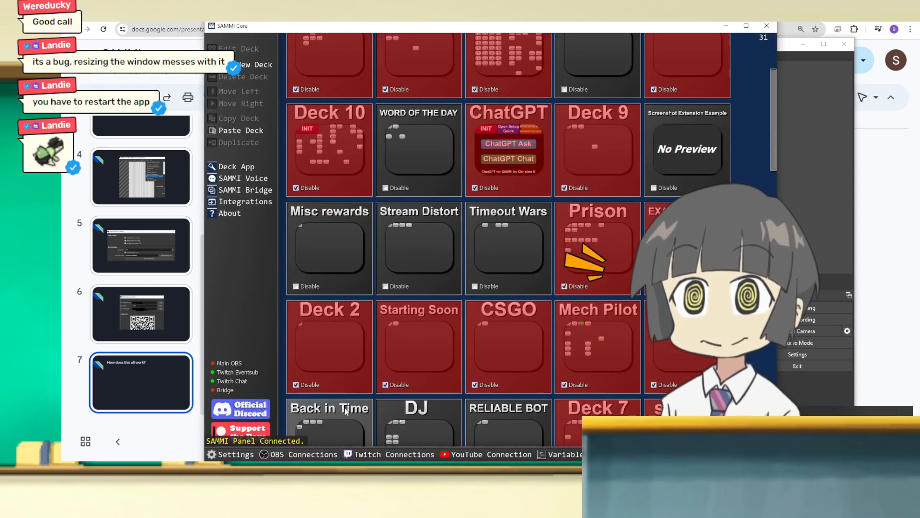
left_click(293, 454)
left_click(317, 164)
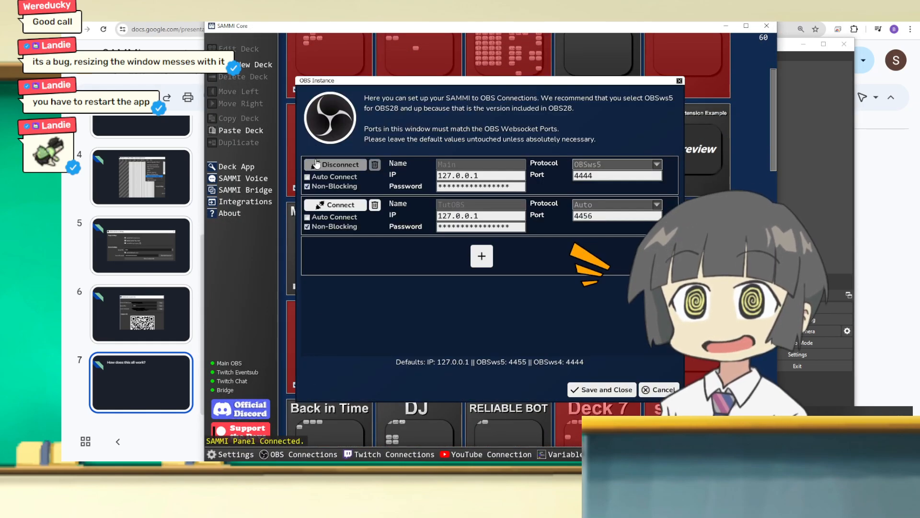
left_click(322, 206)
left_click(602, 390)
Step: Open the Tutorial deck and bring up the Cyberpunk button's commands
left_click_drag(774, 159, 774, 180)
scroll(354, 379, "down", 5)
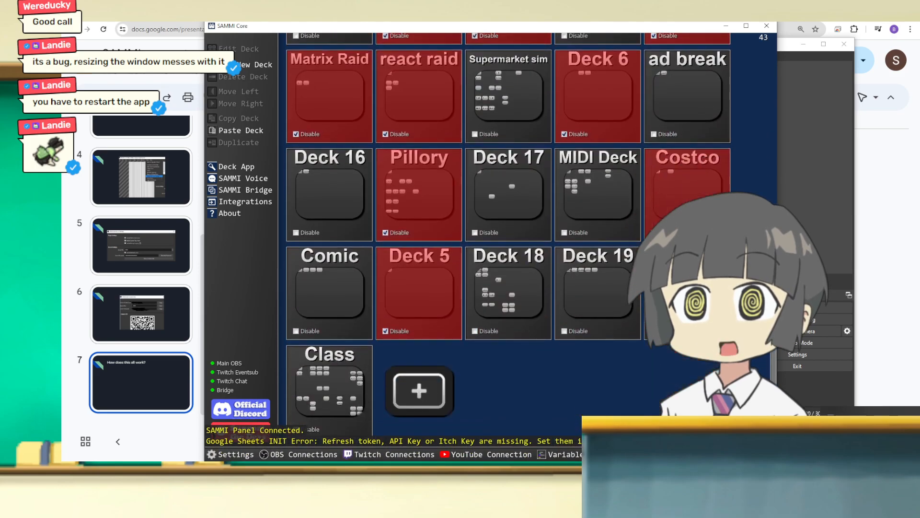
double_click(355, 378)
left_click(744, 55)
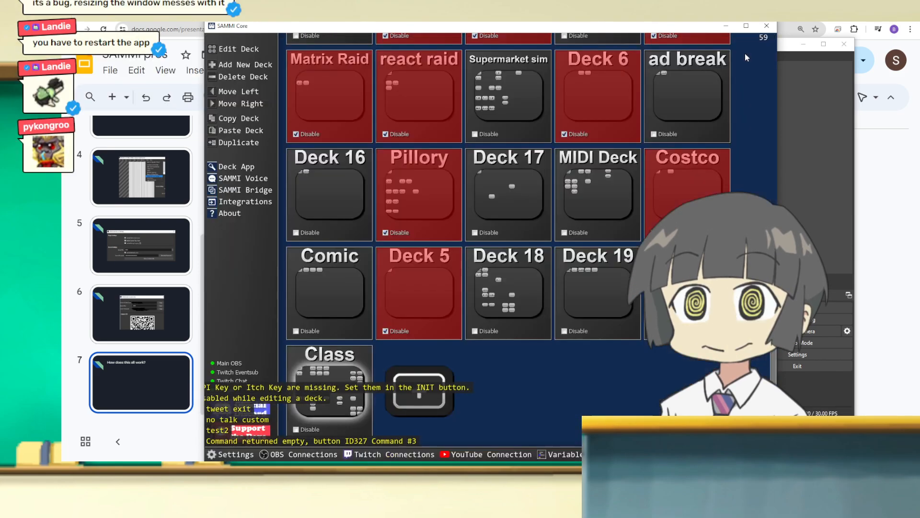
double_click(645, 299)
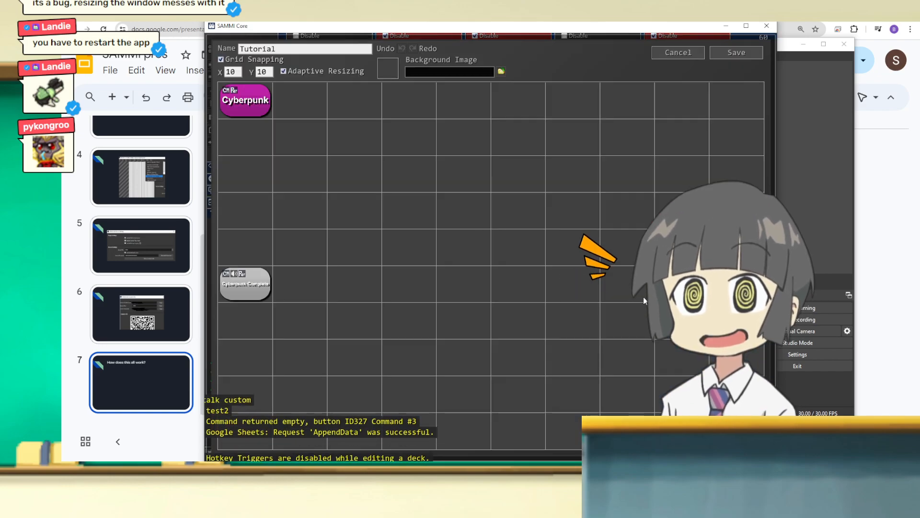
double_click(266, 102)
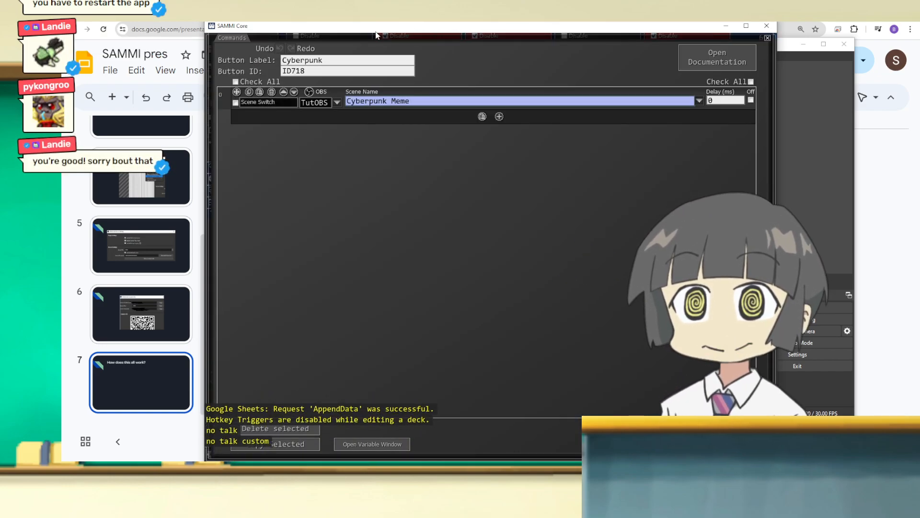
Step: Add a Filter Change Visibility command after the Cyberpunk button's scene switch and reposition the SAMMI window
left_click_drag(400, 25, 345, 39)
left_click(416, 129)
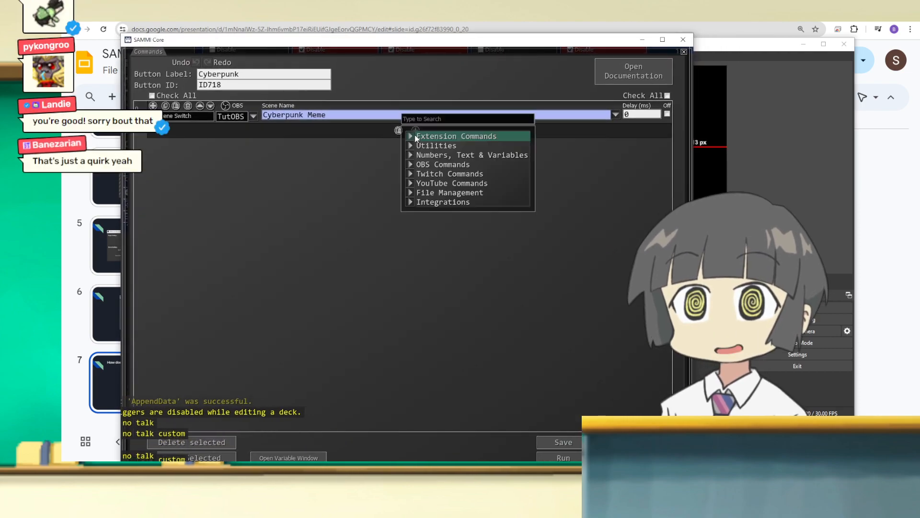
type("filter")
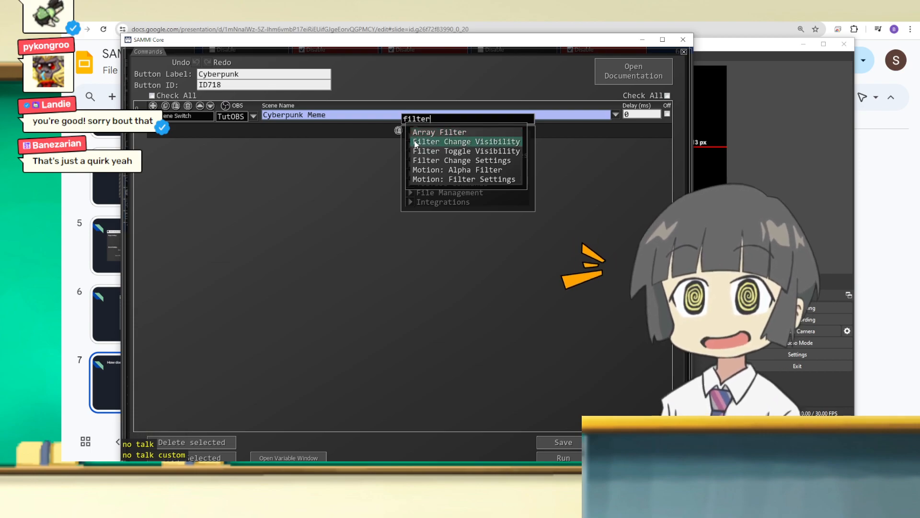
left_click(415, 143)
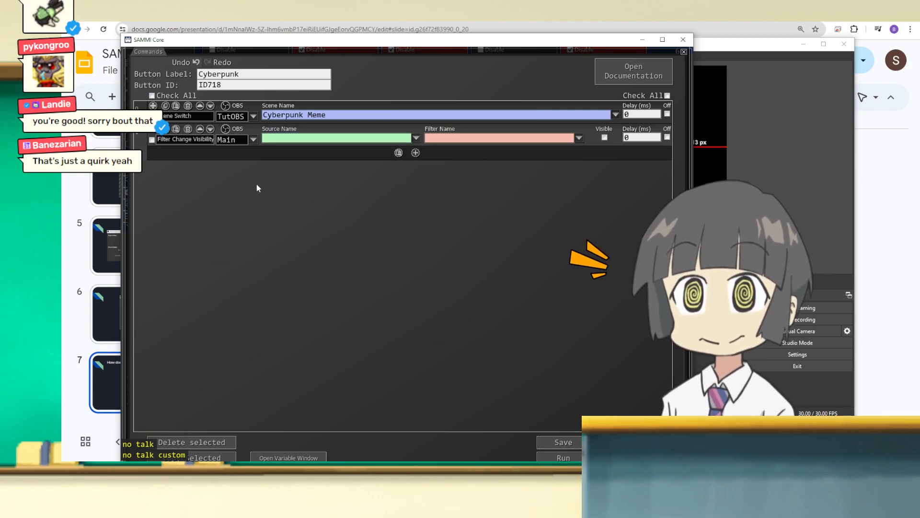
left_click_drag(246, 42, 239, 30)
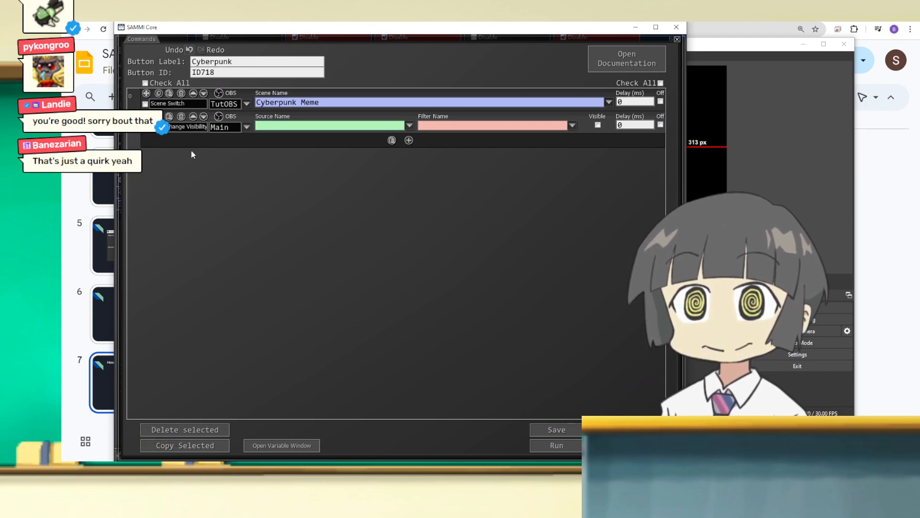
Step: Add a source visibility command below the Filter Change Visibility command and switch the filter command off
left_click(415, 143)
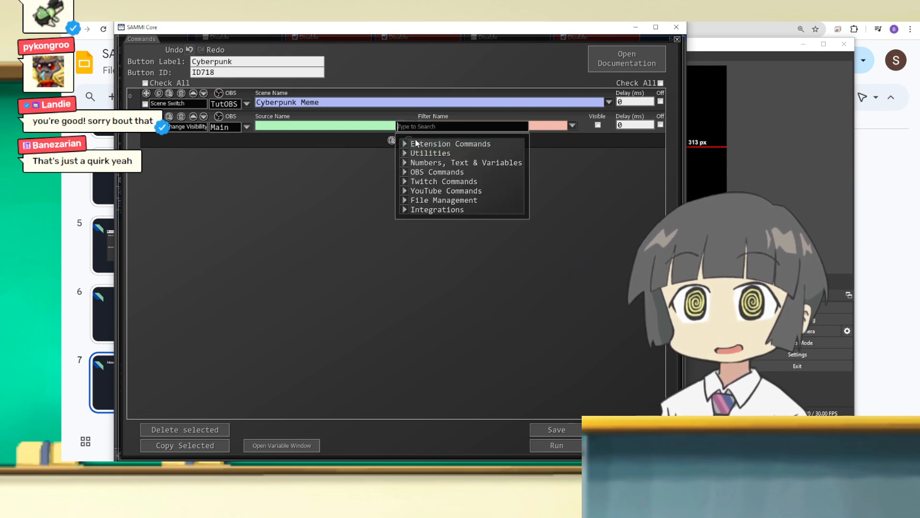
type("source")
left_click(438, 174)
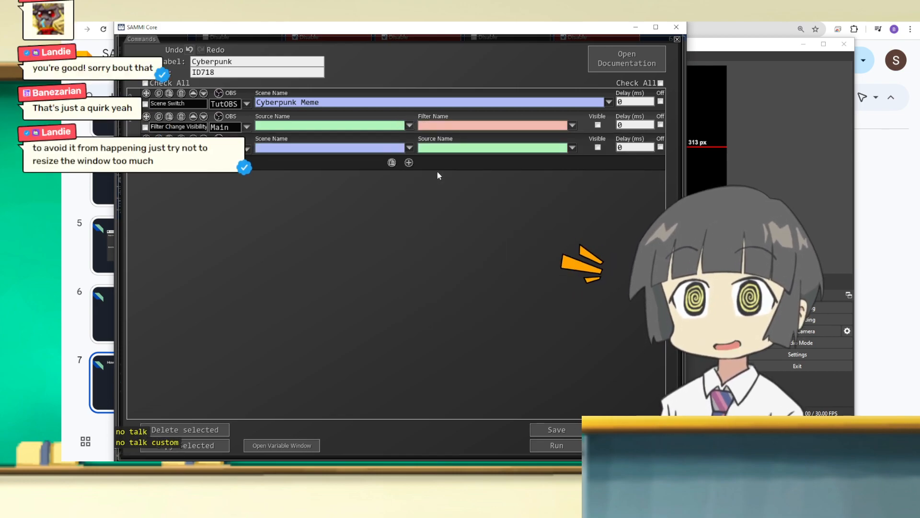
left_click_drag(394, 32, 453, 34)
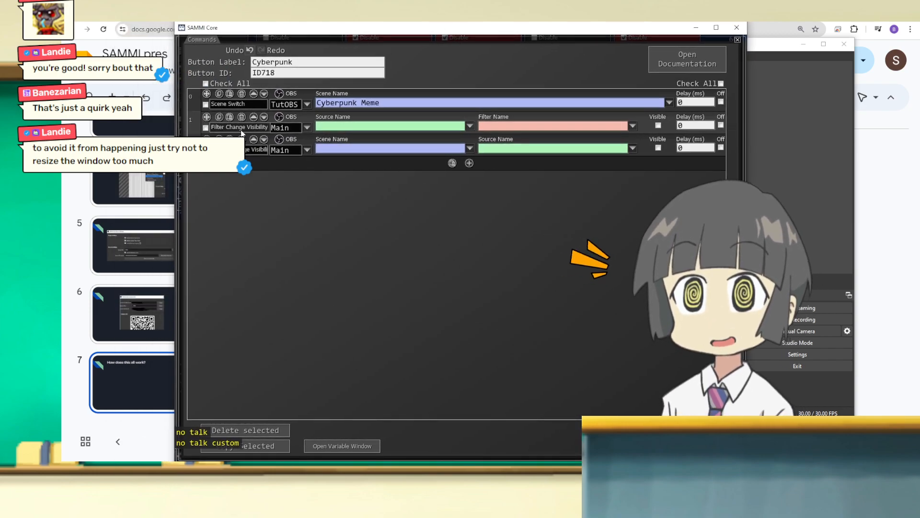
left_click(721, 125)
left_click(470, 149)
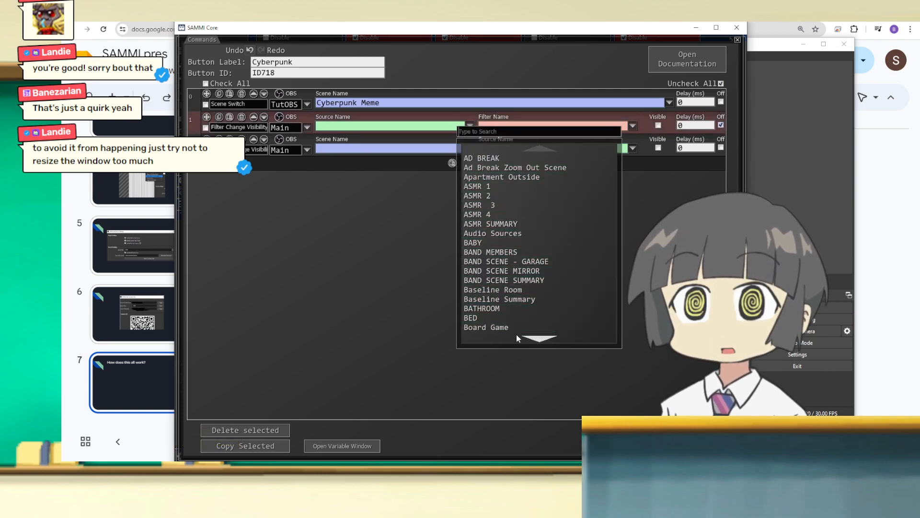
left_click(359, 225)
left_click(472, 146)
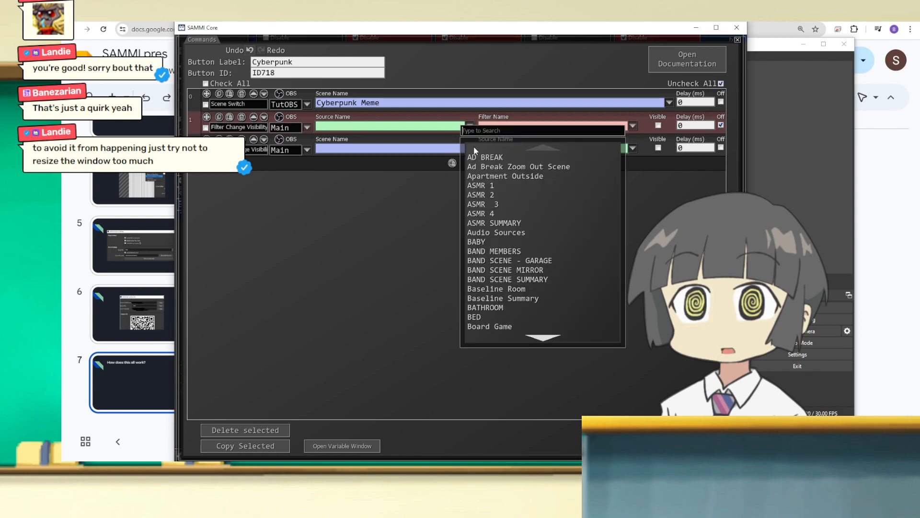
scroll(530, 264, "down", 1)
scroll(529, 263, "down", 1)
scroll(529, 264, "up", 2)
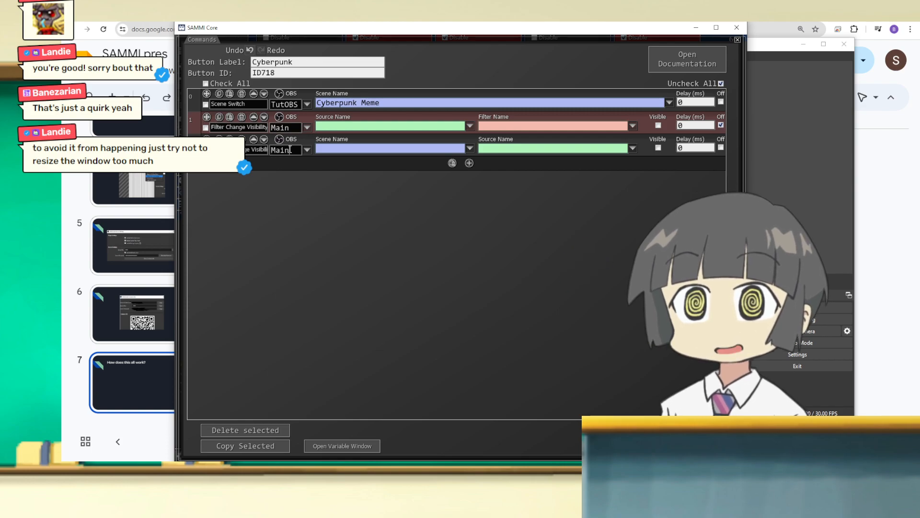
Step: Point the source visibility command at Source Clone 2 in the Cyberpunk Meme scene on the TutOBS instance
left_click(471, 148)
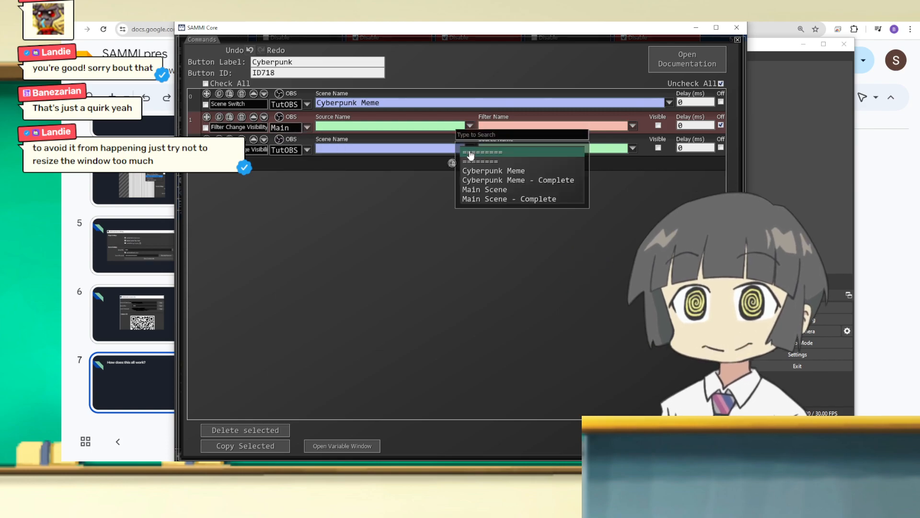
left_click(512, 171)
left_click(633, 148)
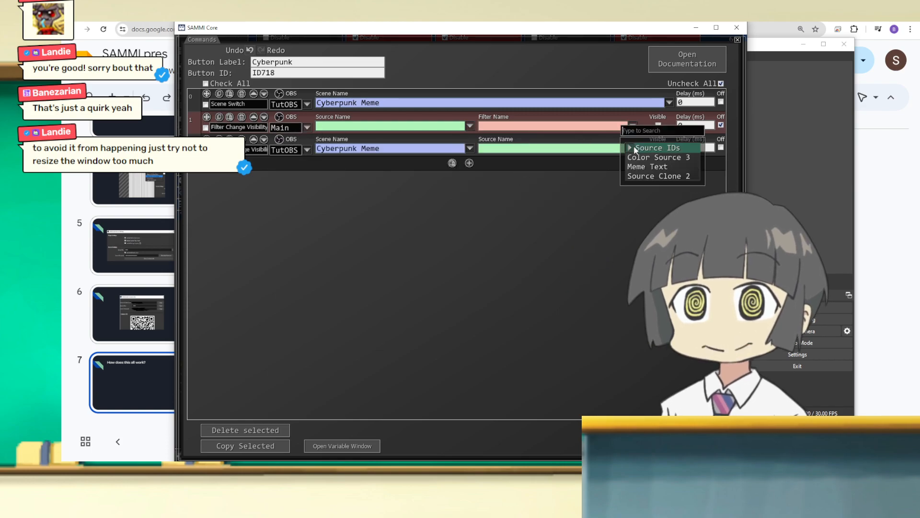
left_click(671, 177)
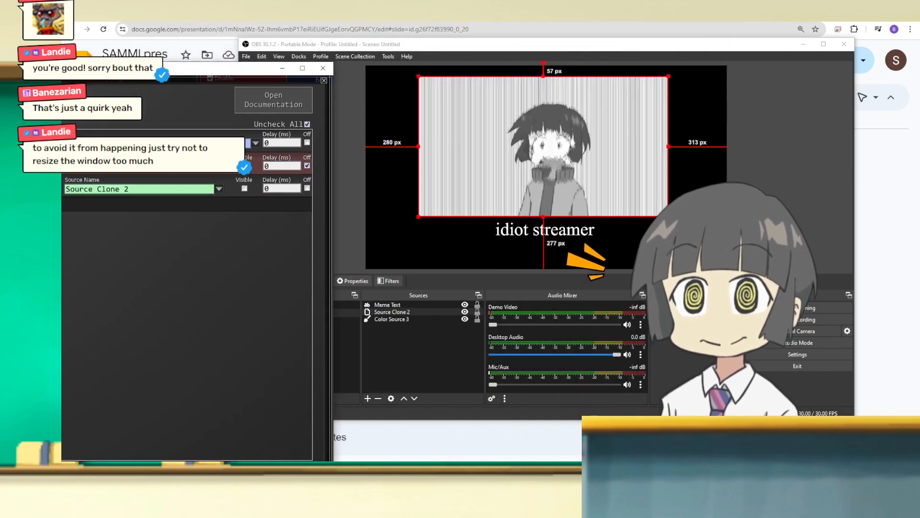
left_click_drag(102, 70, 432, 36)
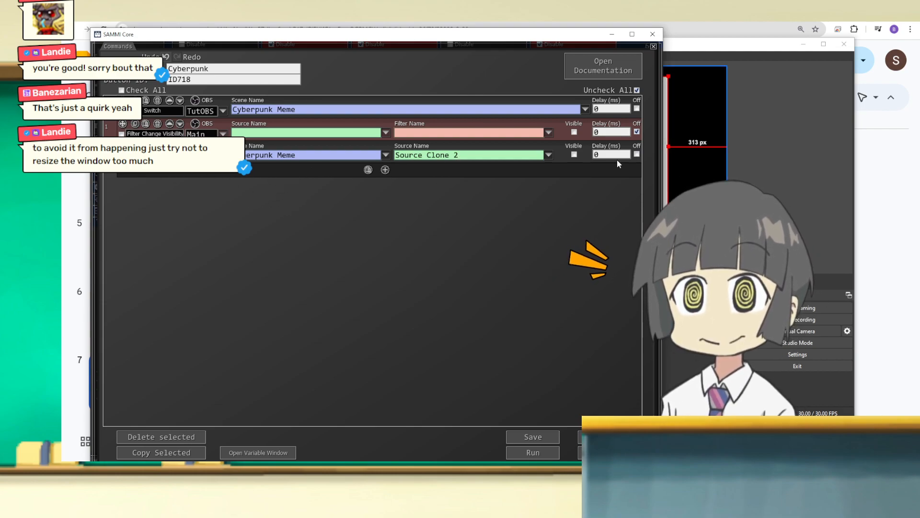
Step: Run the Cyberpunk button to test hiding Source Clone 2, and turn that source's visibility back on in OBS
left_click(846, 190)
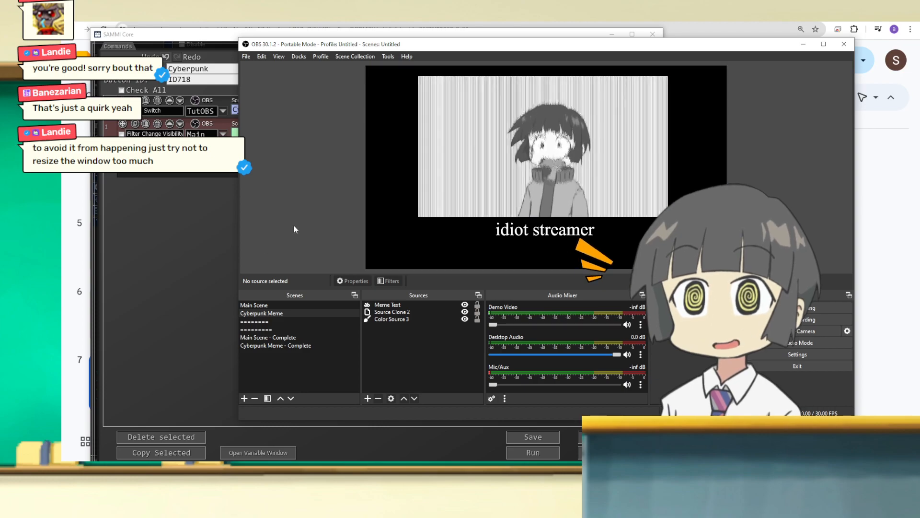
left_click(188, 254)
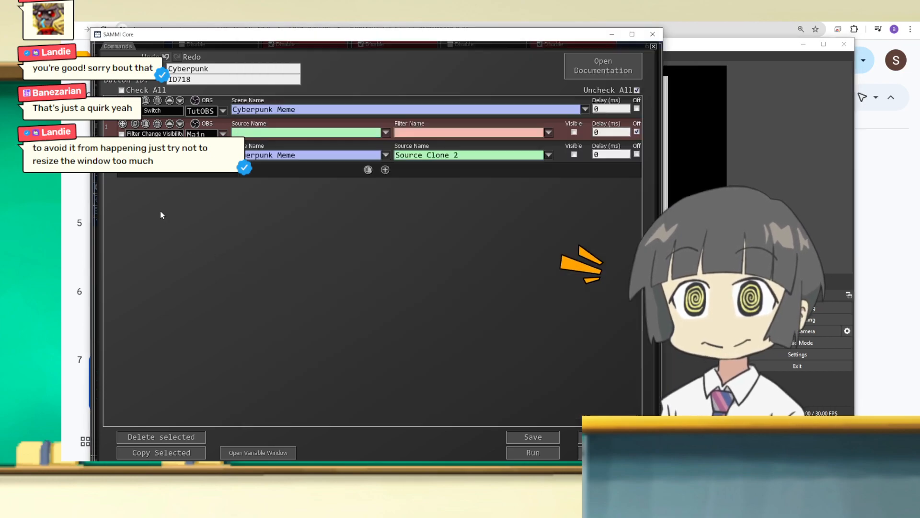
left_click_drag(386, 34, 76, 17)
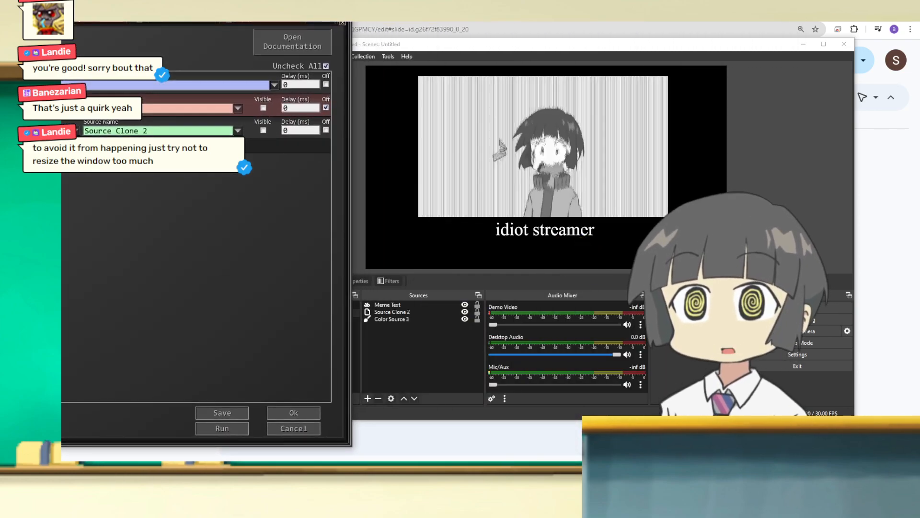
left_click(225, 429)
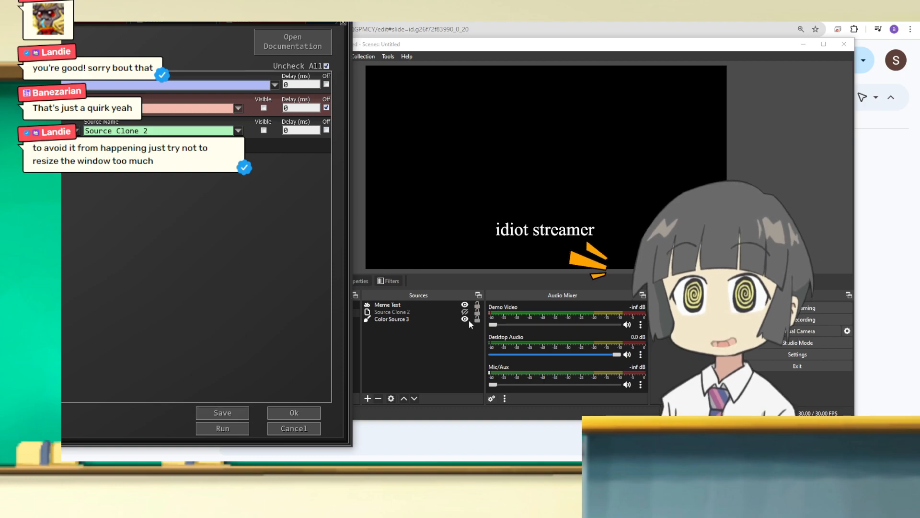
left_click_drag(392, 43, 363, 29)
left_click(435, 298)
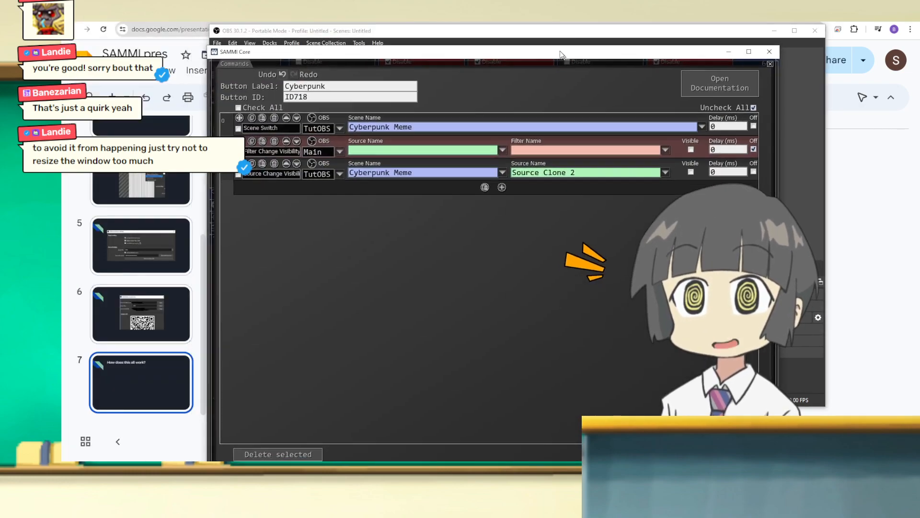
Step: Delete the source visibility command in SAMMI and switch the Filter Change Visibility command back on
left_click_drag(561, 54, 529, 34)
left_click(241, 143)
left_click(720, 129)
Step: Set the Filter Change Visibility command to TutOBS, source Source Clone 2 and filter Freeze, with Visible enabled
left_click(469, 130)
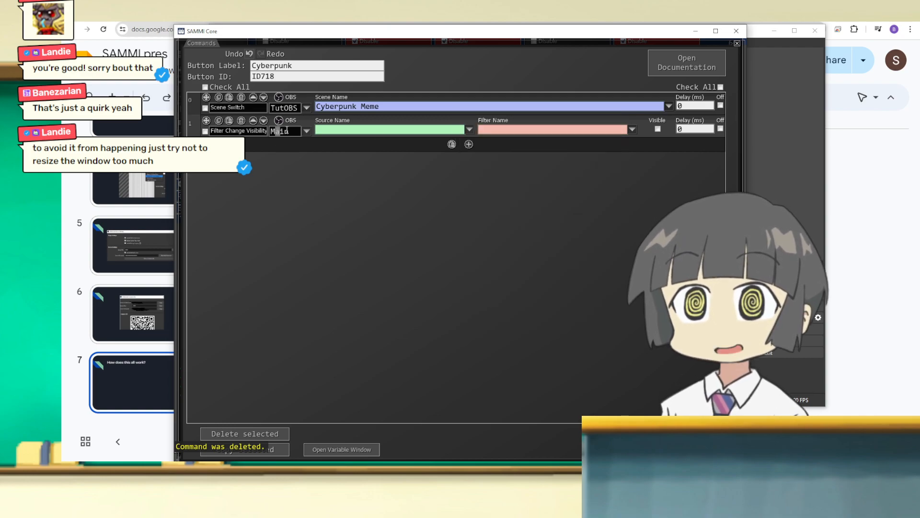
left_click(468, 131)
type("sp")
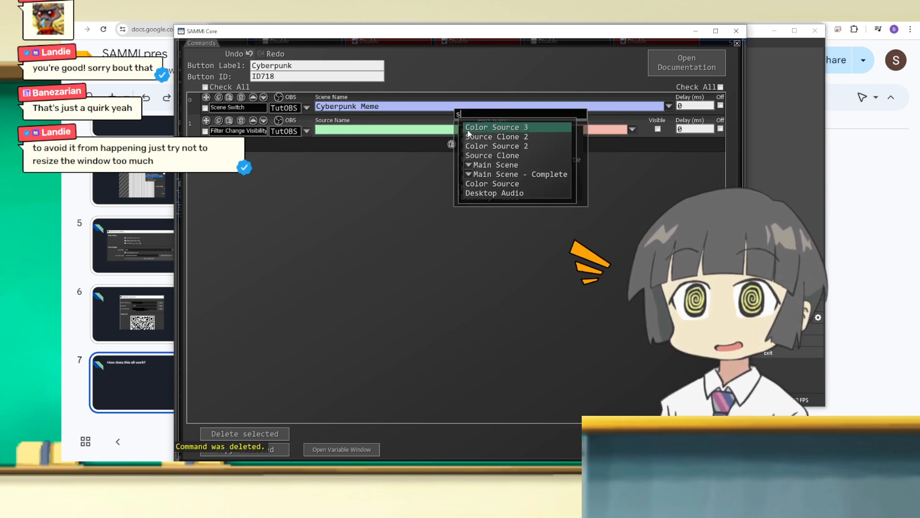
key("BackSpace")
key("BackSpace")
type("source")
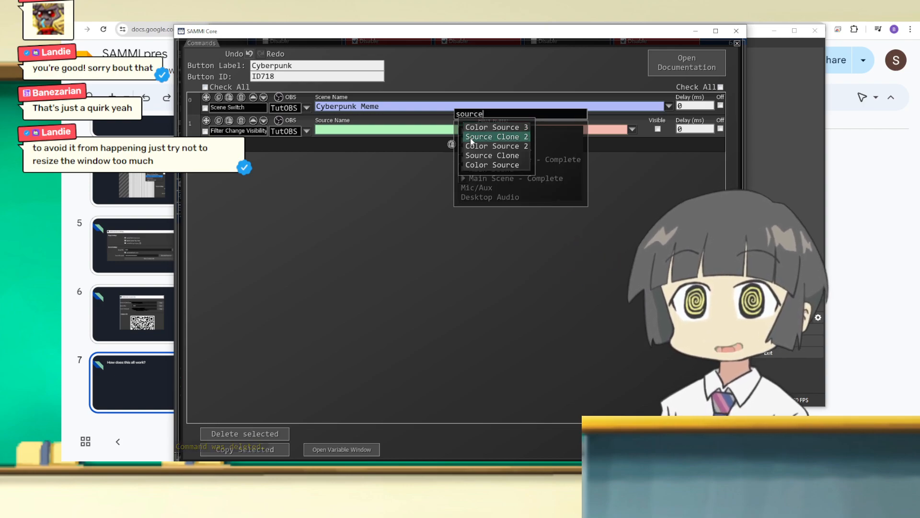
left_click(470, 138)
left_click_drag(413, 35, 384, 29)
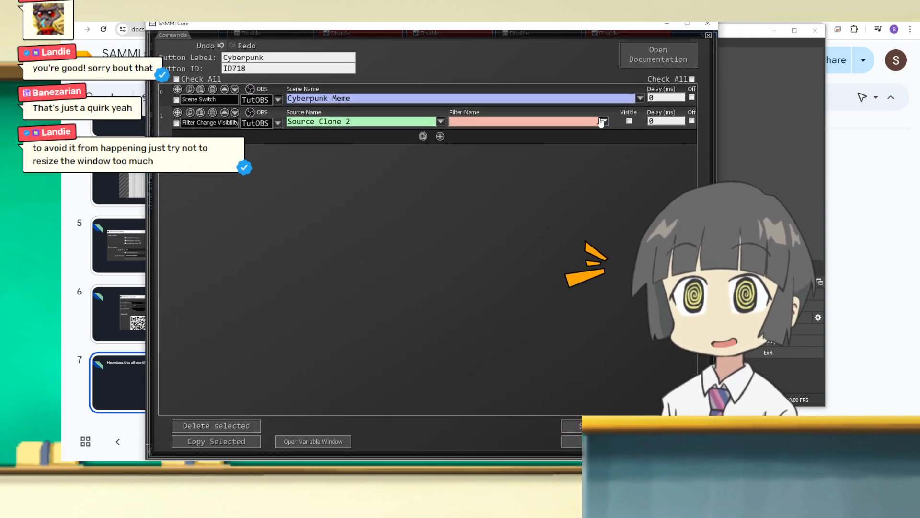
left_click(603, 121)
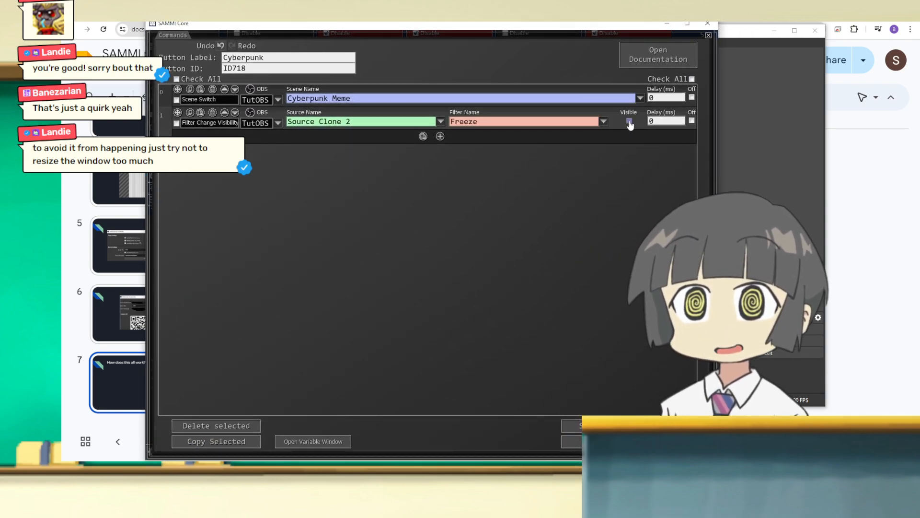
Step: Switch OBS to Main Scene and run the Cyberpunk button to test the scene switch with the Freeze filter
left_click_drag(271, 22, 0, 24)
left_click(271, 293)
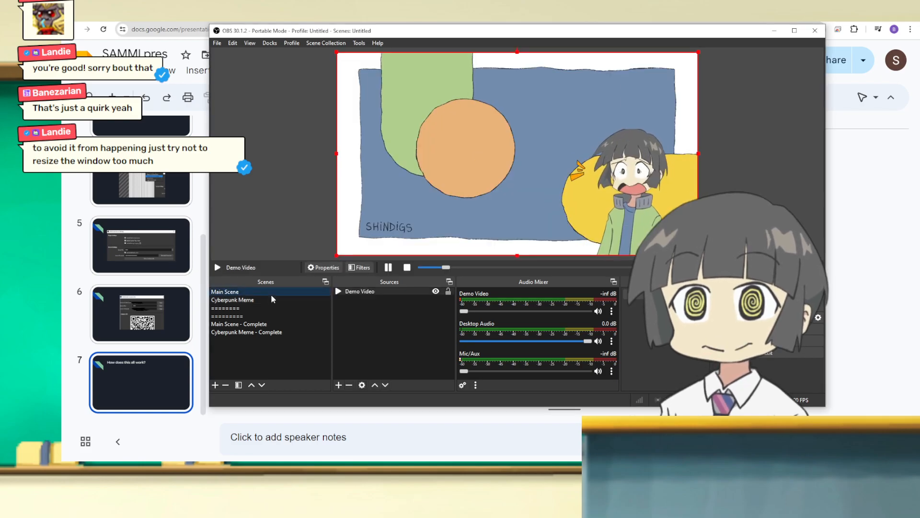
left_click_drag(0, 30, 209, 28)
double_click(535, 35)
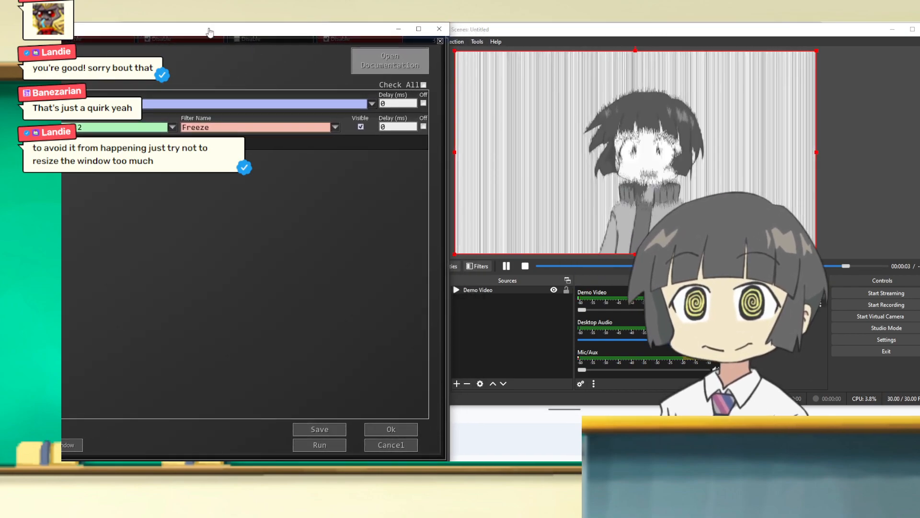
left_click_drag(632, 35, 607, 36)
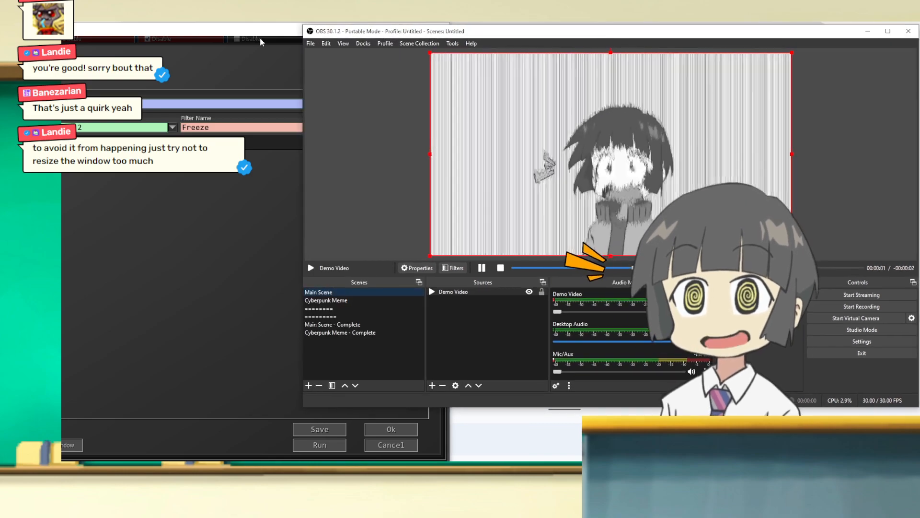
left_click(263, 36)
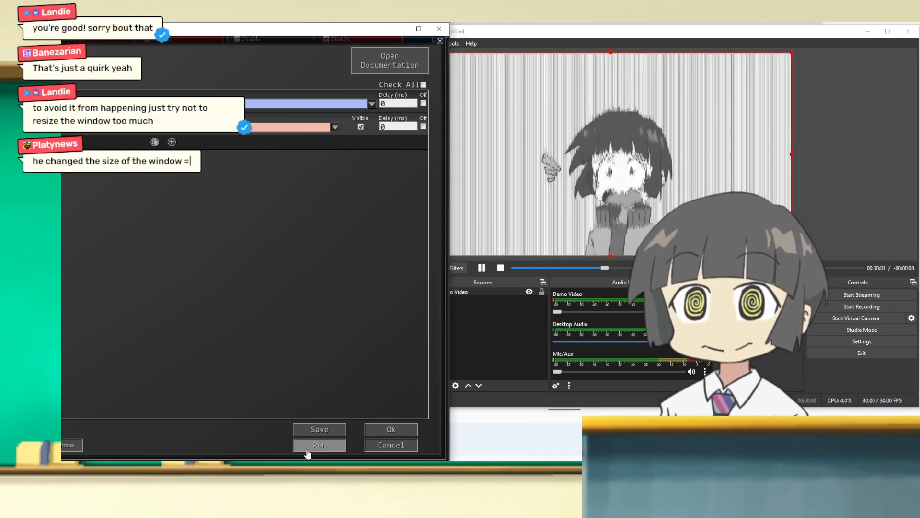
left_click(307, 450)
left_click(520, 335)
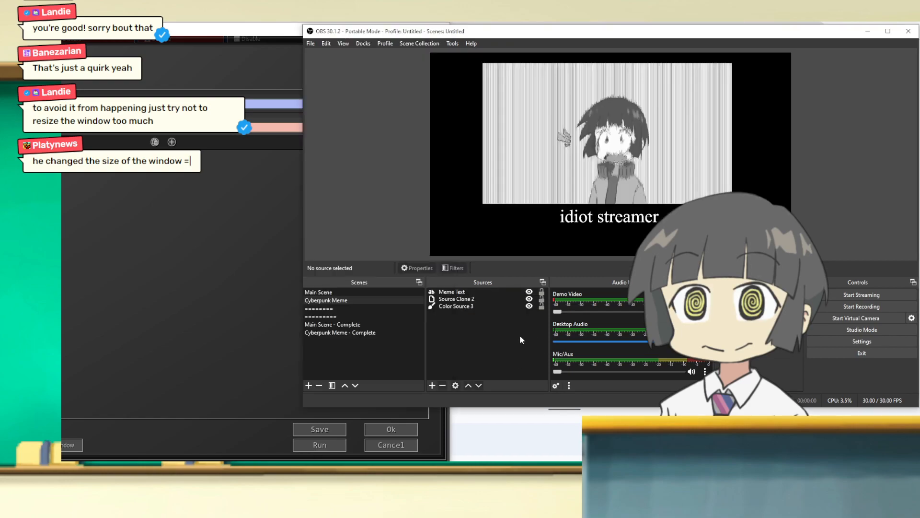
Step: Repeat the freeze test from Main Scene by running the Cyberpunk button again, and return OBS to Main Scene
left_click_drag(383, 32, 329, 30)
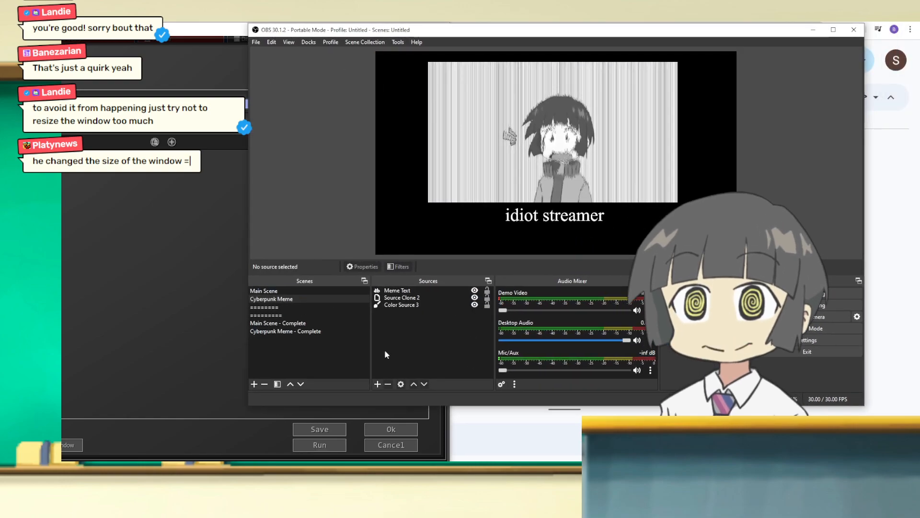
left_click(265, 291)
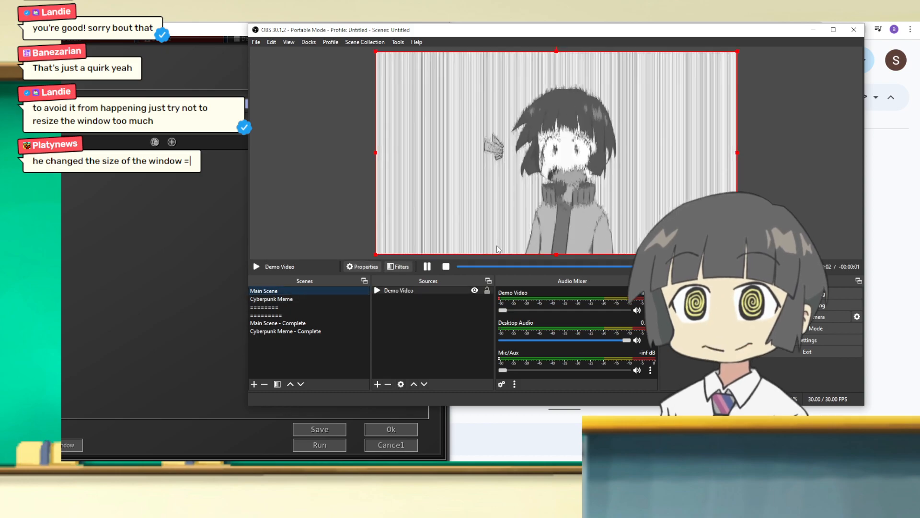
left_click(205, 278)
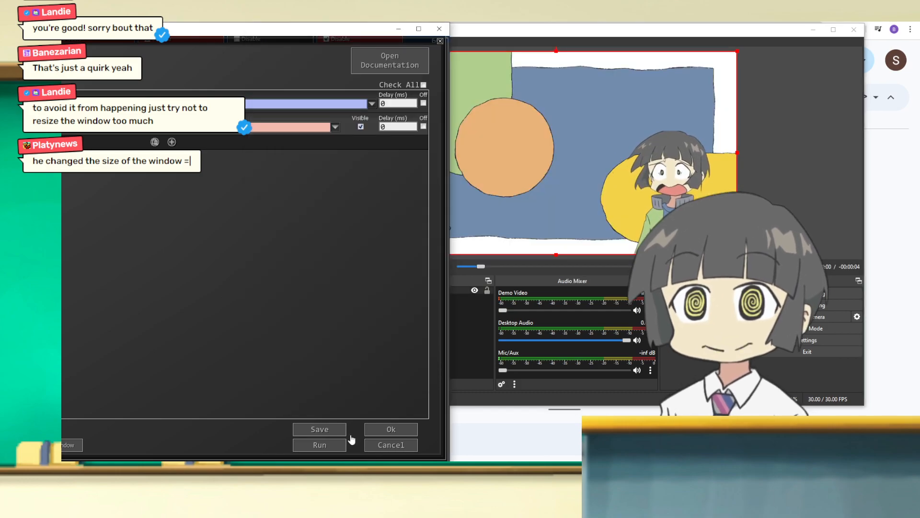
left_click(330, 444)
left_click(527, 30)
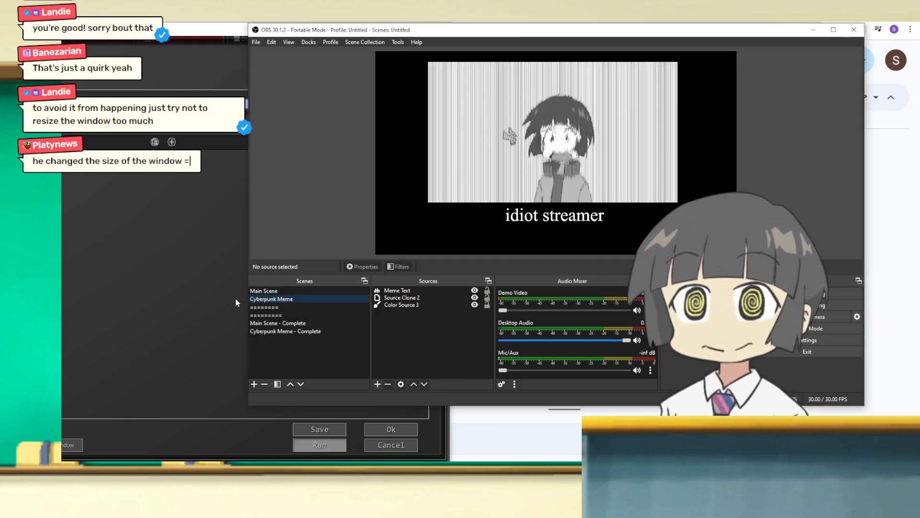
left_click(298, 291)
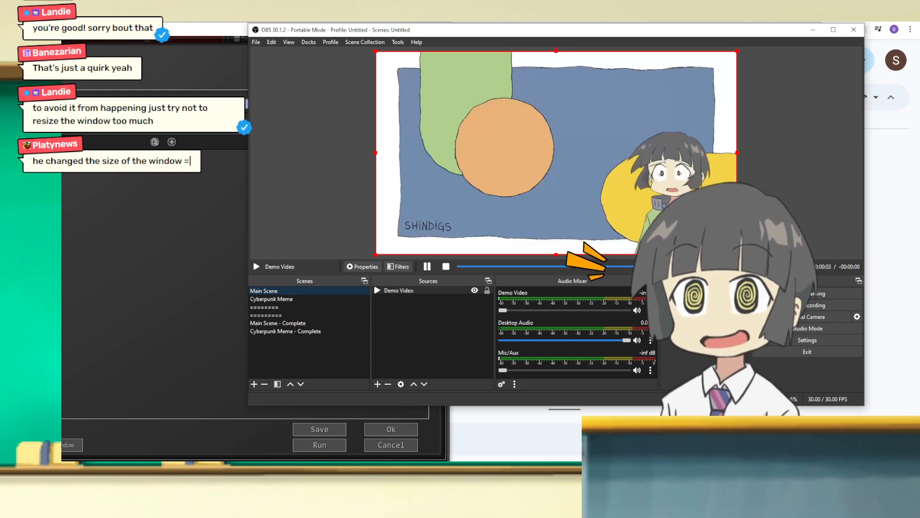
Step: Paste a copy of the scene switch command at the end of the list, targeting Main Scene with a 2101 ms delay
left_click(139, 212)
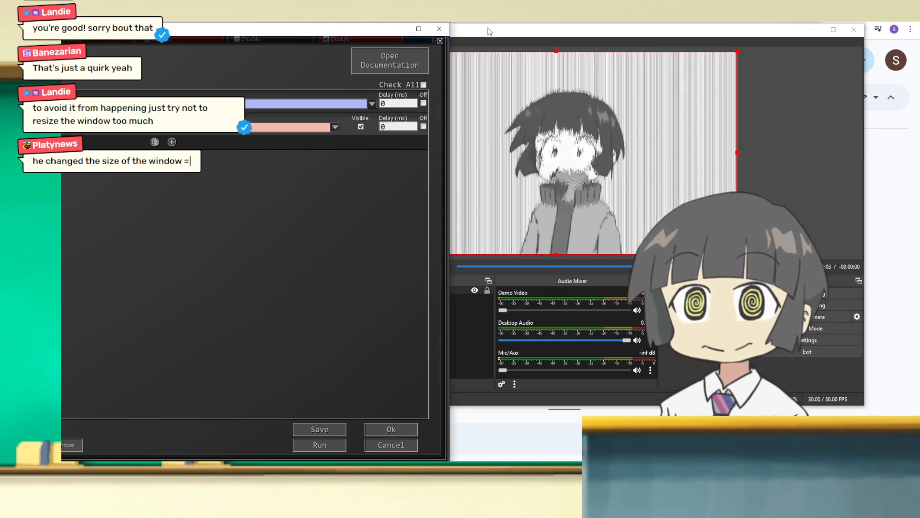
left_click_drag(276, 32, 515, 31)
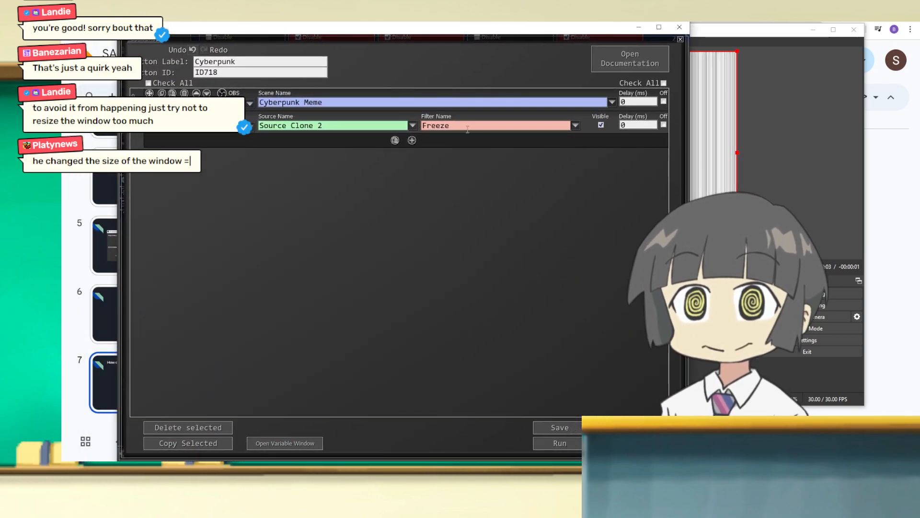
left_click_drag(298, 31, 319, 42)
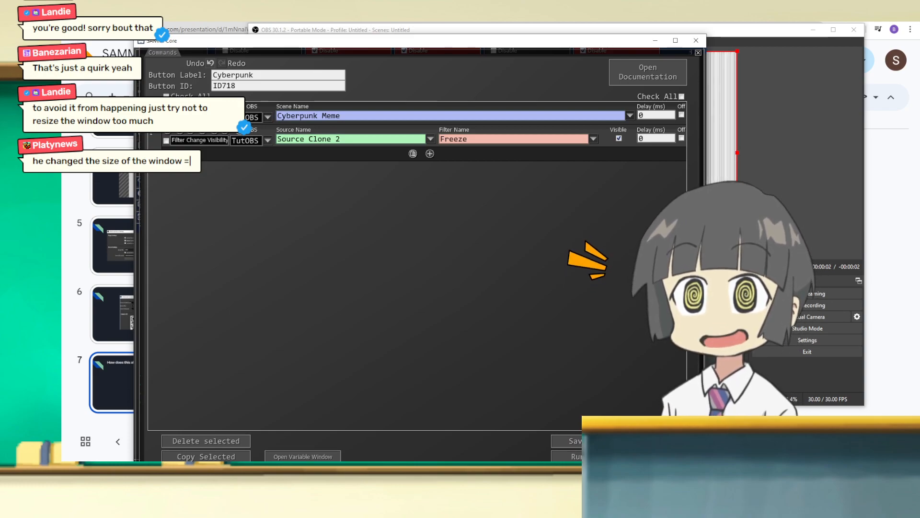
left_click_drag(287, 44, 407, 47)
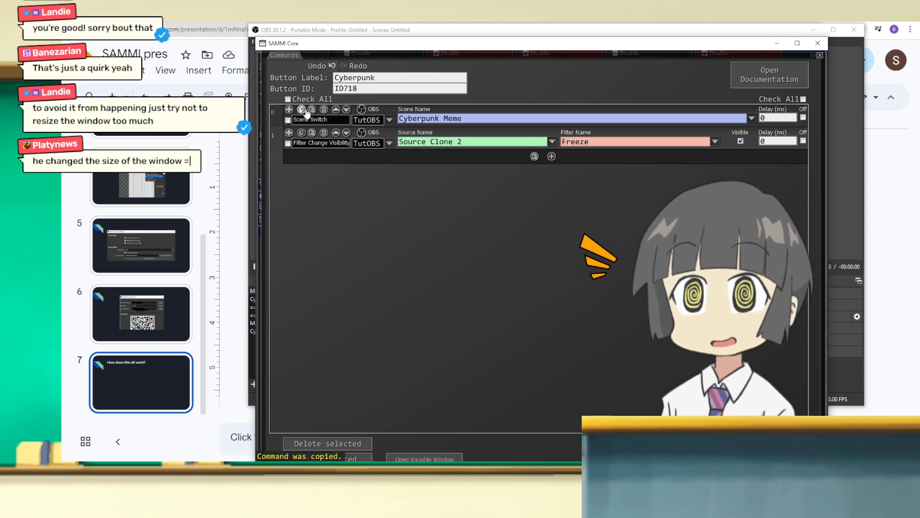
left_click(534, 157)
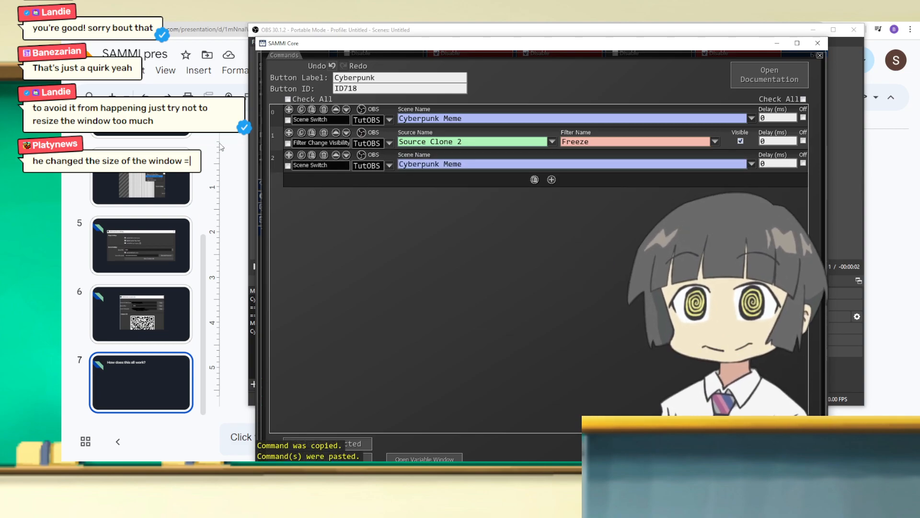
left_click(752, 164)
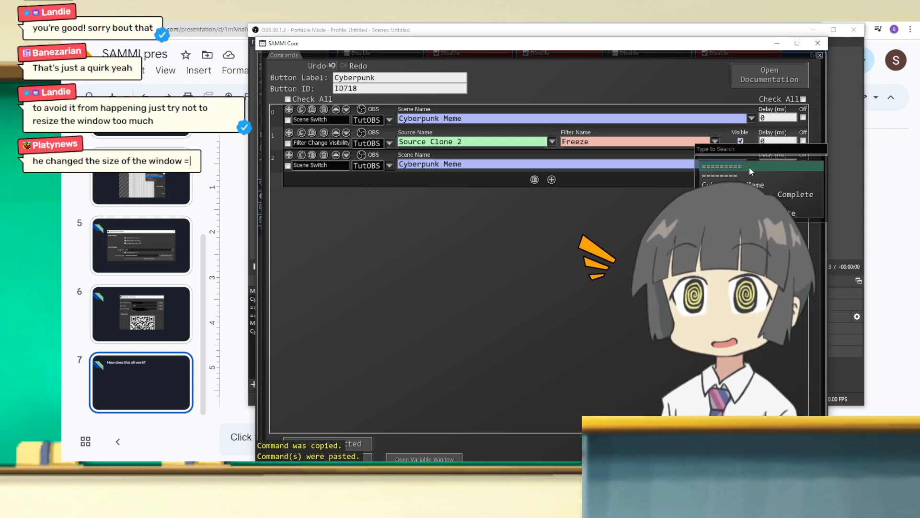
left_click(757, 203)
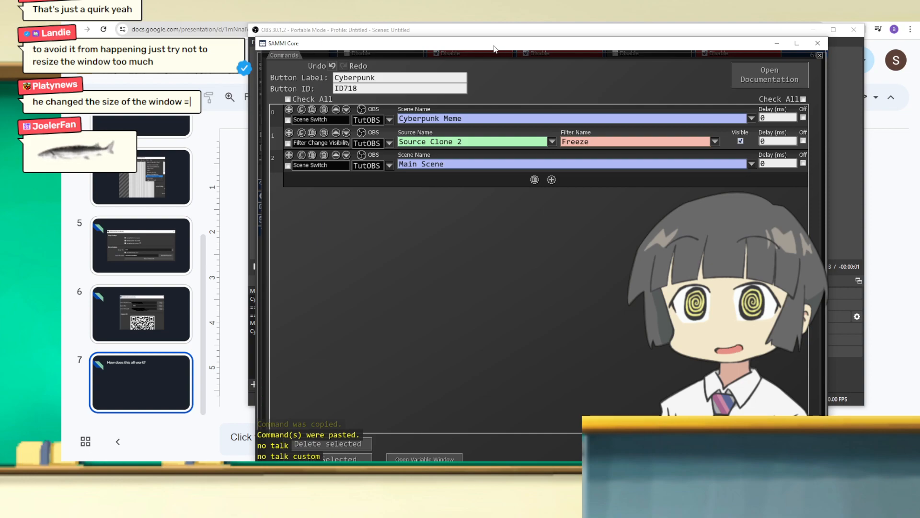
left_click_drag(494, 46, 394, 31)
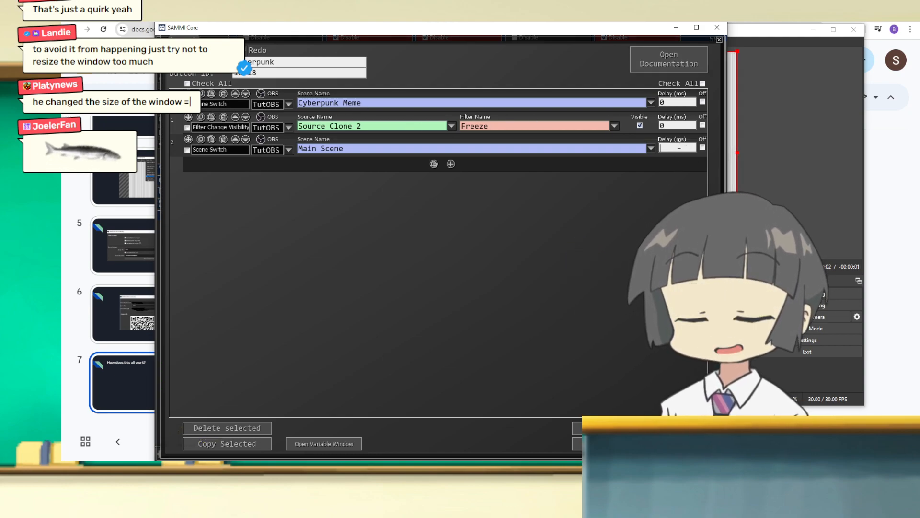
type("2101")
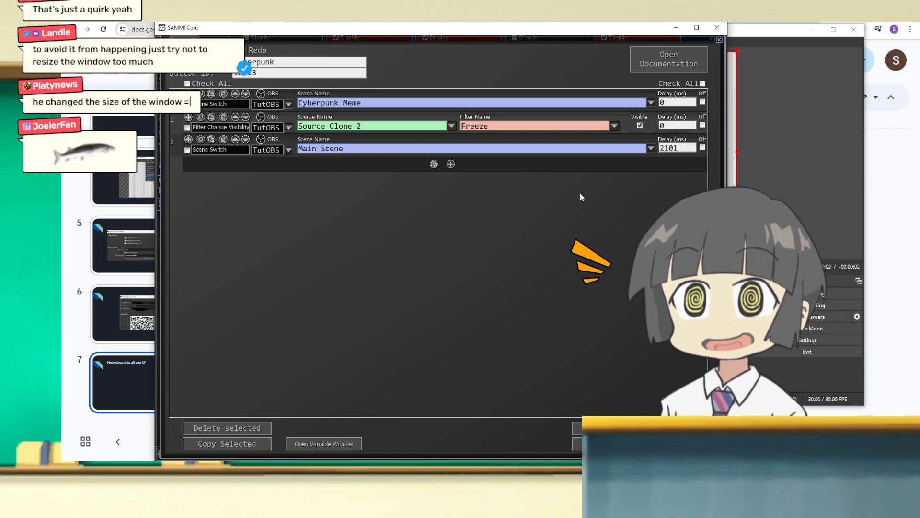
Step: Place SAMMI beside the OBS preview and run the button several times to test the delayed return to Main Scene
left_click_drag(331, 29, 294, 30)
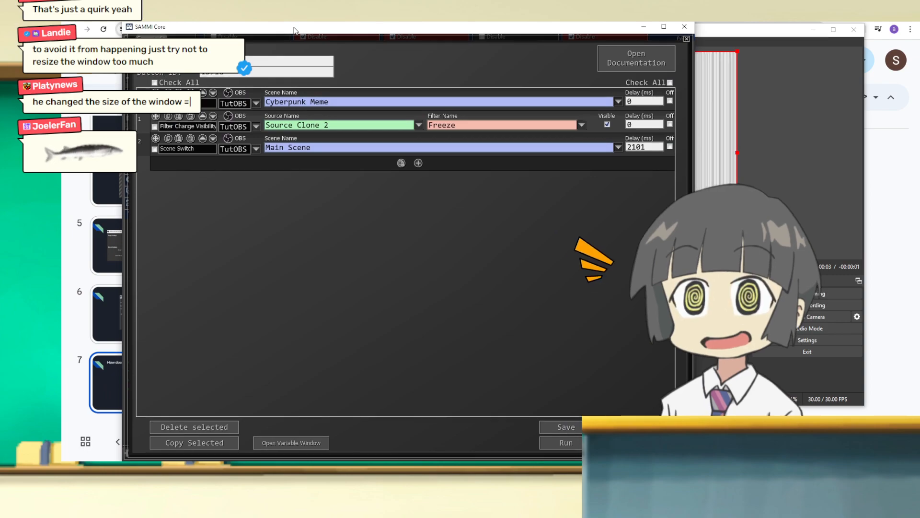
left_click_drag(294, 30, 0, 14)
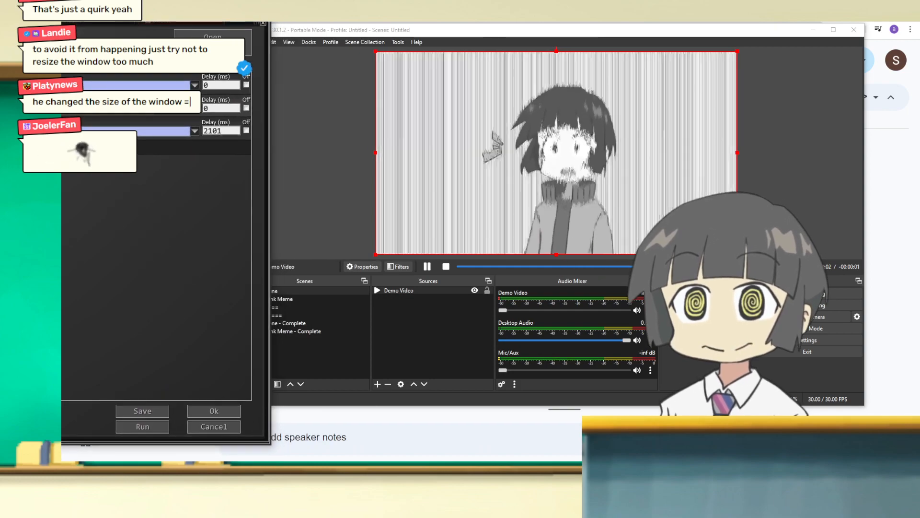
left_click(160, 430)
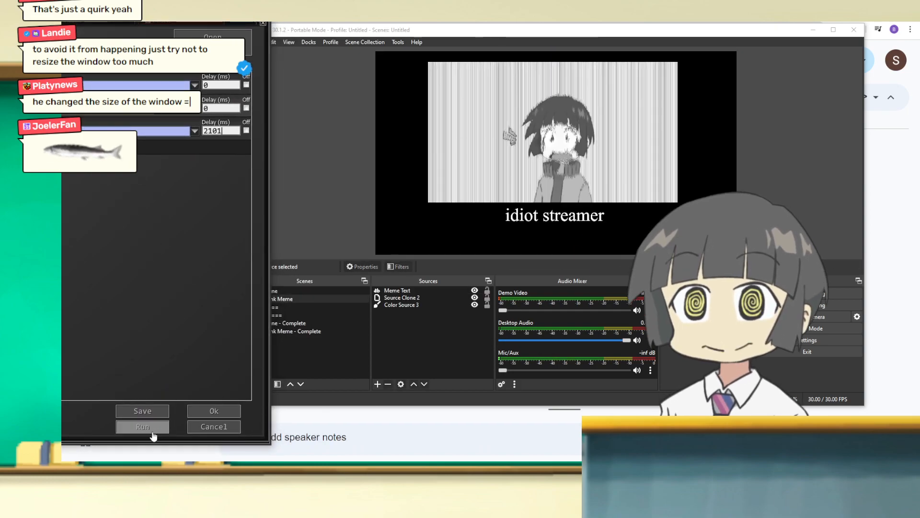
left_click(154, 435)
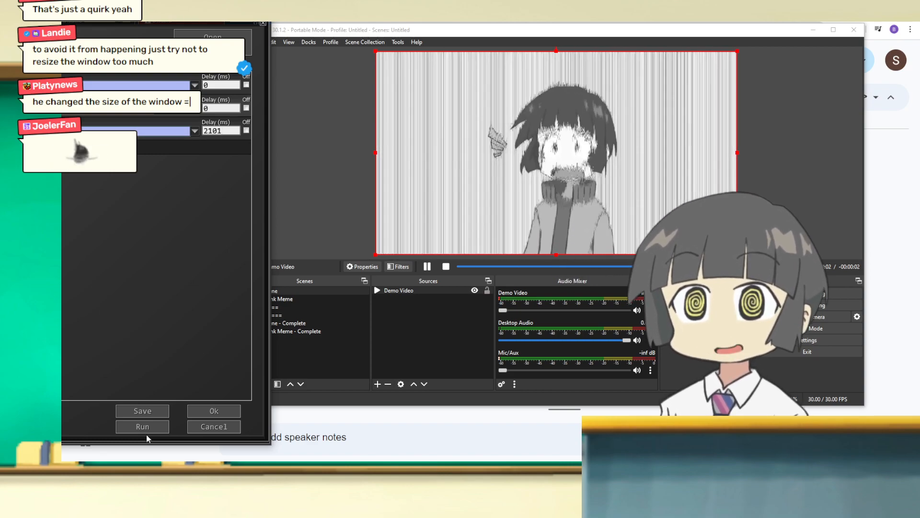
left_click(144, 428)
Step: Paste a copy of the Freeze filter command at the end, with Visible off and a 2101 ms delay, and move SAMMI beside OBS
left_click_drag(125, 17, 571, 21)
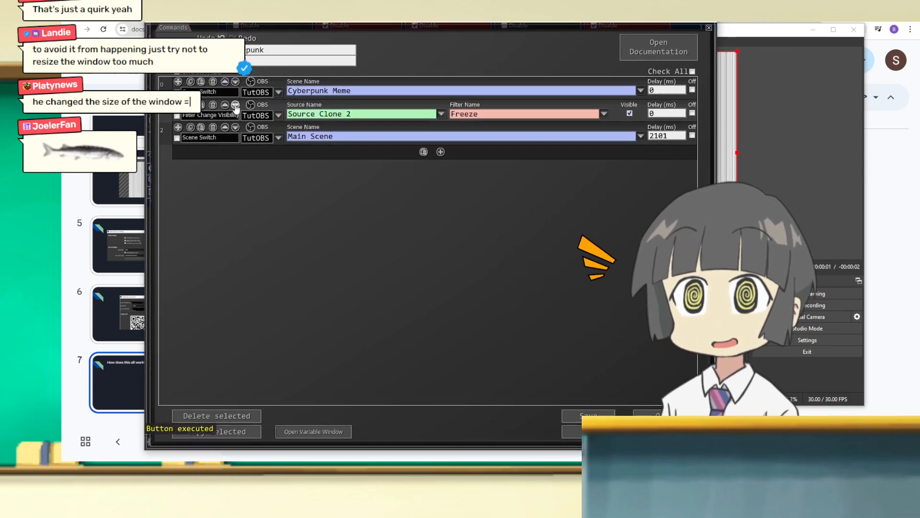
left_click(192, 105)
left_click(201, 105)
left_click_drag(182, 129, 204, 180)
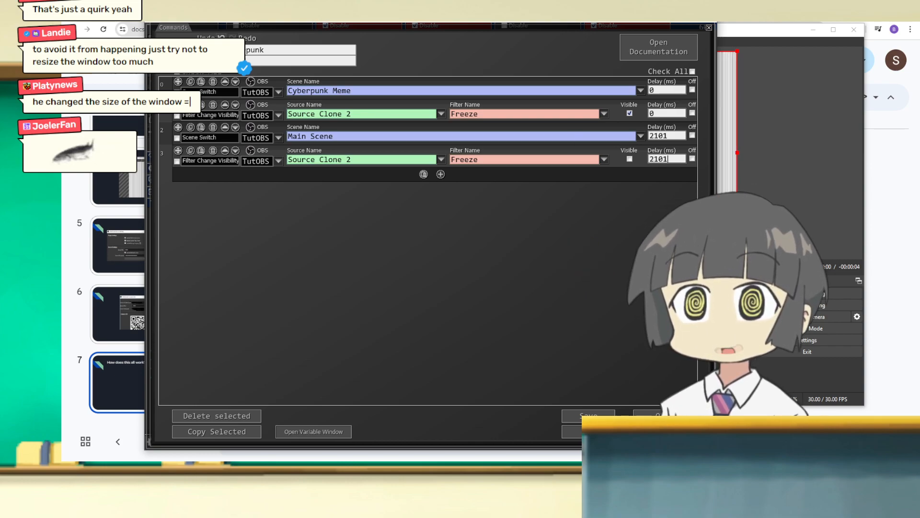
left_click_drag(541, 20, 121, 36)
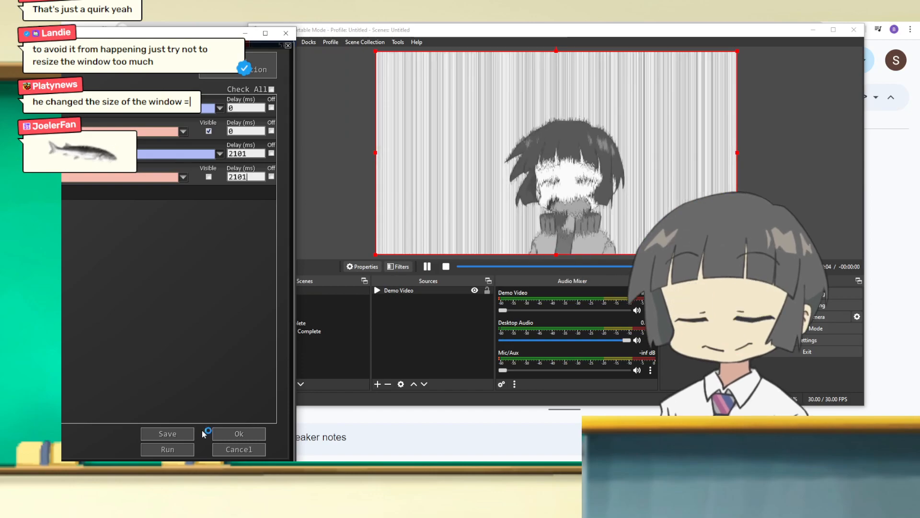
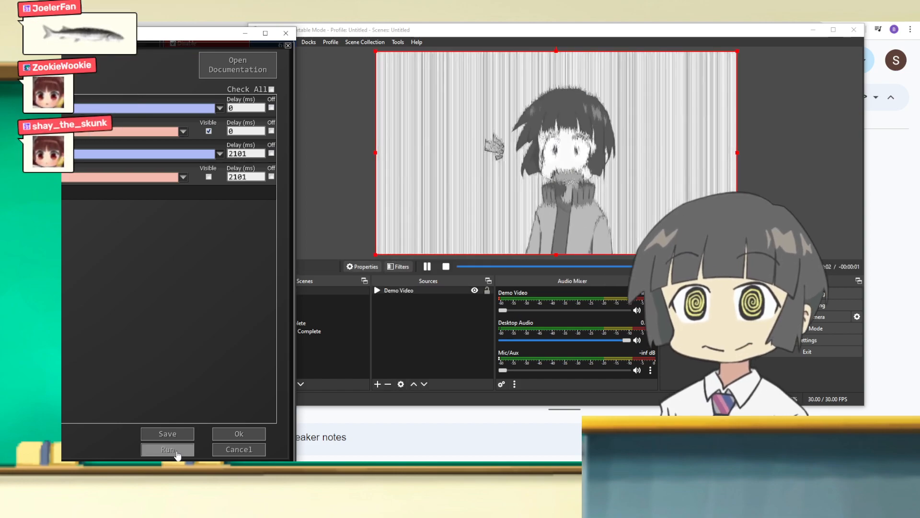
Step: Accept the Cyberpunk button's commands and copy the Play Sound Effect command from the Cyberpunk Complete button
left_click_drag(125, 42, 522, 35)
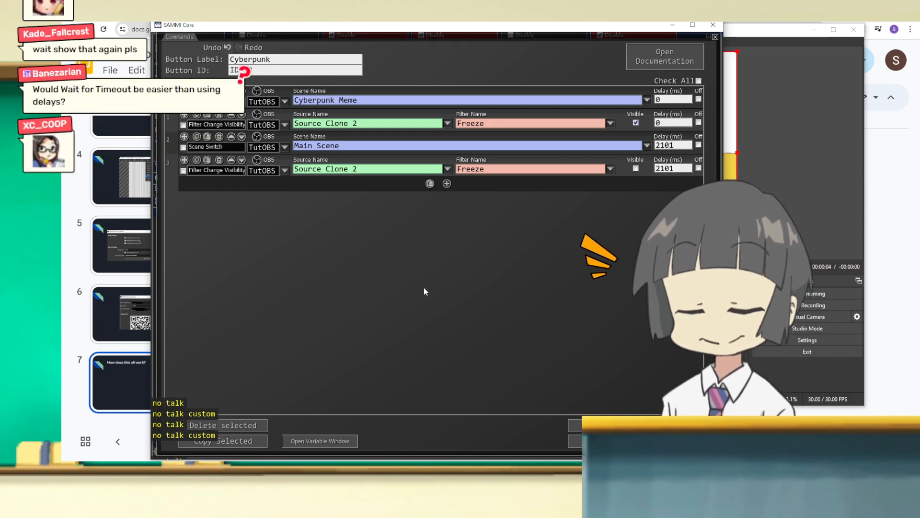
left_click(637, 426)
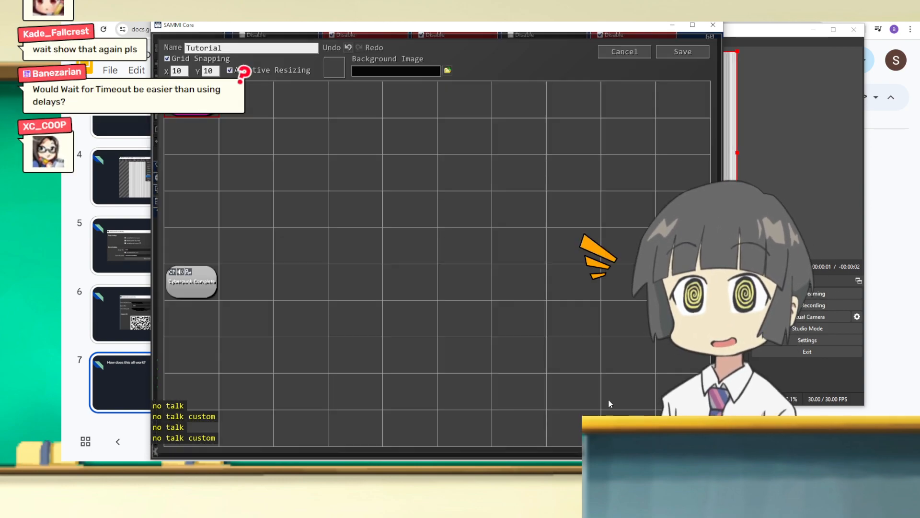
double_click(191, 282)
left_click(195, 183)
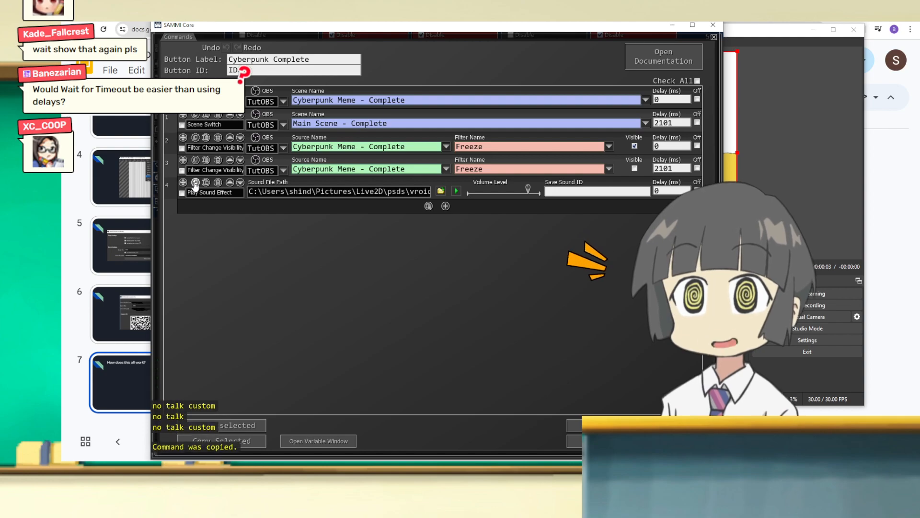
Step: Preview the Play Sound Effect command's audio file in Cyberpunk Complete and close its command list
left_click(457, 192)
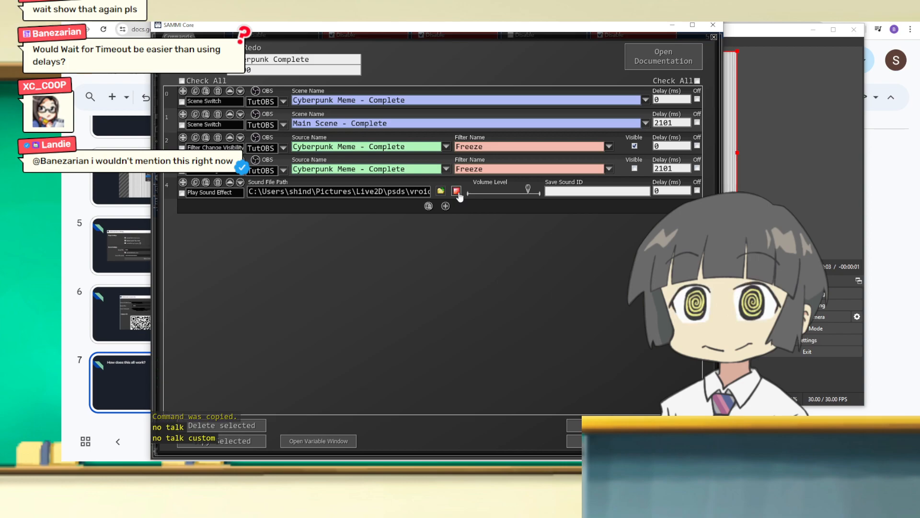
left_click(457, 191)
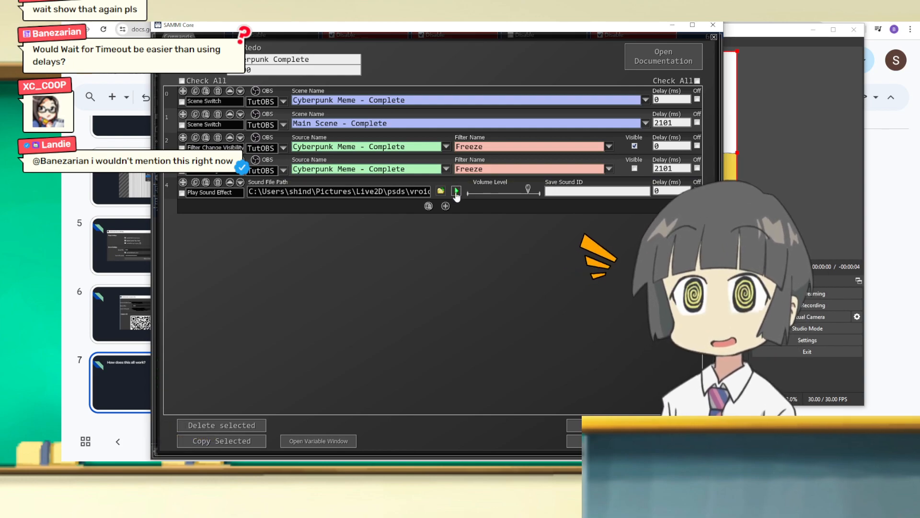
left_click(456, 191)
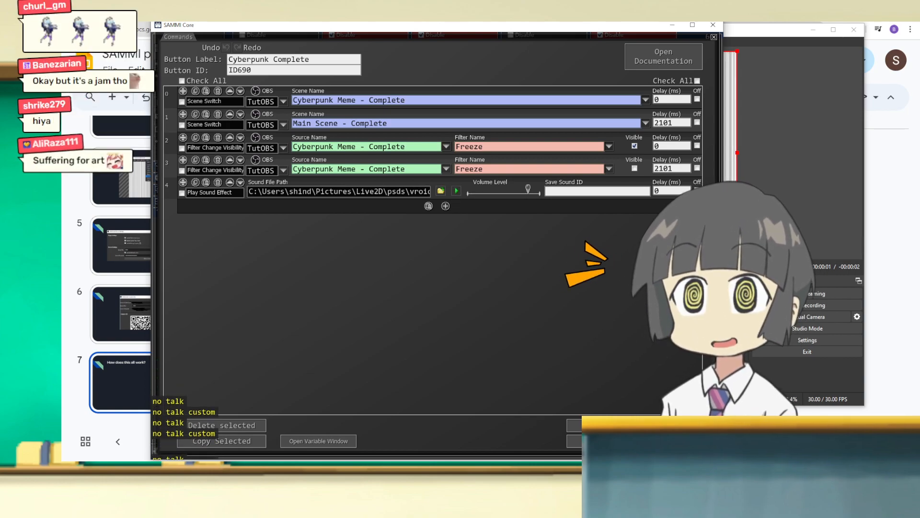
left_click(714, 36)
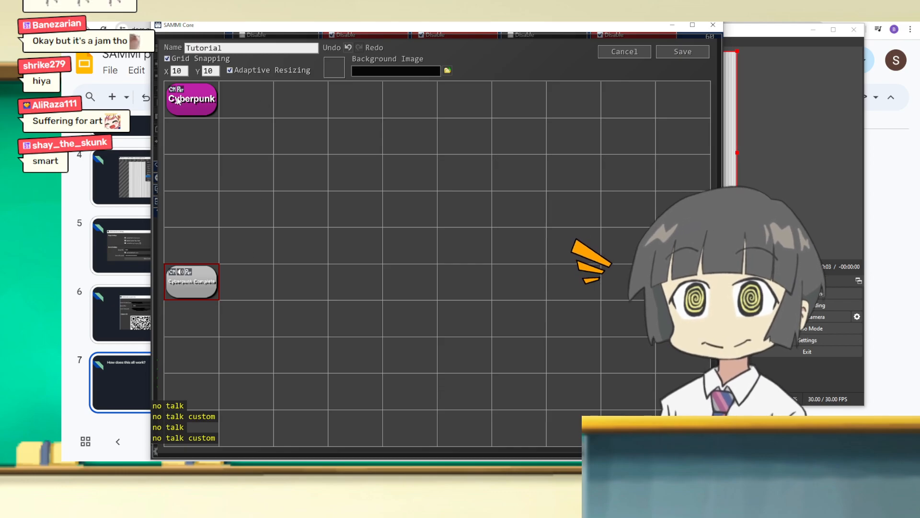
Step: Examine the Cyberpunk Meme scene and its Meme Text source in OBS beside the Cyberpunk button's commands, and close the command list
double_click(192, 100)
left_click_drag(329, 29, 0, 50)
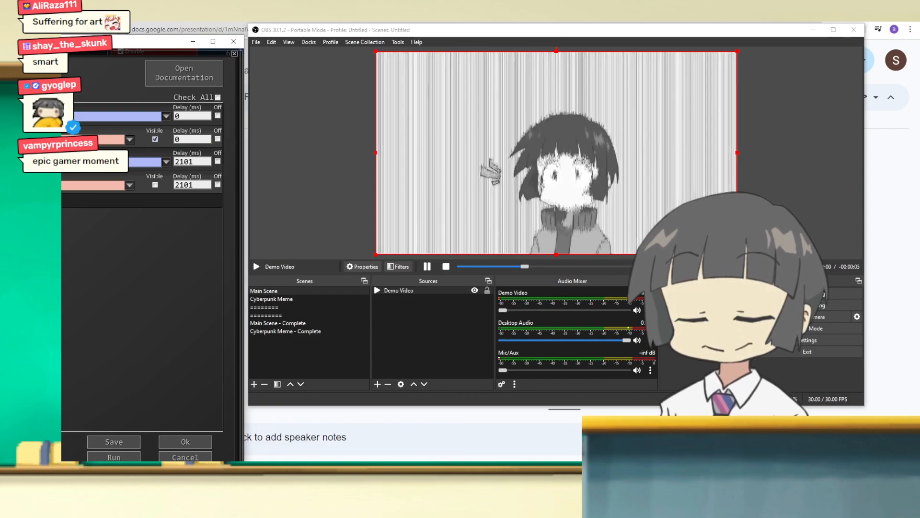
left_click(293, 300)
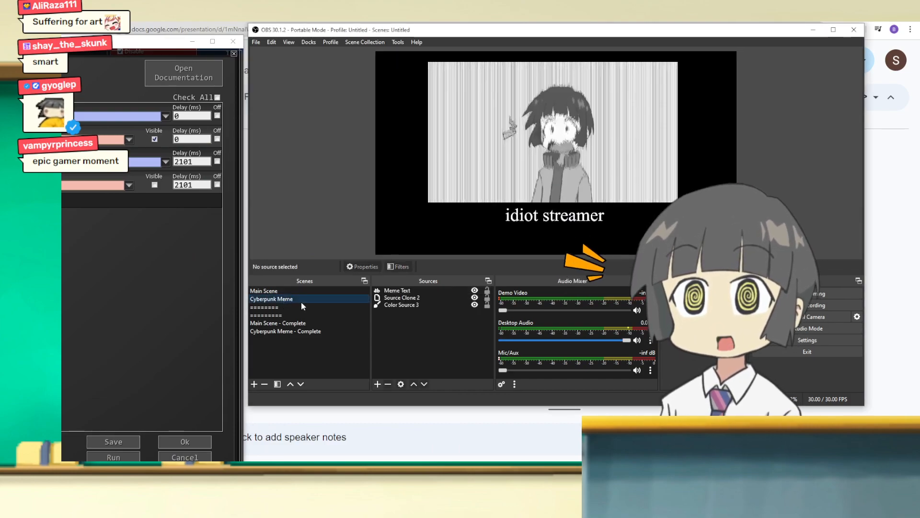
left_click(530, 217)
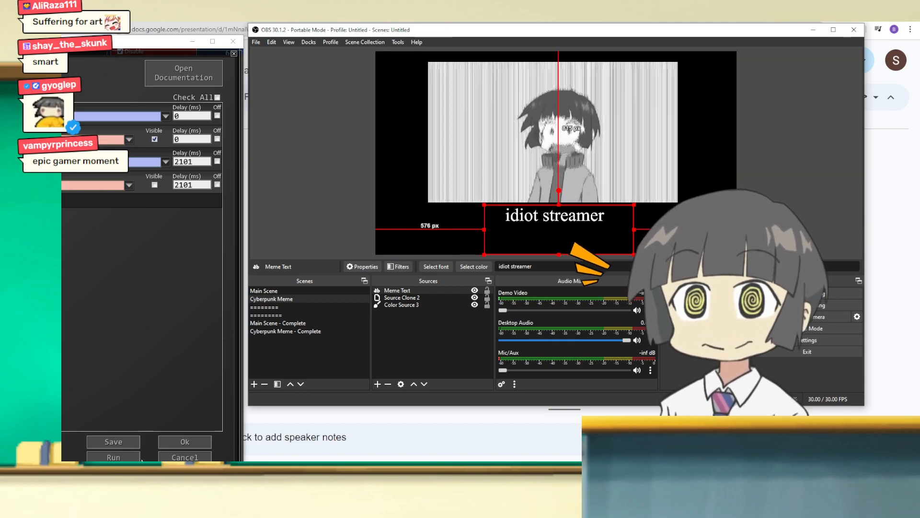
left_click(185, 441)
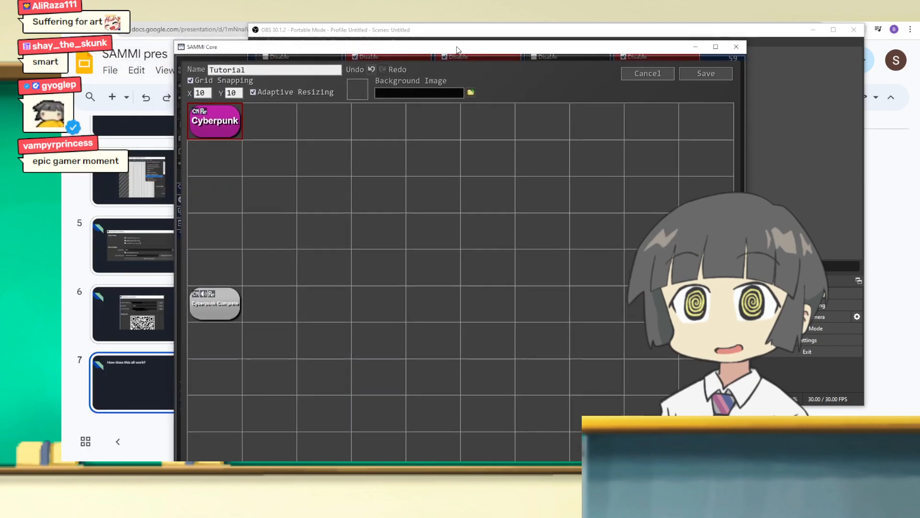
Step: Switch to the Twitch Channel Points page in the browser and start a custom reward named cyberpunk meme
left_click_drag(458, 50, 433, 49)
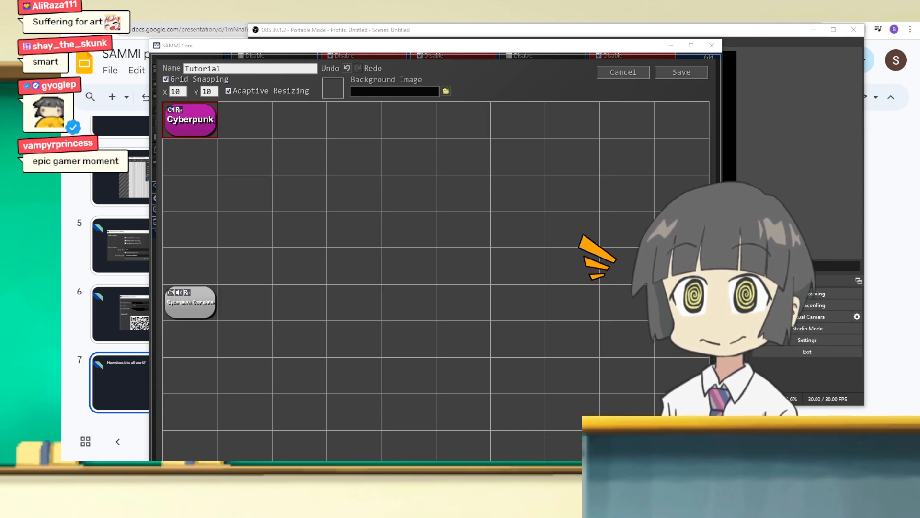
left_click_drag(61, 110, 451, 80)
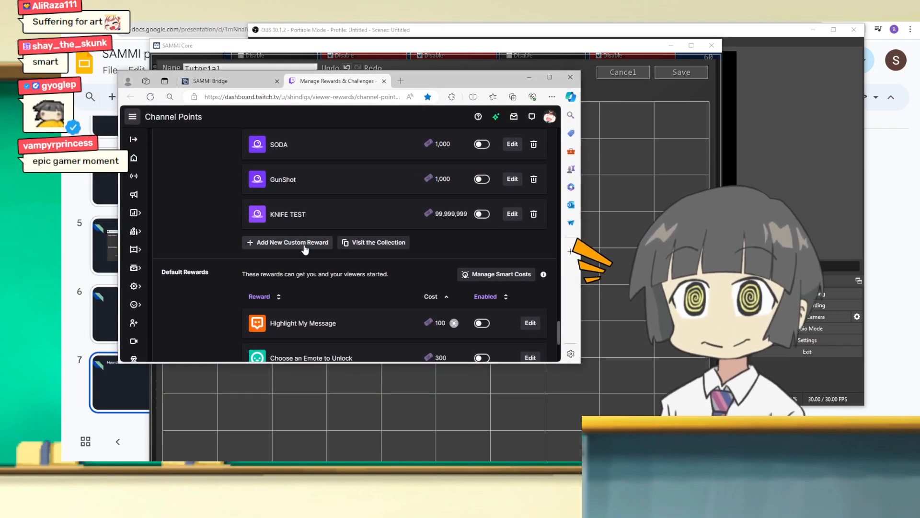
left_click(253, 245)
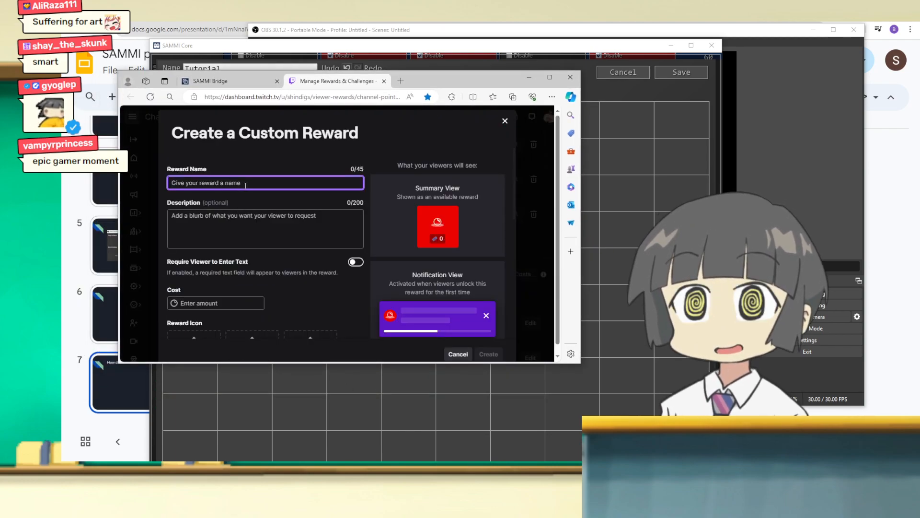
type("cyberpunk meme")
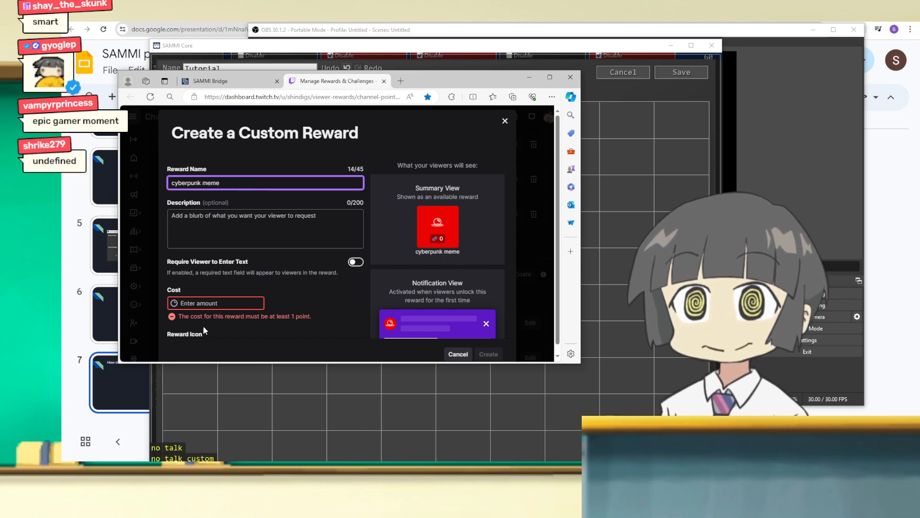
Step: Set the reward's cost to 999999999 points and create the reward
left_click(211, 303)
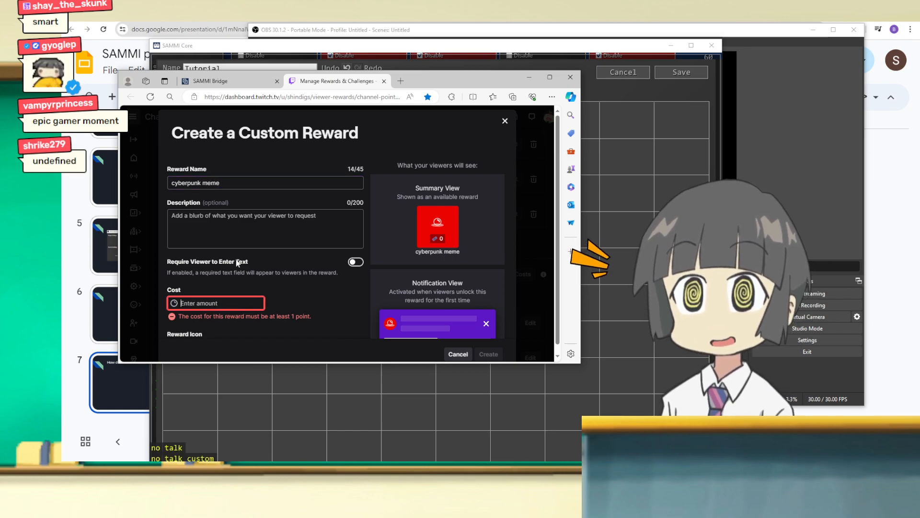
type("999999999")
scroll(317, 286, "down", 1)
scroll(307, 295, "up", 1)
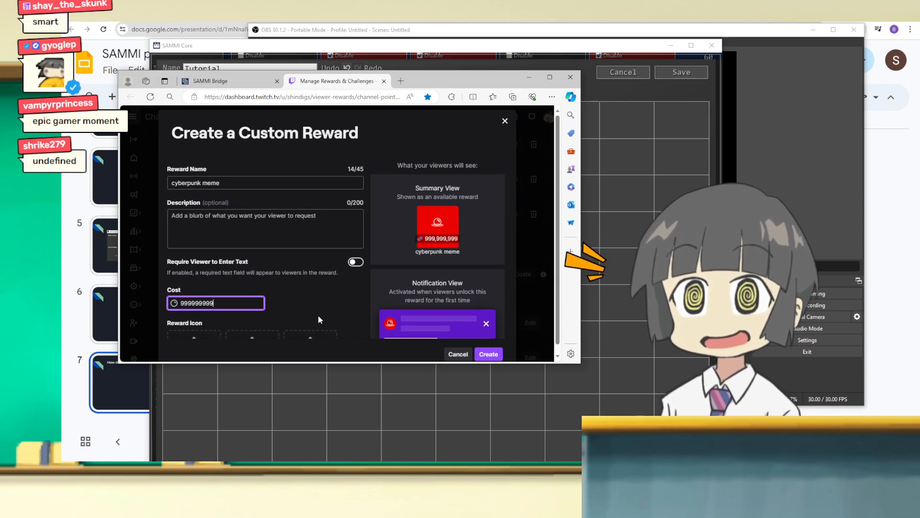
scroll(318, 315, "down", 3)
scroll(320, 320, "up", 2)
scroll(318, 314, "up", 1)
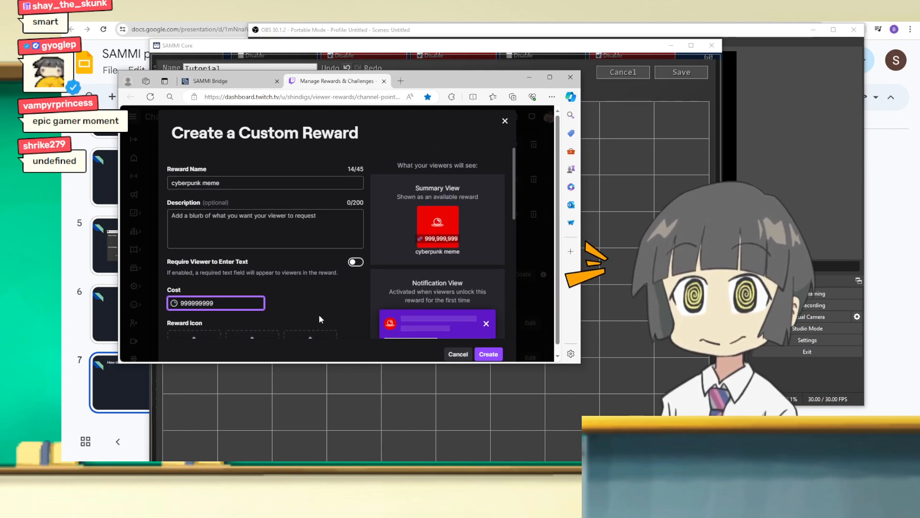
scroll(350, 306, "down", 1)
left_click(488, 356)
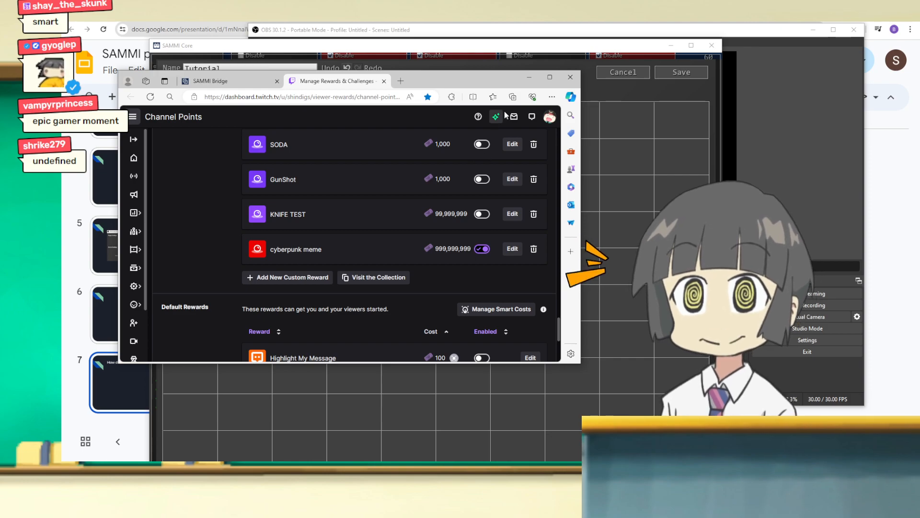
Step: Edit the cyberpunk meme reward to require viewers to enter text, and save it
left_click(529, 77)
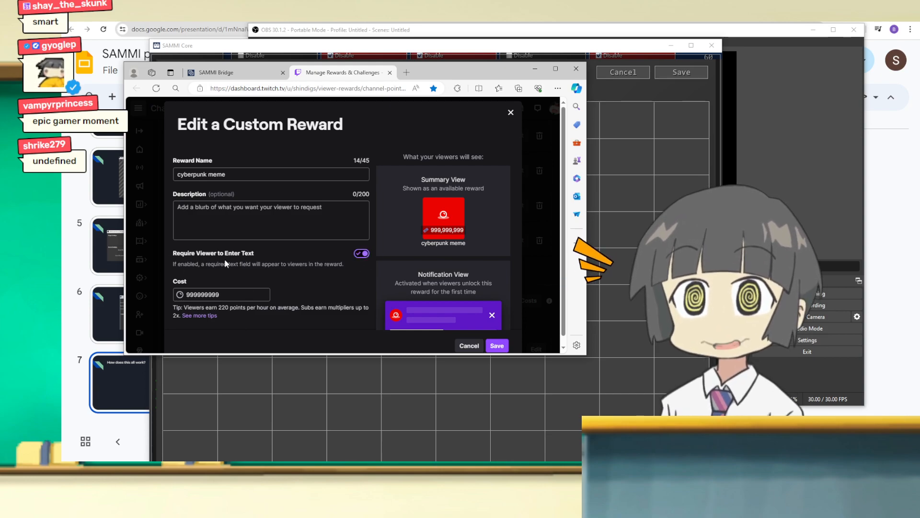
left_click(497, 346)
left_click(569, 261)
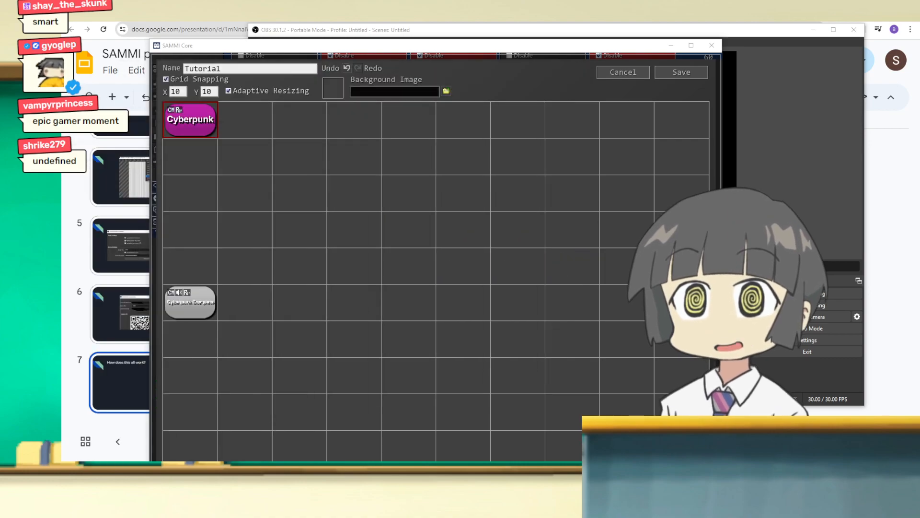
Step: Add a Twitch Channel Point Redemption trigger to the Cyberpunk button in SAMMI
right_click(193, 115)
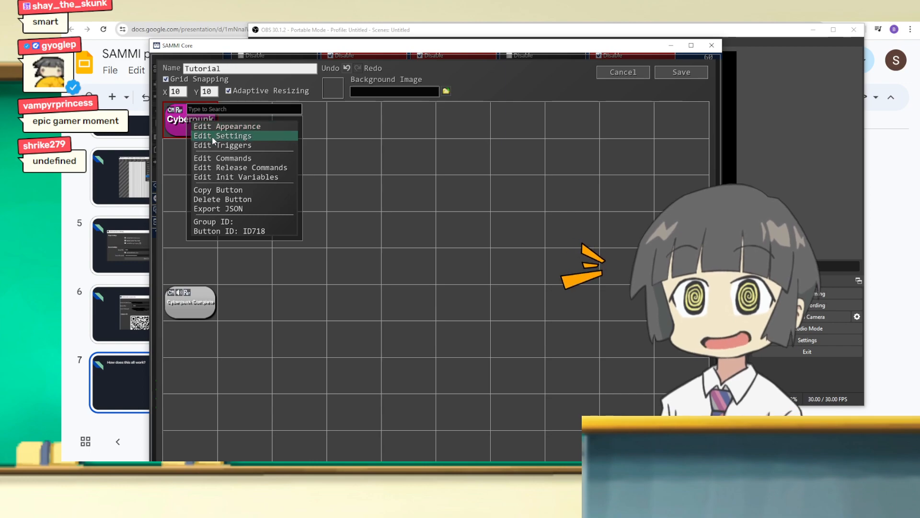
left_click(213, 143)
left_click(427, 147)
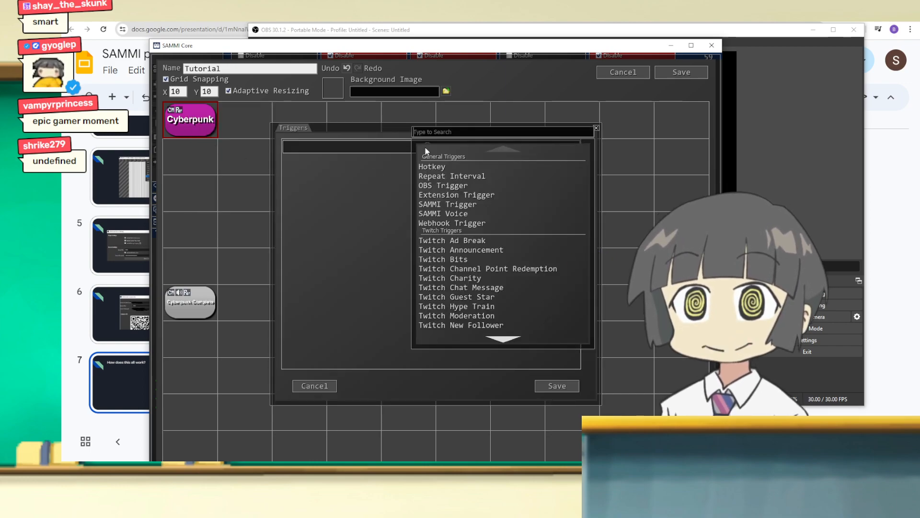
scroll(506, 275, "down", 1)
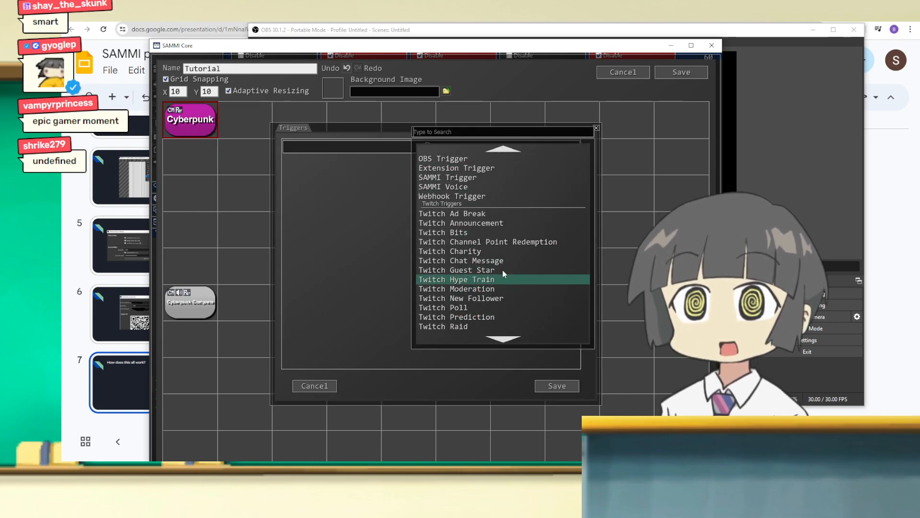
left_click(481, 243)
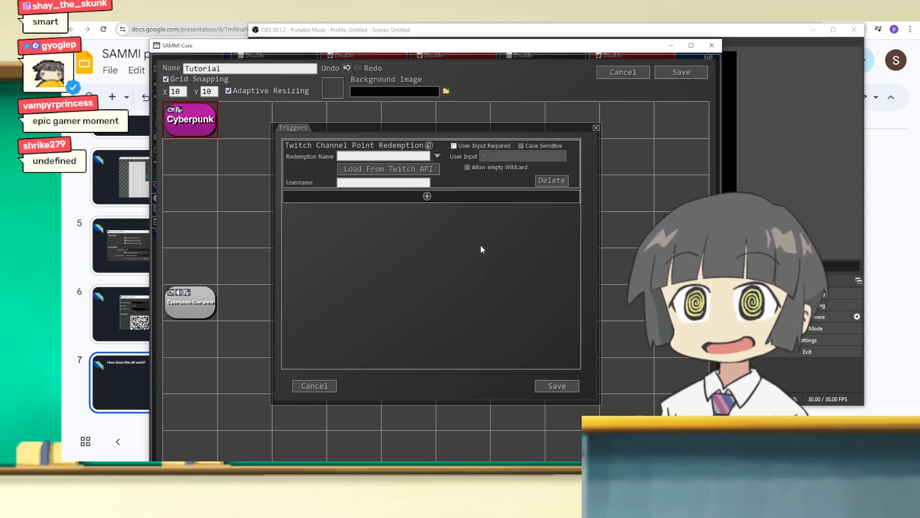
Step: Load the rewards from the Twitch API, choose cyberpunk meme as the redemption name, and enable User Input Required
left_click(439, 170)
left_click(437, 156)
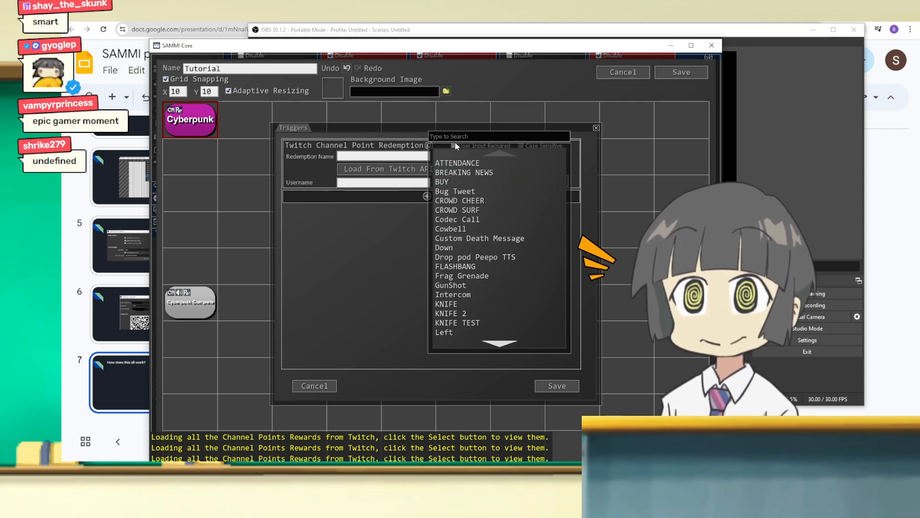
key("BackSpace")
key("BackSpace")
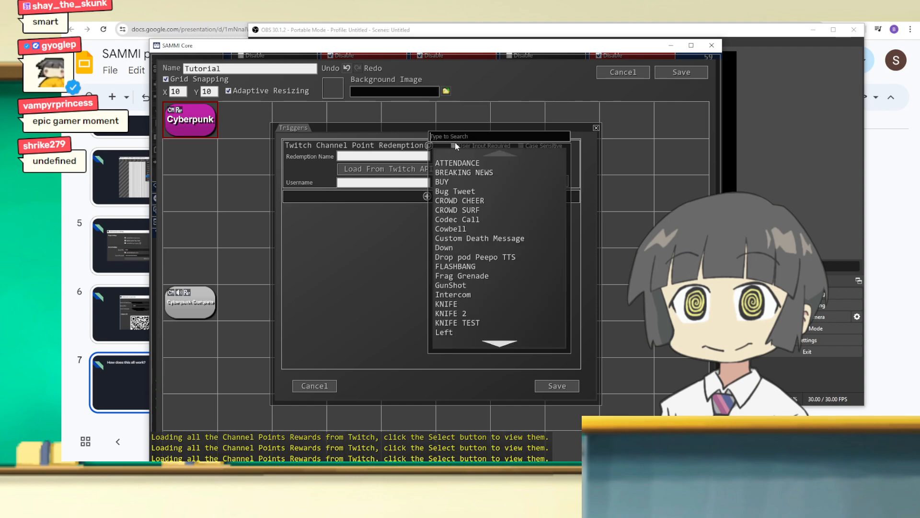
type("cyb")
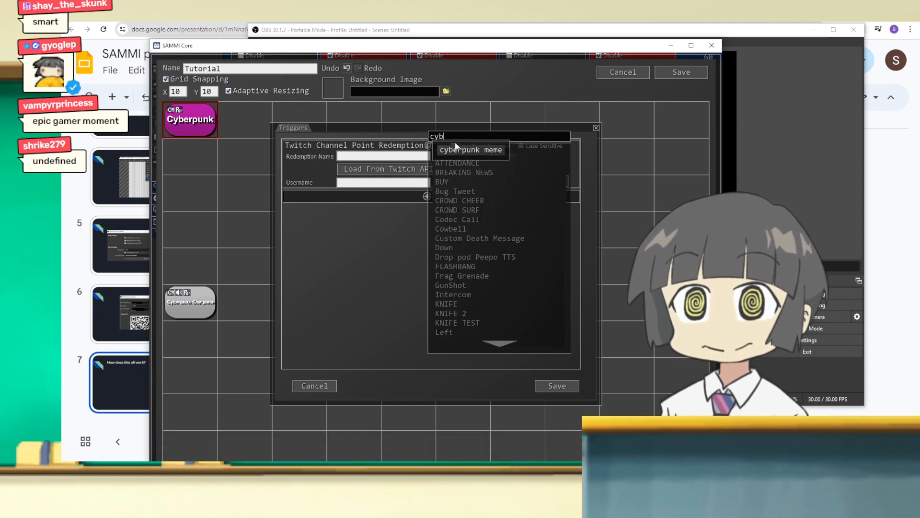
left_click(452, 149)
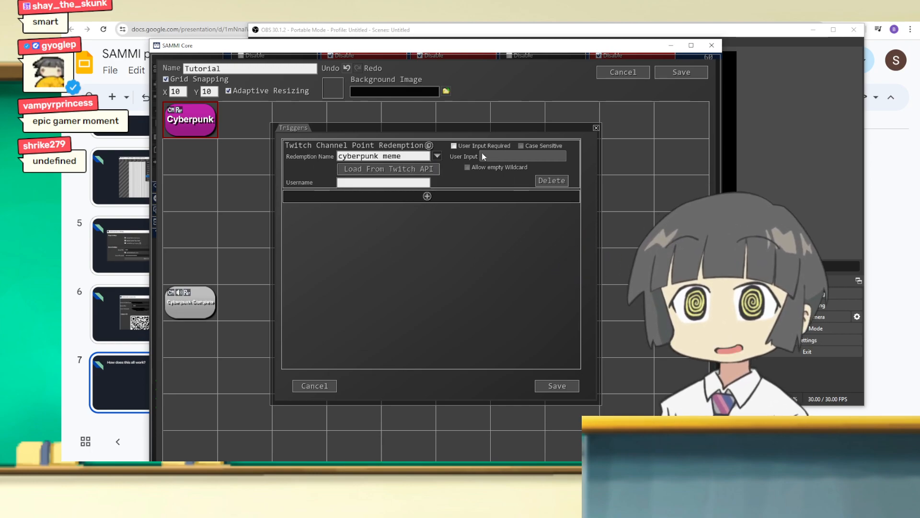
left_click(453, 146)
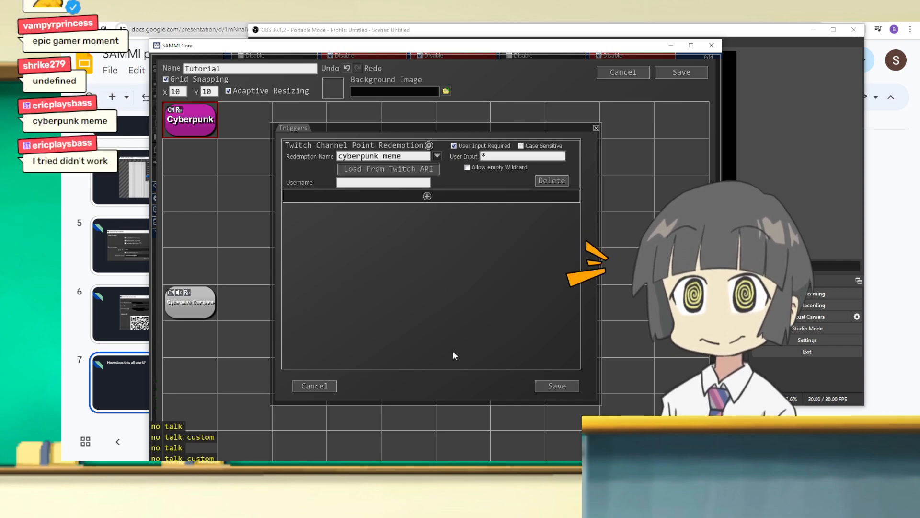
Step: Examine the list of trigger types available for the Cyberpunk button, including the Twitch and YouTube triggers
left_click(439, 195)
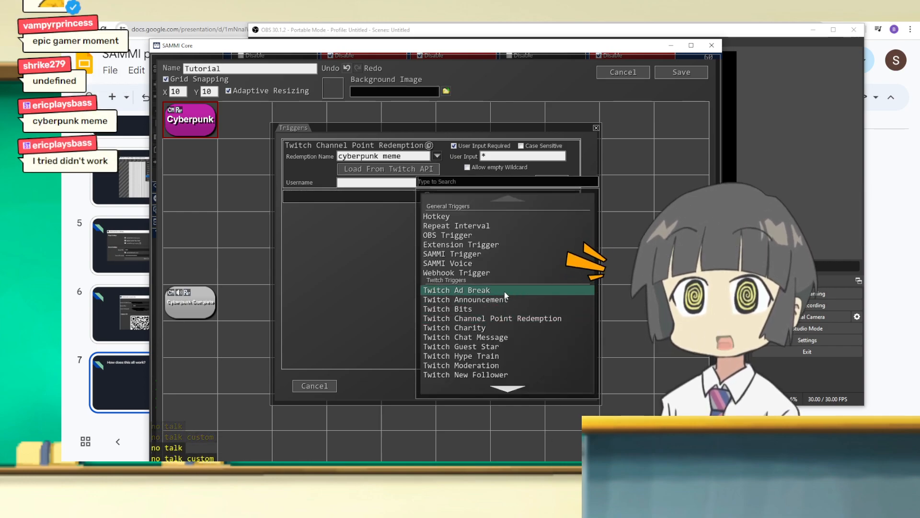
scroll(533, 361, "down", 1)
scroll(533, 360, "up", 2)
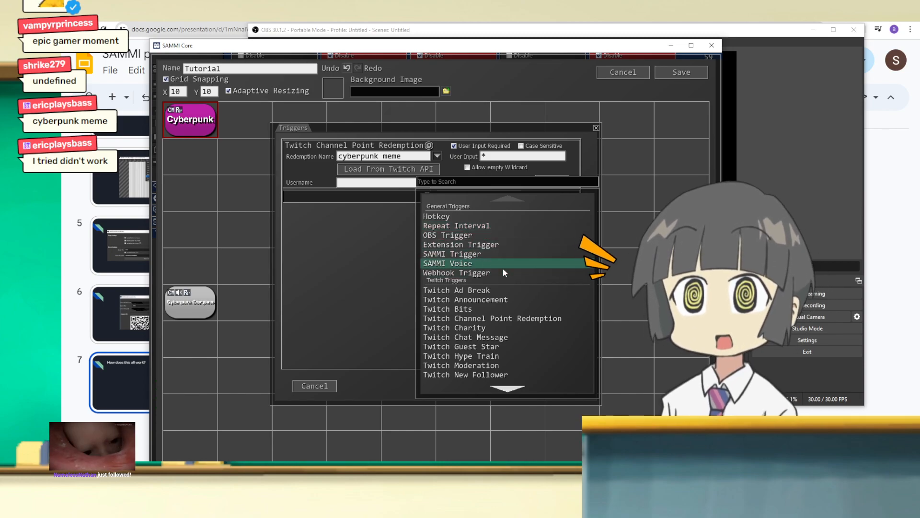
scroll(500, 269, "down", 3)
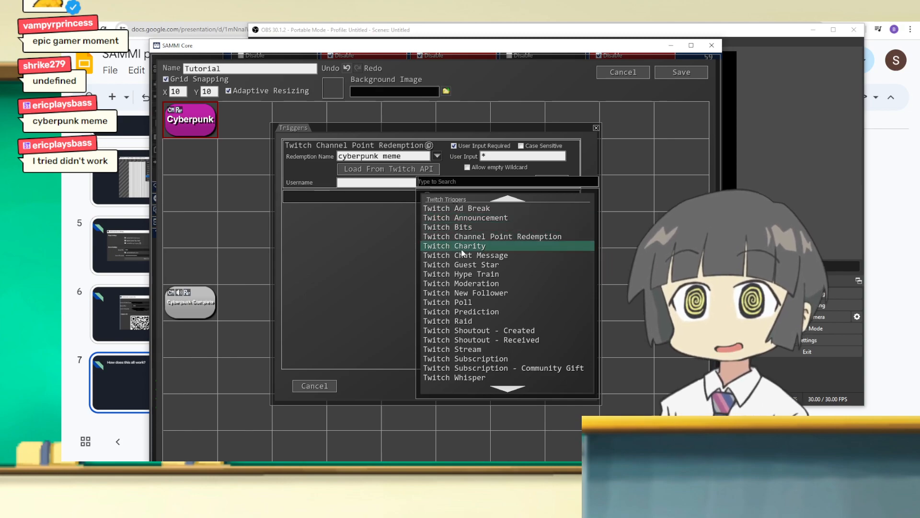
scroll(536, 247, "down", 1)
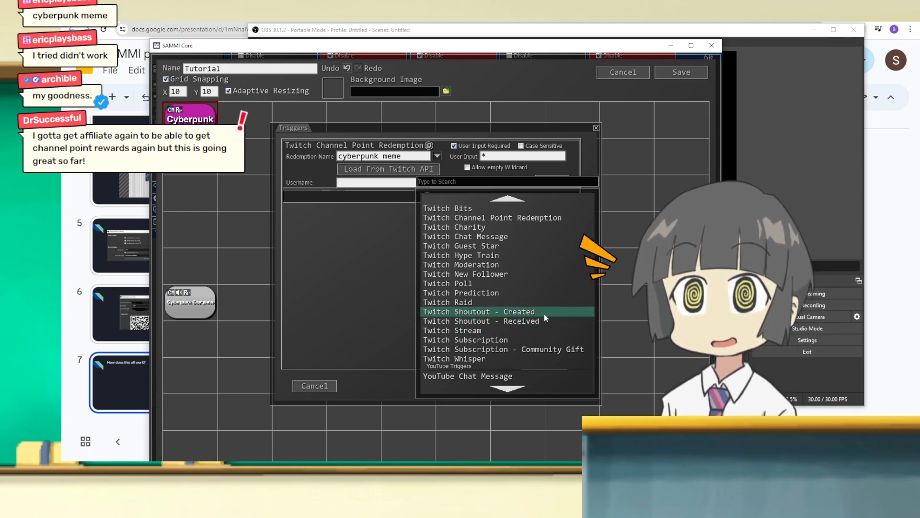
scroll(544, 314, "down", 1)
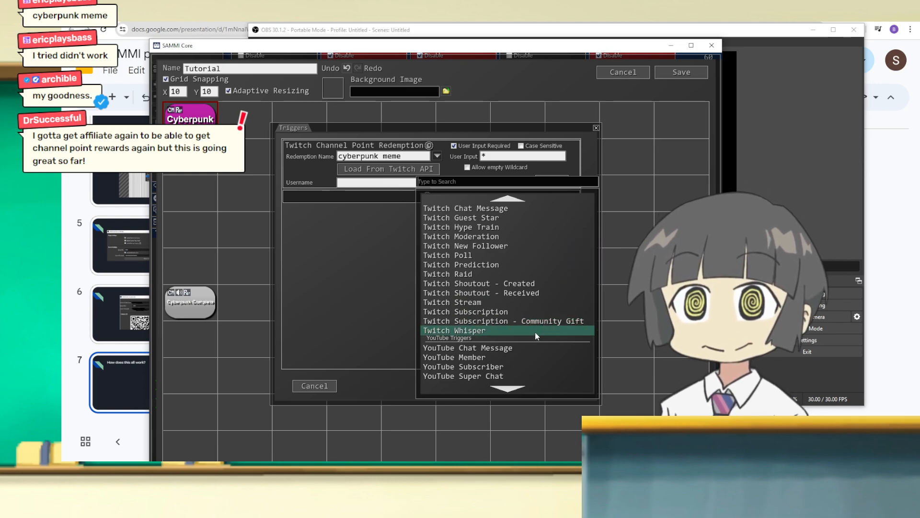
scroll(534, 324, "up", 3)
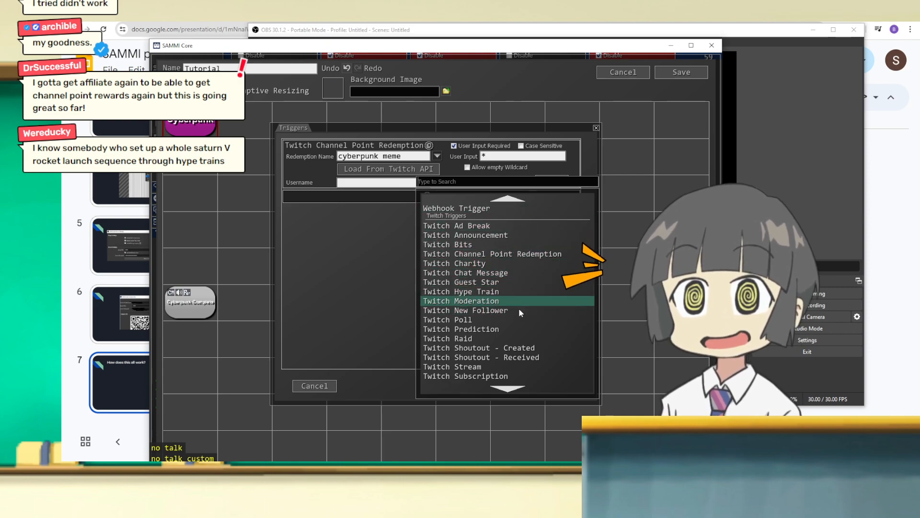
scroll(518, 303, "down", 3)
scroll(508, 331, "up", 2)
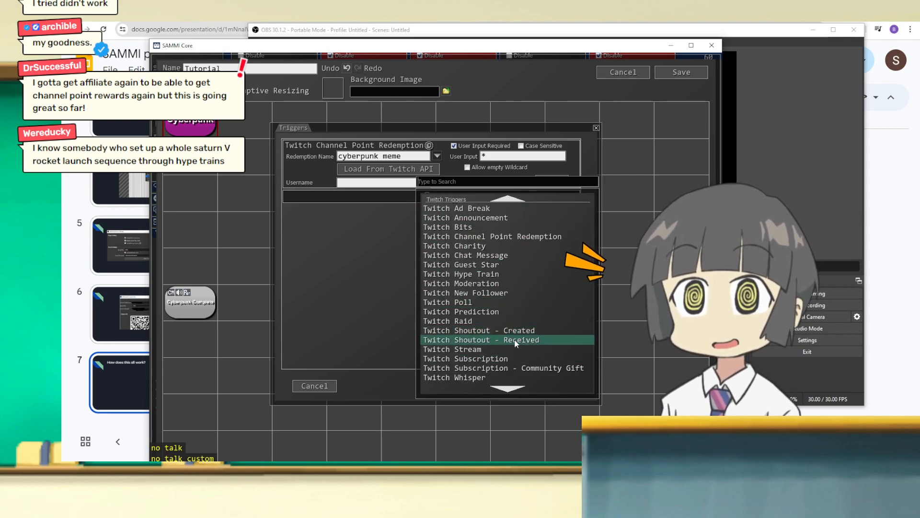
left_click(338, 262)
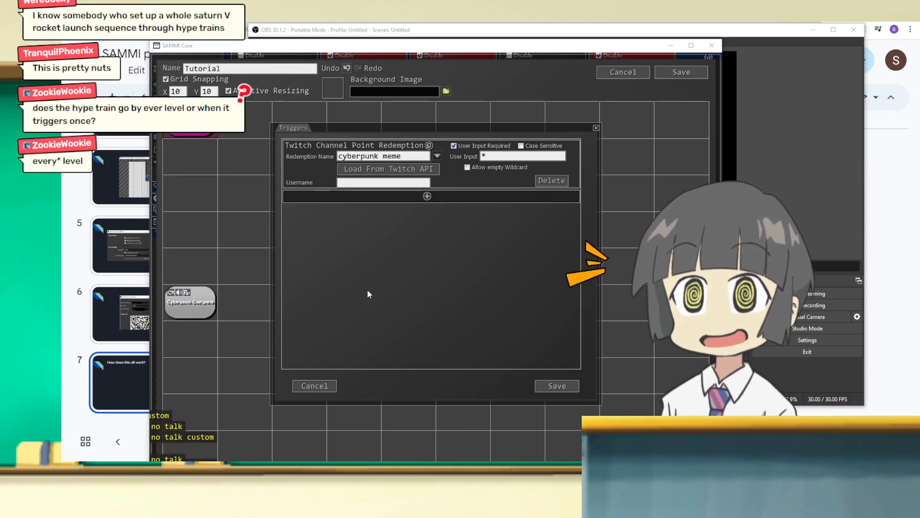
Step: Add a Twitch Hype Train trigger to the Cyberpunk button and view its type options
left_click(418, 194)
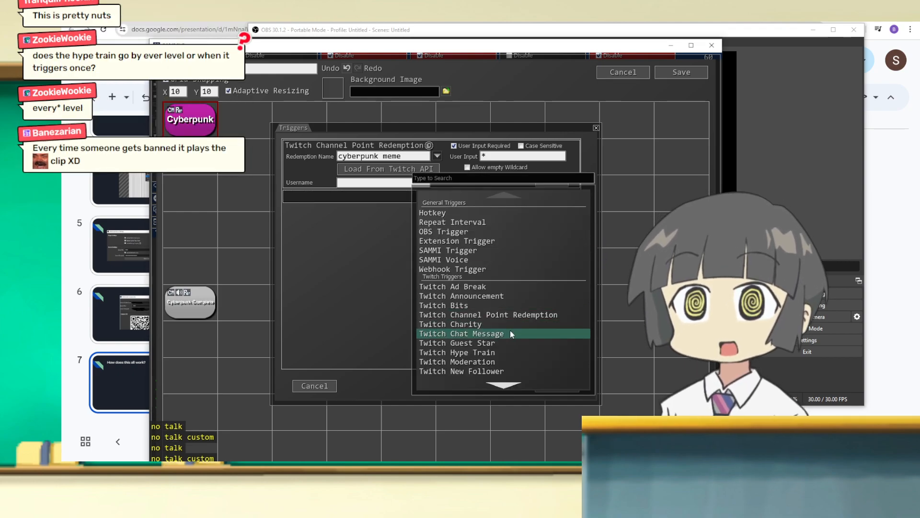
scroll(507, 316, "down", 3)
left_click(503, 307)
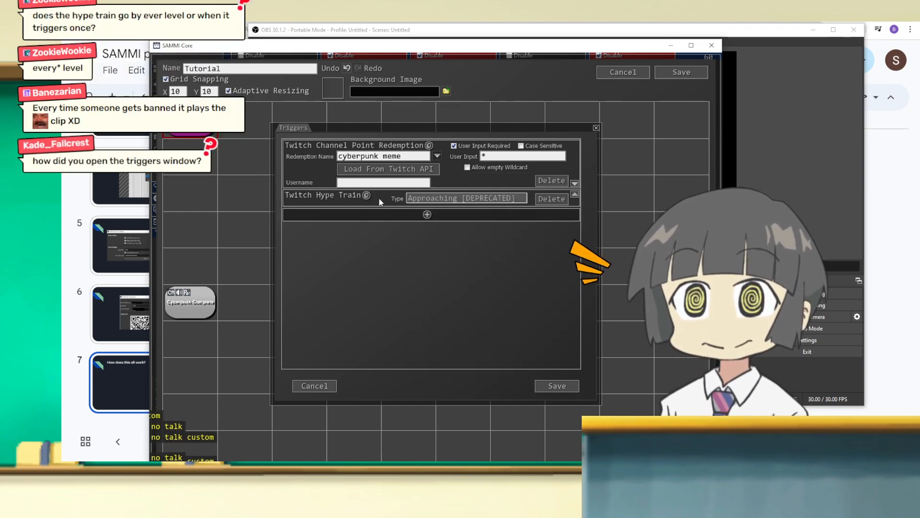
left_click(477, 198)
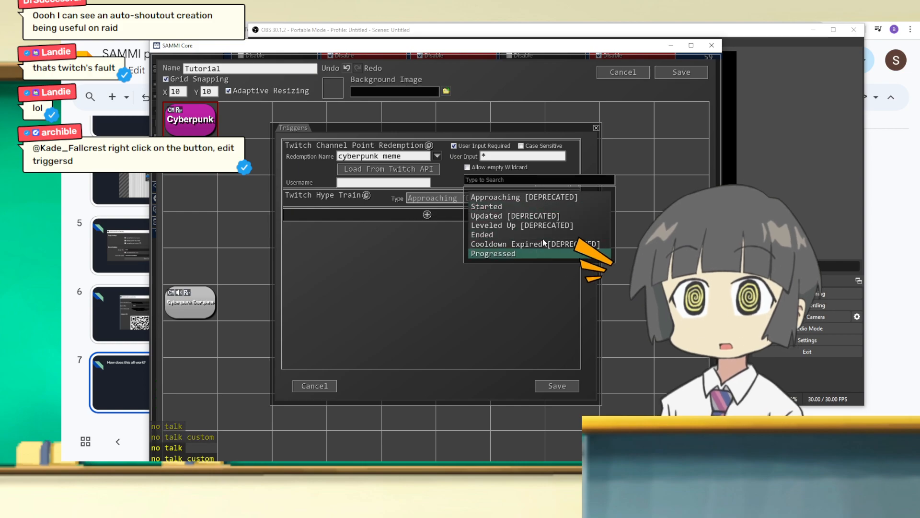
left_click(423, 336)
left_click(427, 214)
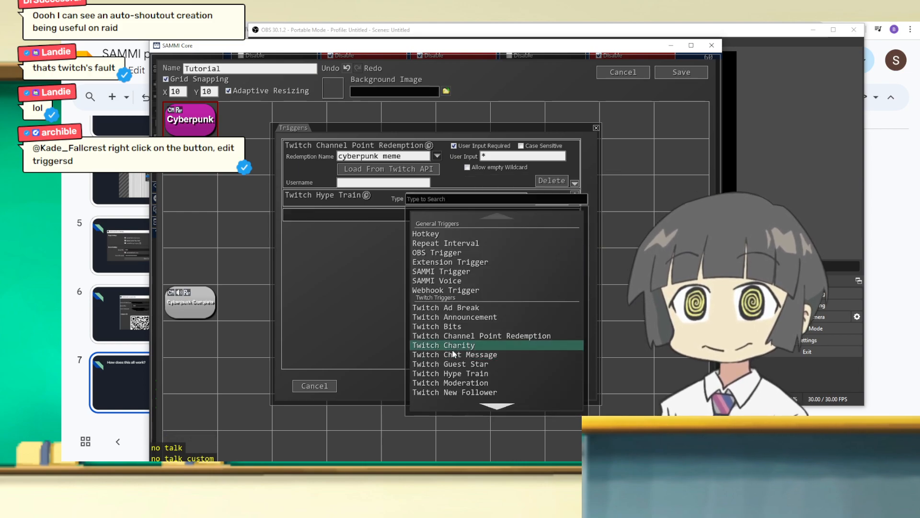
scroll(468, 307, "down", 1)
left_click(468, 300)
left_click(551, 217)
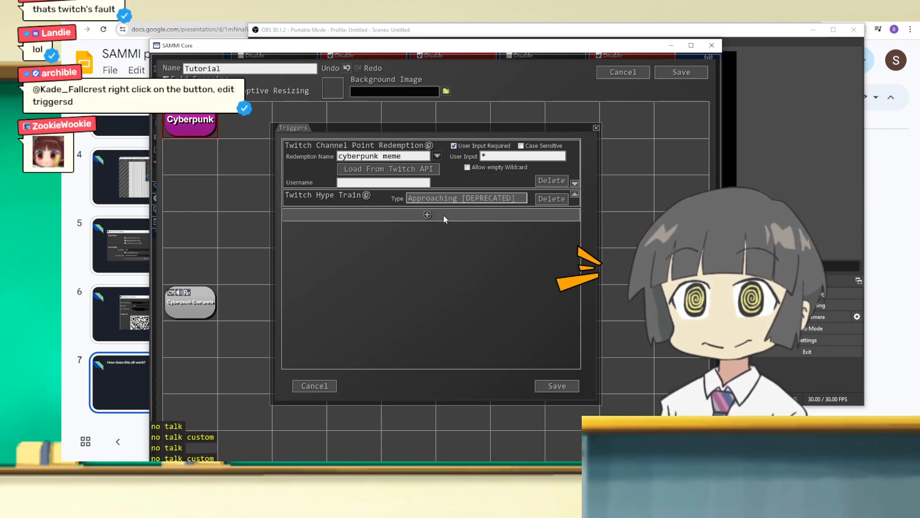
Step: Add a Twitch Bits trigger and a Twitch Subscription - Community Gift trigger below the Hype Train trigger
left_click(444, 215)
left_click(503, 328)
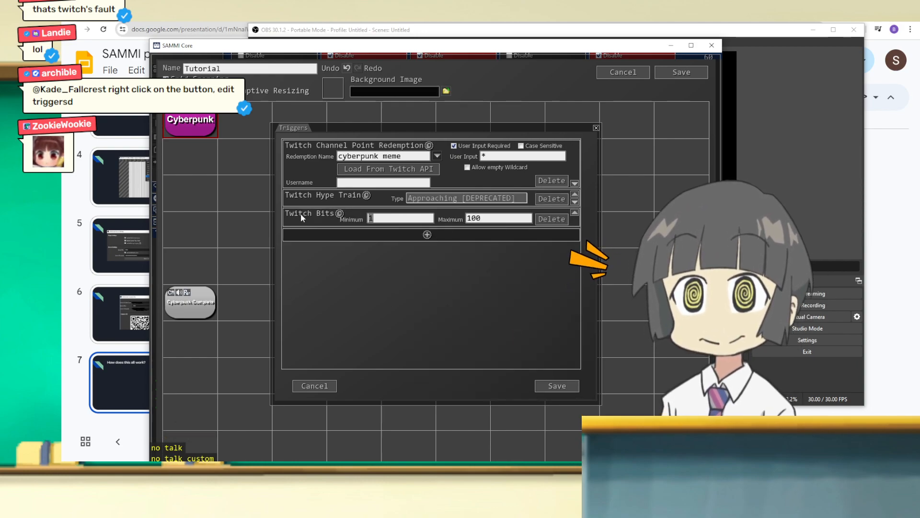
key("Tab")
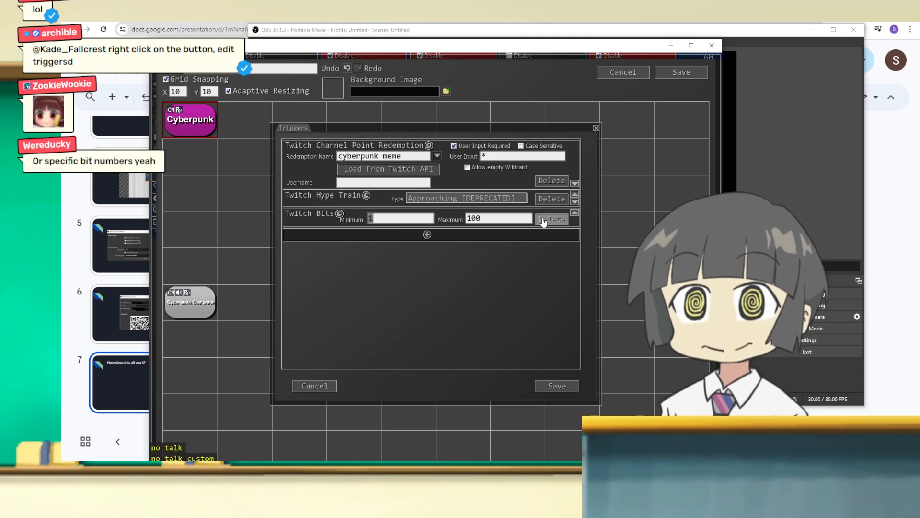
left_click(427, 235)
scroll(503, 353, "down", 4)
left_click(489, 357)
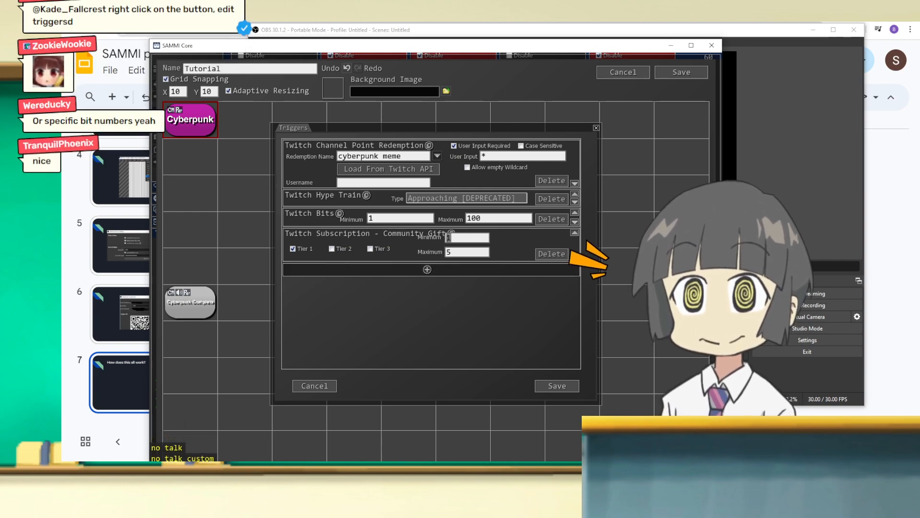
Step: Delete the Community Gift, Bits and Hype Train triggers, keeping the cyberpunk meme redemption trigger
left_click(544, 252)
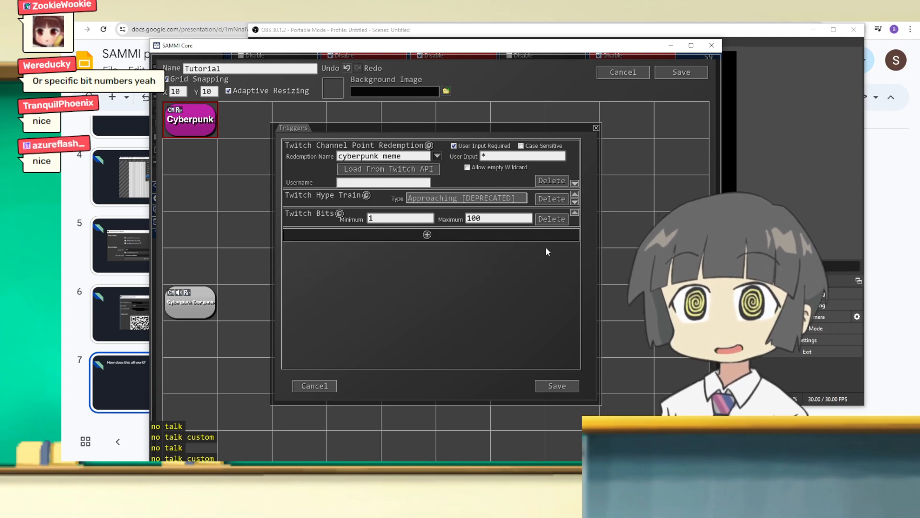
left_click(553, 219)
left_click(552, 199)
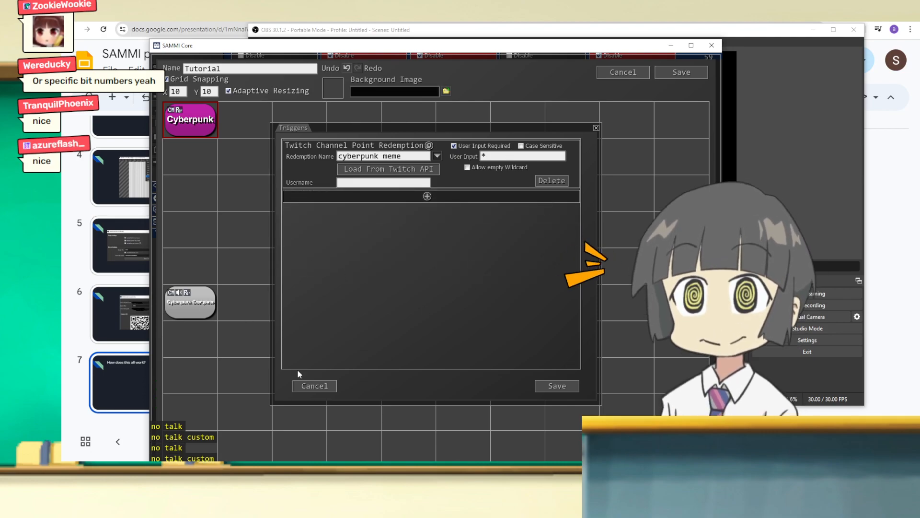
Step: Add a second Twitch Channel Point Redemption trigger with the redemption name Down, and delete it again
left_click(422, 201)
left_click(483, 321)
left_click(438, 206)
left_click(508, 307)
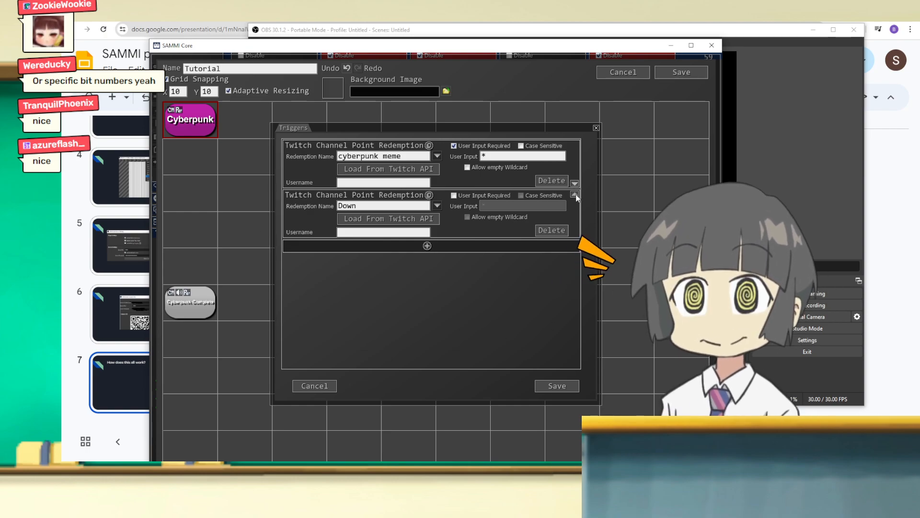
left_click(552, 231)
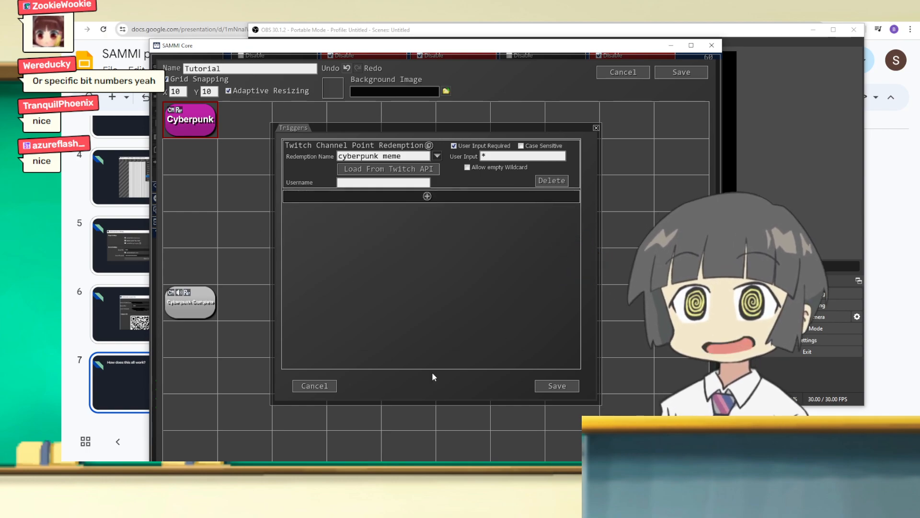
Step: Save the Cyberpunk button's triggers and add a Trigger Pull Data command to the end of its command list
left_click(558, 387)
double_click(193, 123)
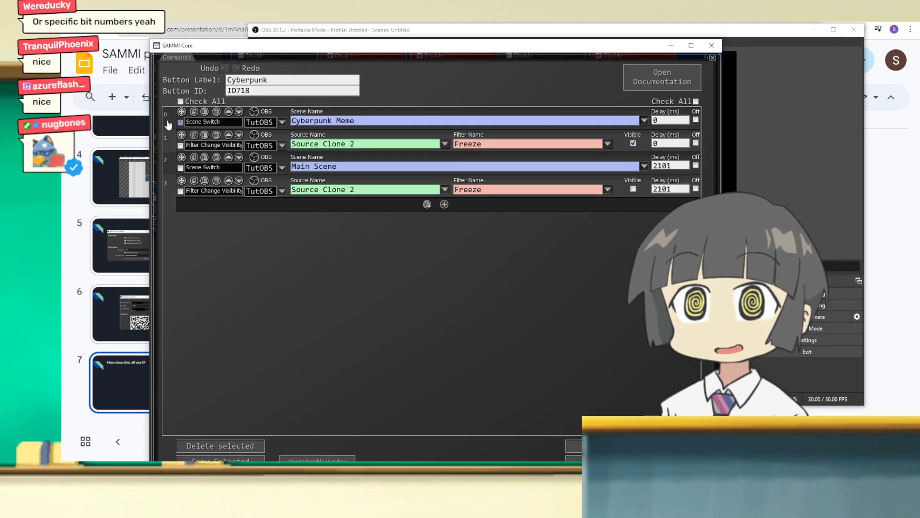
left_click(443, 205)
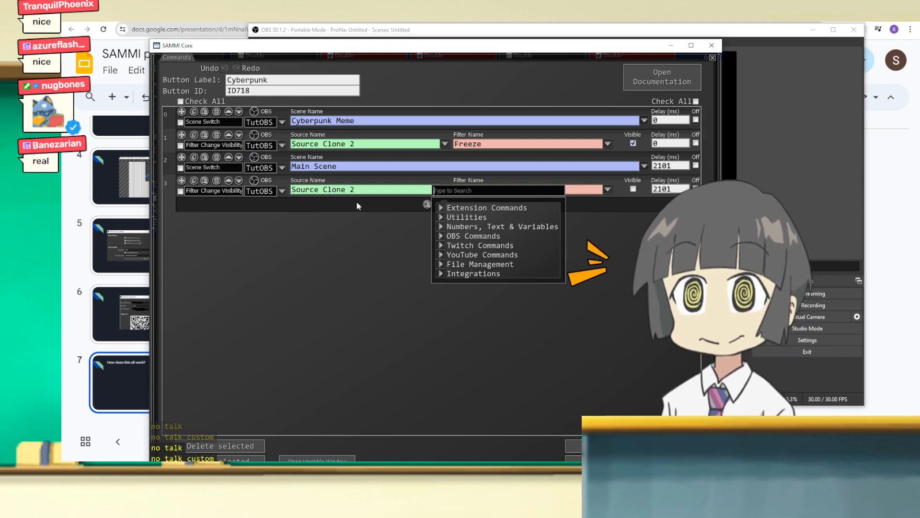
type("pull")
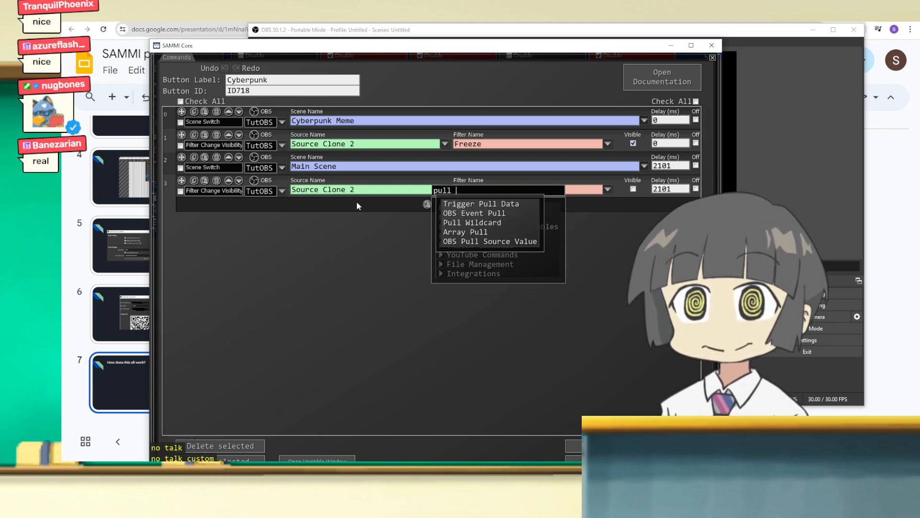
left_click(457, 205)
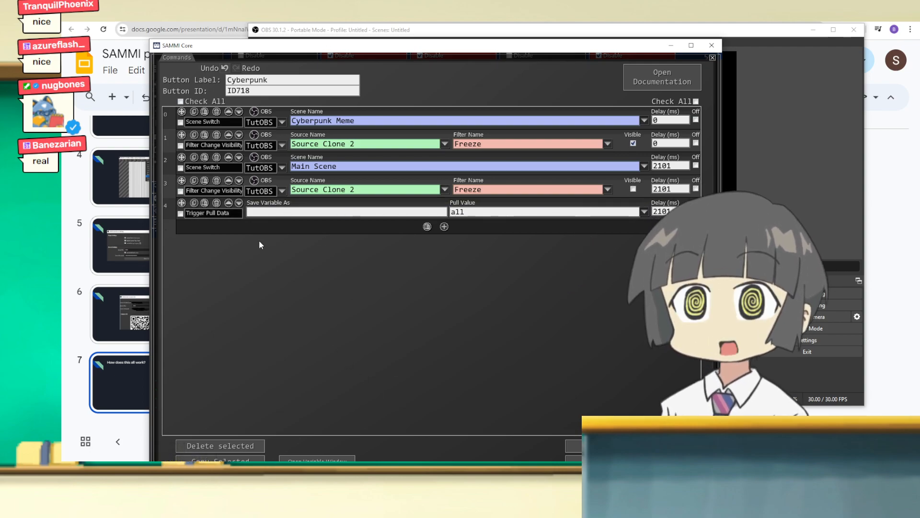
Step: Set the Trigger Pull Data command to pull the channel point redemption's User Name and save it as cyberpunk_user_name
left_click_drag(252, 49, 219, 26)
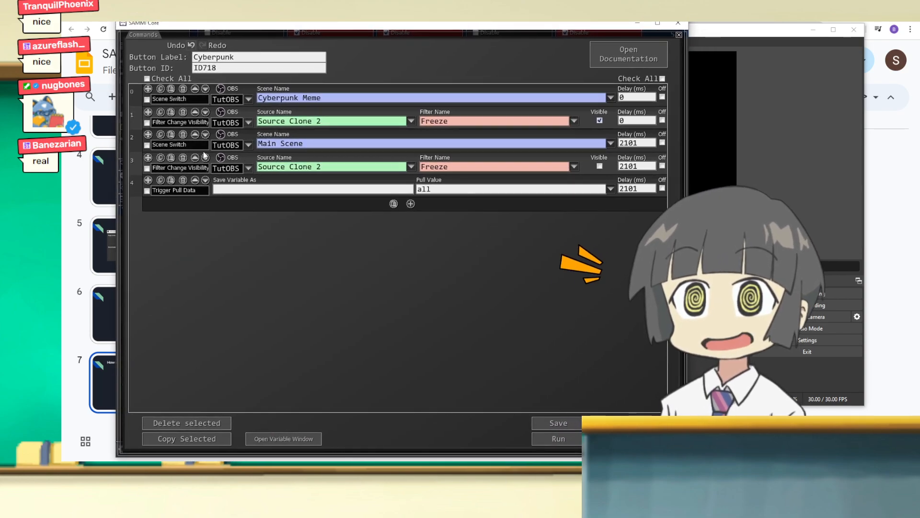
left_click(609, 192)
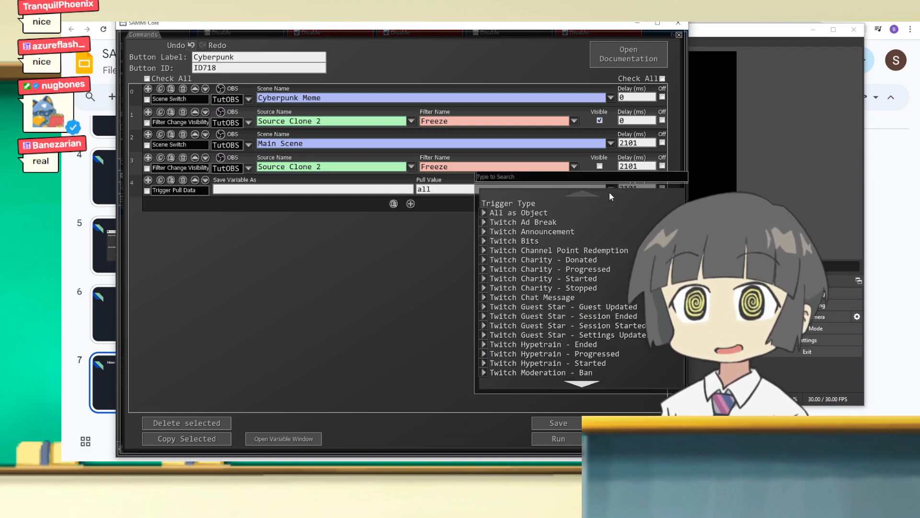
left_click(545, 252)
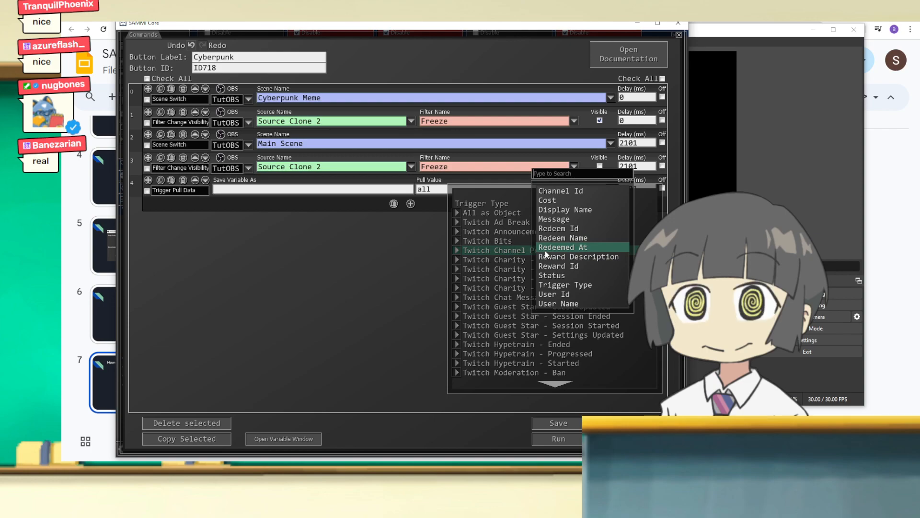
left_click(556, 306)
left_click(243, 189)
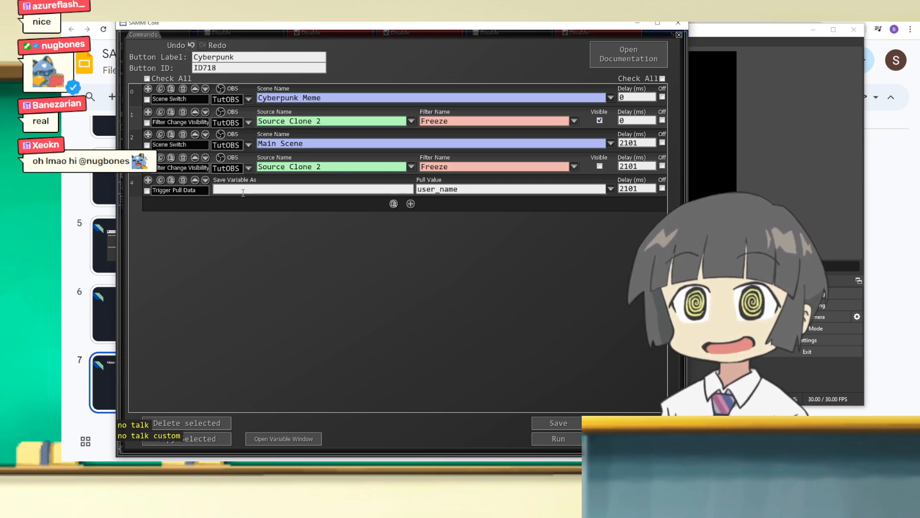
type("cyberpunk_user_name")
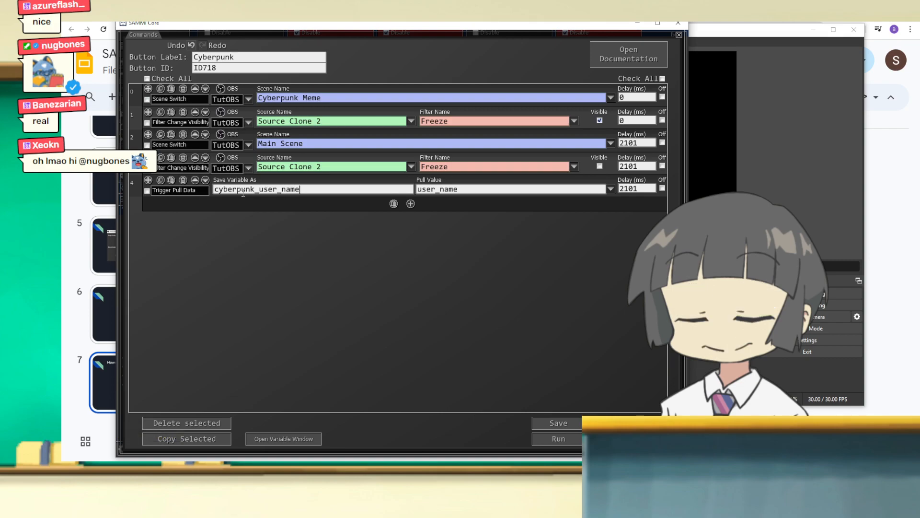
Step: Set the Trigger Pull Data command's delay to 0 ms and move it to the start of the command list
key("Tab")
type("0")
left_click_drag(148, 180, 211, 92)
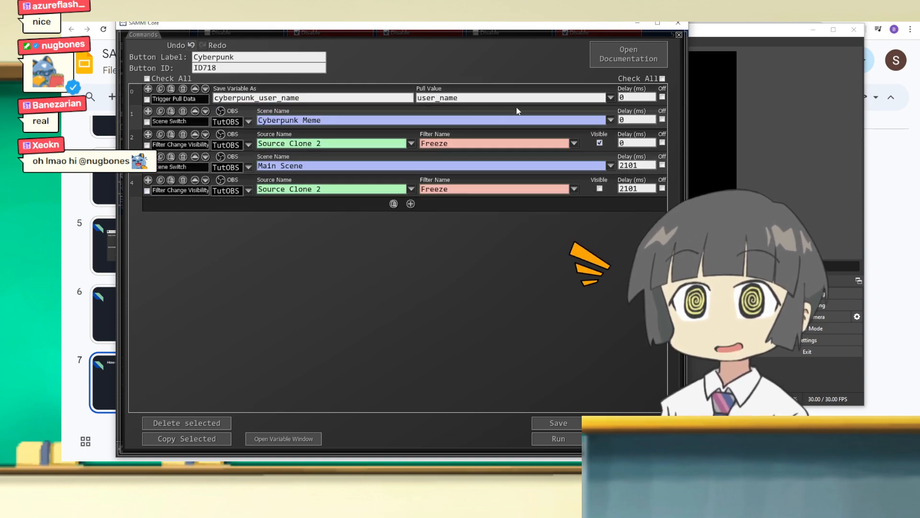
Step: Duplicate the Trigger Pull Data command and set the copy to pull the channel point redemption's Message, saved as cyberpunk_message
left_click(171, 89)
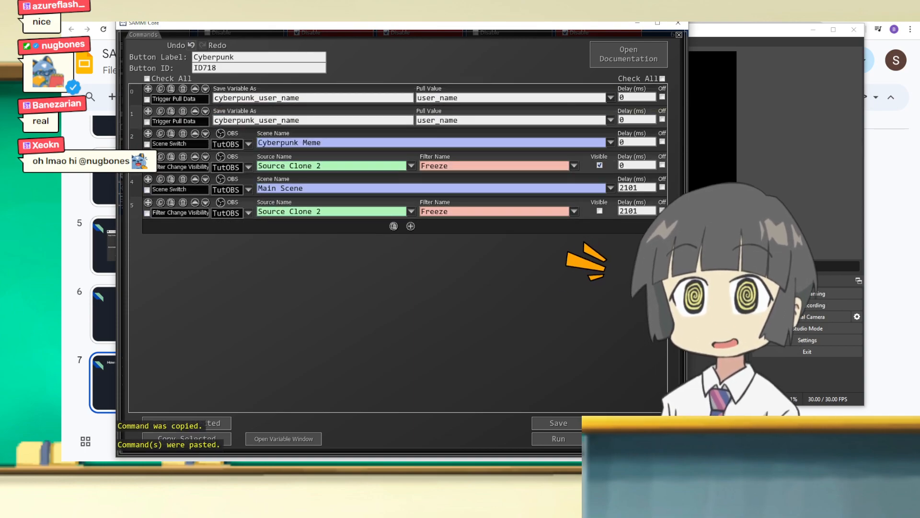
left_click(610, 120)
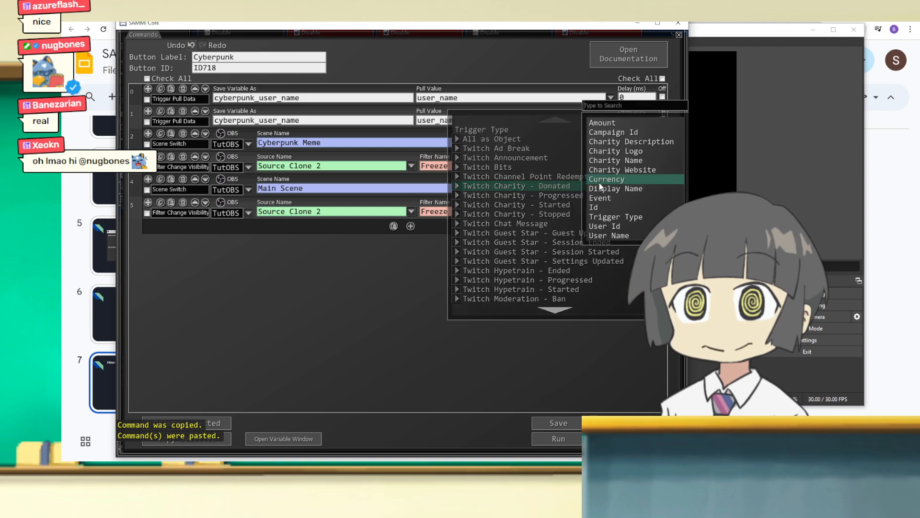
mouse_move(551, 177)
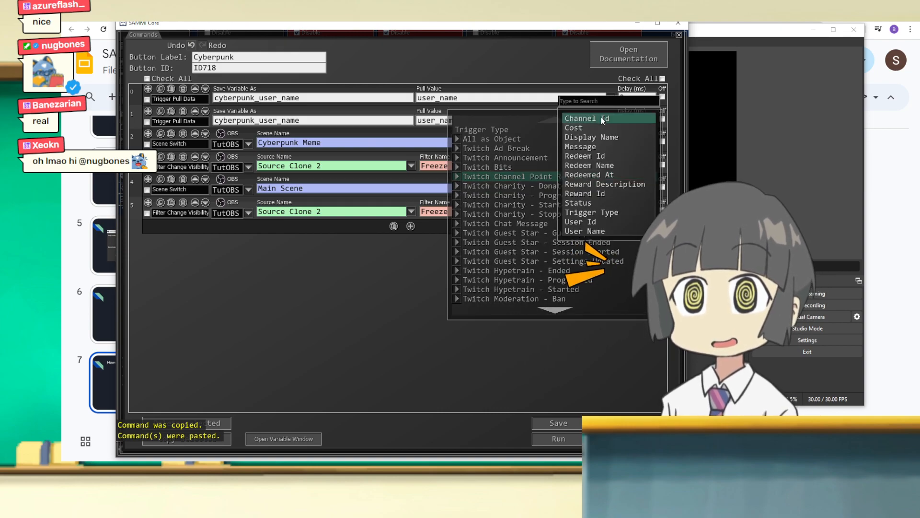
left_click(601, 147)
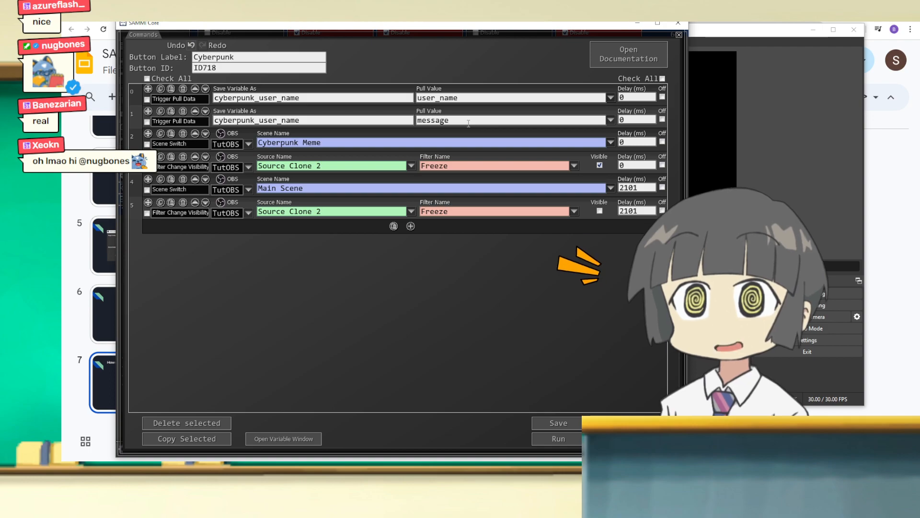
double_click(308, 119)
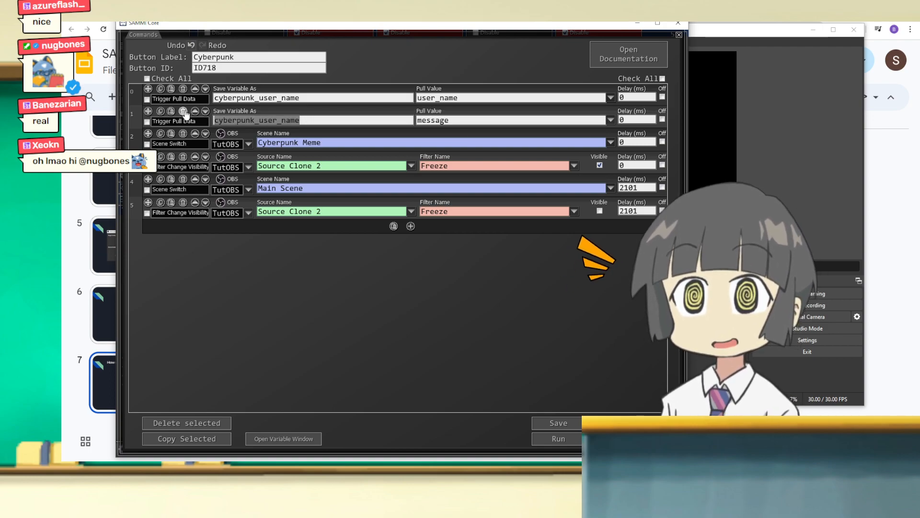
type("cyberpunk_message")
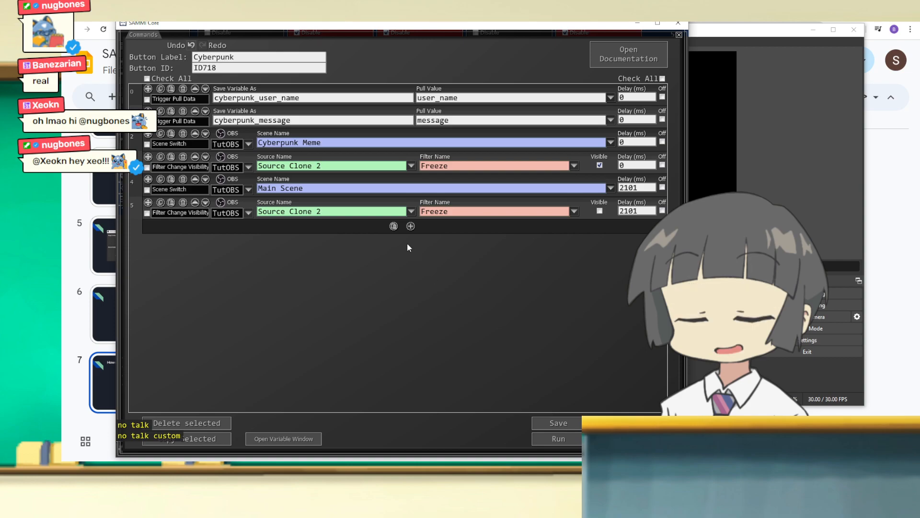
Step: Check the Meme Text source in OBS, and delete the cyberpunk_user_name Trigger Pull Data command from the SAMMI button
left_click(713, 33)
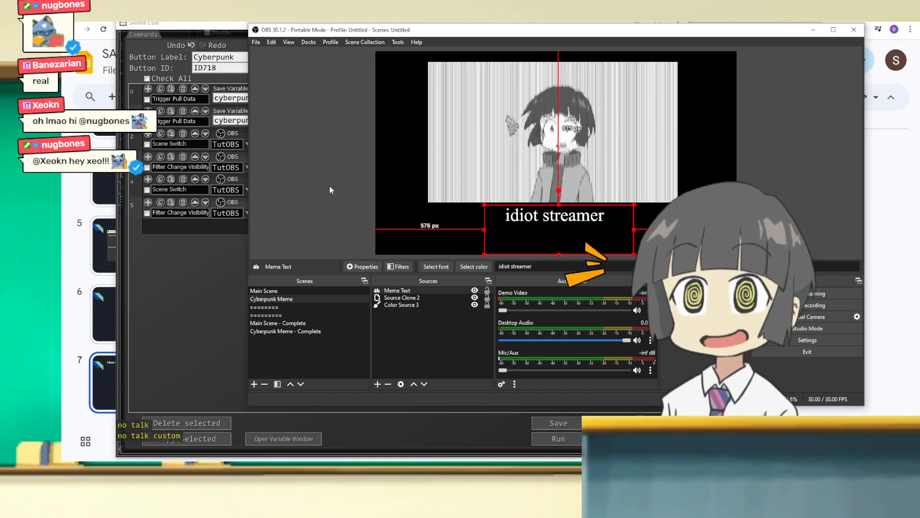
left_click(182, 306)
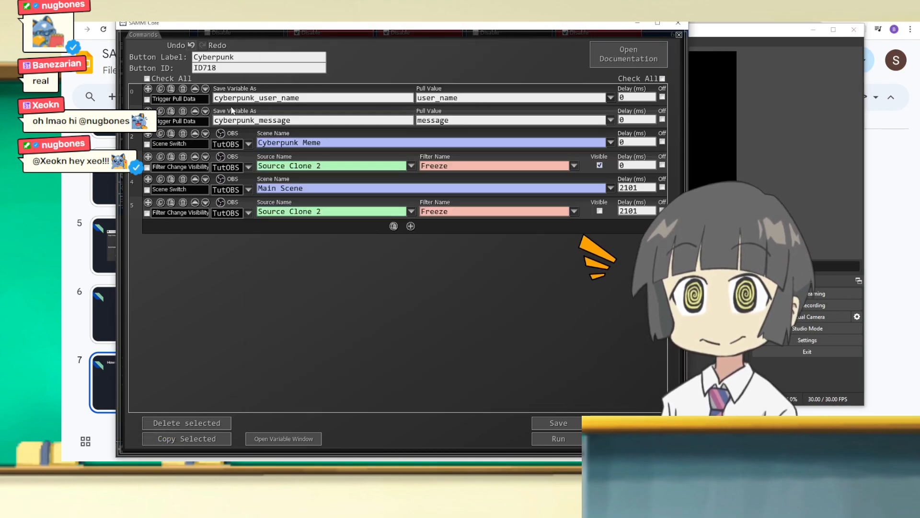
left_click(183, 88)
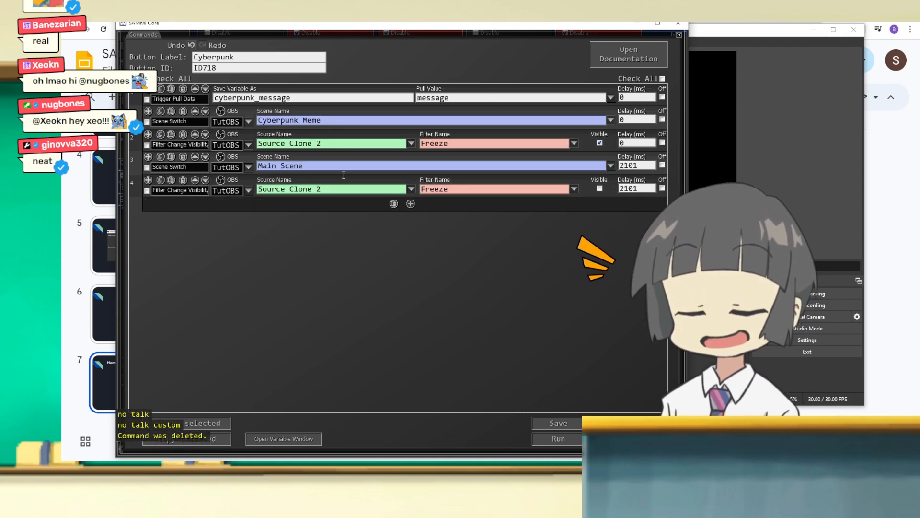
Step: Add a Source Change Text (GDI+) command at the end of the list, using the TutOBS connection and the Meme Text source
left_click(410, 203)
type("text")
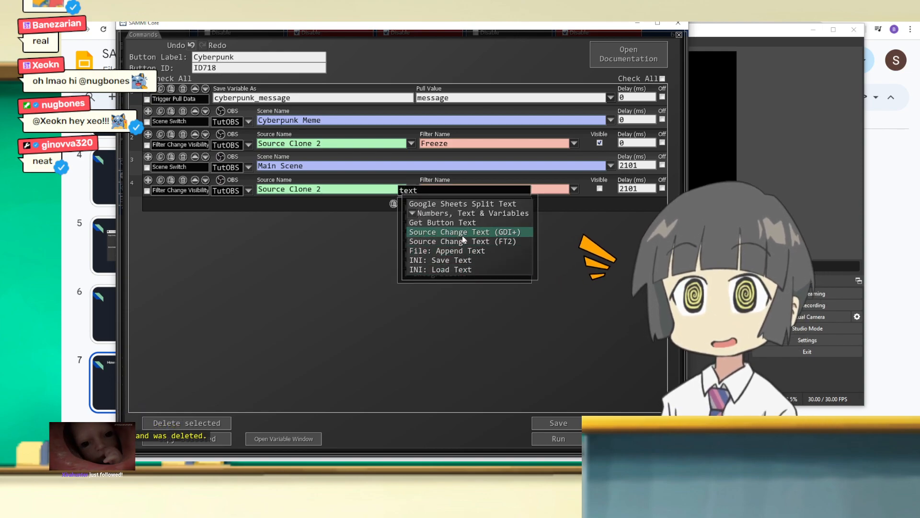
left_click(456, 232)
left_click(339, 213)
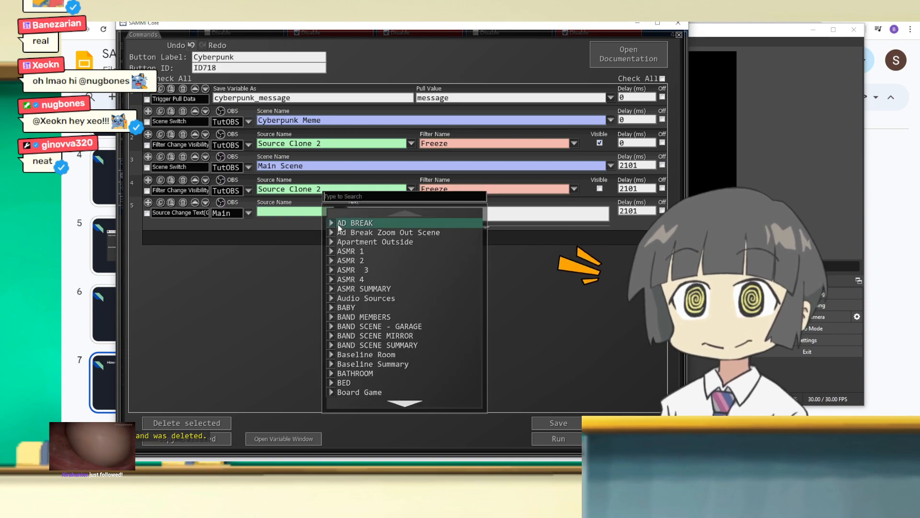
left_click(297, 214)
left_click(248, 213)
left_click(244, 227)
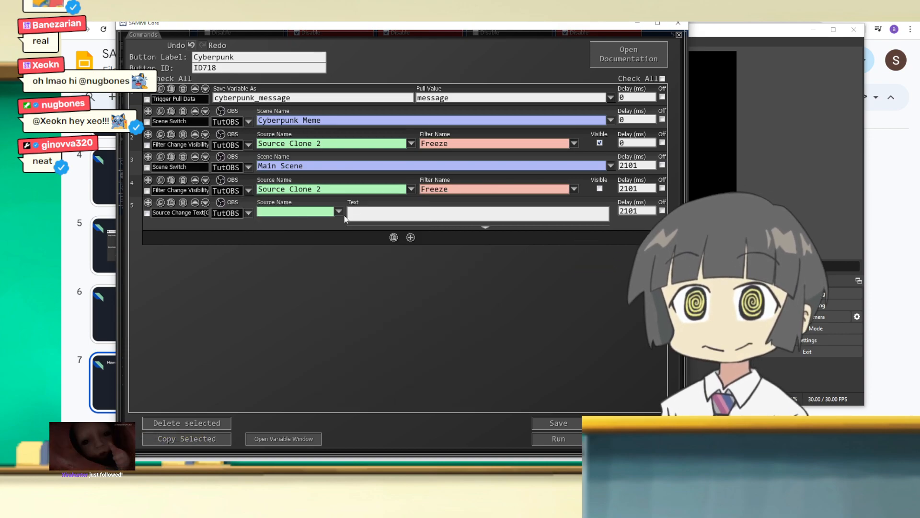
left_click(338, 213)
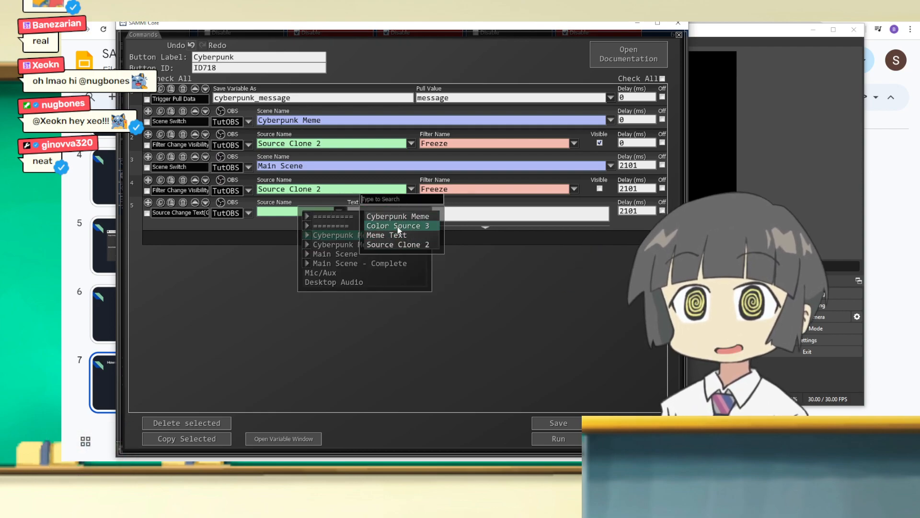
left_click(398, 235)
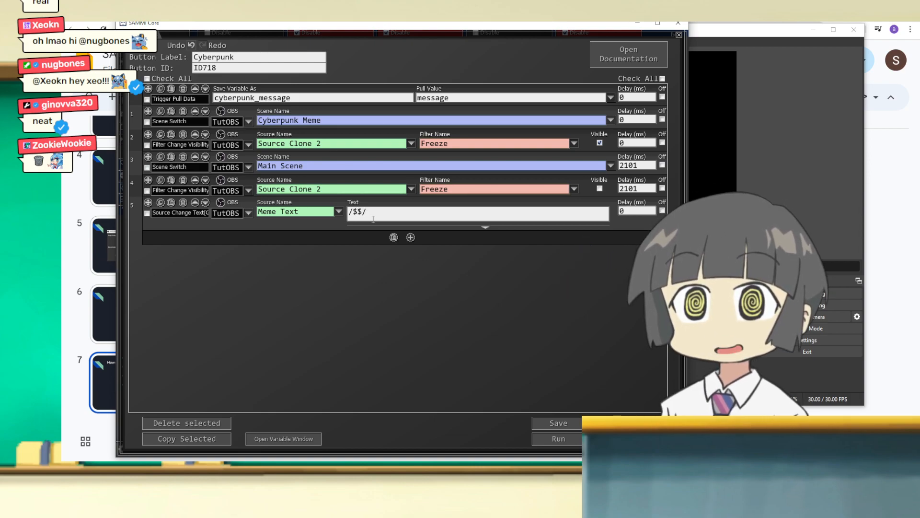
Step: Set the Source Change Text command's text to /$cyberpunk_message$/
type("cyb")
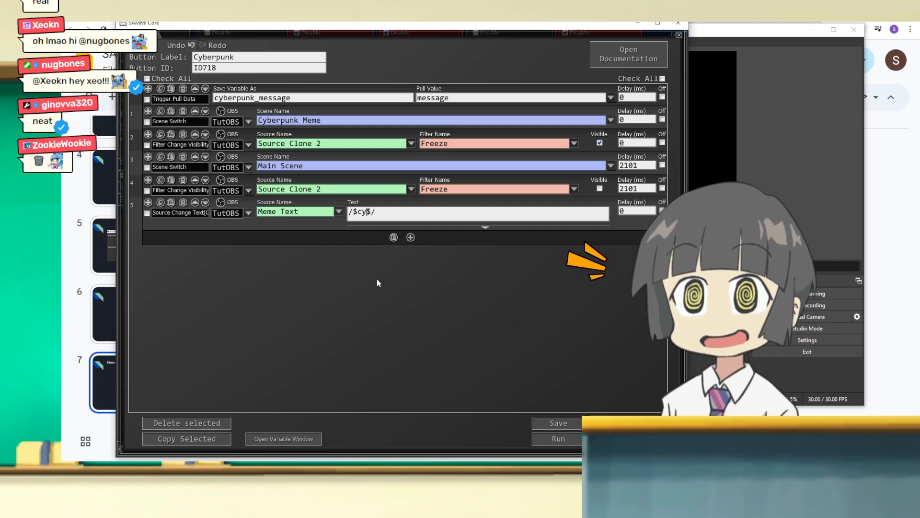
type("erpunk_")
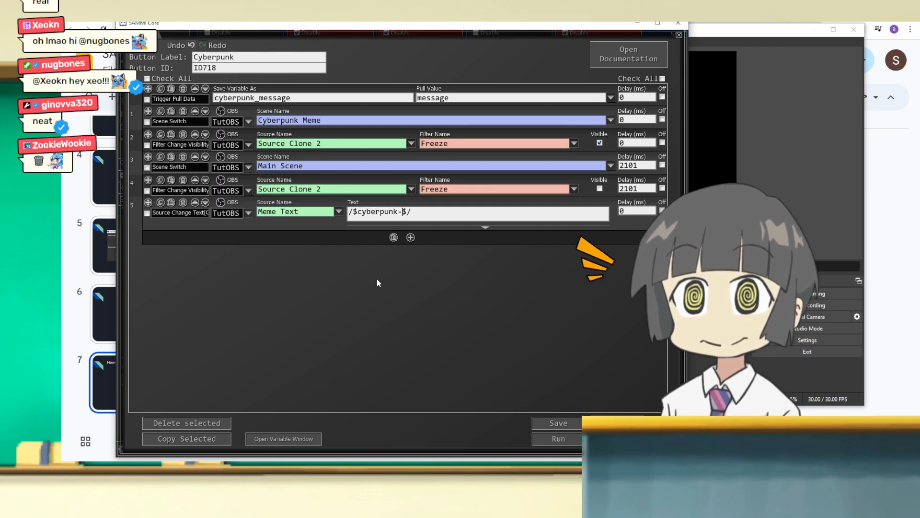
type("message")
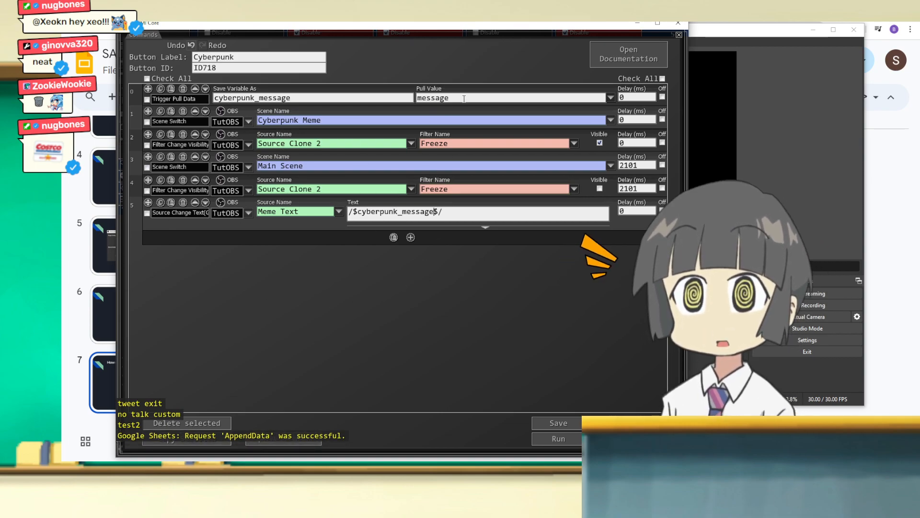
Step: Compare the Trigger Pull Data command's variable name and pull value with the variable reference in the Source Change Text command
left_click_drag(464, 98, 319, 89)
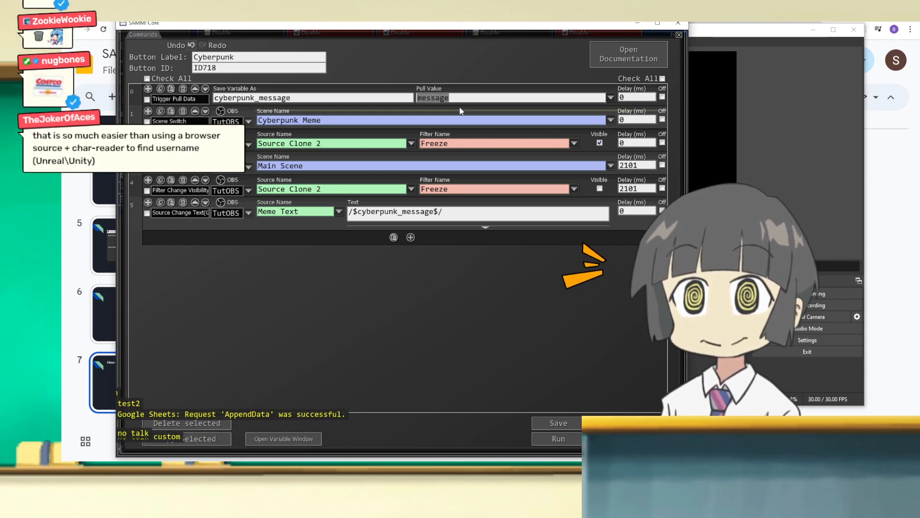
left_click(326, 97)
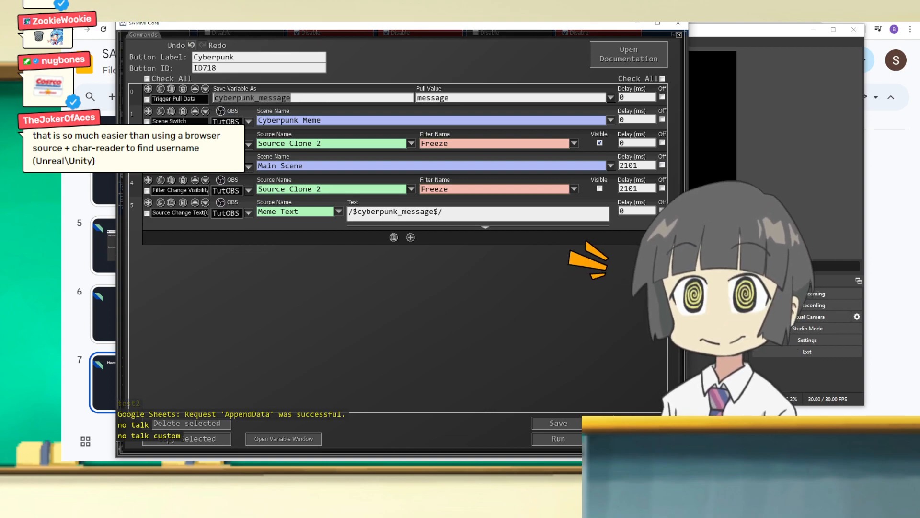
left_click_drag(406, 31, 434, 31)
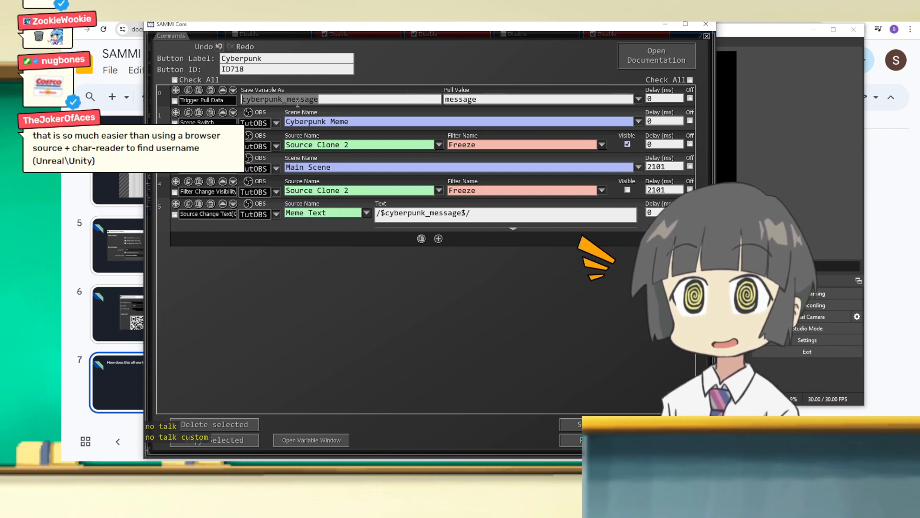
left_click_drag(468, 218, 372, 219)
left_click(385, 217)
Step: Append :) after the /$cyberpunk_message$/ variable in the Source Change Text command
left_click(488, 217)
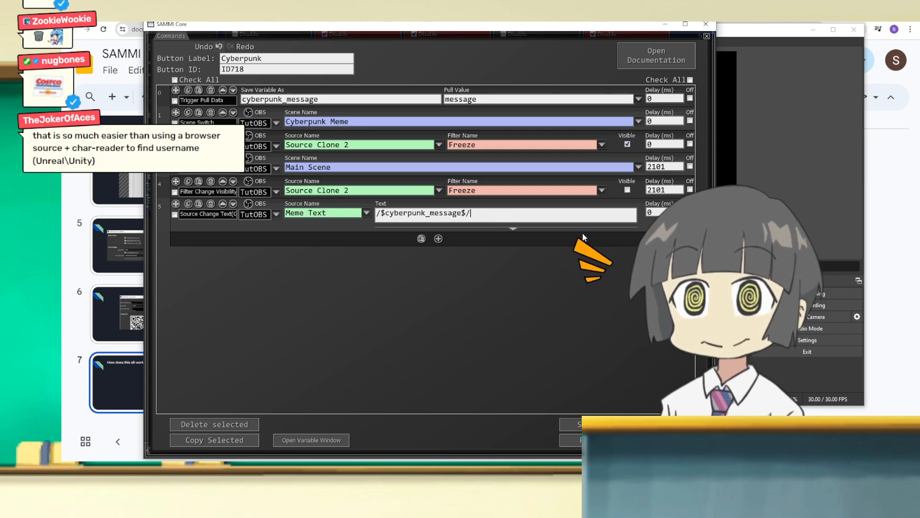
type(":)")
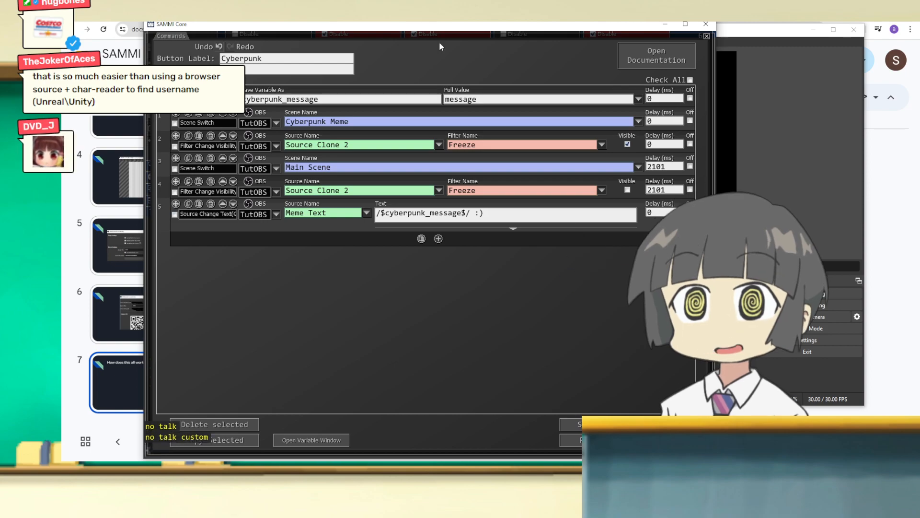
left_click_drag(443, 30, 393, 30)
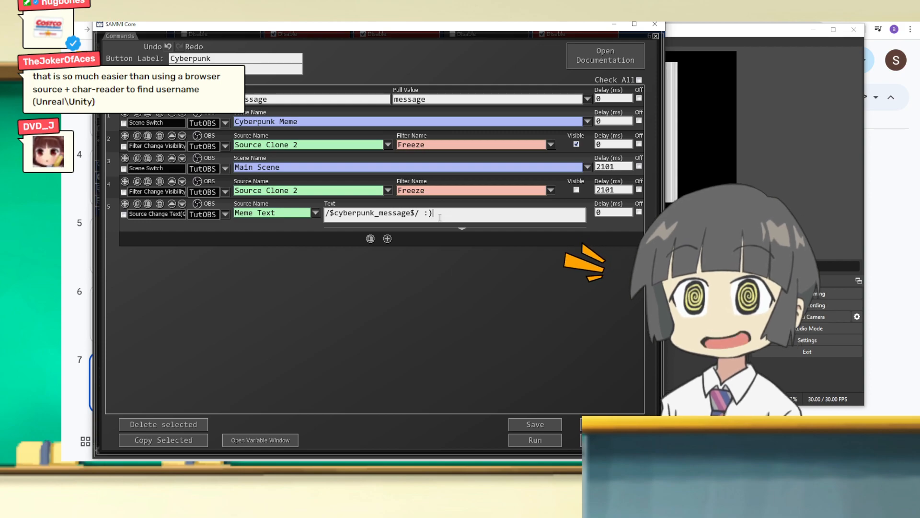
Step: Replace the :) after the message variable with < not true!
left_click(455, 213)
key("BackSpace")
key("BackSpace")
type("< ")
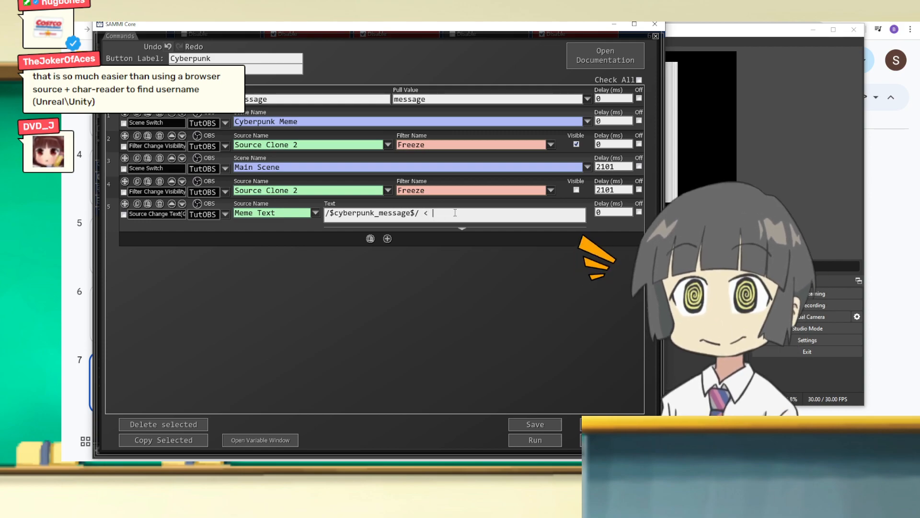
type("not true!")
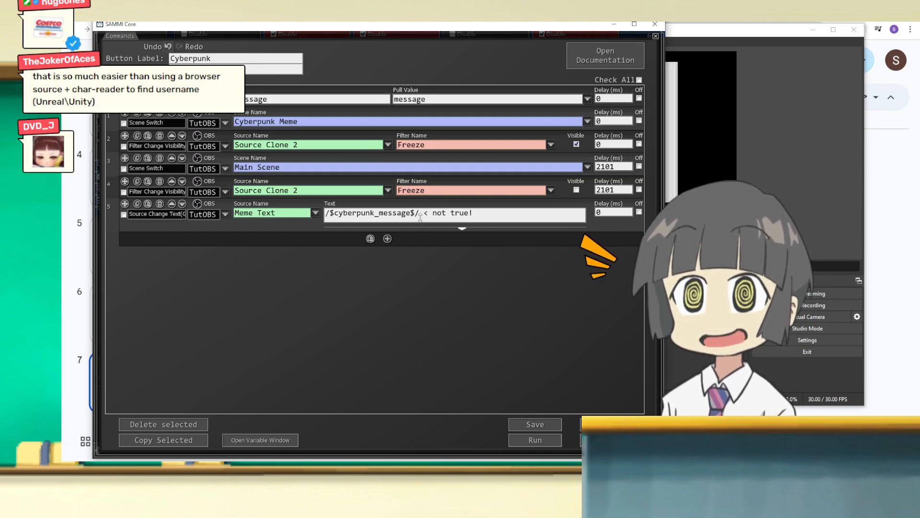
Step: Remove the < not true! suffix so the text holds only /$cyberpunk_message$/
left_click_drag(424, 213, 516, 219)
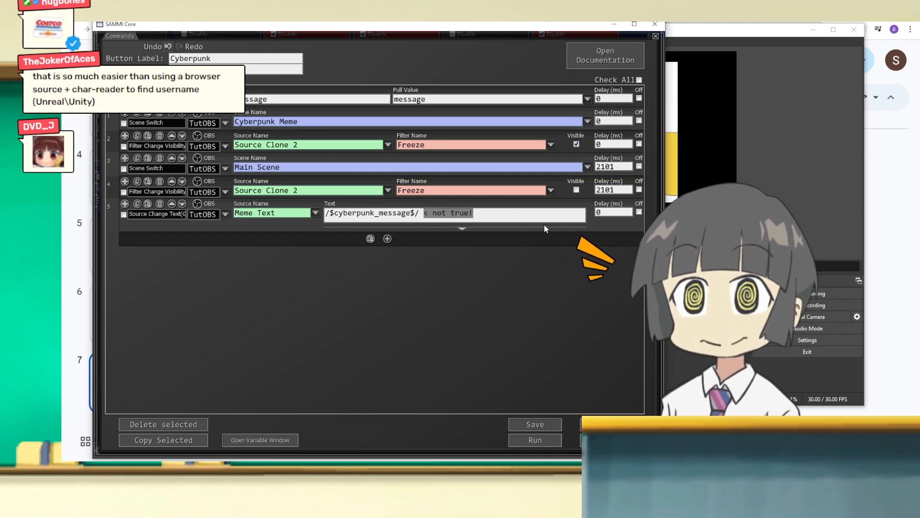
key("BackSpace")
key("BackSpace")
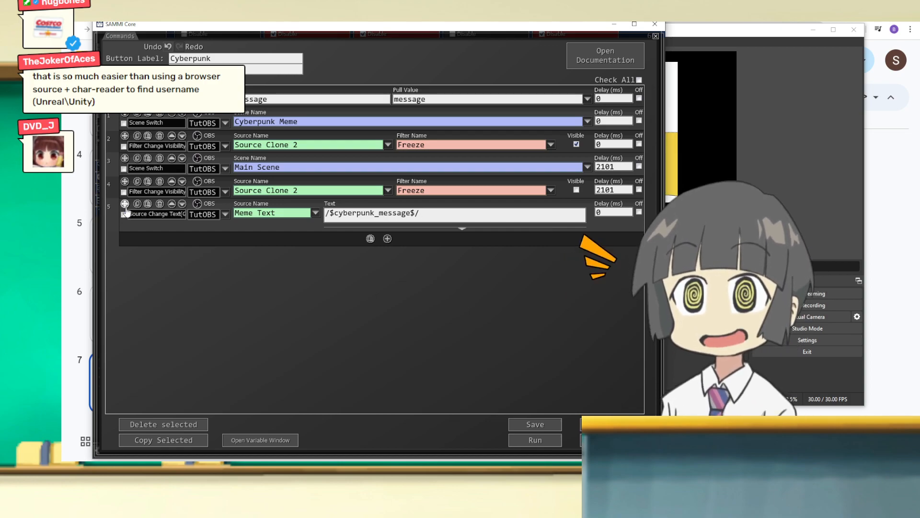
Step: Move the Source Change Text command to the start of the command list and run the button to test it against the OBS preview
left_click_drag(125, 206, 126, 96)
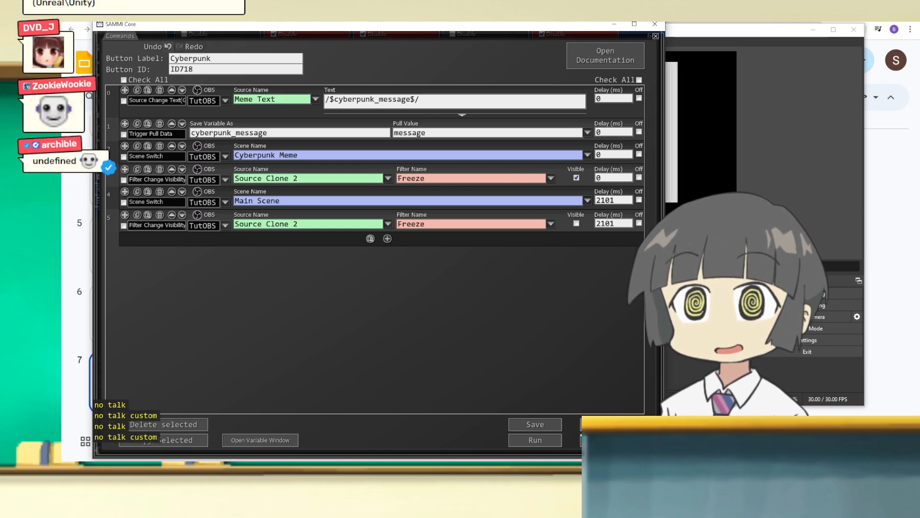
left_click_drag(415, 25, 104, 30)
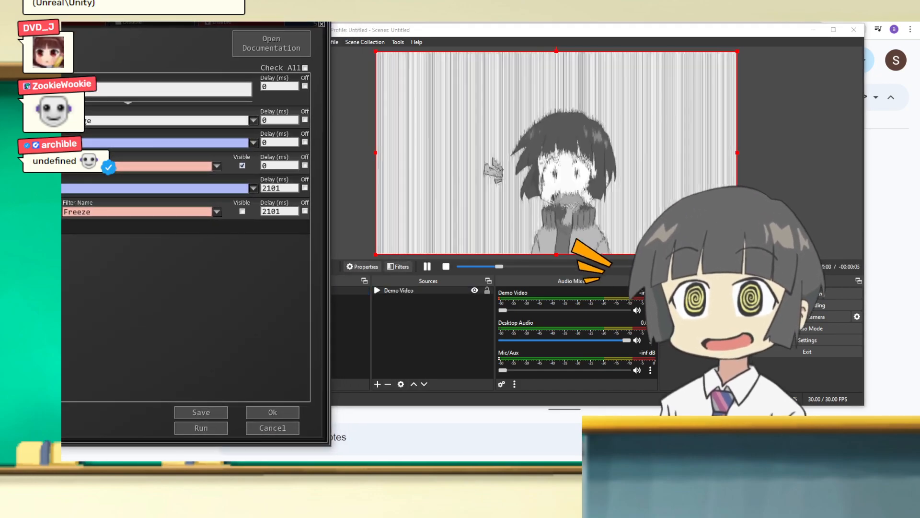
left_click(224, 427)
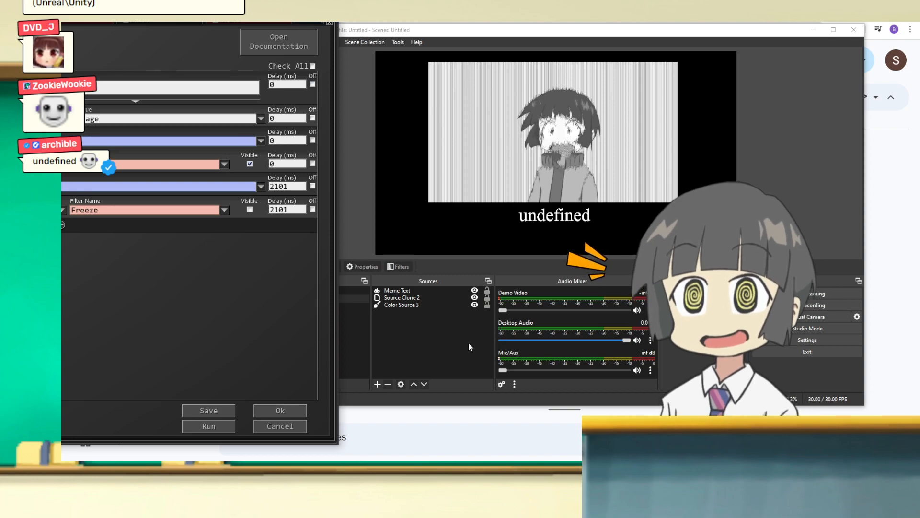
left_click(188, 432)
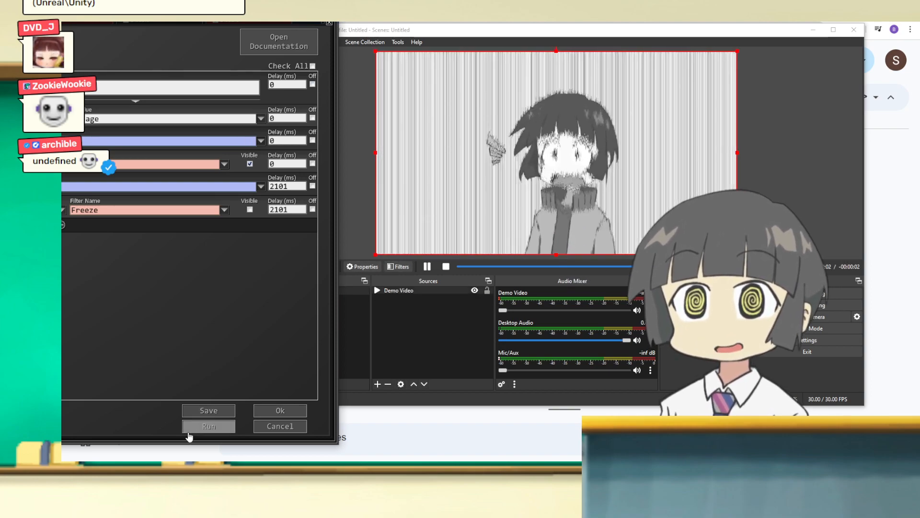
Step: Move the Source Change Text command directly below the Trigger Pull Data command
left_click_drag(144, 11, 536, 30)
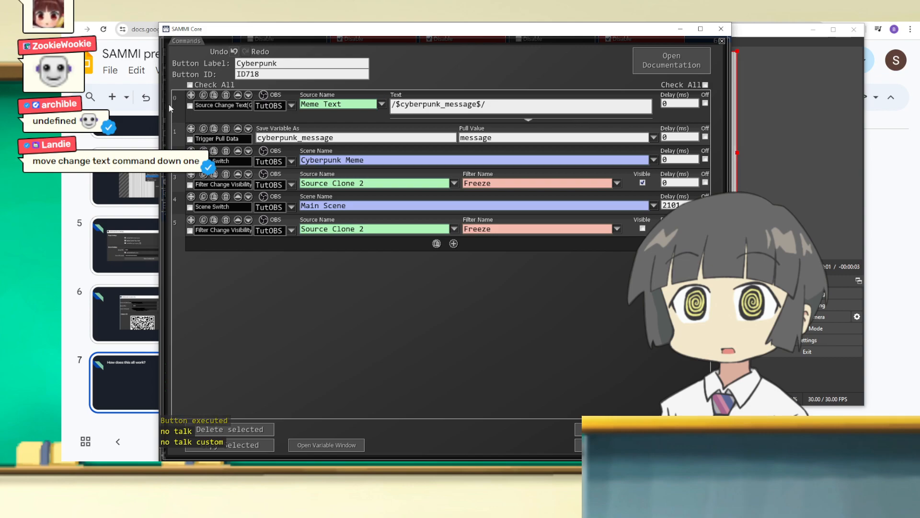
left_click_drag(179, 97, 301, 136)
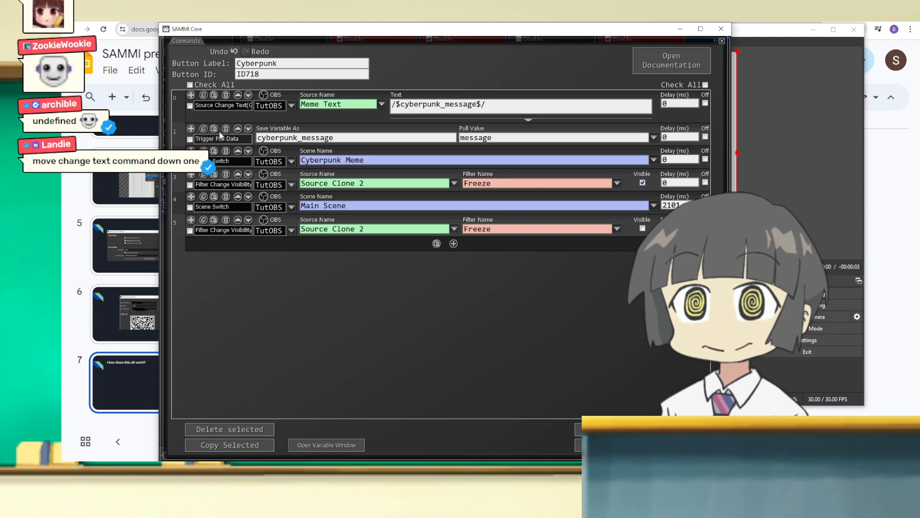
left_click_drag(191, 96, 207, 152)
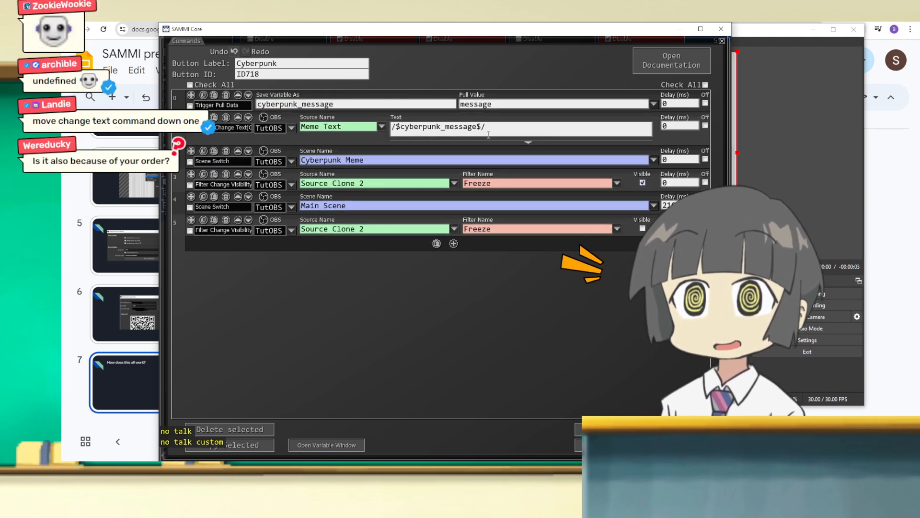
left_click(518, 132)
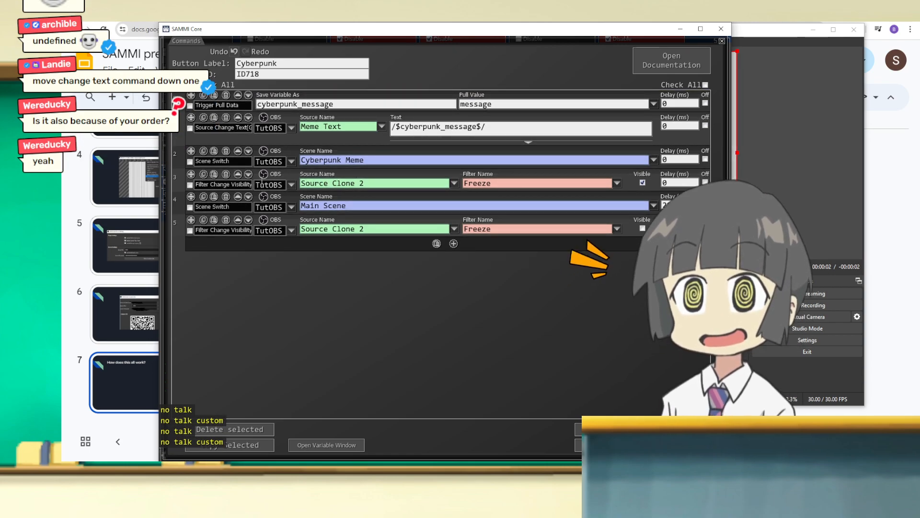
Step: Place the command window beside the OBS preview and run the Cyberpunk button to test the reordered commands
mouse_move(468, 34)
left_mouse_down()
mouse_move(59, 41)
mouse_move(426, 40)
mouse_move(459, 31)
left_mouse_up()
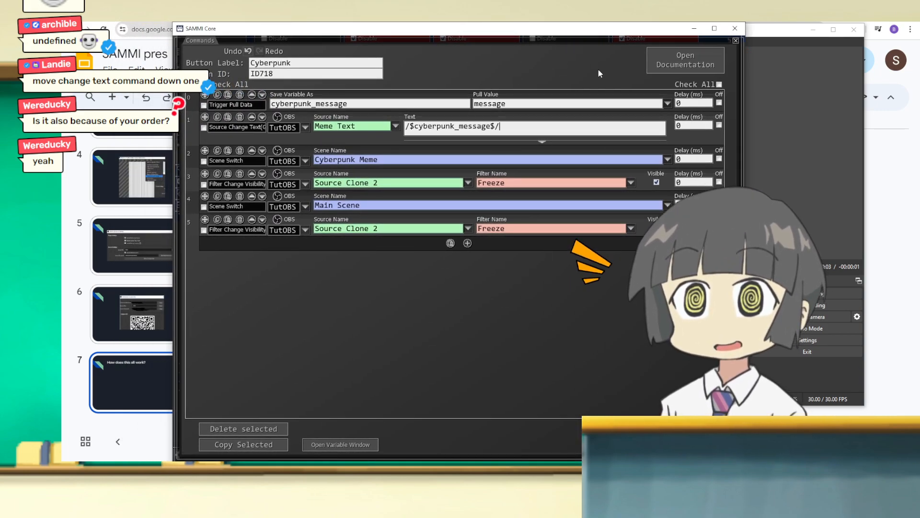
left_click_drag(604, 36, 27, 43)
left_click_drag(63, 39, 189, 30)
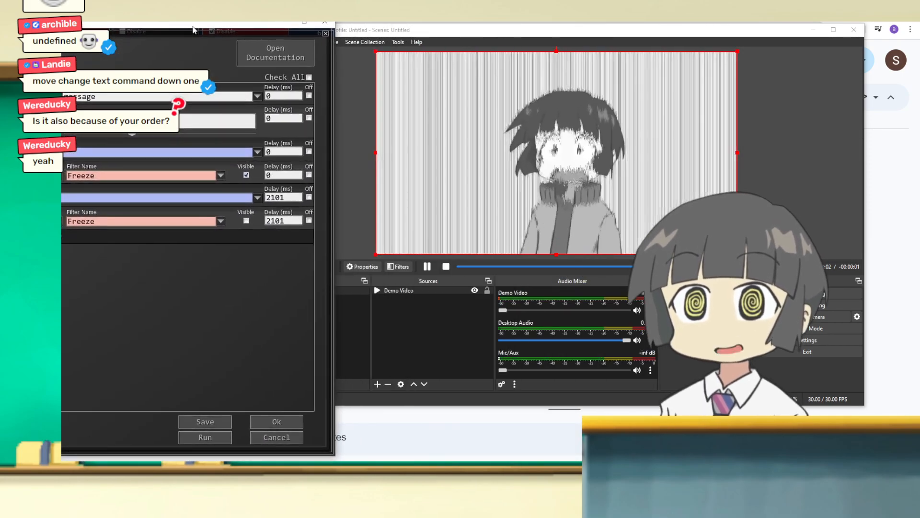
left_click(200, 438)
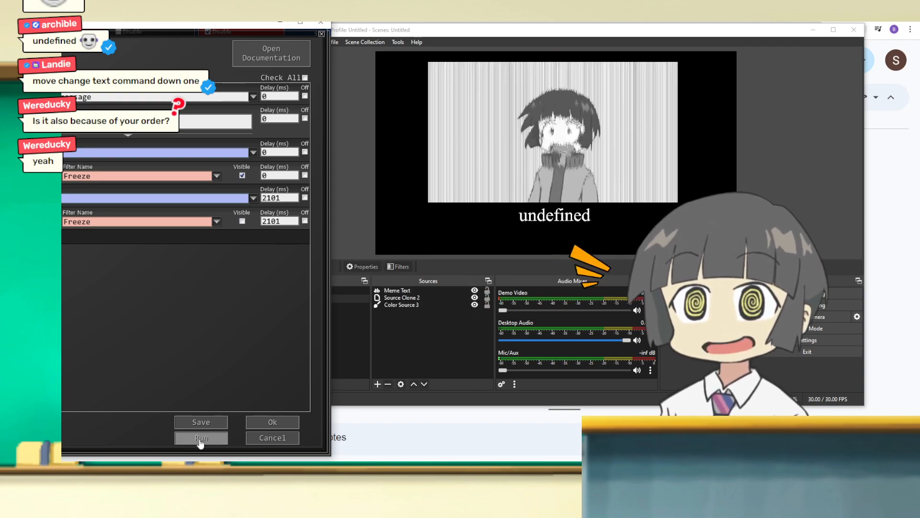
left_click_drag(209, 23, 666, 23)
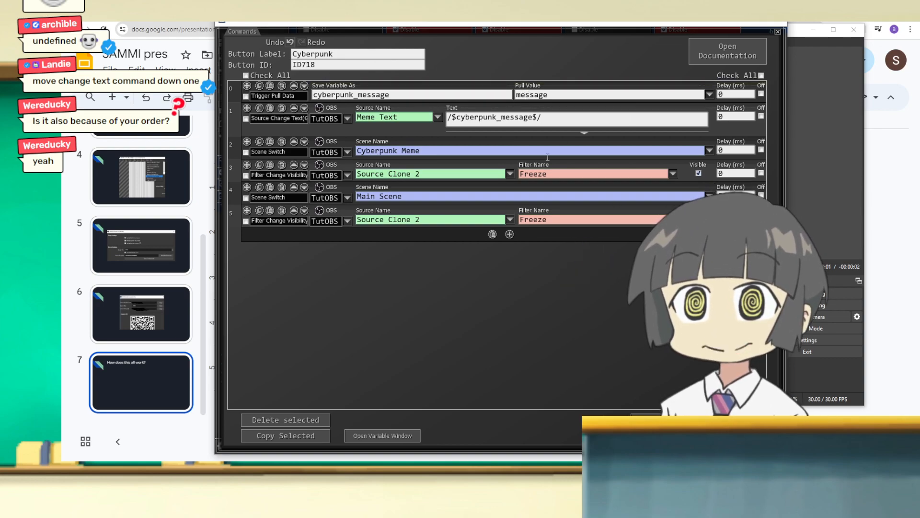
left_click_drag(400, 27, 390, 21)
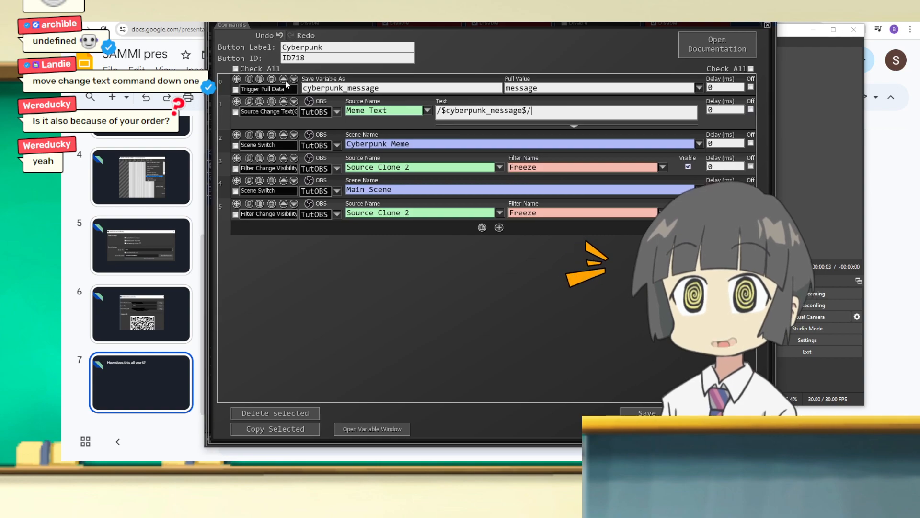
Step: Redeem the cyberpunk meme reward from the stream chat with the message BIG TEST, with the OBS preview in view
left_click_drag(63, 206, 369, 77)
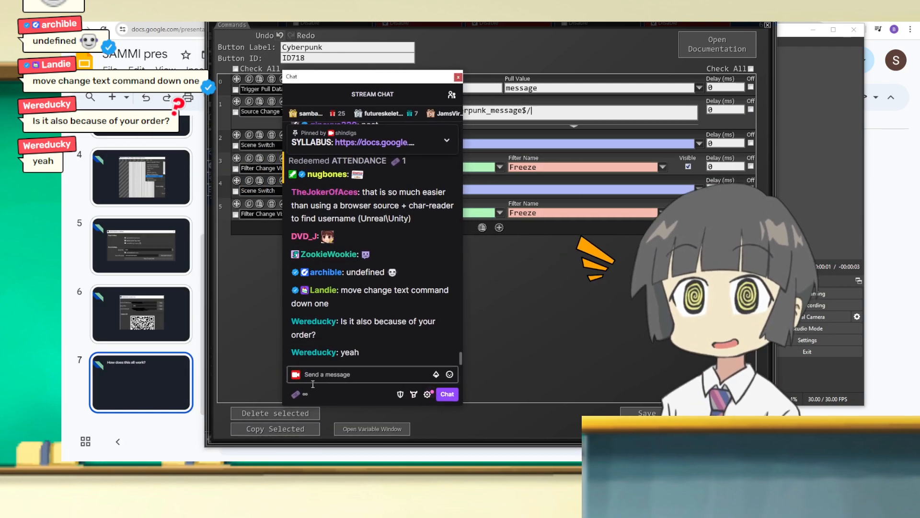
left_click(298, 395)
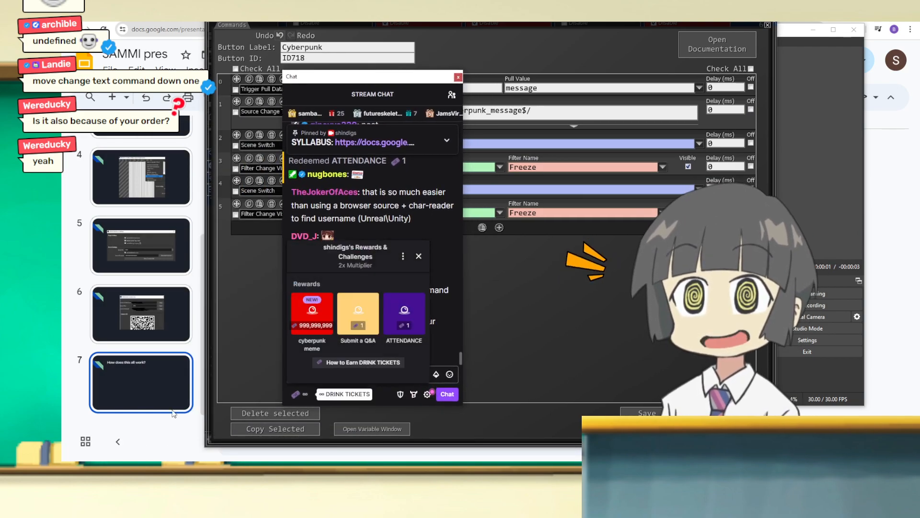
left_click(312, 314)
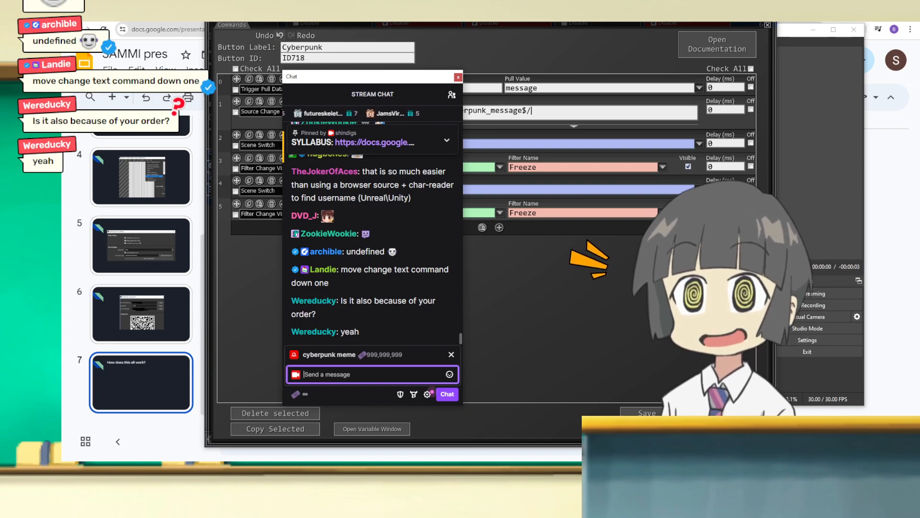
left_click(797, 35)
left_click_drag(387, 32, 503, 26)
left_click_drag(322, 74, 204, 66)
left_click_drag(479, 23, 459, 27)
left_click(231, 365)
type("BlG TEST")
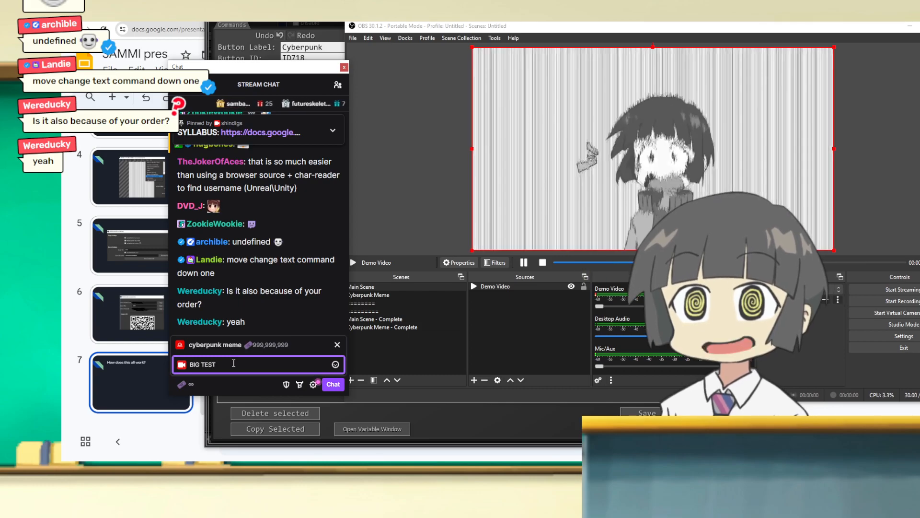
key("Return")
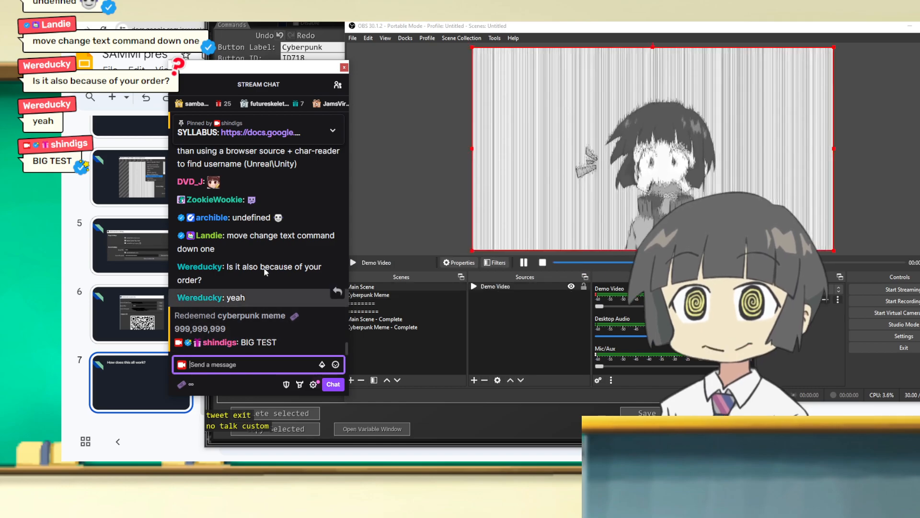
Step: Place the stream chat beside the OBS preview and redeem the cyberpunk meme reward again with BIG TEST
left_click_drag(492, 26, 354, 28)
left_click_drag(193, 67, 94, 65)
left_click(83, 383)
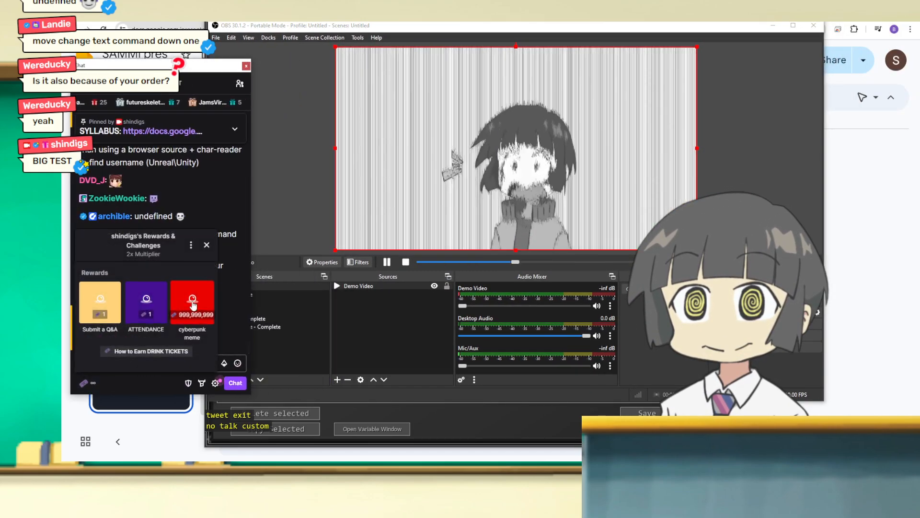
left_click(190, 236)
type("BIG TEST")
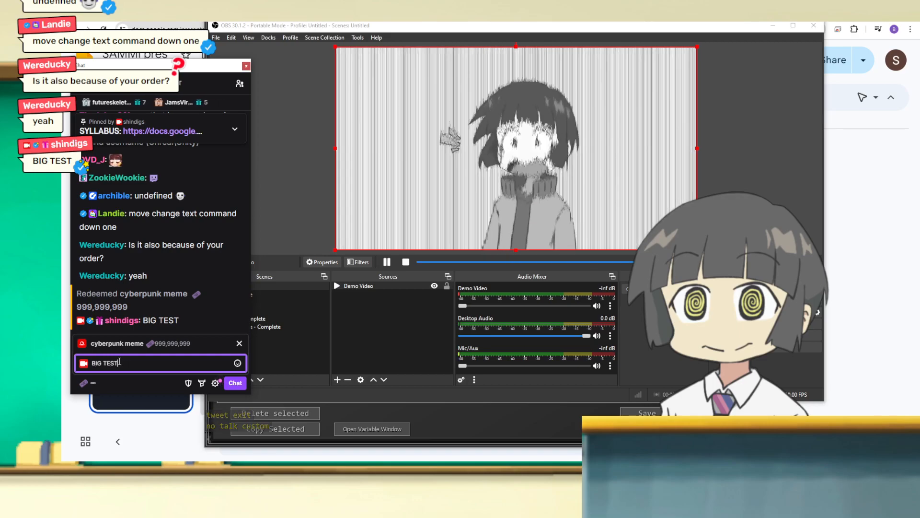
key("Return")
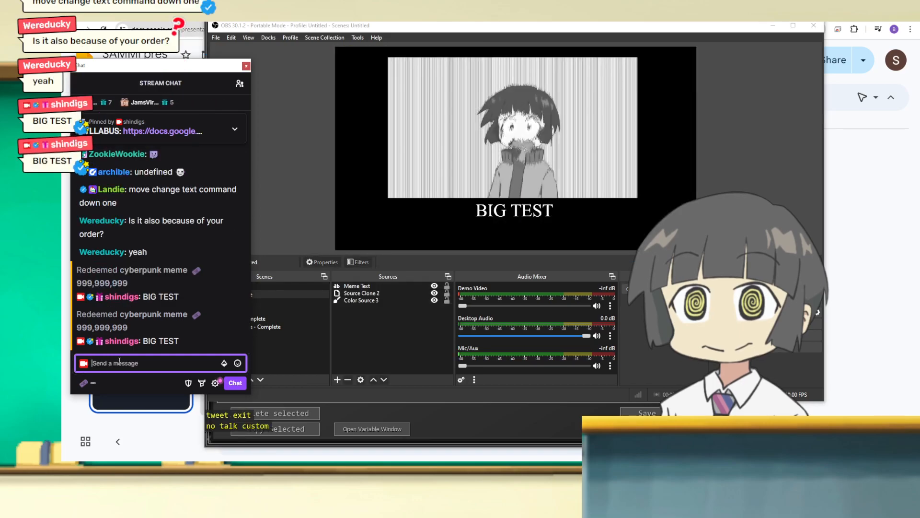
Step: Redeem the cyberpunk meme reward with the message BIG TEST!!!
left_click(84, 383)
left_click(174, 326)
type("B")
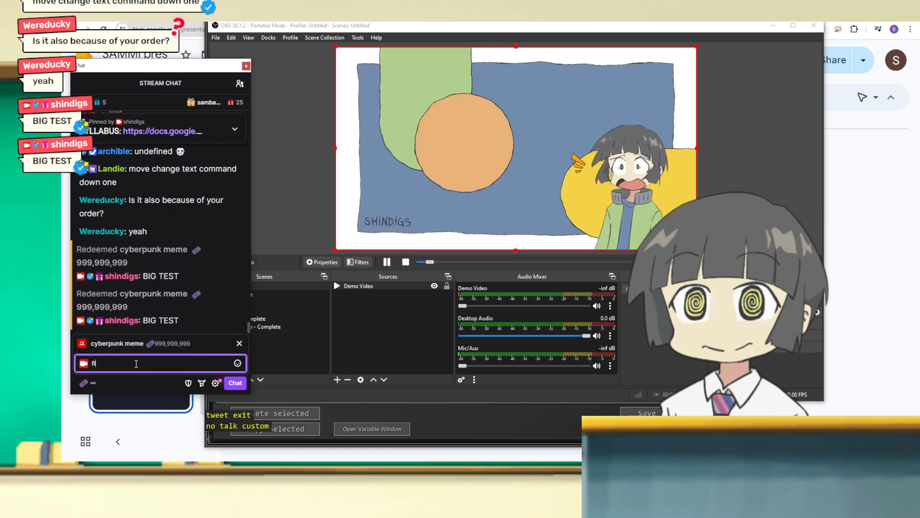
type("IG TEST!!!")
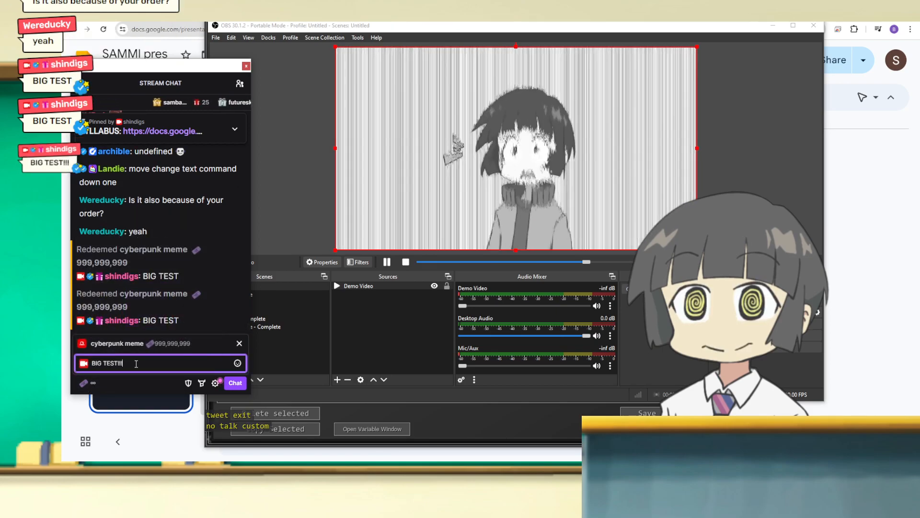
key("Return")
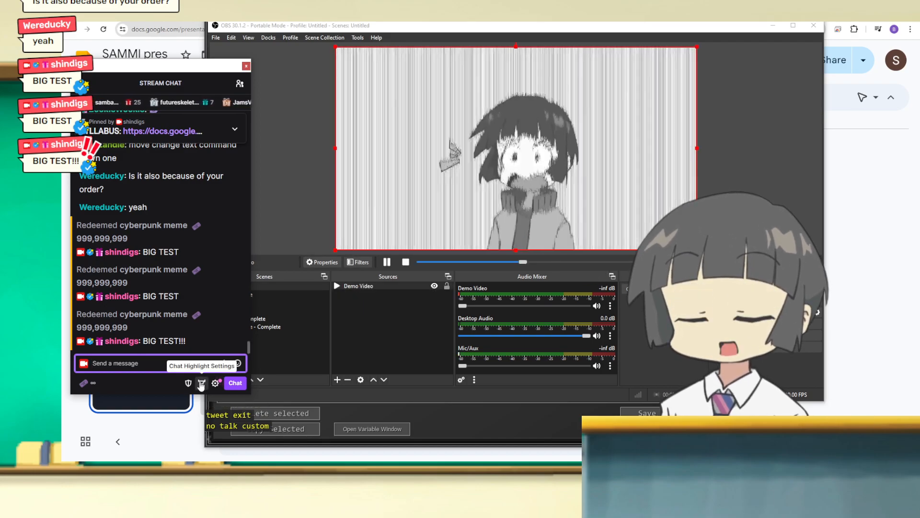
Step: Redeem the cyberpunk meme reward with the message HELLO!! and clear the chat window away from the OBS preview
left_click(84, 383)
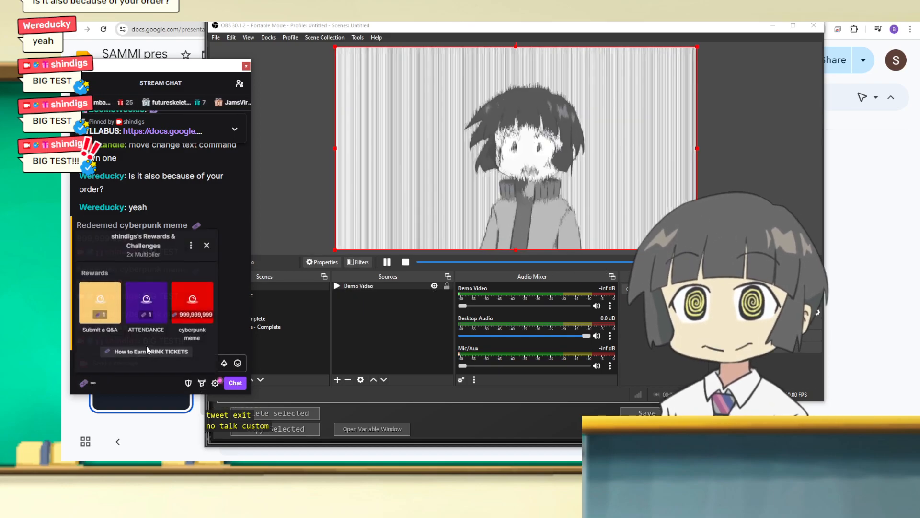
left_click(99, 302)
type("HELLO!!")
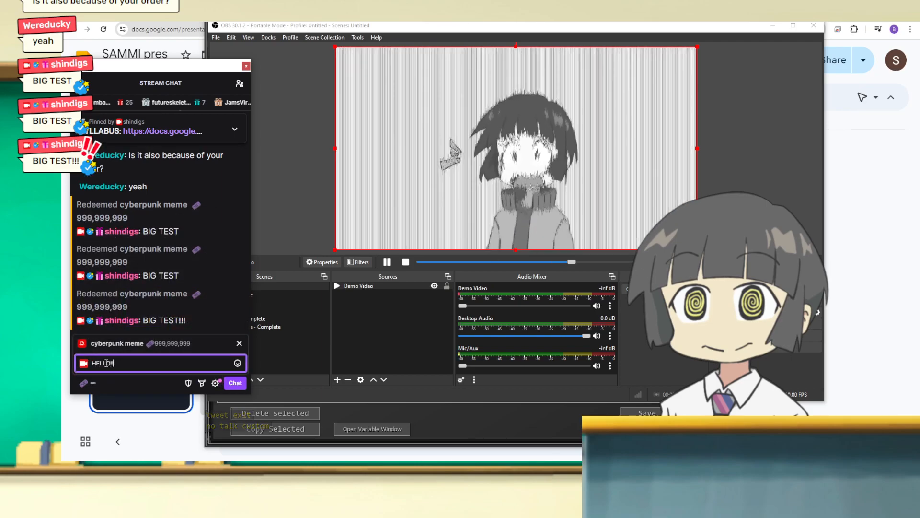
key("Return")
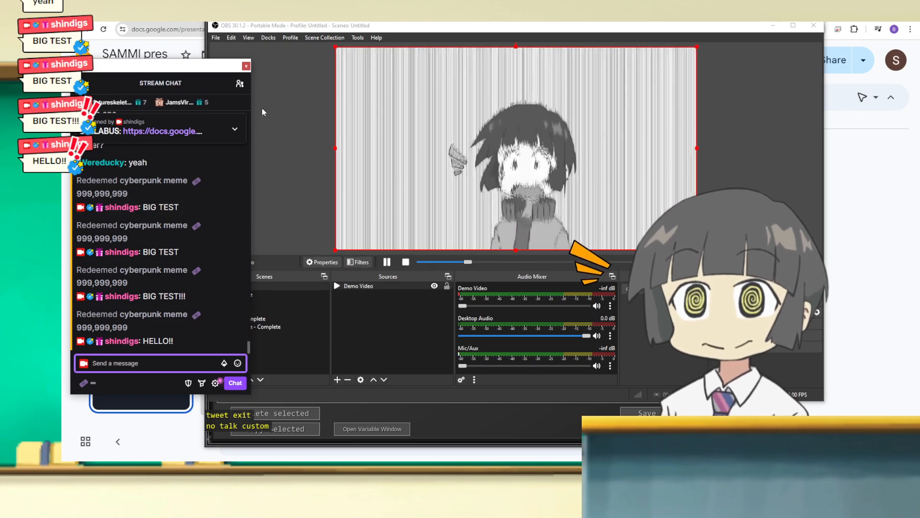
left_click_drag(189, 71, 249, 23)
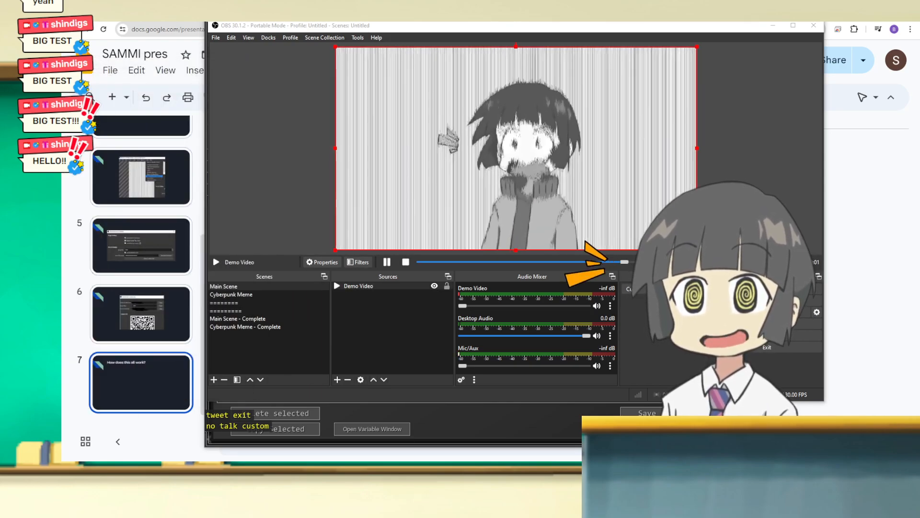
Step: Switch to SAMMI and copy the Play Sound Effect command from the Cyberpunk Complete button
key("alt+Tab")
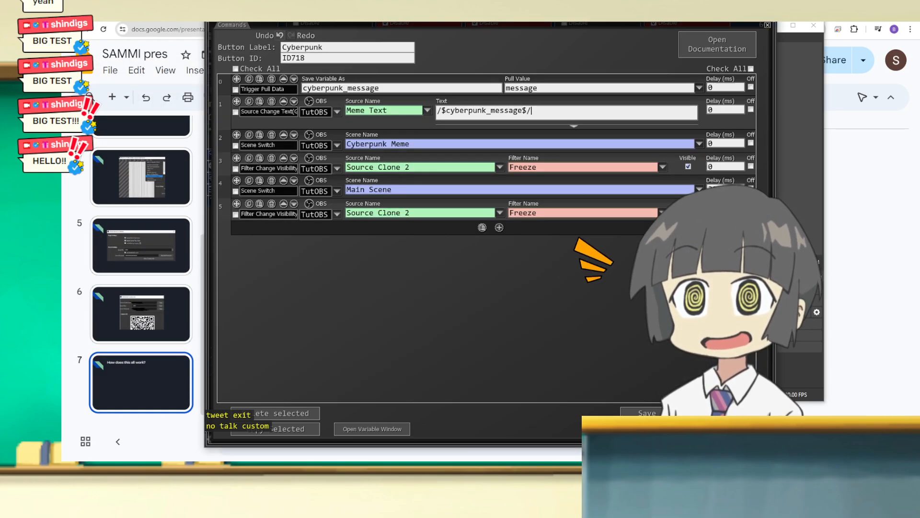
left_click(676, 413)
double_click(263, 279)
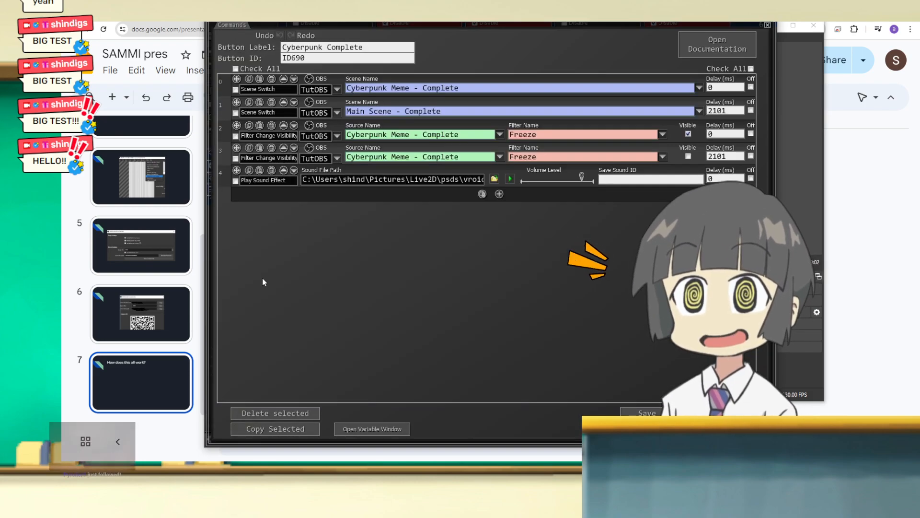
left_click(249, 171)
key("Escape")
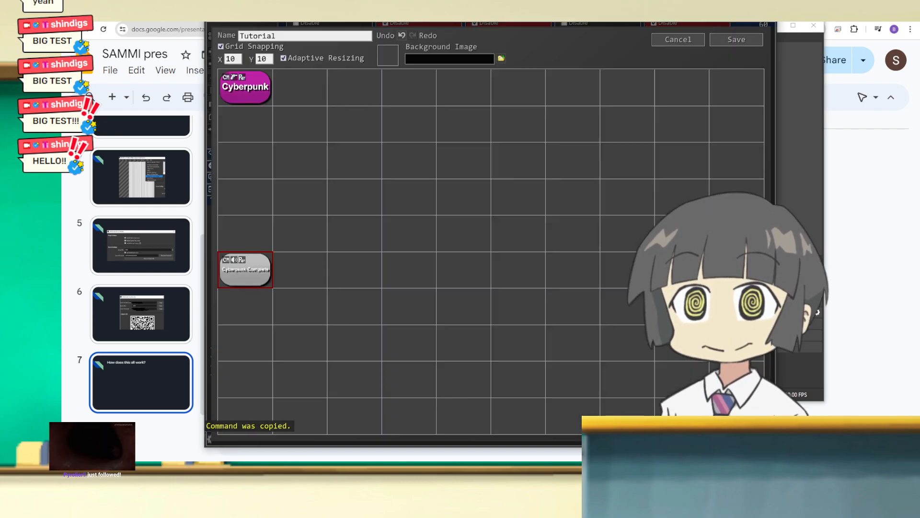
Step: Paste the Play Sound Effect command into the Cyberpunk button and place it directly above the Cyberpunk Meme scene switch
double_click(253, 92)
left_click(482, 228)
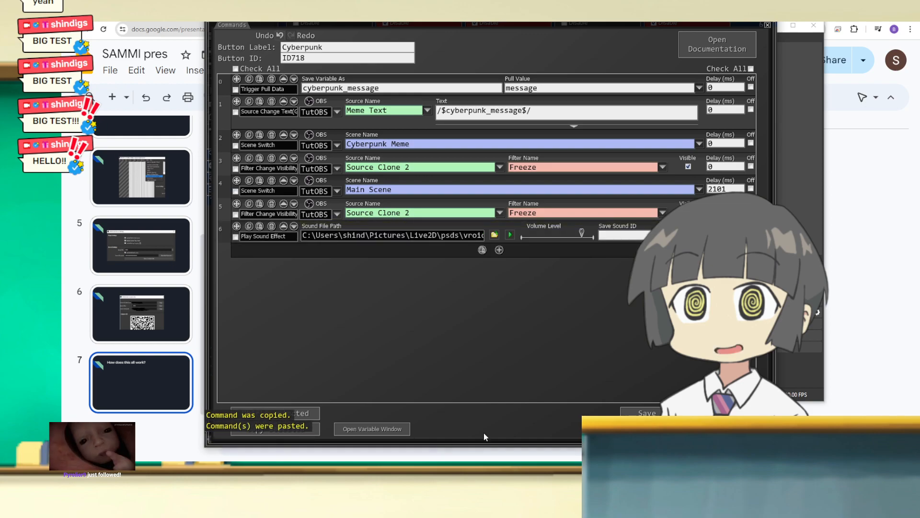
left_click_drag(237, 227, 254, 135)
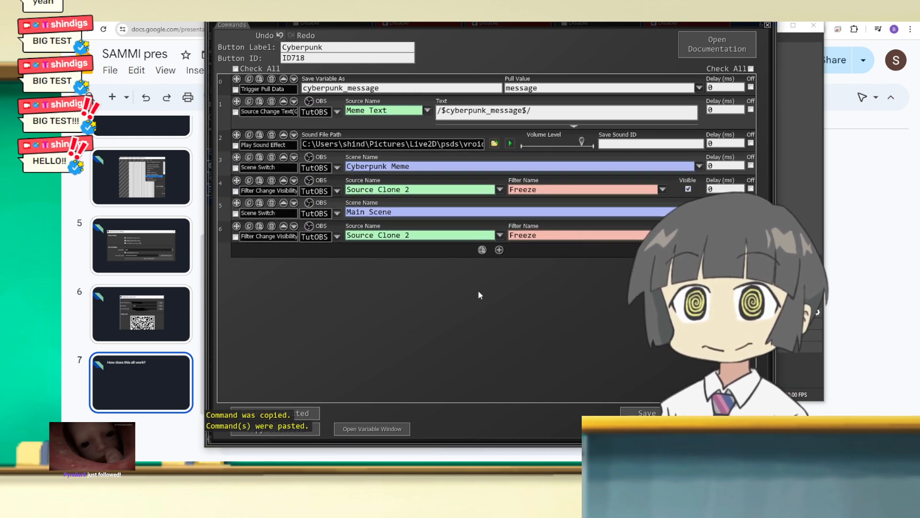
Step: Add a blank Play Sound Effect command at the end of the list and delete it again
left_click(499, 250)
type("PLAY")
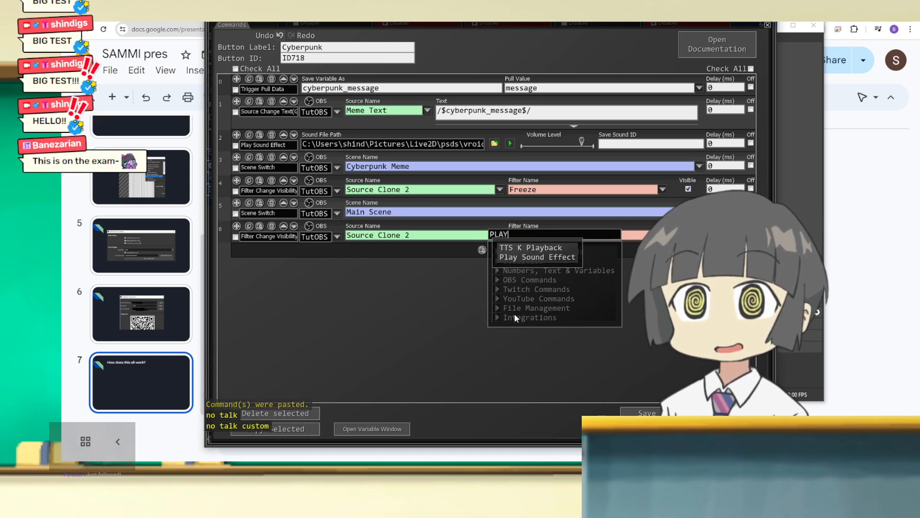
left_click(522, 259)
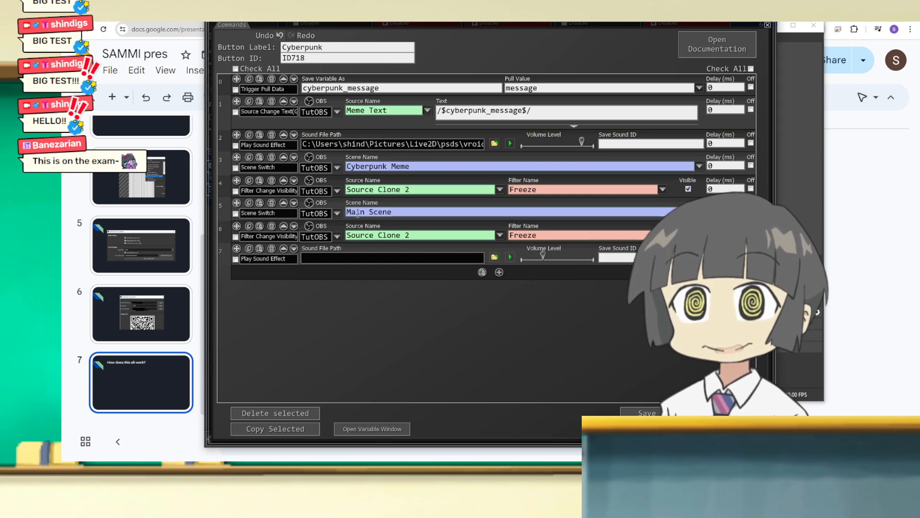
left_click_drag(341, 19, 305, 26)
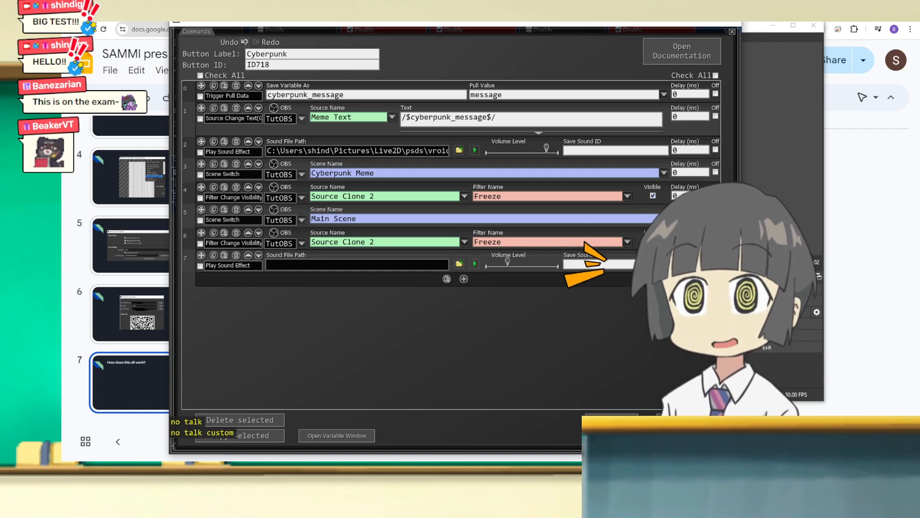
left_click(237, 256)
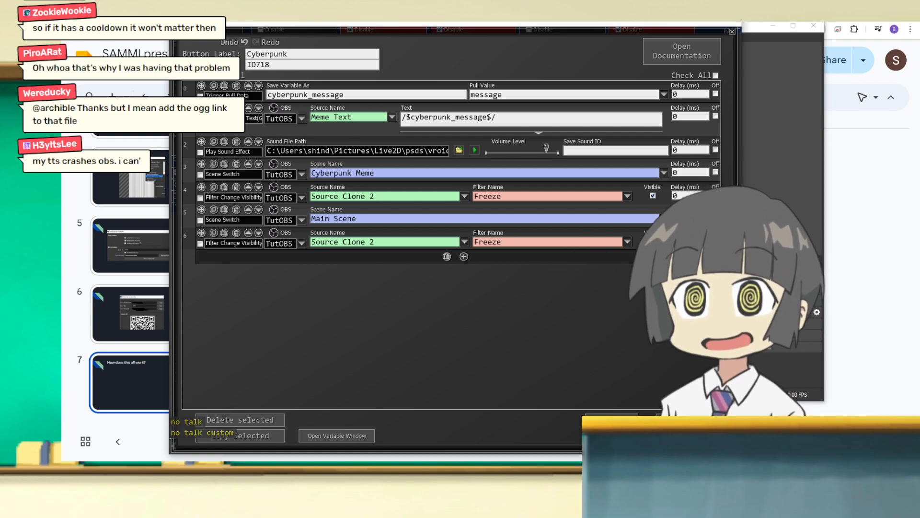
Step: Add a Stop Sound Effect command at the end of the list, inspect its Sound ID, and delete the command
left_click(463, 256)
type("PLAY")
key("ctrl+a")
type("STO")
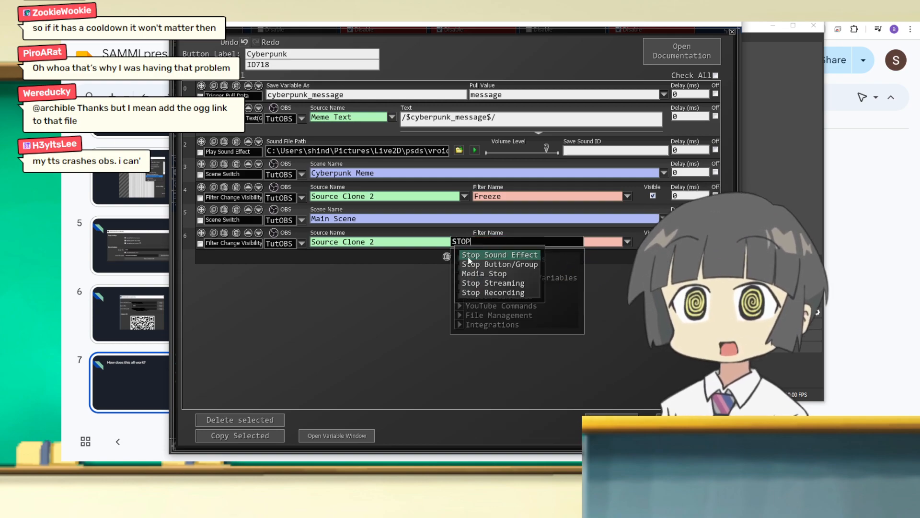
left_click(469, 258)
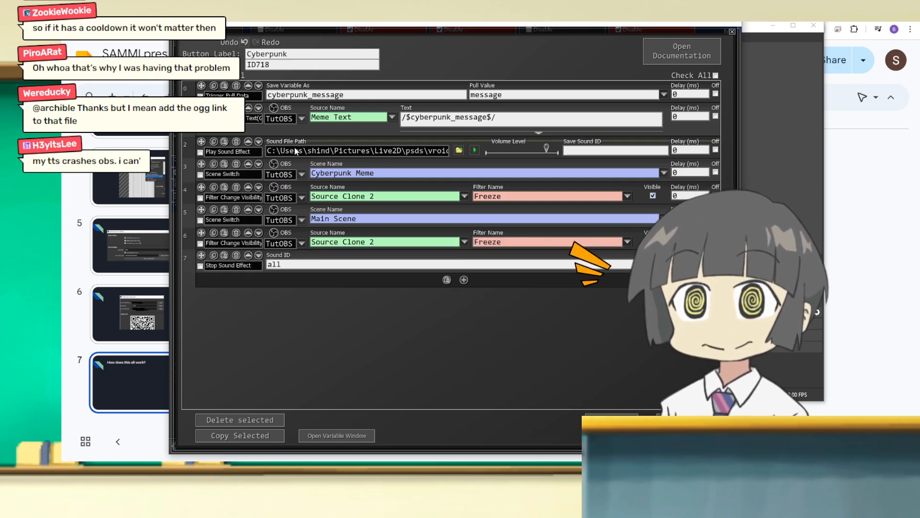
left_click(582, 149)
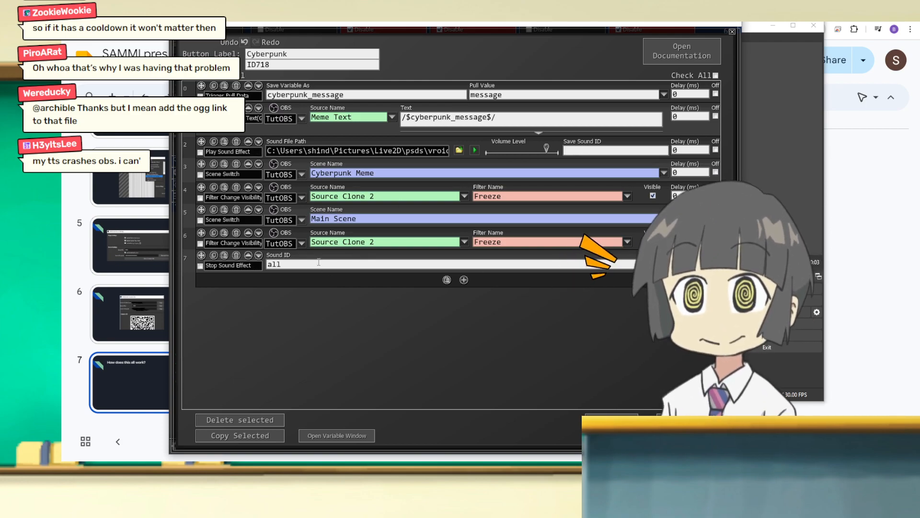
double_click(273, 264)
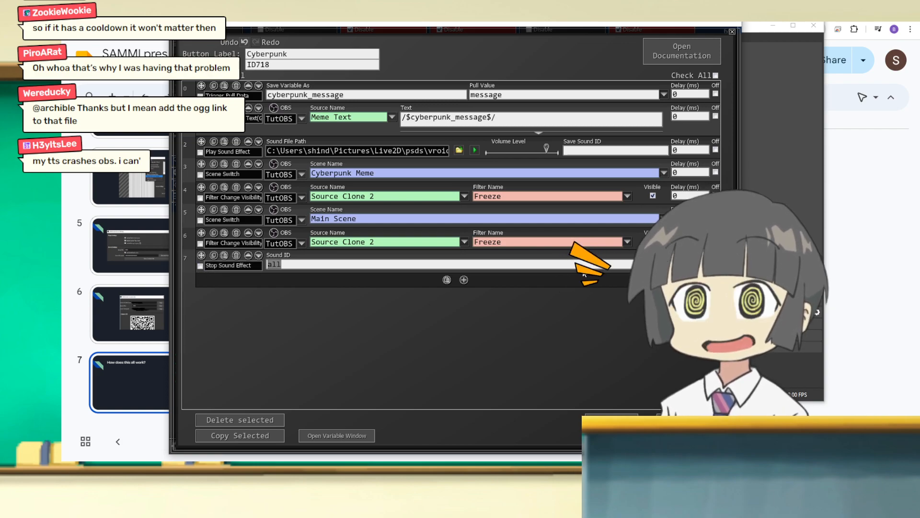
left_click(235, 255)
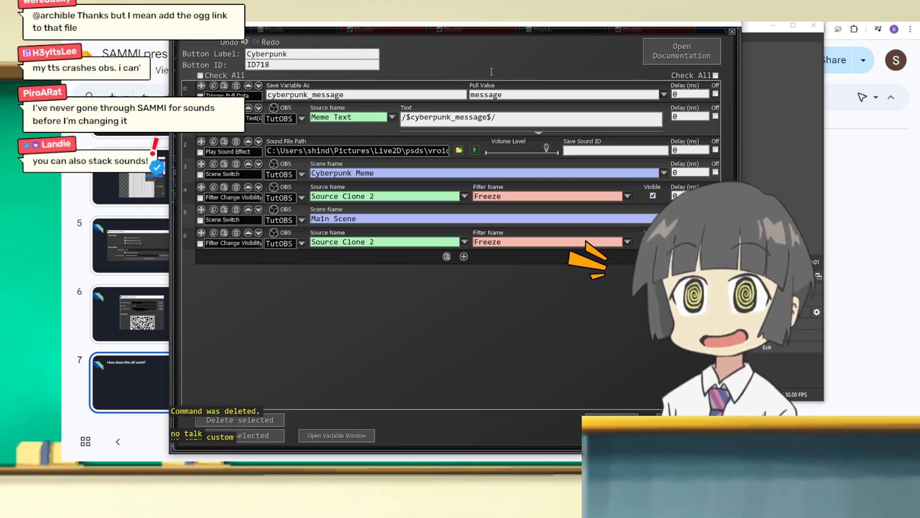
left_click_drag(395, 29, 281, 35)
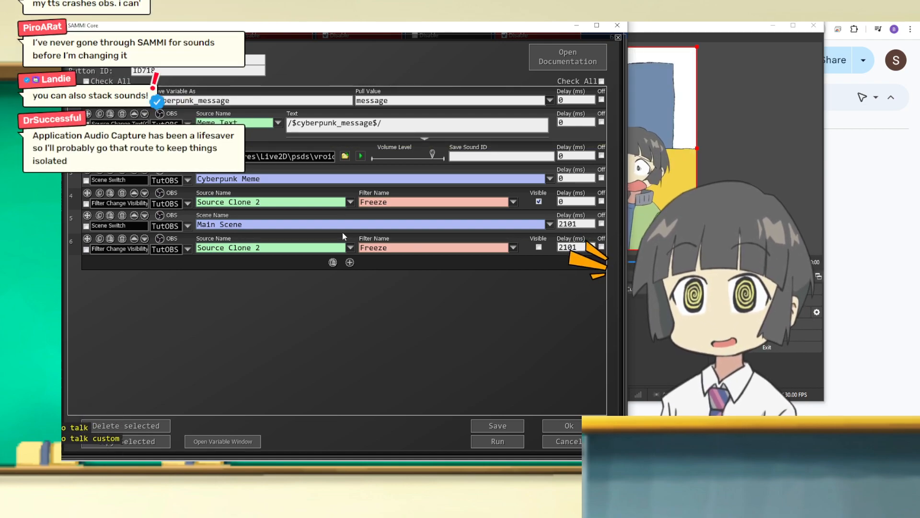
Step: Search the command list for play and wait commands, and close the search without adding a command
left_click(350, 262)
type("play")
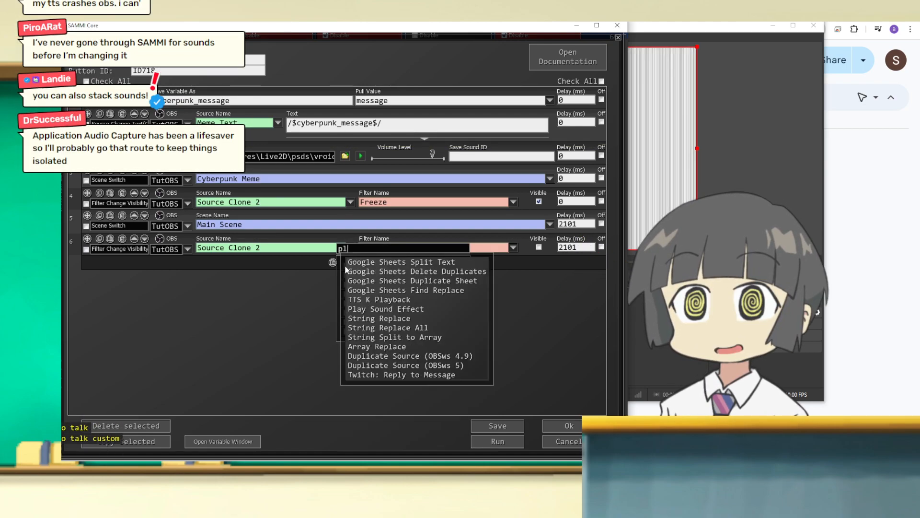
key("BackSpace")
key("BackSpace")
key("BackSpace")
key("BackSpace")
key("BackSpace")
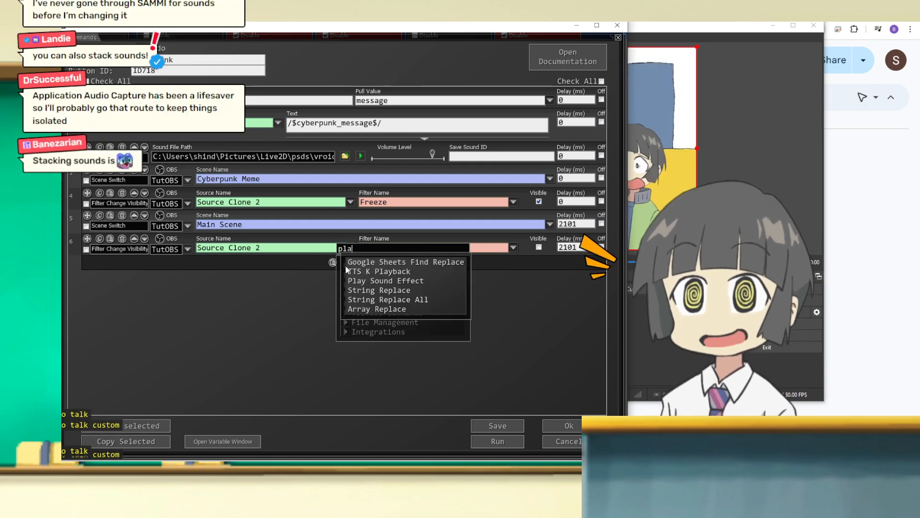
type("wawit")
key("BackSpace")
key("BackSpace")
key("BackSpace")
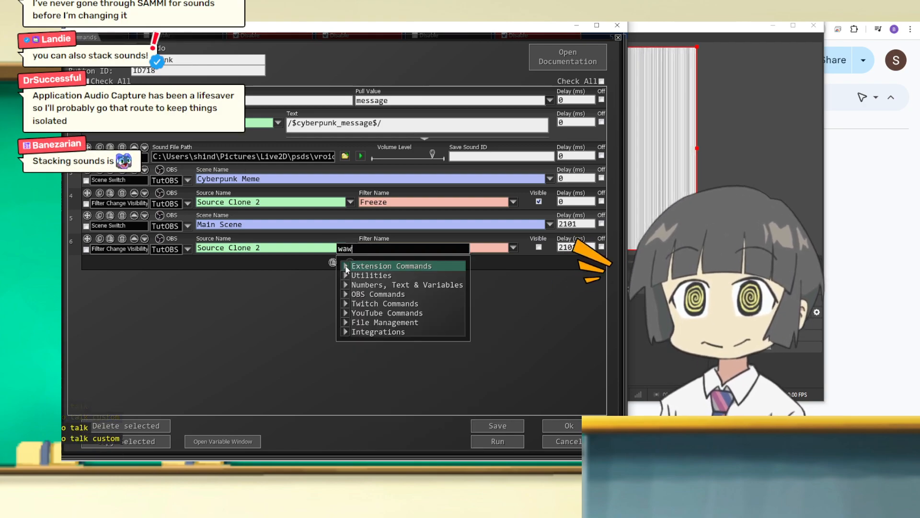
type("it")
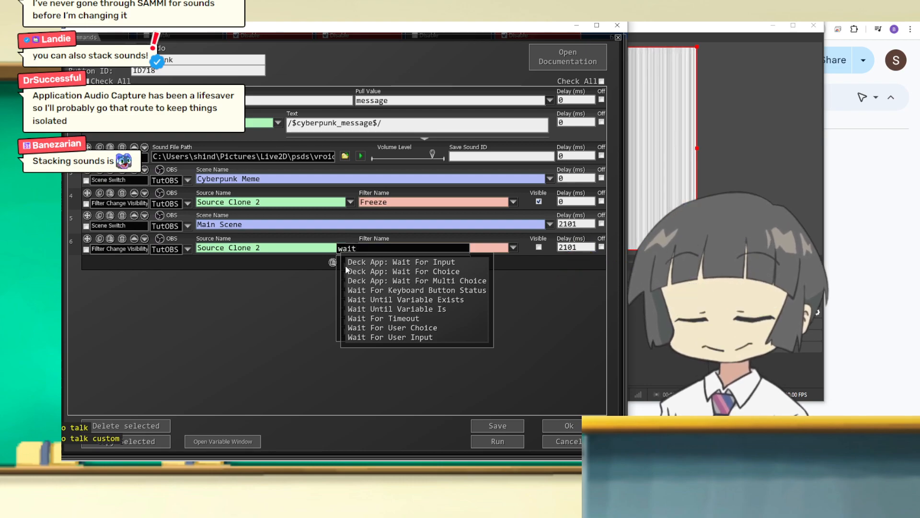
key("BackSpace")
key("BackSpace")
key("BackSpace")
type("wait")
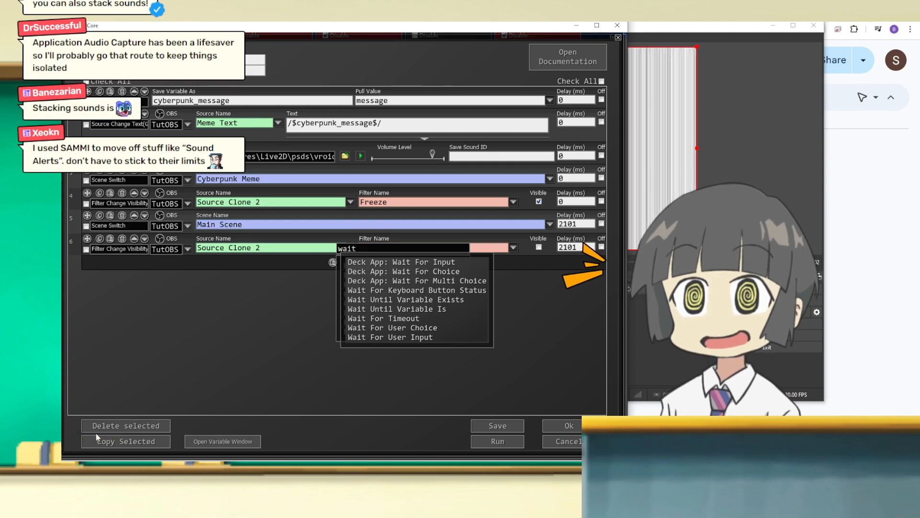
left_click(170, 322)
left_click(157, 277)
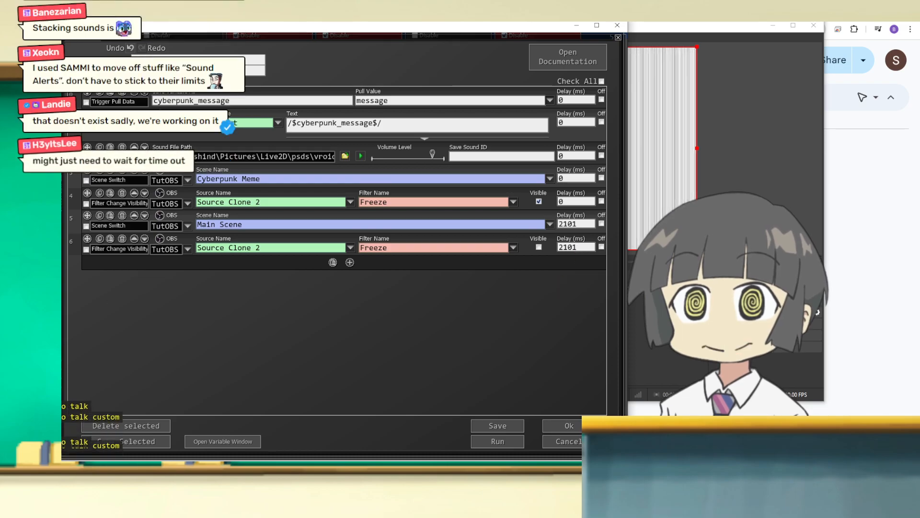
Step: Review the cyberpunk_message variable, its message pull value and the Meme Text source's text in the Cyberpunk button
left_click_drag(292, 33, 425, 33)
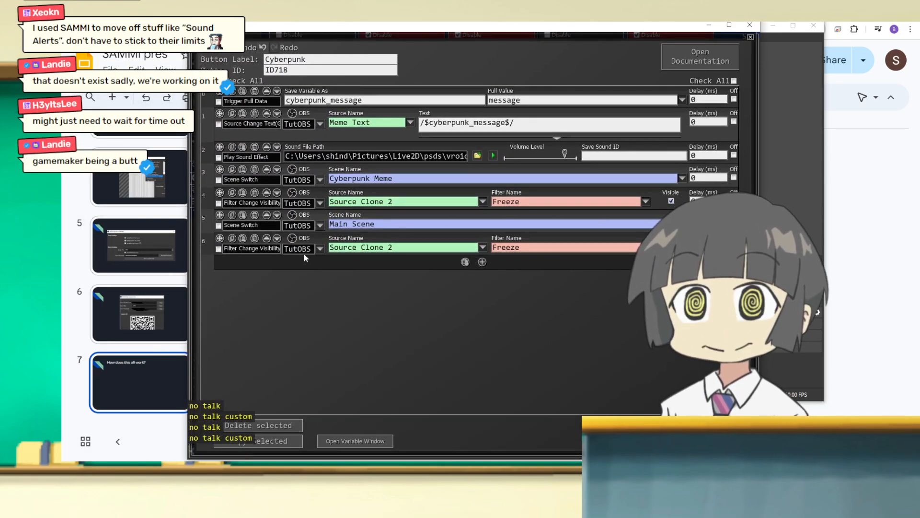
left_click_drag(390, 42, 404, 40)
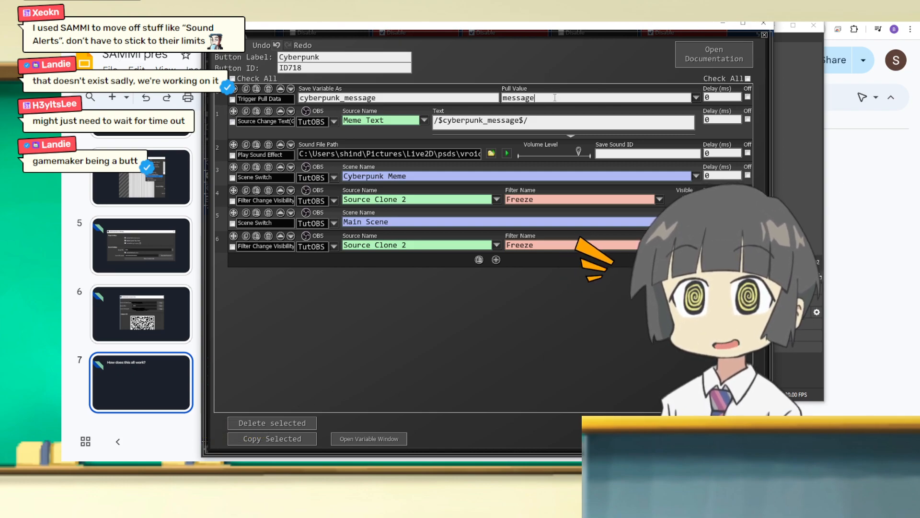
left_click_drag(617, 98, 494, 99)
left_click_drag(396, 100, 291, 99)
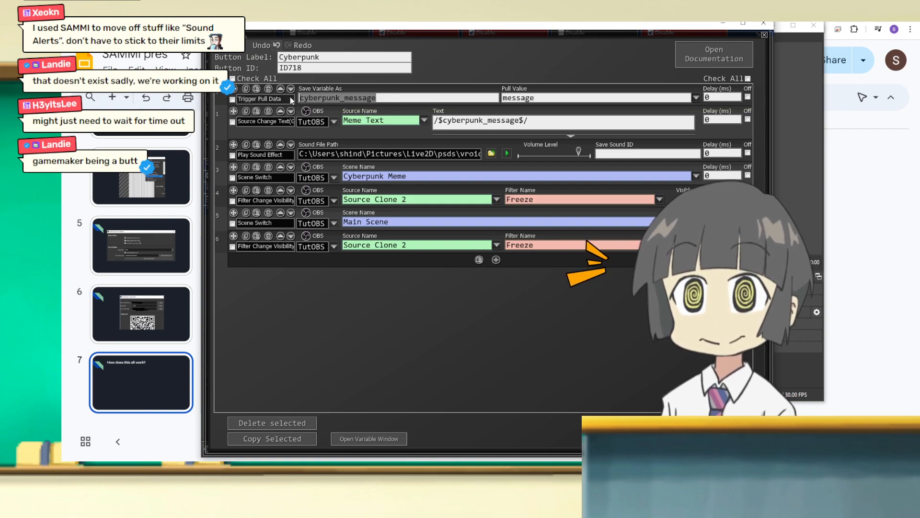
left_click(346, 98)
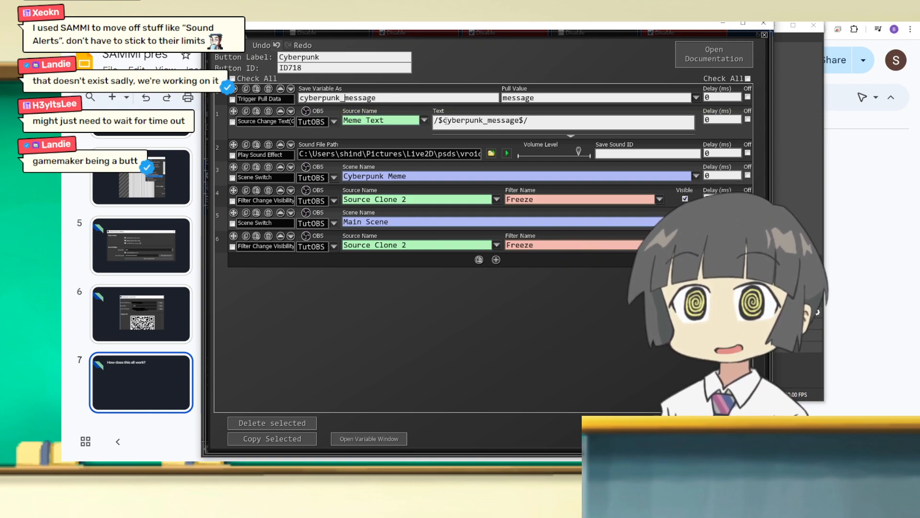
left_click_drag(561, 127, 430, 122)
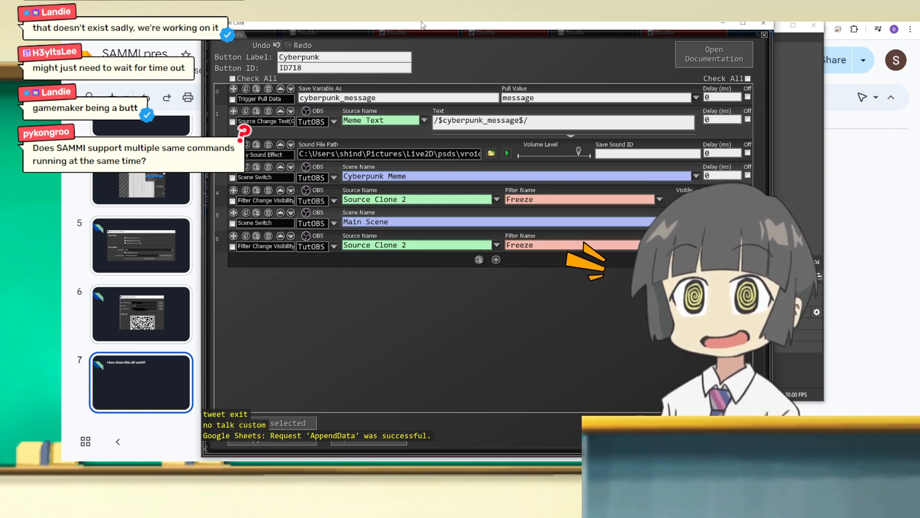
Step: Move SAMMI aside, bring up the stream chat, and redeem the cyberpunk meme reward with the message "HAHA FUNNY"
left_click_drag(422, 25, 343, 27)
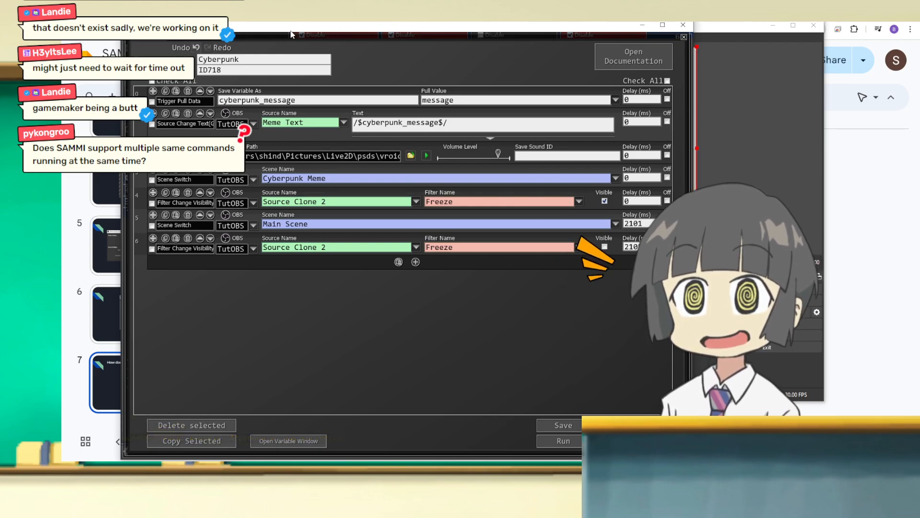
left_click_drag(341, 29, 62, 30)
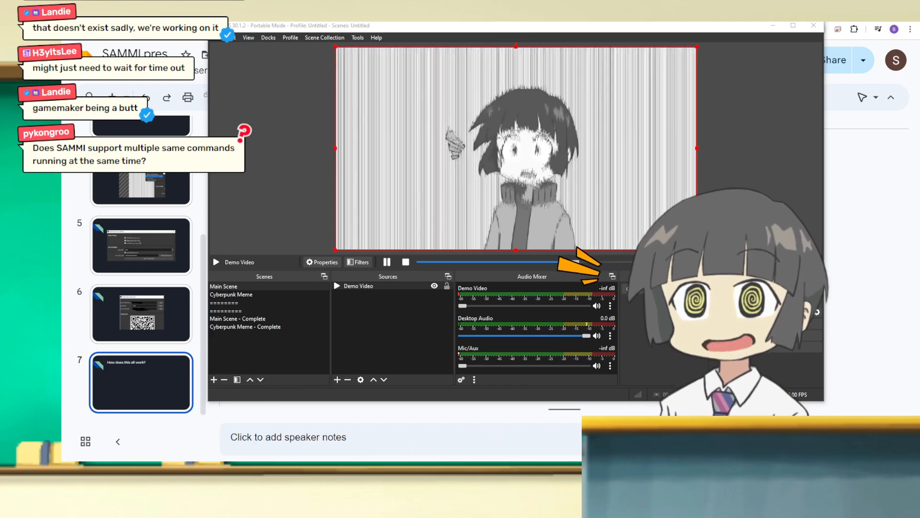
left_click_drag(61, 143, 193, 90)
left_click(121, 406)
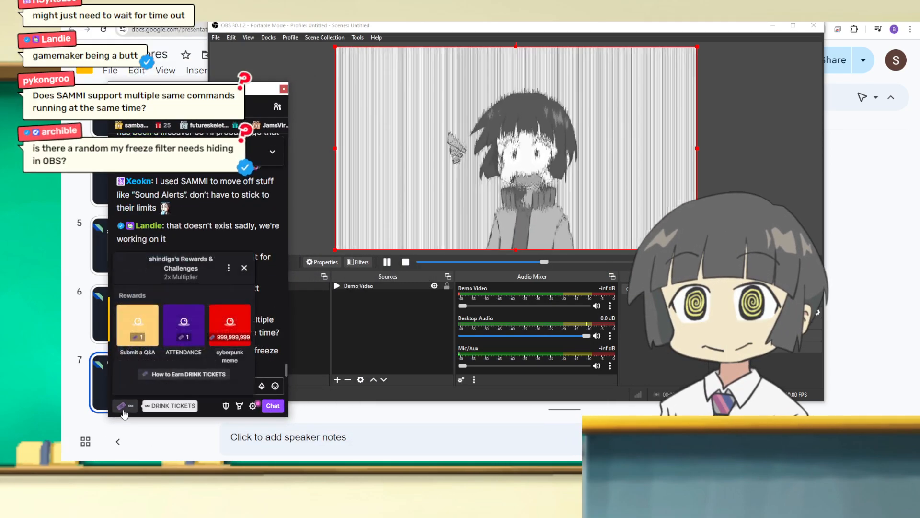
left_click(217, 328)
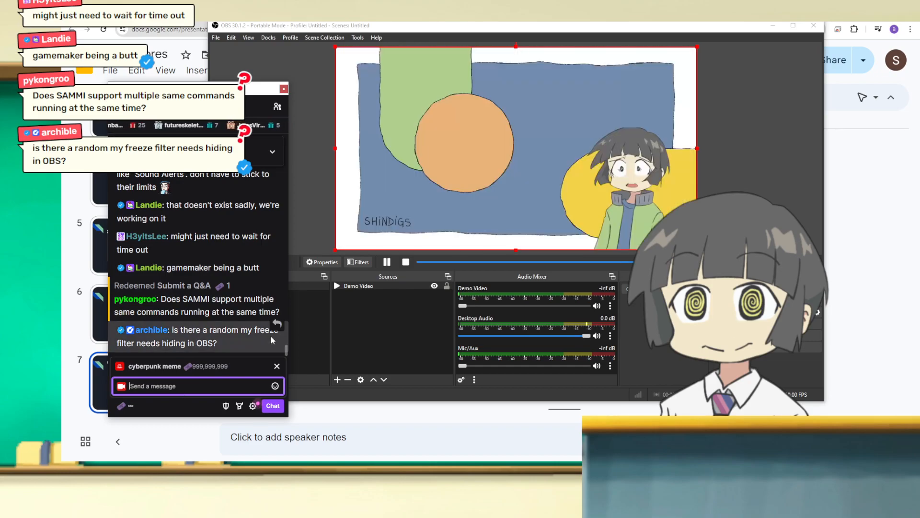
type("HAHA FUNNY")
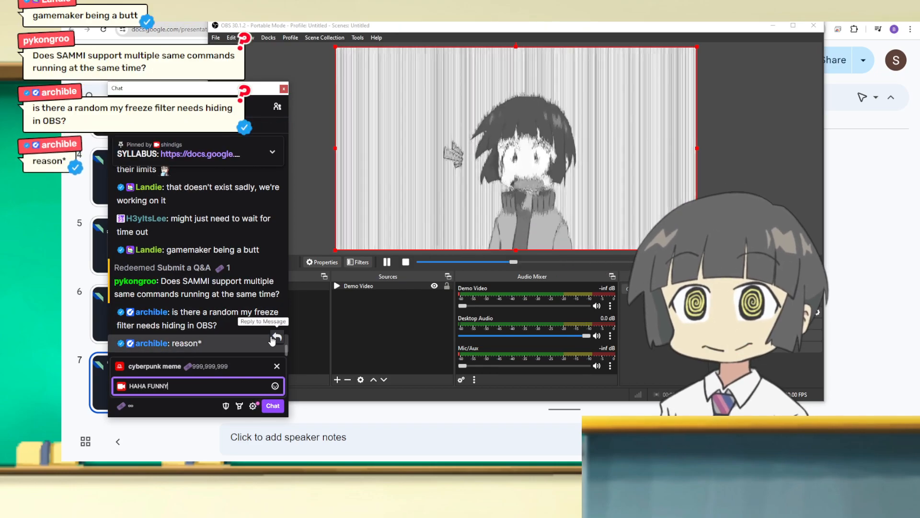
key("Return")
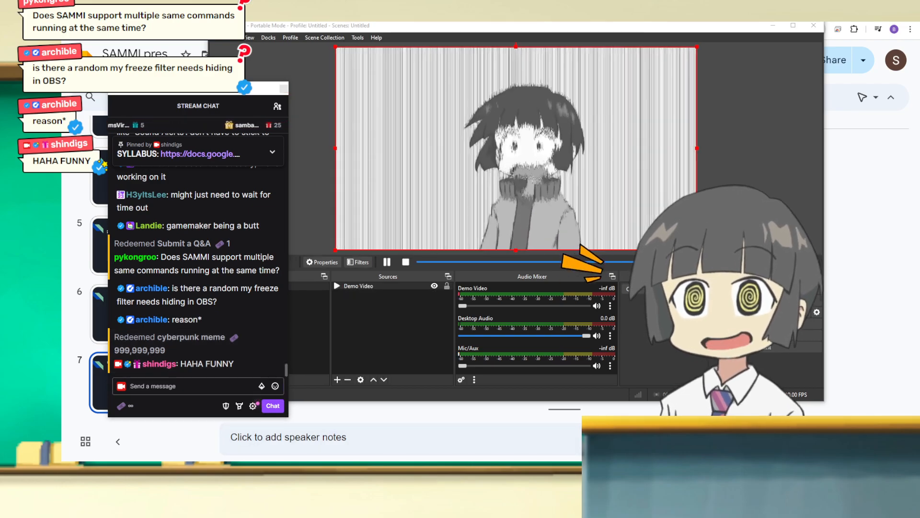
Step: Clear the view of the OBS preview and redeem the cyberpunk meme reward with the message "cyberpunk!!!"
key("alt+Tab")
left_click_drag(569, 13, 394, 0)
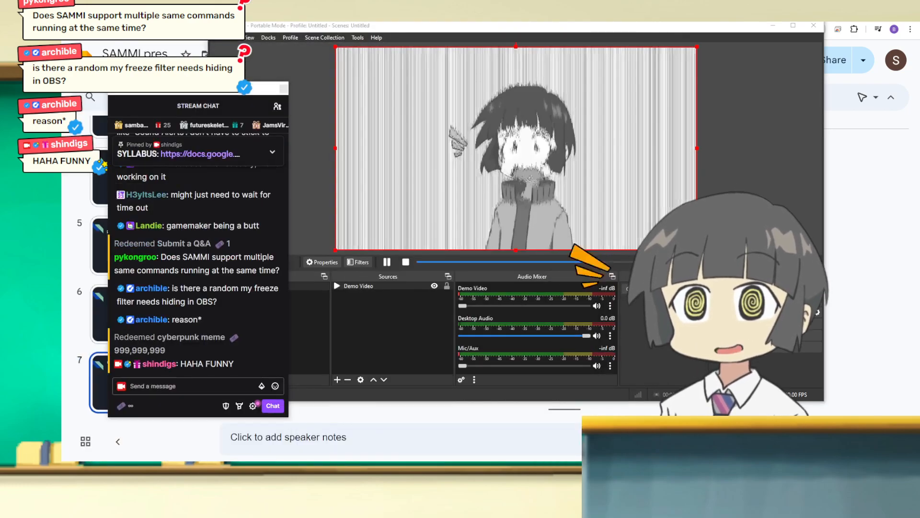
left_click(122, 406)
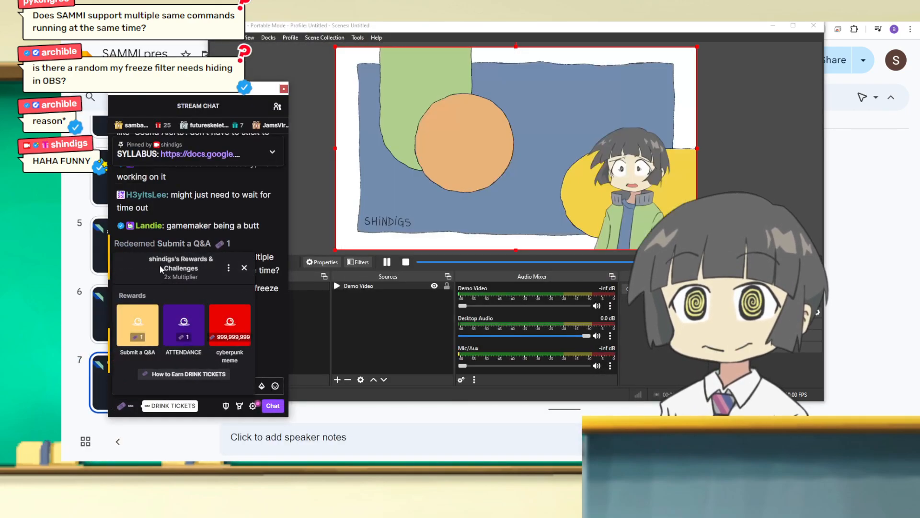
left_click(217, 338)
type("cyberp")
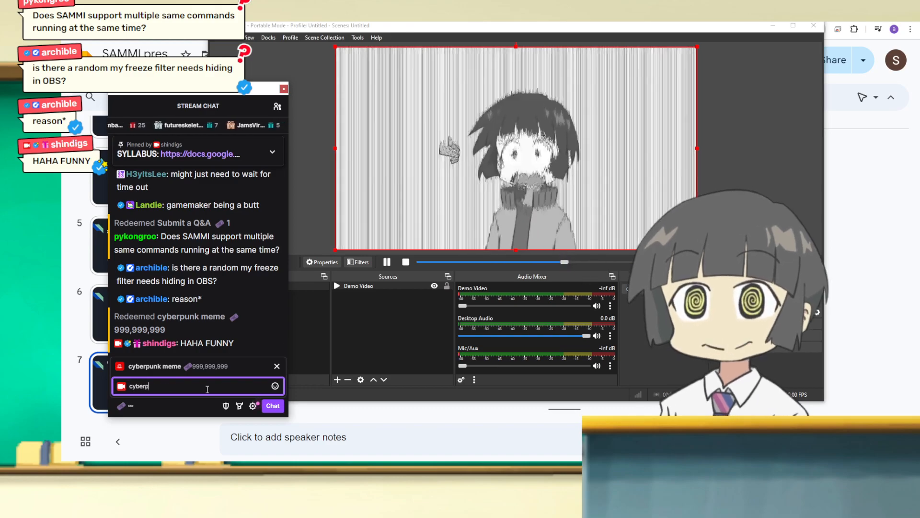
type("unk!!!")
key("Return")
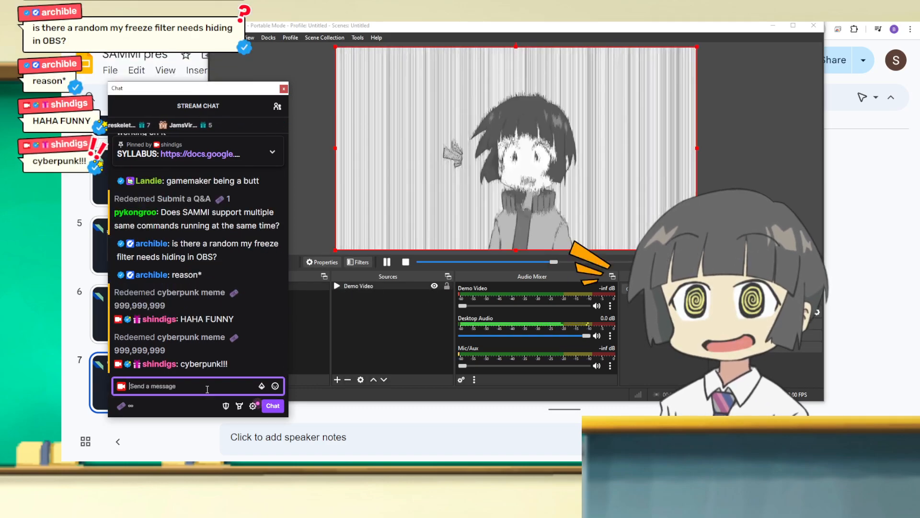
Step: Redeem the cyberpunk meme reward in the stream chat with the message "test"
left_click(128, 406)
left_click(213, 322)
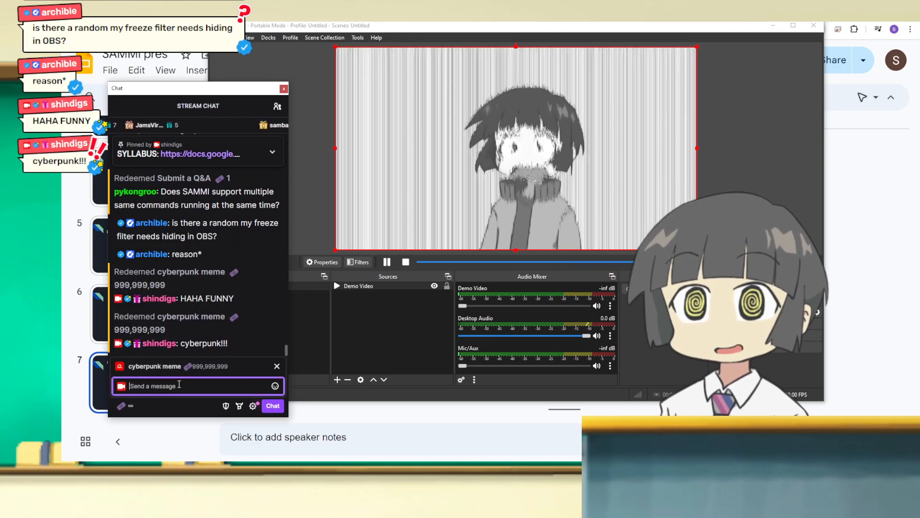
type("test")
key("Return")
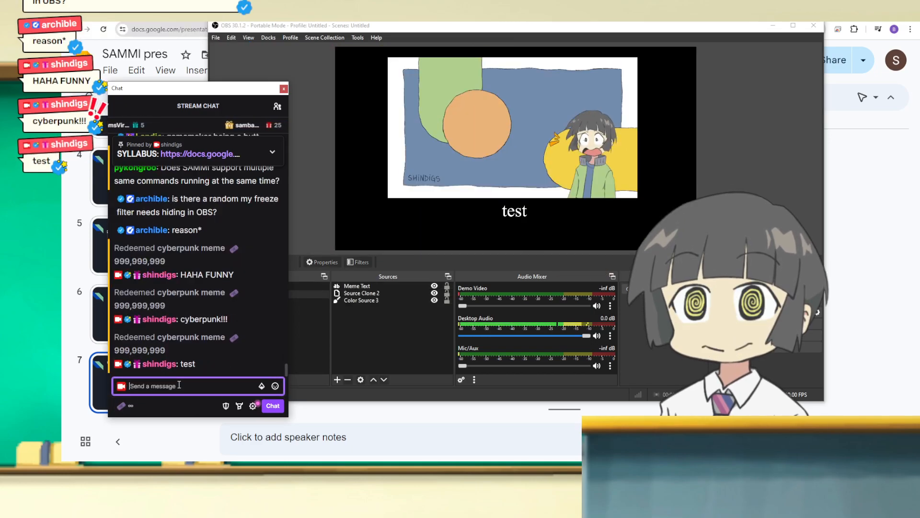
Step: Redeem the cyberpunk meme reward with the message "asdfasdf" and leave the rewards list closed
left_click(121, 405)
left_click(229, 326)
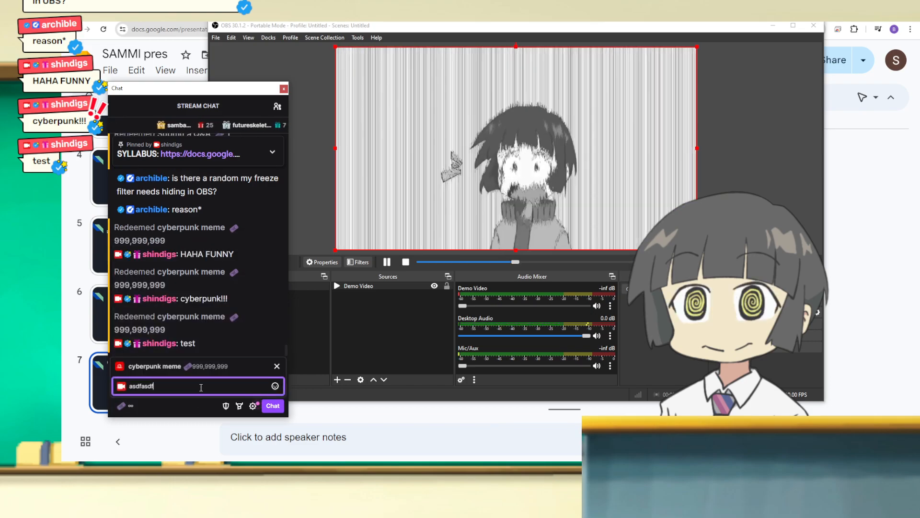
key("Return")
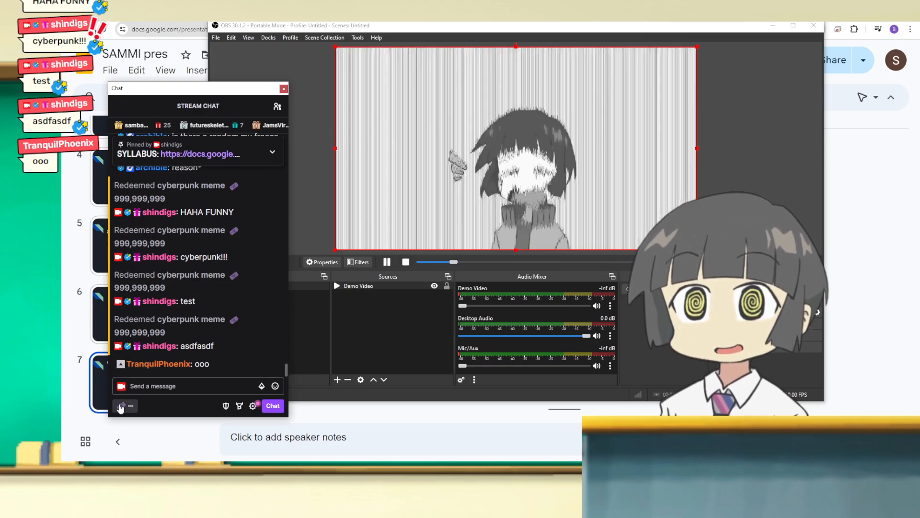
left_click(122, 406)
left_click(244, 267)
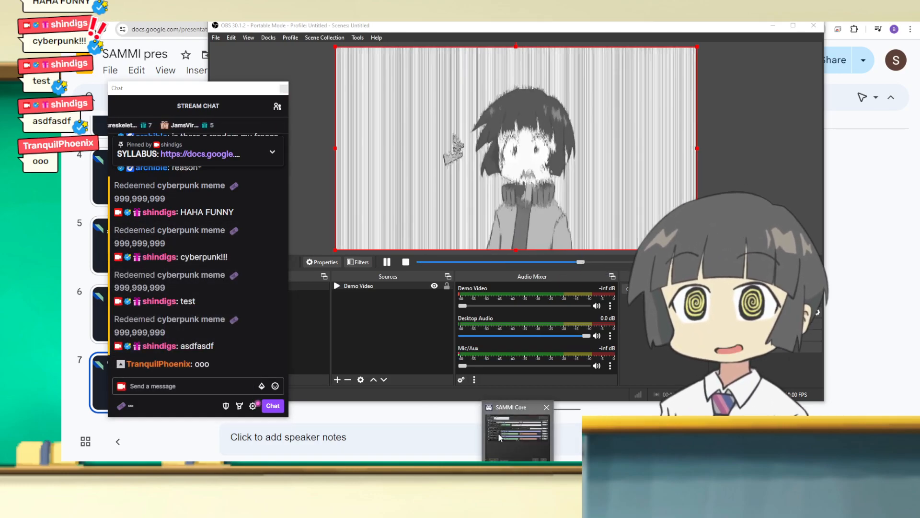
Step: Switch to SAMMI, add a Twitch Chat Message trigger with the message * to the Cyberpunk button, and save the deck
left_click(500, 437)
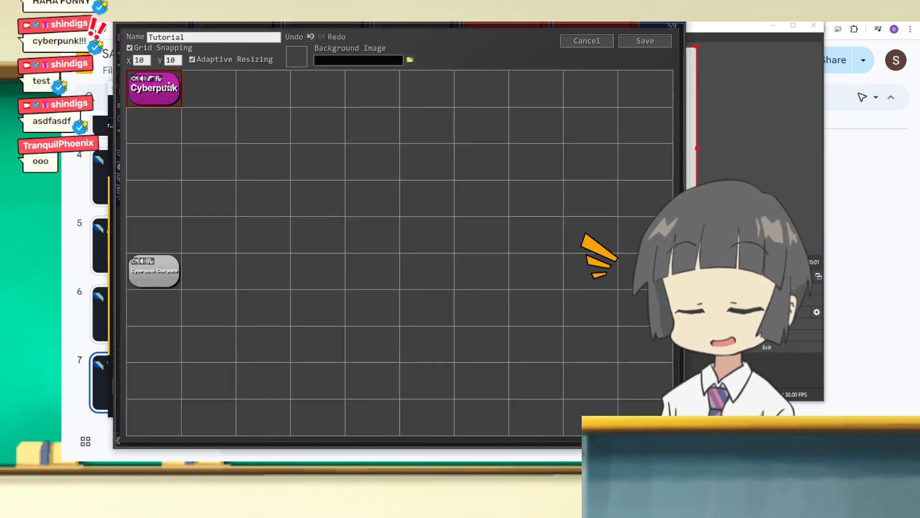
right_click(169, 86)
left_click(180, 106)
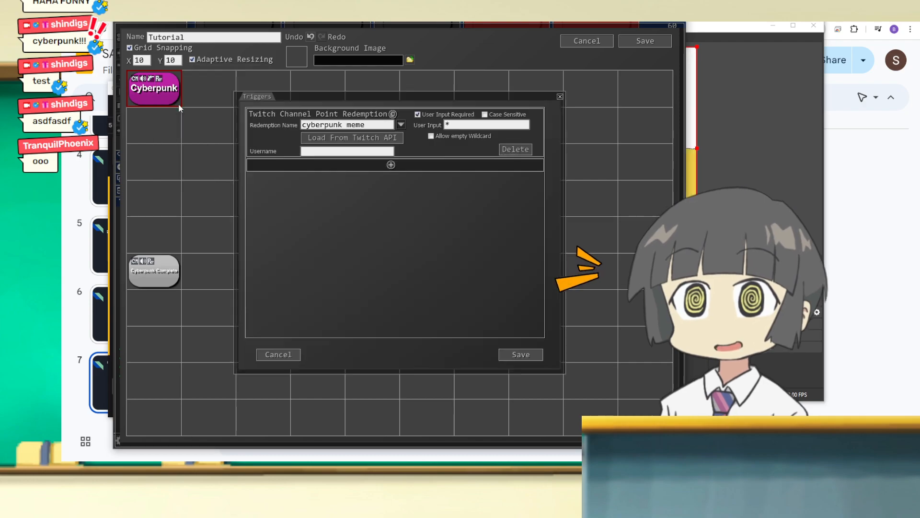
left_click(391, 164)
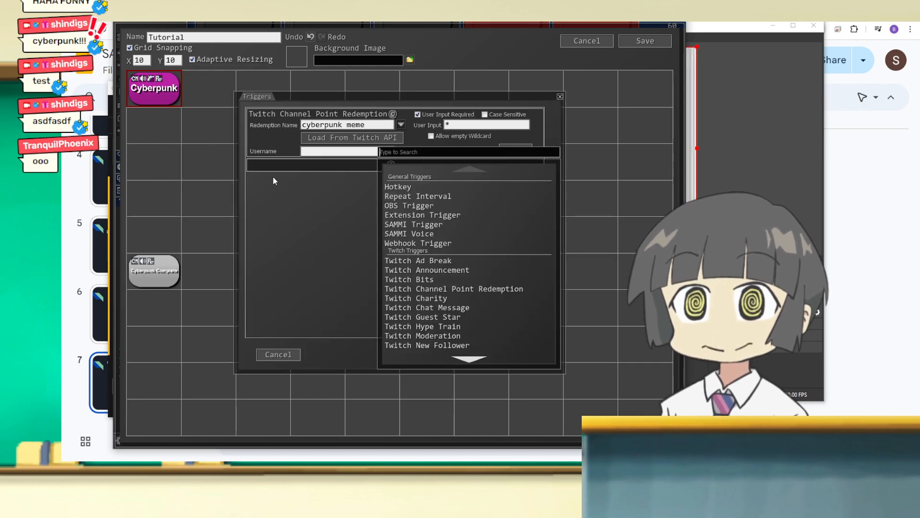
left_click(433, 308)
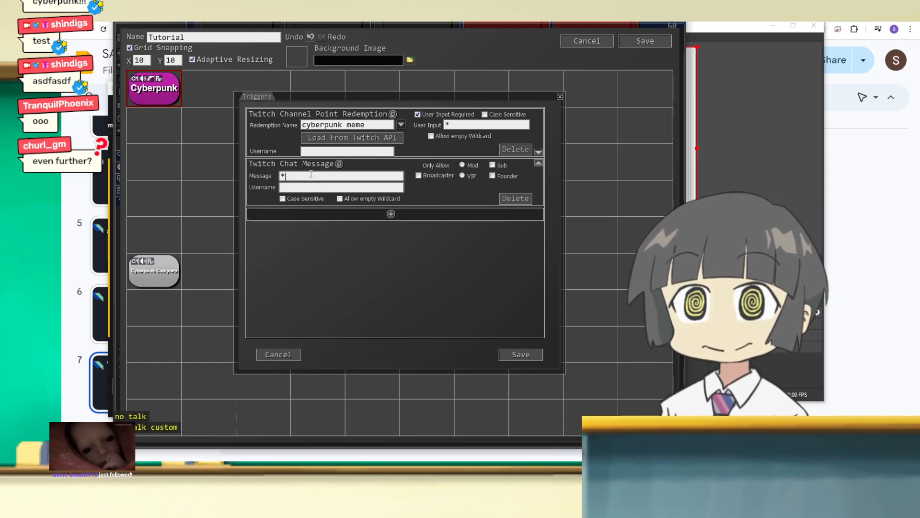
left_click(520, 354)
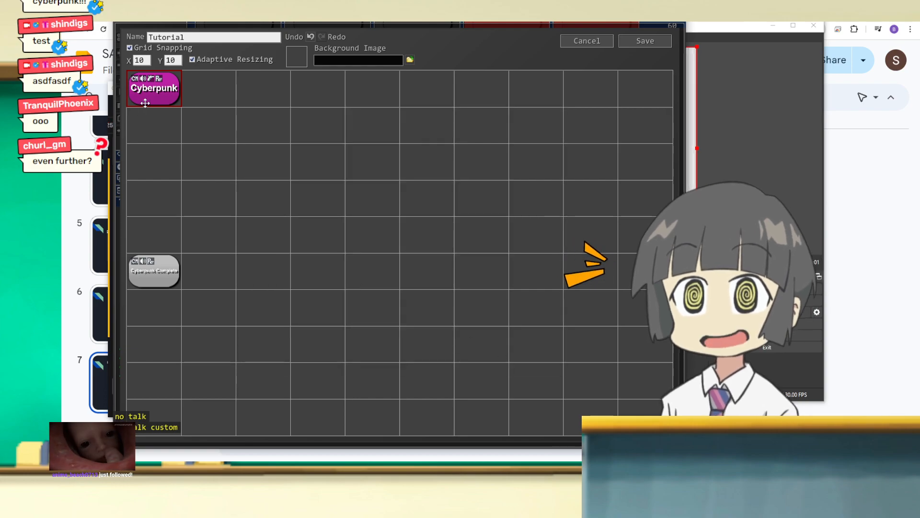
right_click(144, 96)
left_click(646, 41)
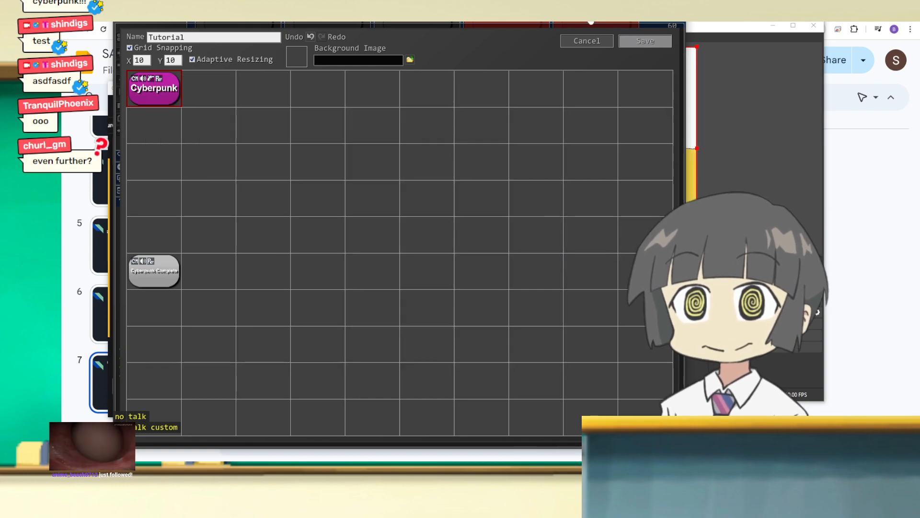
Step: Watch the stream chat and OBS preview with the chat message trigger active, and return to SAMMI's Tutorial deck
left_click(591, 36)
left_click(213, 387)
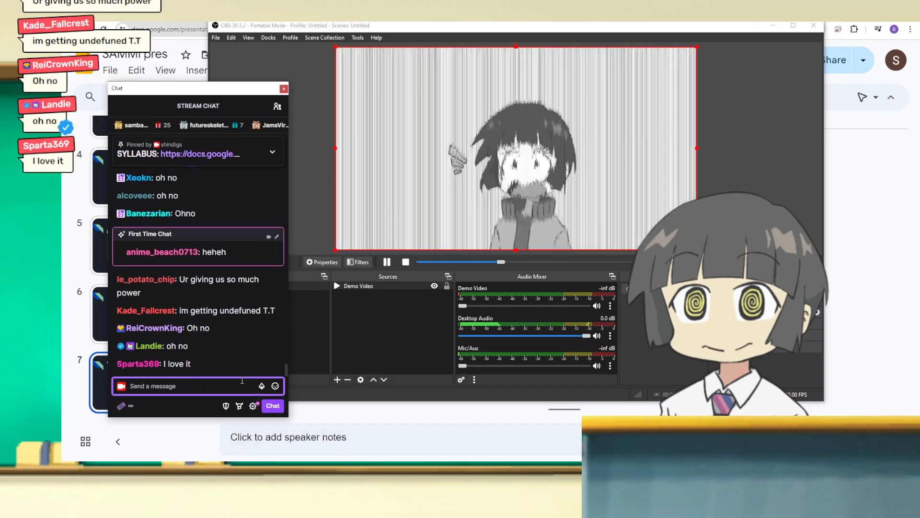
left_click(497, 467)
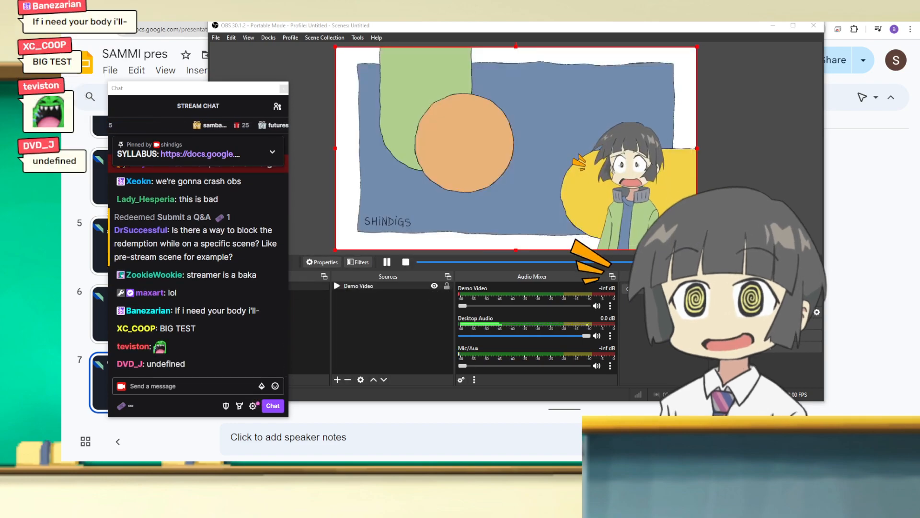
left_click_drag(44, 276, 531, 42)
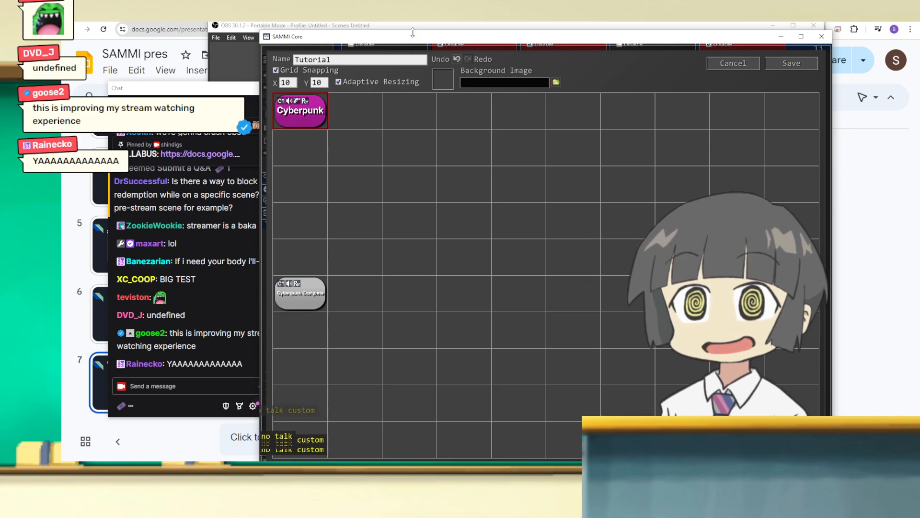
Step: Save the Tutorial deck and reopen it for editing
left_click(791, 63)
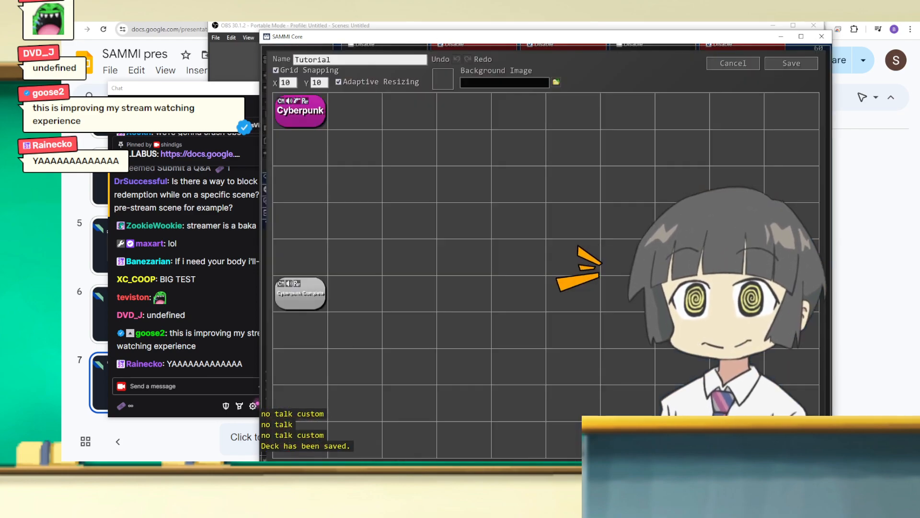
double_click(399, 389)
right_click(299, 116)
left_click(462, 141)
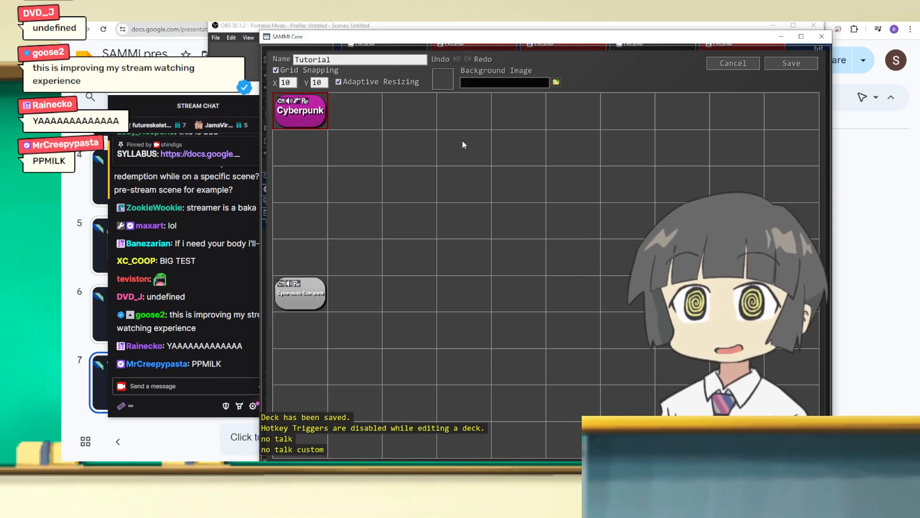
Step: Examine the queue and overlap options in the Cyberpunk button's settings, and close them without changes
right_click(285, 112)
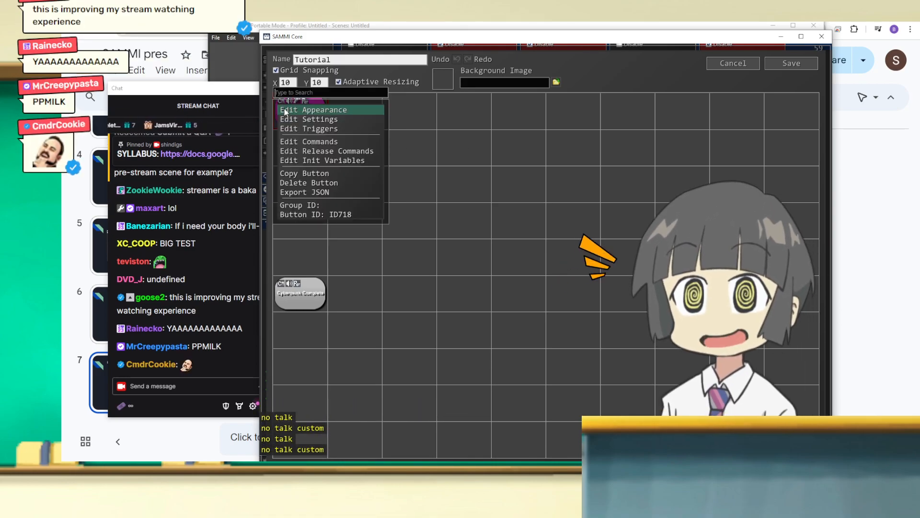
left_click(319, 120)
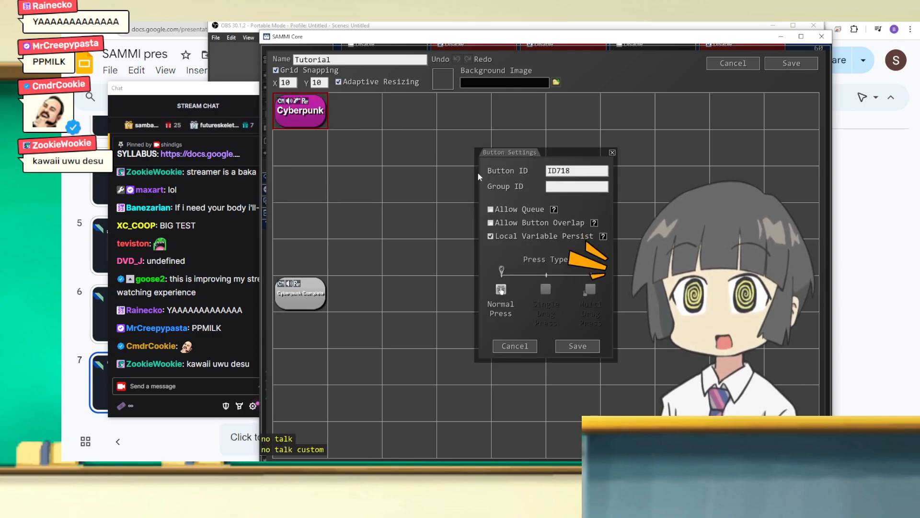
left_click_drag(421, 37, 404, 24)
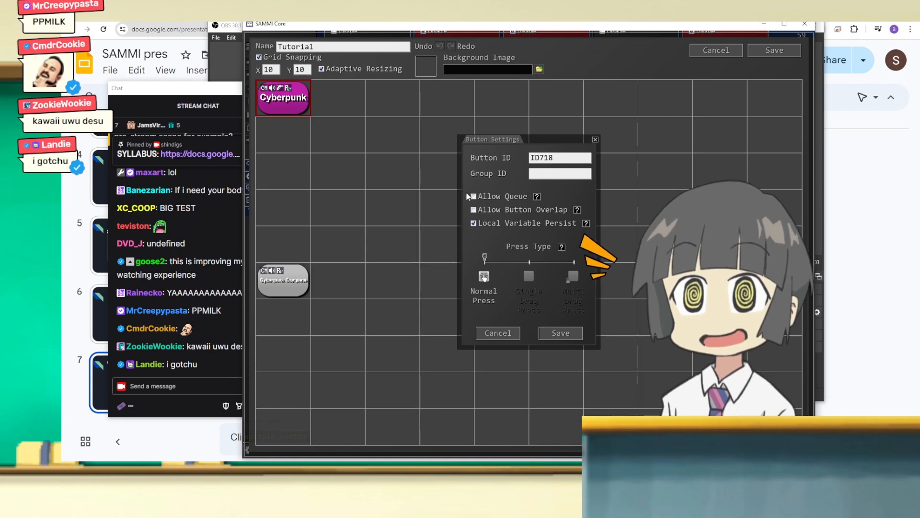
left_click(596, 141)
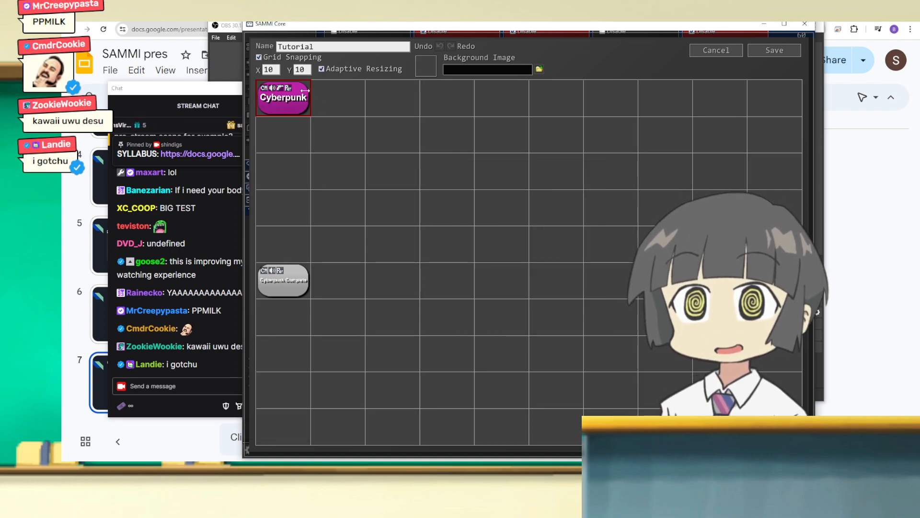
Step: Enable Allow Queue for the Cyberpunk button, set its Group ID to cybermeme, and save the button settings
right_click(309, 94)
left_click(363, 105)
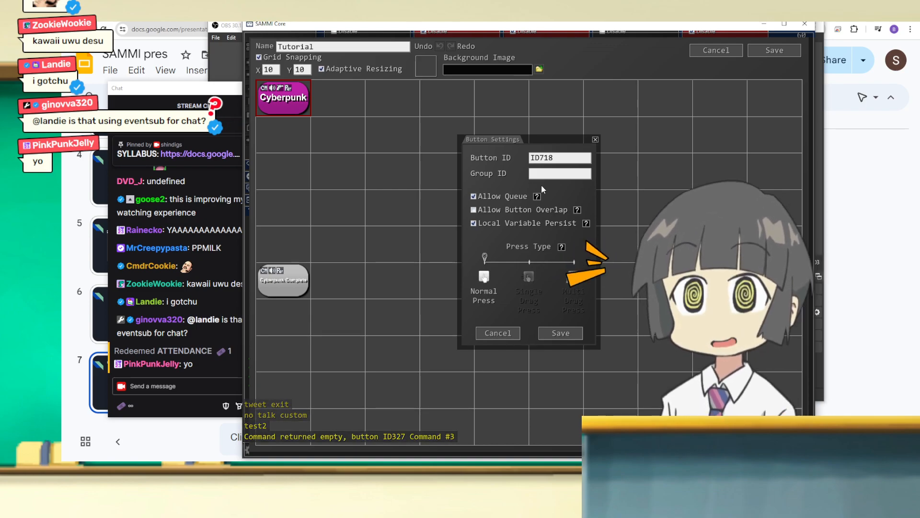
type("cybermeme")
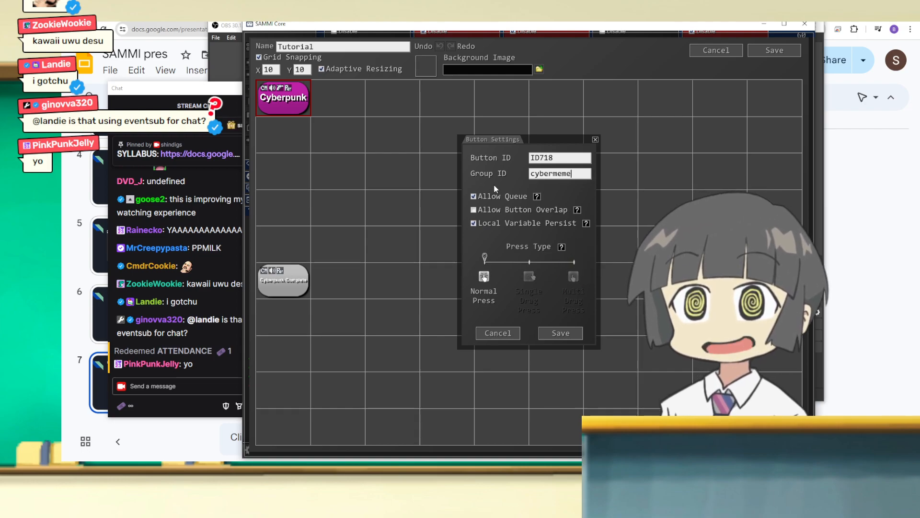
left_click(560, 333)
right_click(282, 87)
left_click(301, 112)
left_click(561, 333)
Step: Add a Twitch Chat Message trigger to the Cyberpunk button and save the Tutorial deck
right_click(282, 95)
left_click(285, 116)
left_click(520, 174)
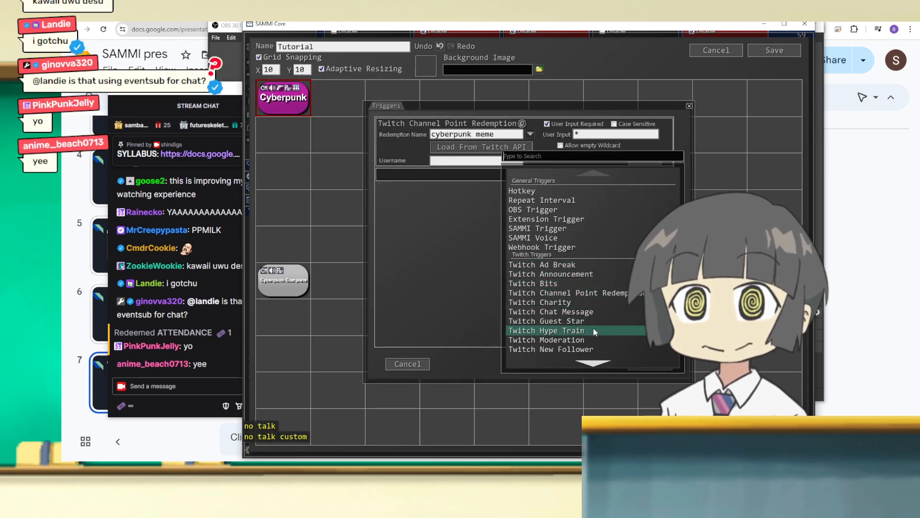
scroll(595, 332, "down", 5)
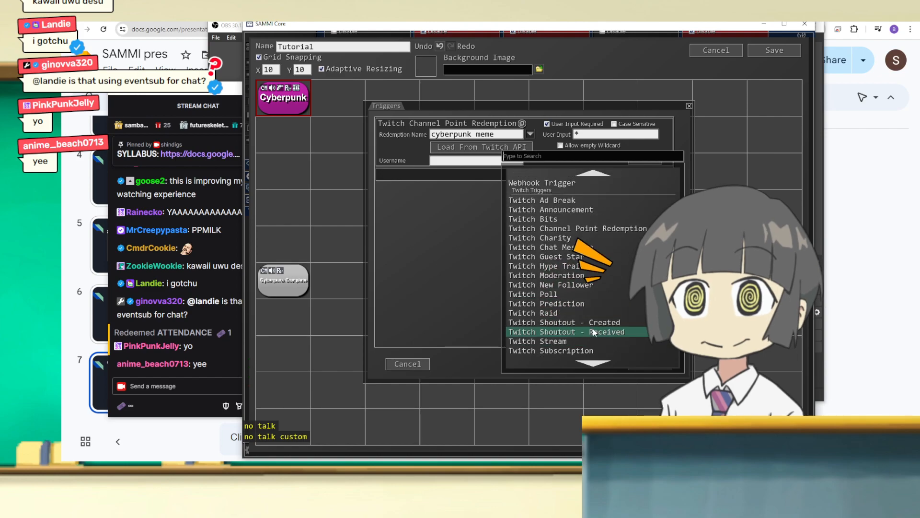
left_click(578, 247)
left_click(662, 368)
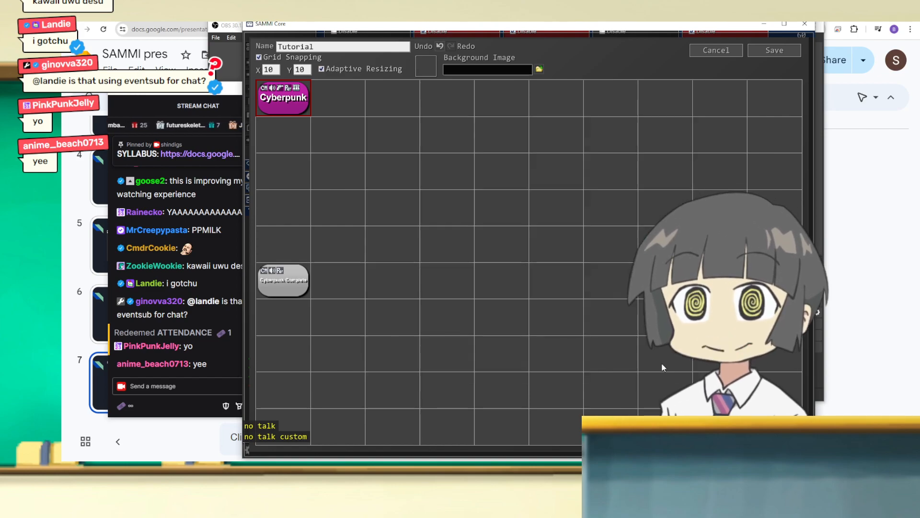
left_click(780, 54)
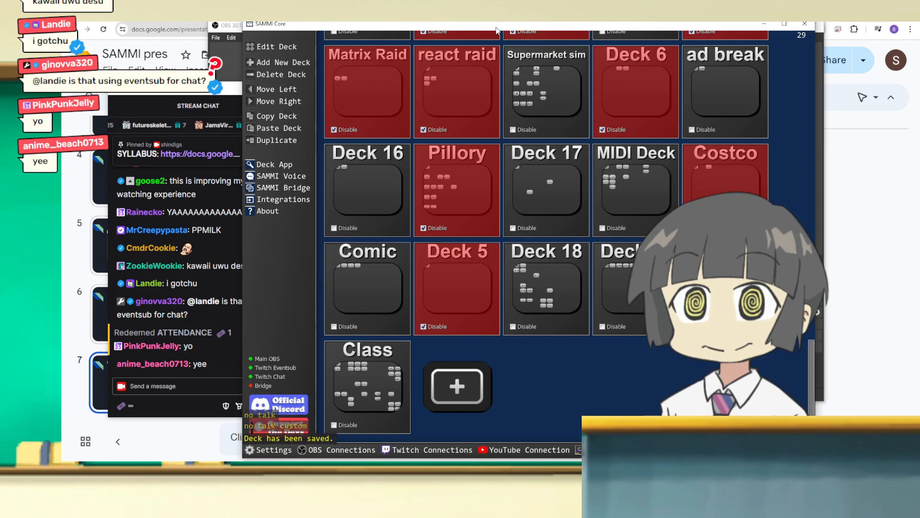
Step: Watch the chat-triggered meme in the OBS preview and inspect the queued Cyberpunk entries in SAMMI's active buttons list
left_click_drag(488, 34, 62, 39)
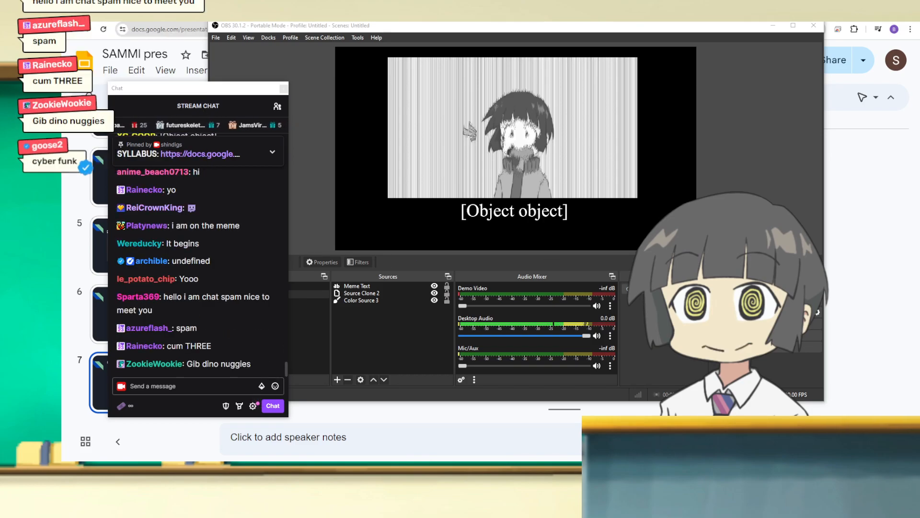
left_click_drag(630, 82, 473, 15)
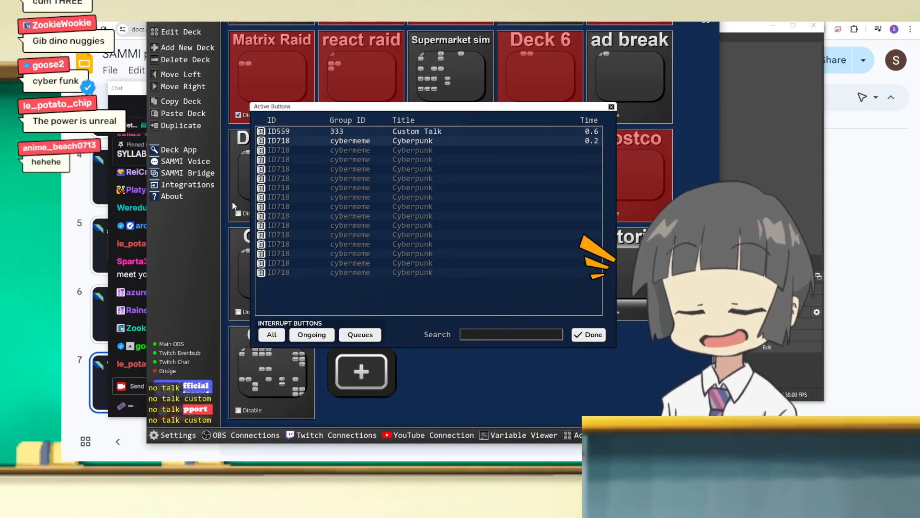
left_click(593, 335)
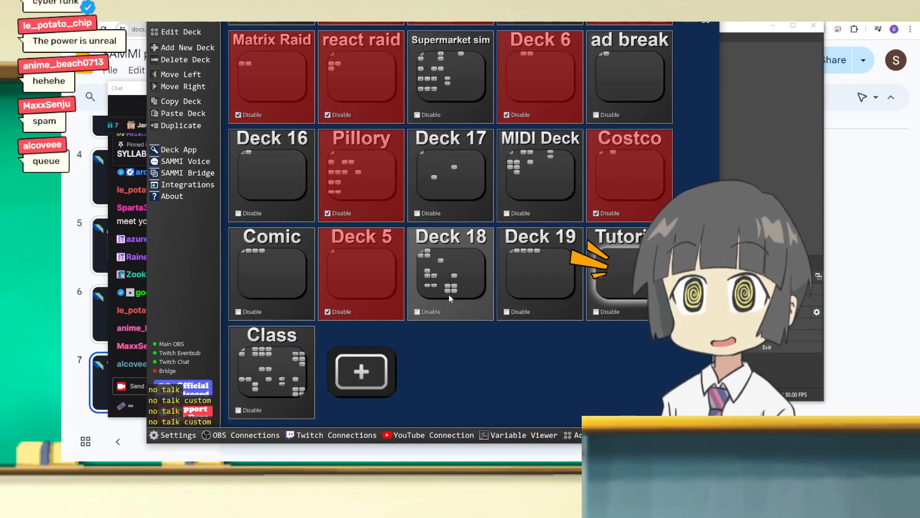
left_click_drag(556, 18, 437, 18)
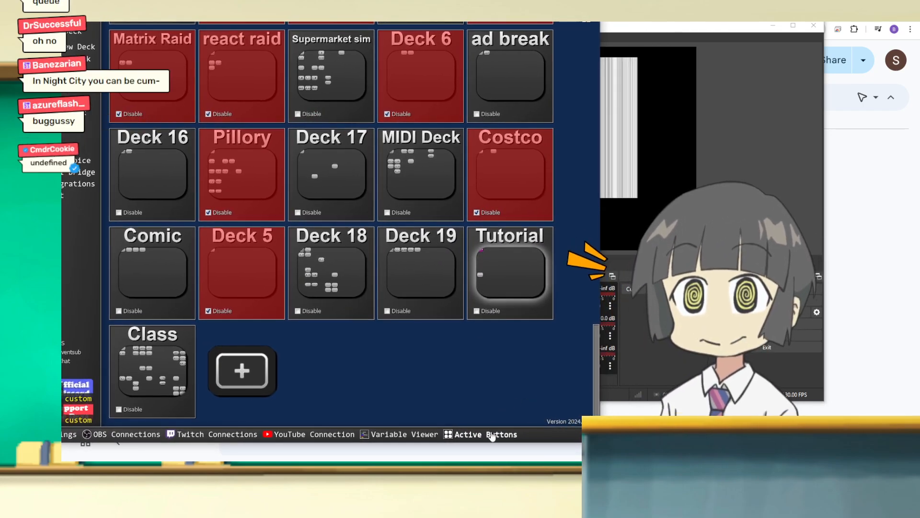
left_click(492, 435)
left_click_drag(254, 17, 311, 21)
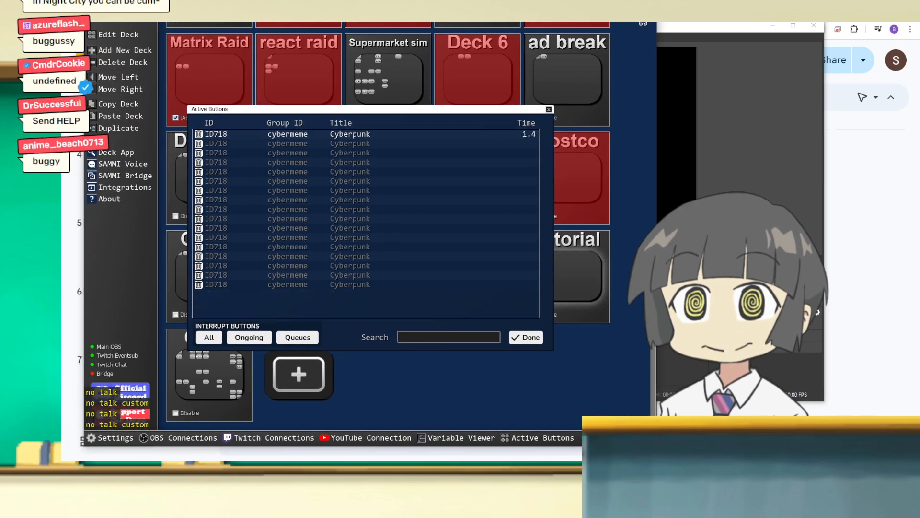
key("super+Down")
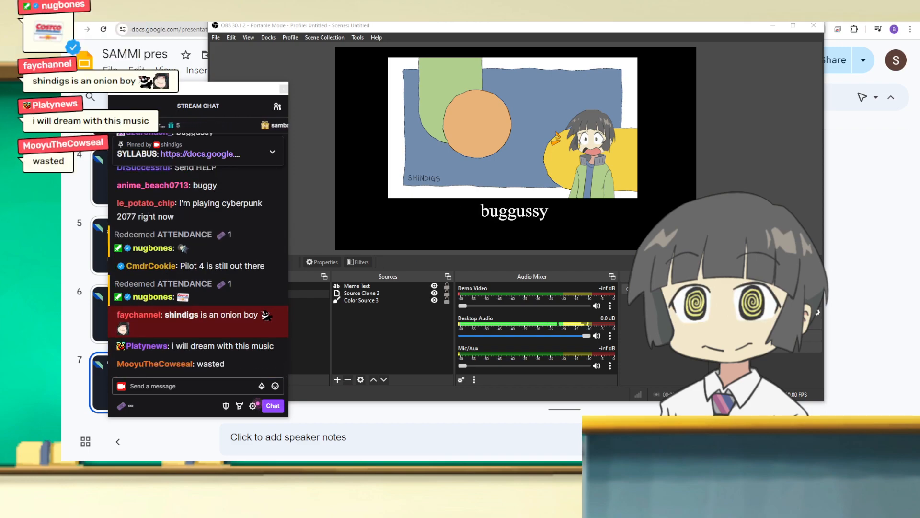
Step: Interrupt all active buttons in SAMMI and close the active buttons list
left_click_drag(62, 44, 384, 34)
left_click(262, 359)
left_click(582, 360)
left_click_drag(498, 36, 622, 72)
Step: Review the earlier stream chat messages that triggered the button, and return to the newest messages
scroll(229, 347, "up", 2)
scroll(230, 343, "up", 8)
scroll(198, 301, "up", 5)
left_click(210, 281)
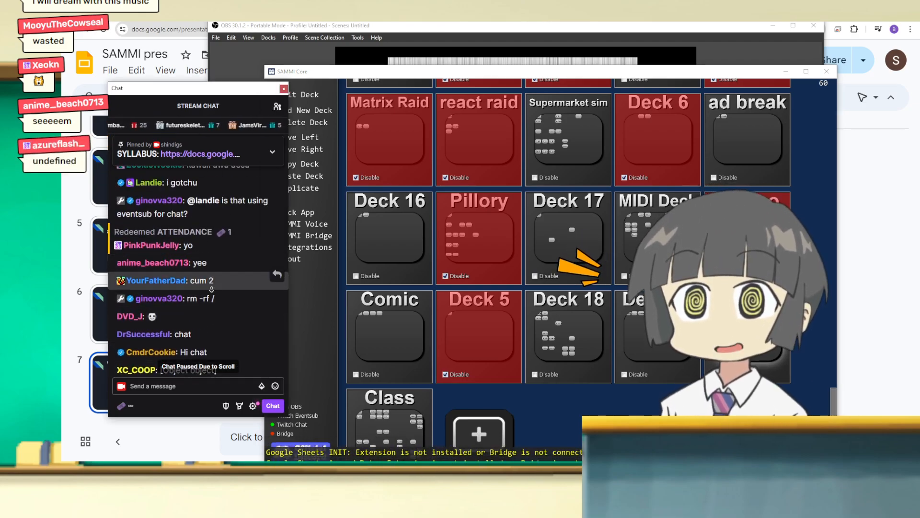
scroll(214, 361, "down", 10)
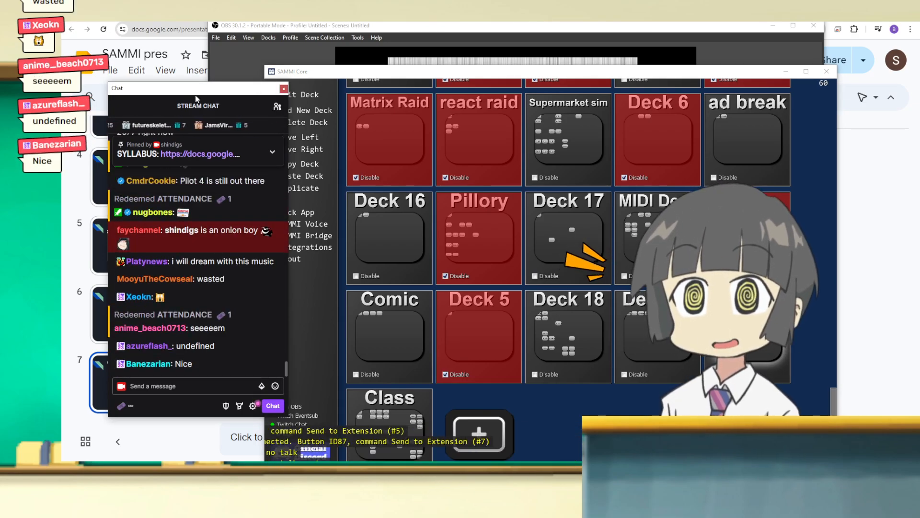
left_click_drag(195, 96, 185, 71)
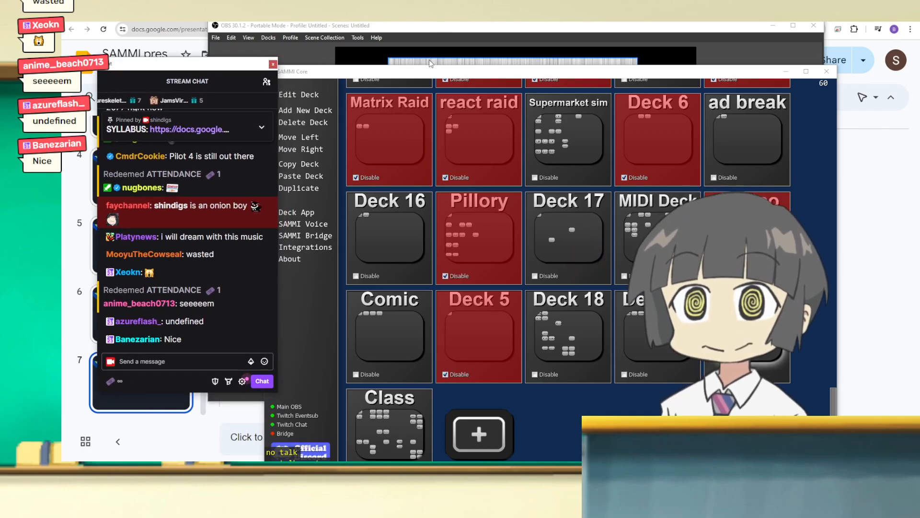
left_click_drag(439, 73, 457, 43)
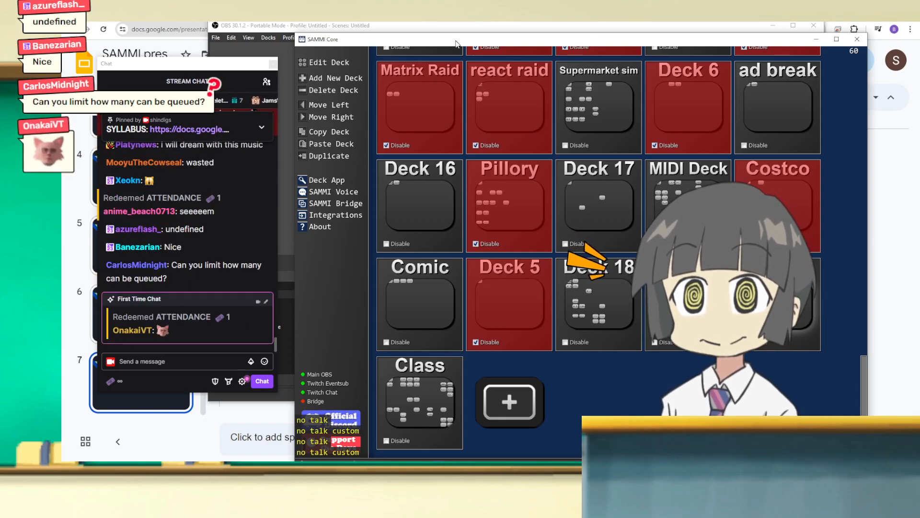
Step: In the Tutorial deck, add a Source Mute command for the Mic/Aux source at the end of the Cyberpunk button's commands
left_click_drag(457, 44, 261, 33)
double_click(577, 294)
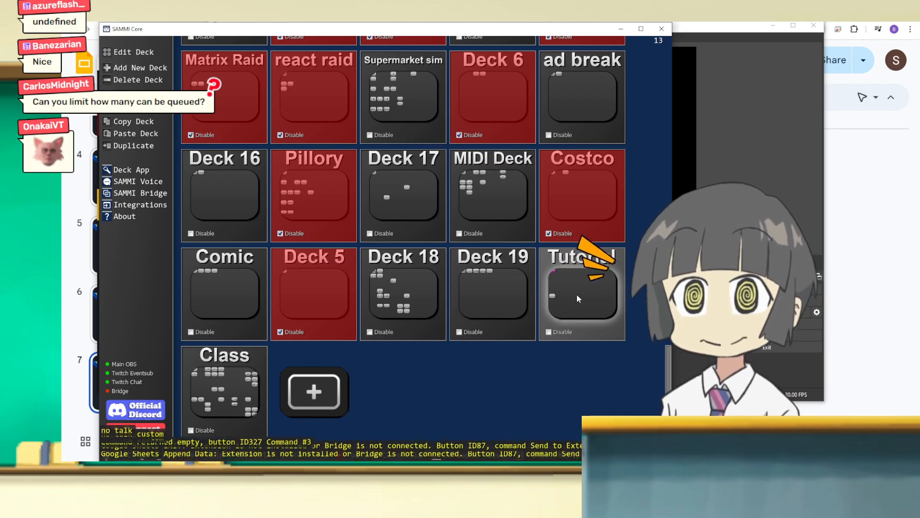
left_click_drag(158, 29, 362, 32)
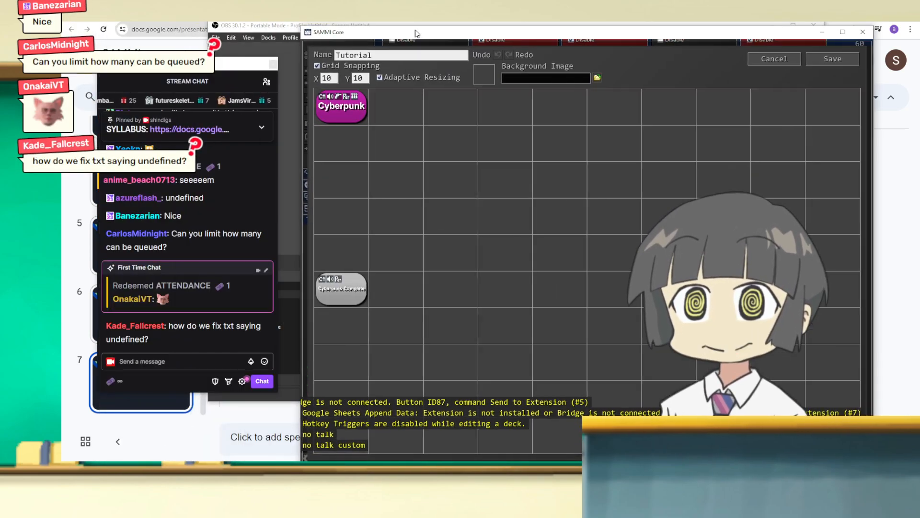
double_click(362, 109)
left_click_drag(466, 32, 315, 33)
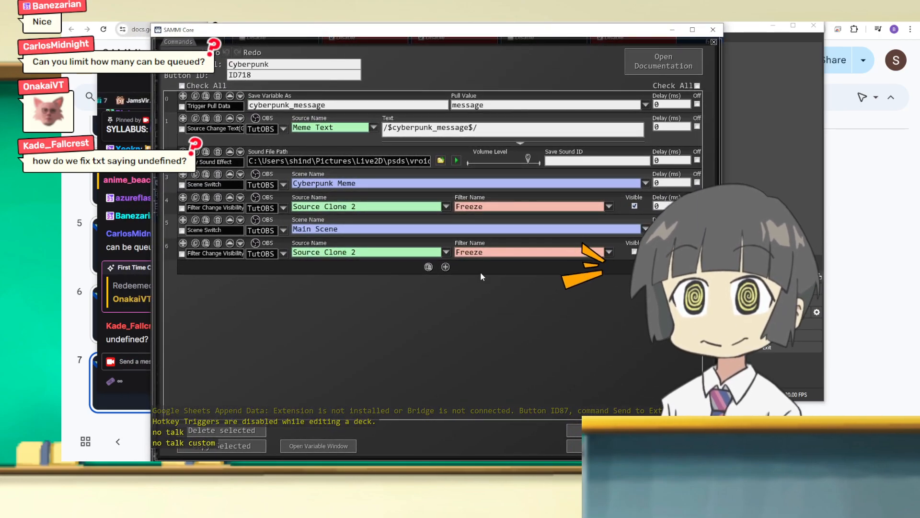
left_click(446, 267)
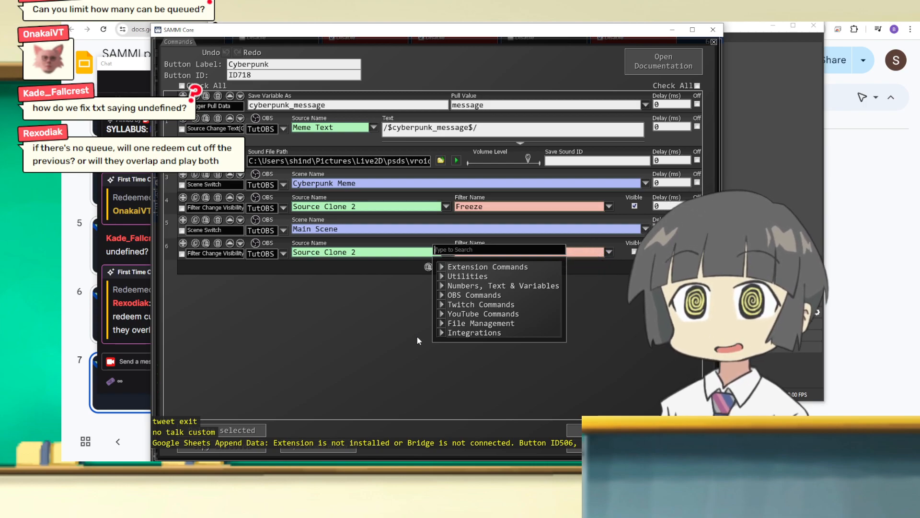
type("m")
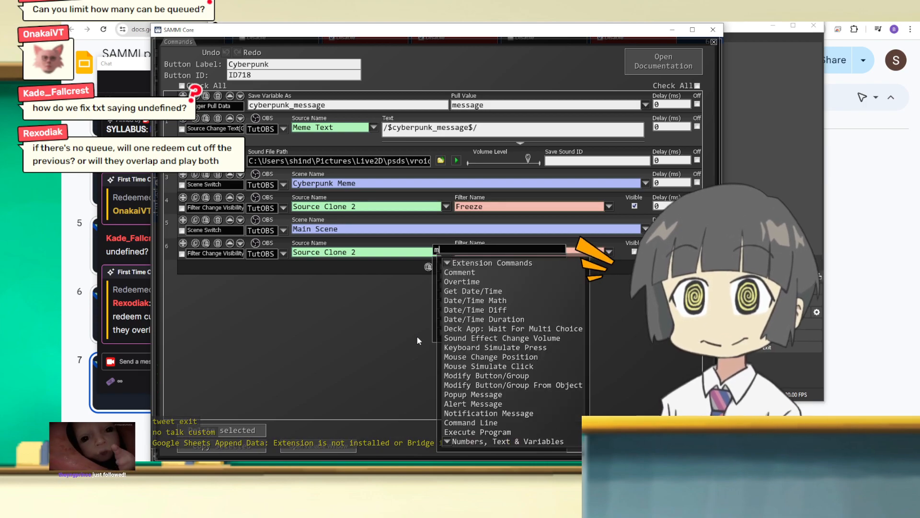
type("ute")
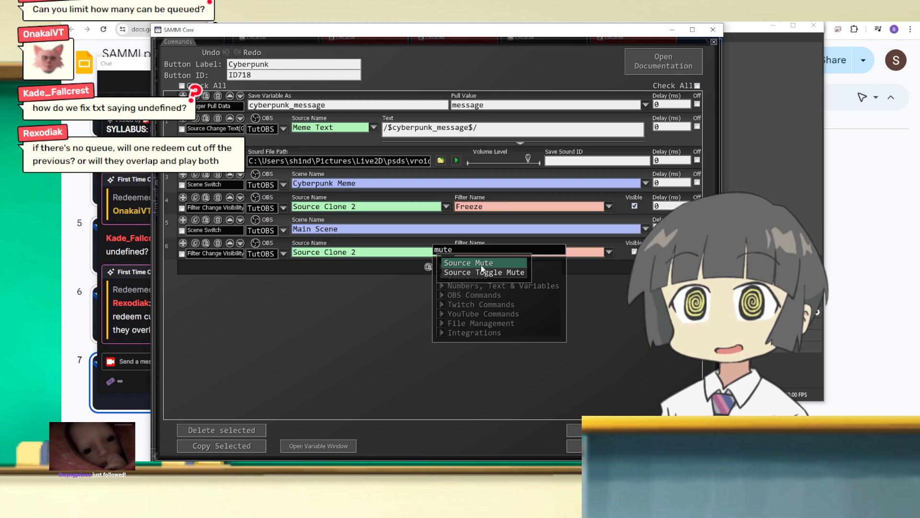
left_click(481, 264)
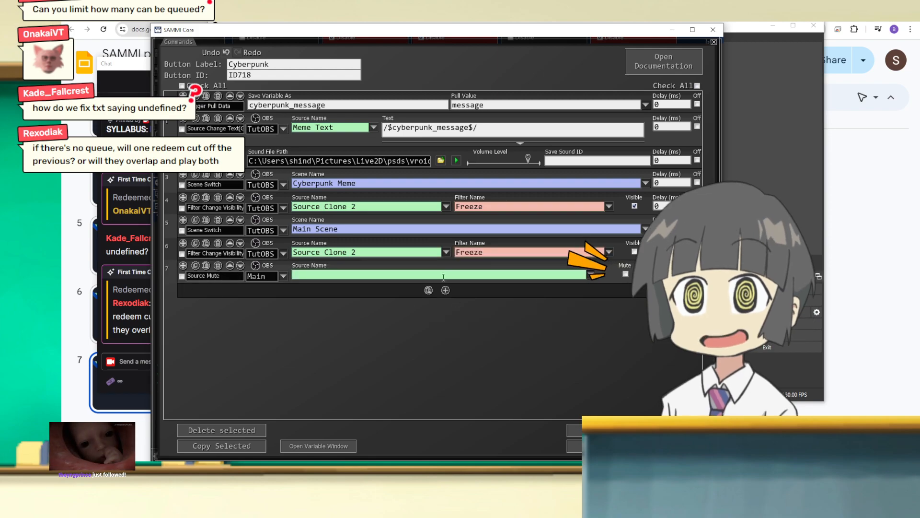
left_click(591, 274)
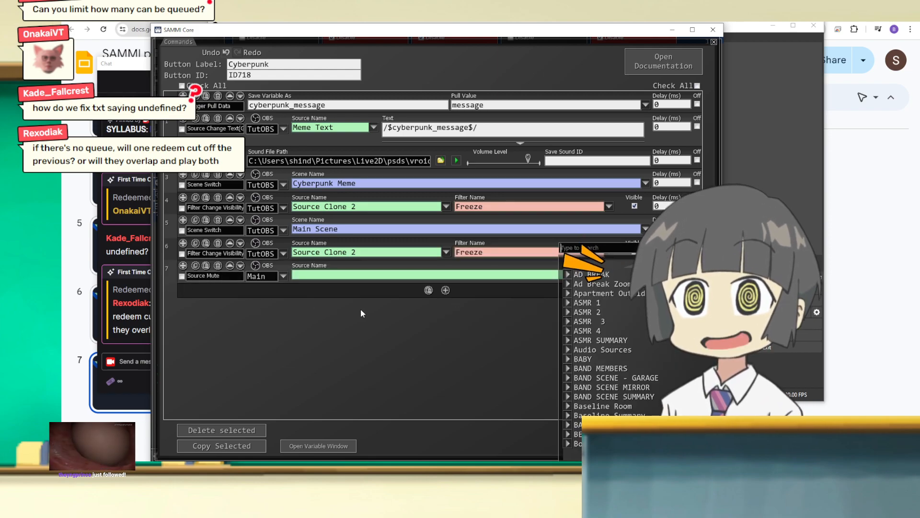
type("mic")
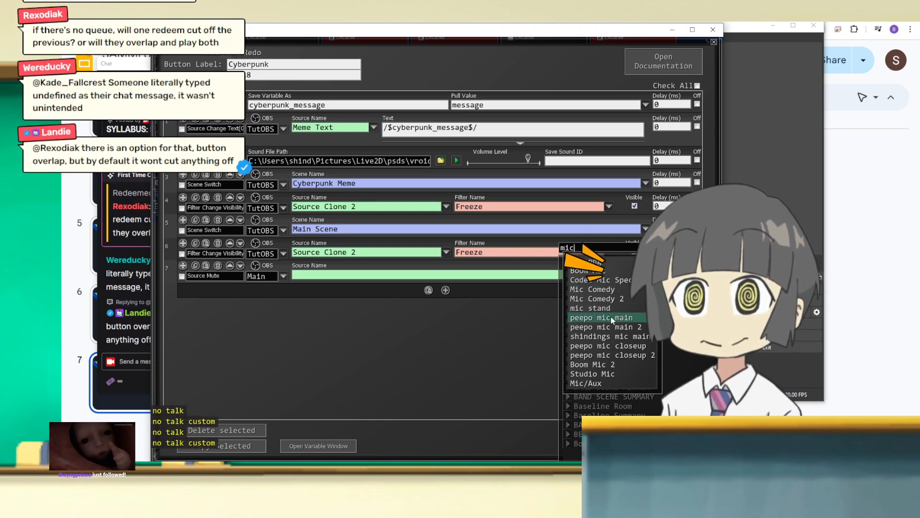
left_click(586, 382)
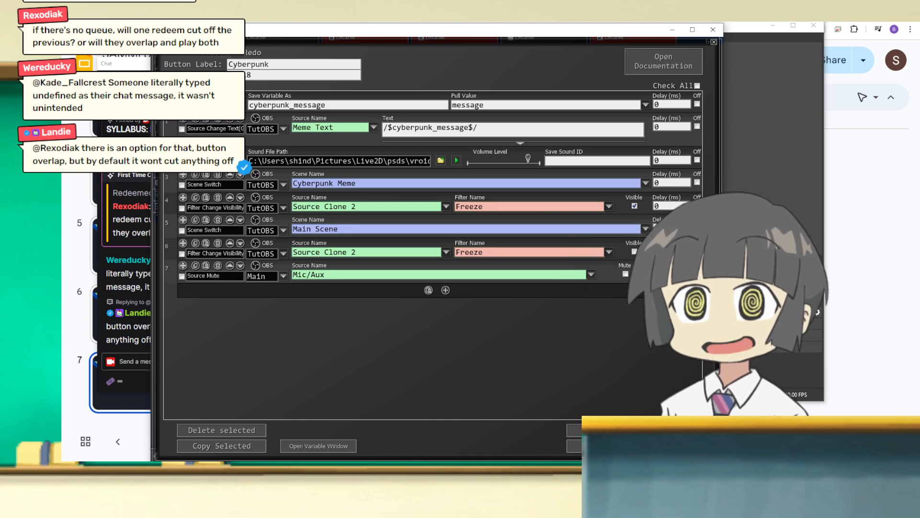
Step: Add a copy of the Mic/Aux Source Mute command above Play Sound Effect with Mute enabled, and confirm the button's commands
left_click(206, 266)
left_click_drag(183, 289, 278, 161)
key("BackSpace")
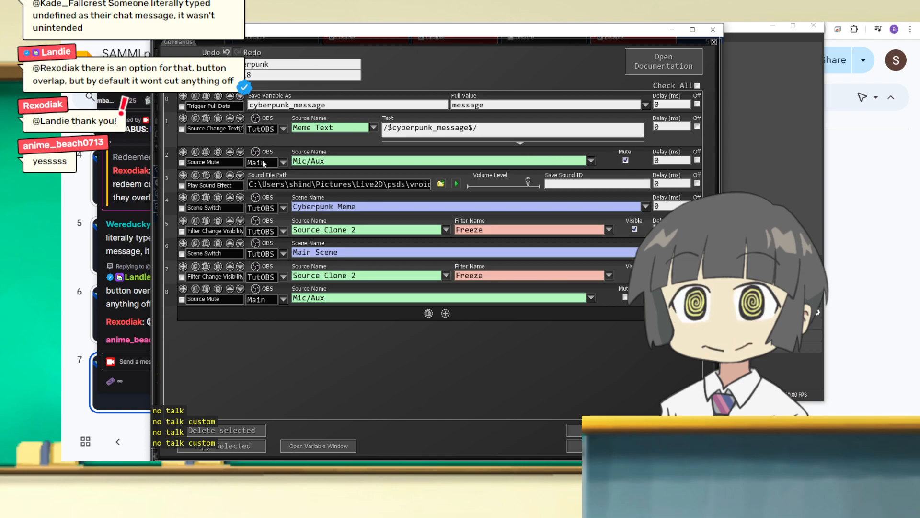
left_click_drag(275, 34, 254, 13)
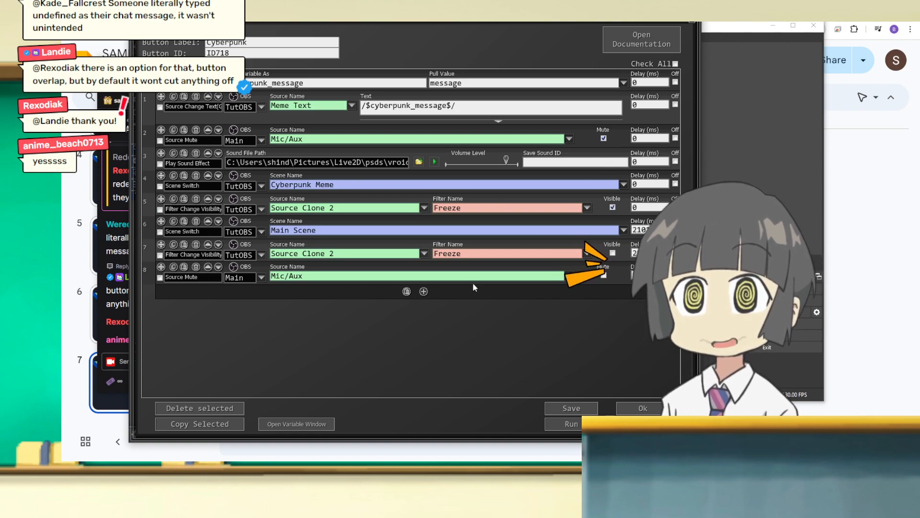
left_click(646, 407)
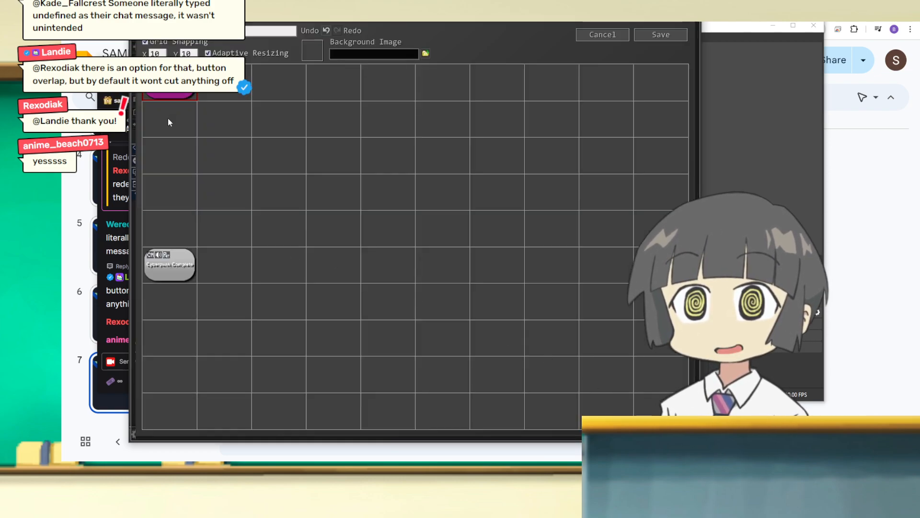
Step: Save and reopen the Tutorial deck, and open the Cyberpunk button's commands
left_click(646, 33)
left_click_drag(556, 9, 648, 31)
double_click(694, 296)
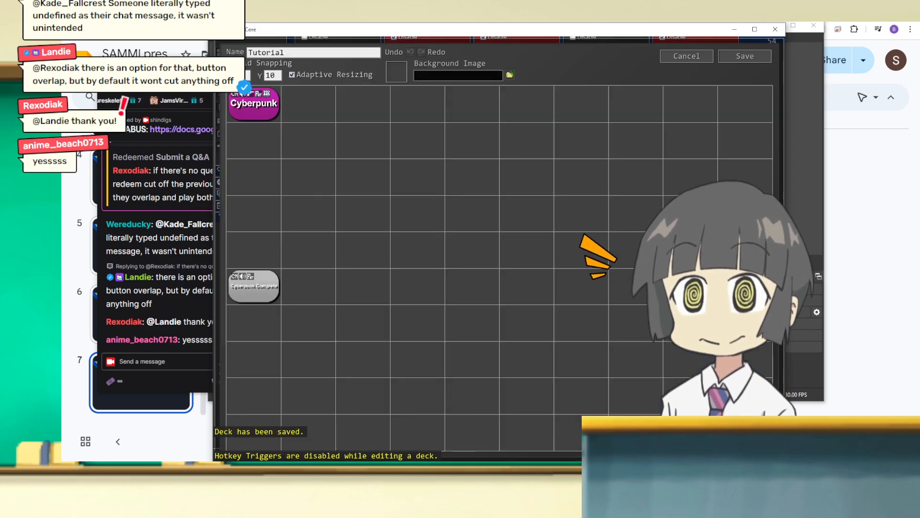
double_click(254, 104)
left_click_drag(383, 30, 350, 19)
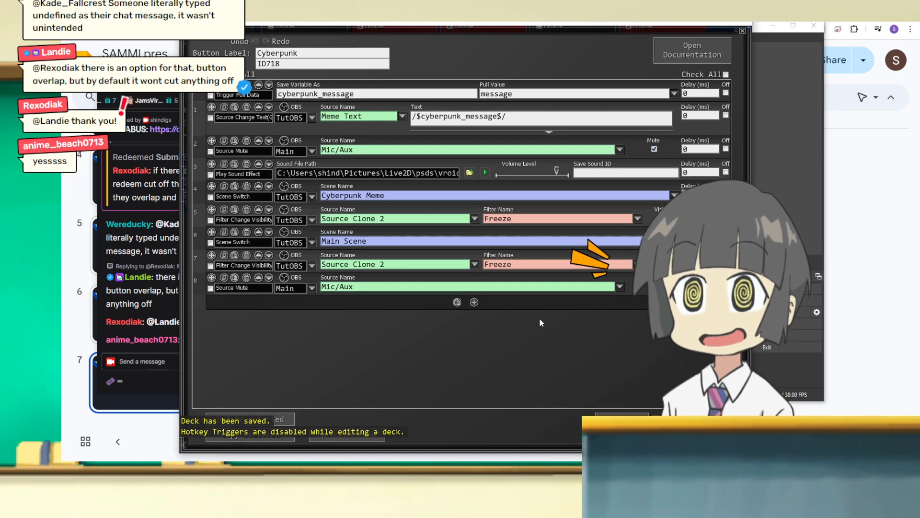
Step: Add a Wait For Timeout command of 500 ms at the end of the Cyberpunk button's commands
left_click(474, 302)
type("timeout")
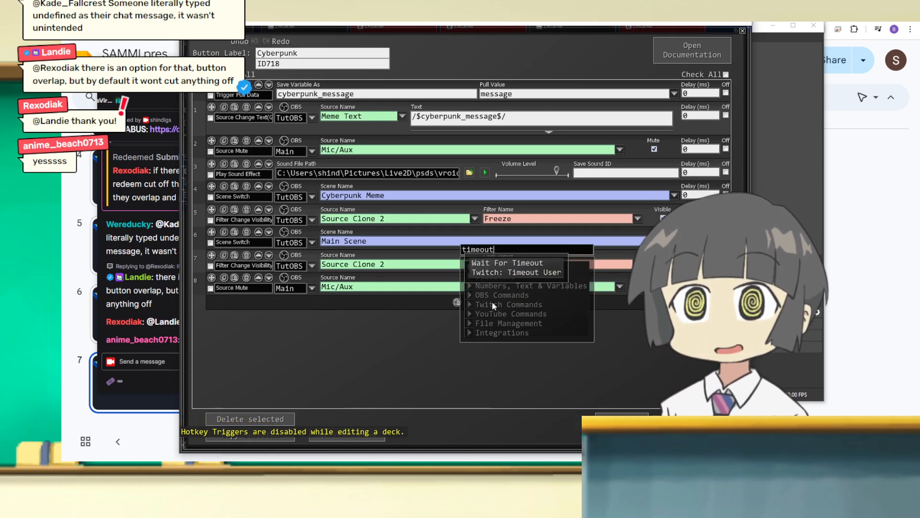
left_click(486, 263)
left_click_drag(305, 314, 234, 308)
key("BackSpace")
type("300")
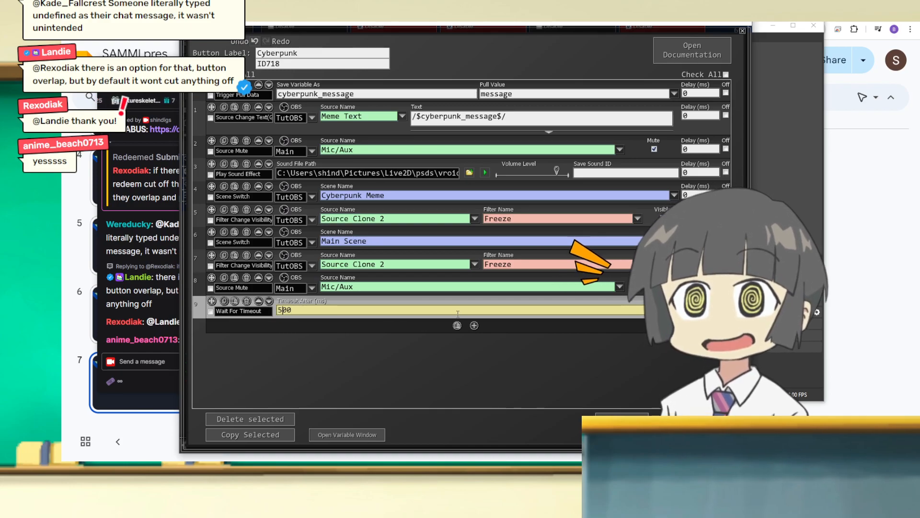
left_click_drag(421, 22, 283, 58)
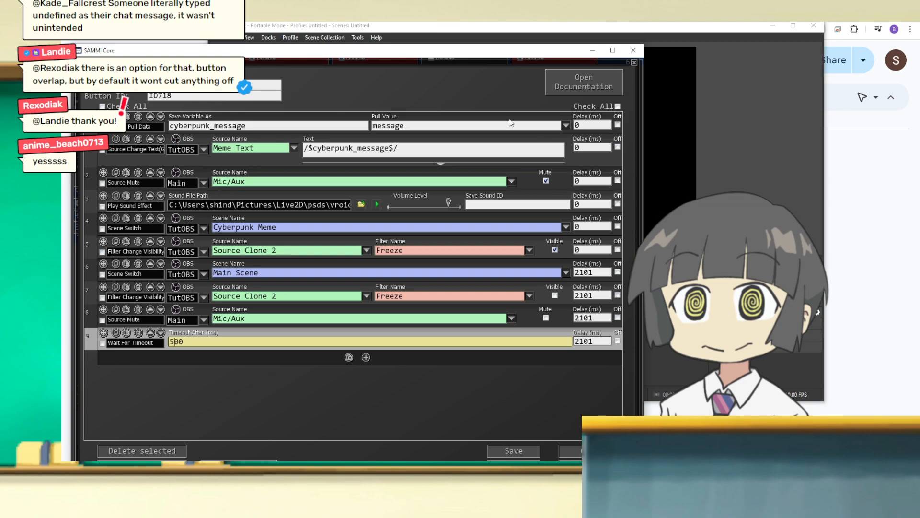
left_click_drag(470, 55, 489, 59)
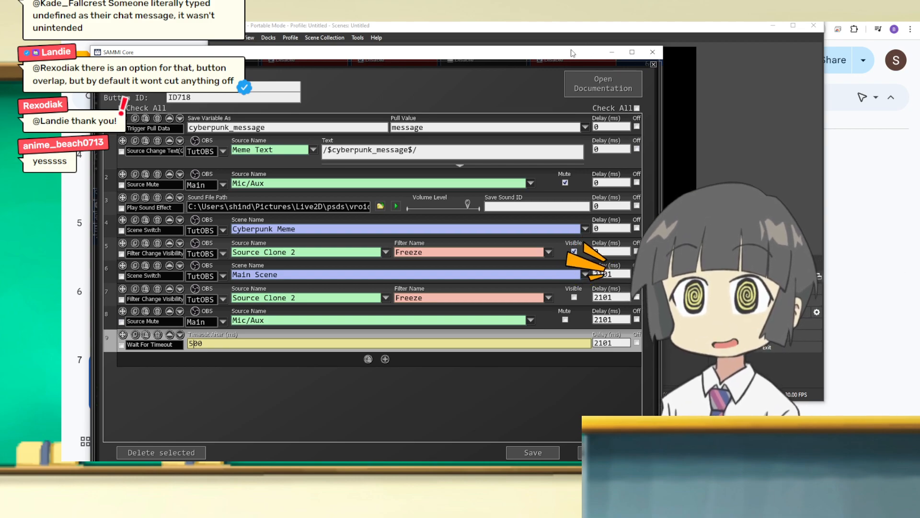
left_click(612, 52)
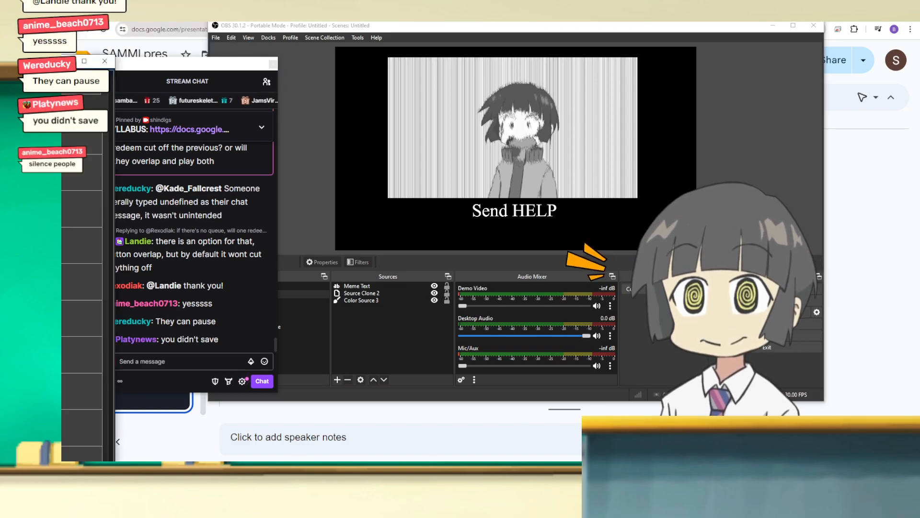
Step: Save the Cyberpunk button's triggers with a Twitch Chat Message trigger matching any message (*), and save the Tutorial deck
key("alt+Tab")
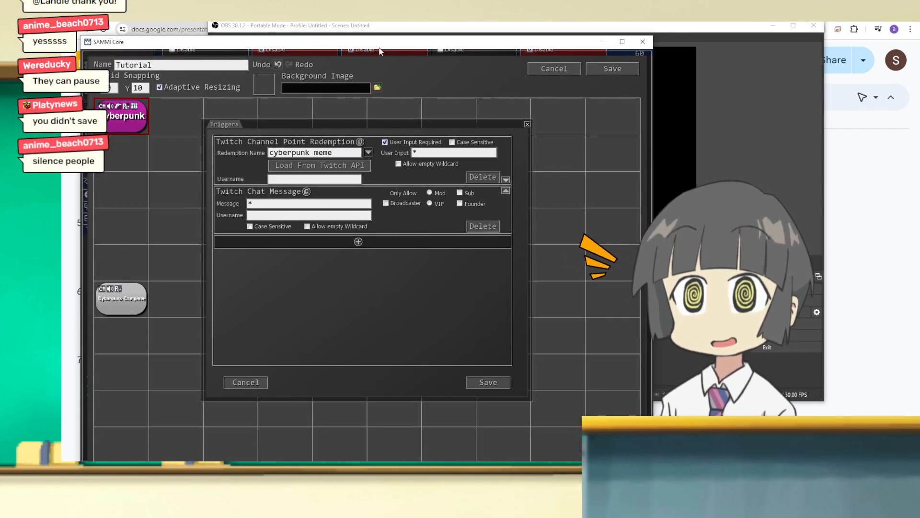
left_click(502, 384)
left_click(619, 73)
left_click(463, 28)
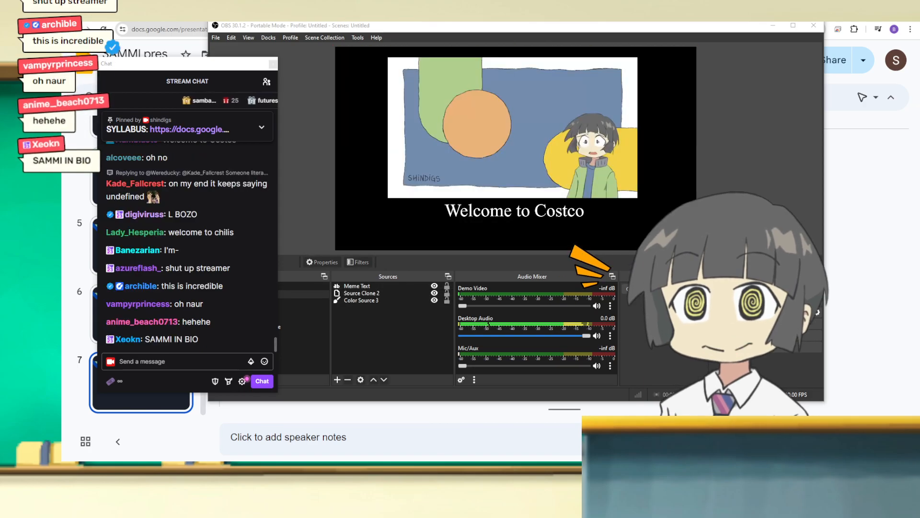
Step: Delete the Twitch Chat Message trigger from the Cyberpunk button in the Tutorial deck, and save the deck
left_click_drag(15, 25, 461, 28)
double_click(576, 275)
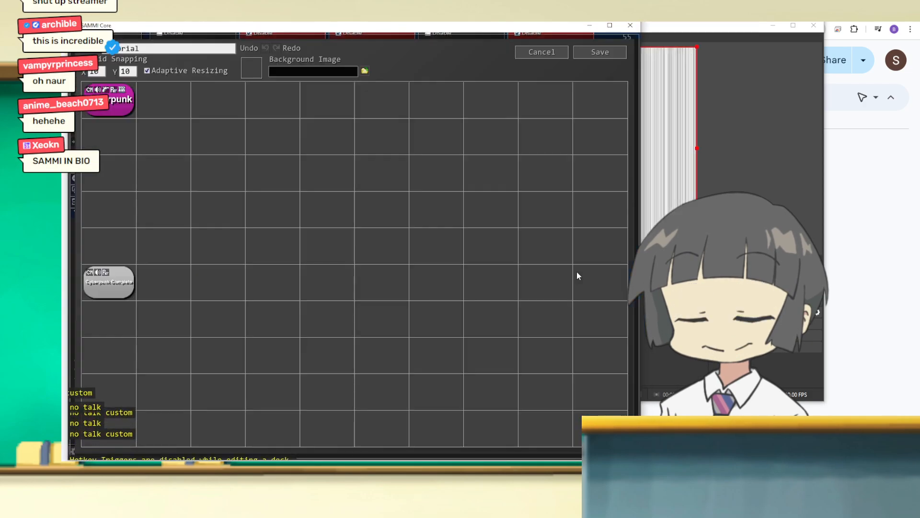
right_click(106, 99)
left_click(115, 120)
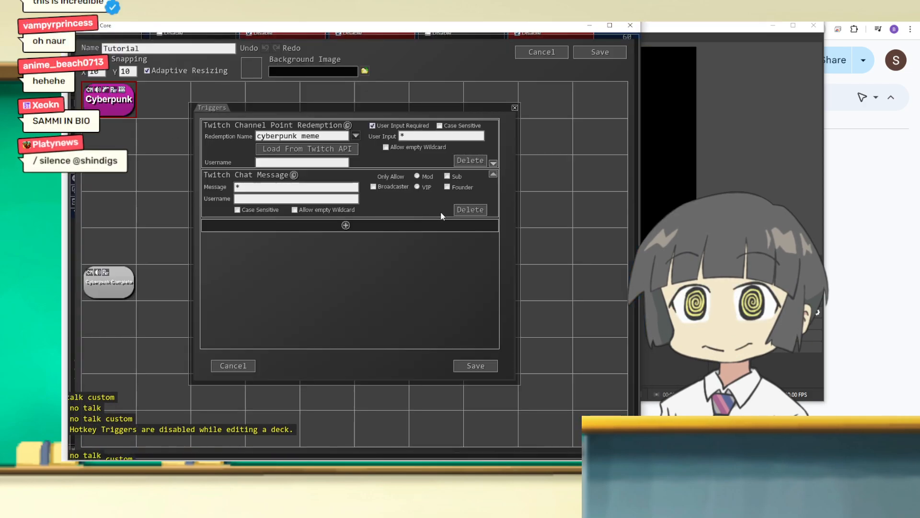
left_click(470, 212)
left_click(479, 368)
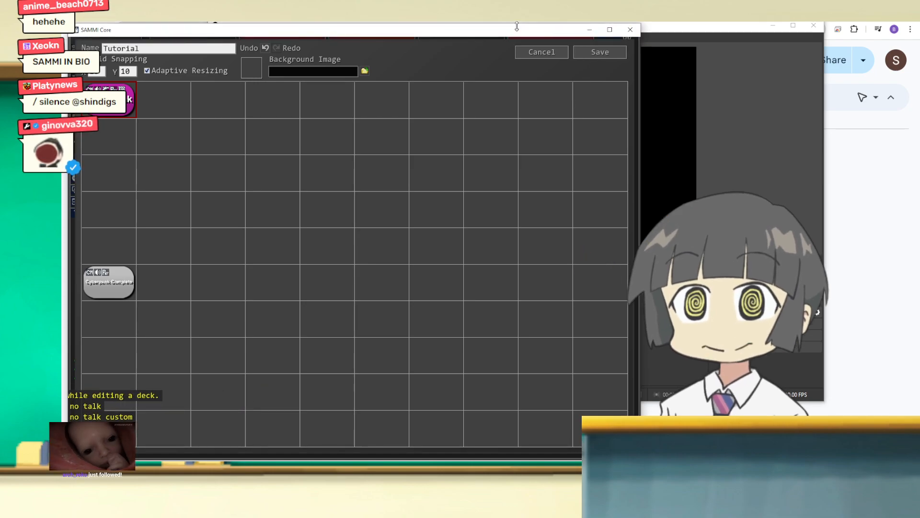
left_click(596, 53)
left_click(590, 30)
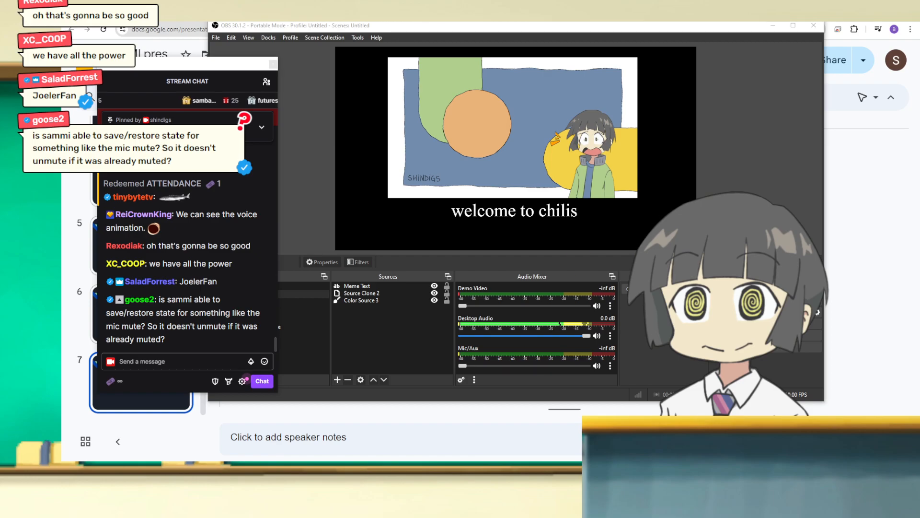
Step: Switch to the main streaming OBS, toggle muting of the SAMMI audio source in its mixer, and move its window out of view
left_click_drag(67, 145, 62, 95)
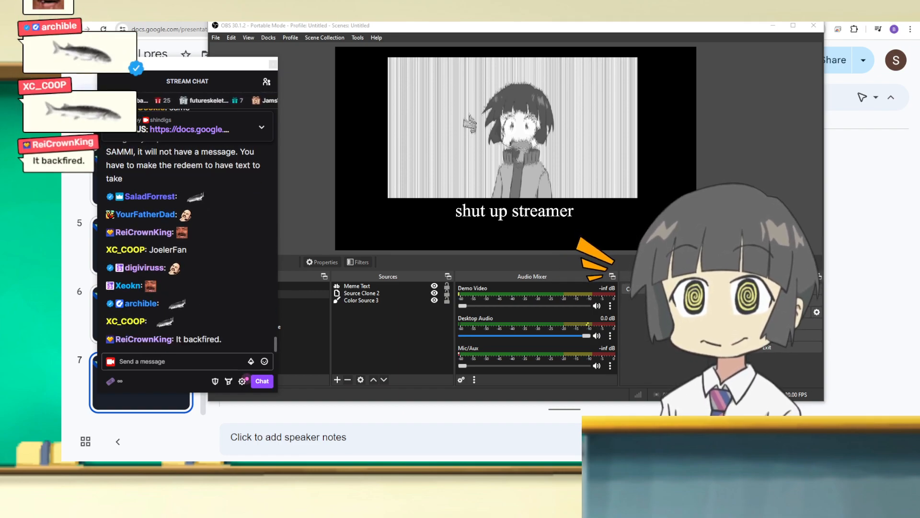
left_click_drag(62, 268, 671, 26)
left_click_drag(570, 456, 710, 33)
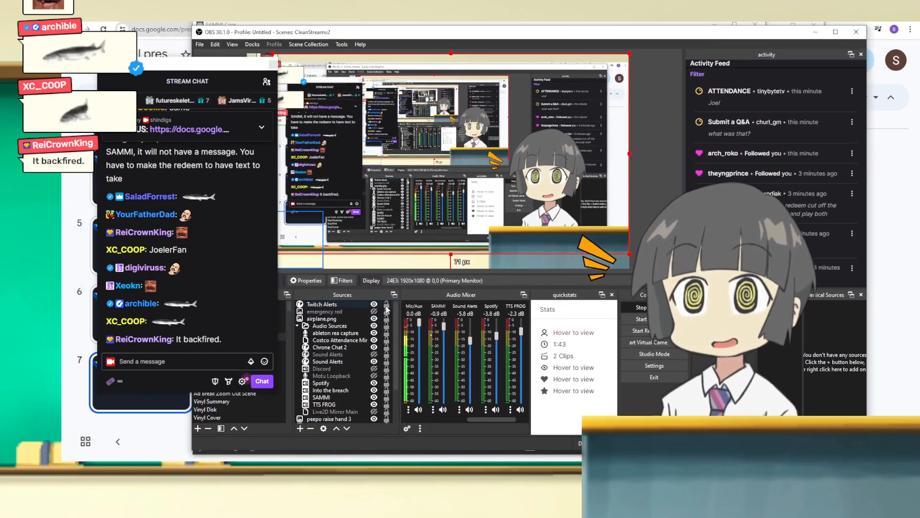
left_click(443, 409)
left_click_drag(498, 33, 62, 57)
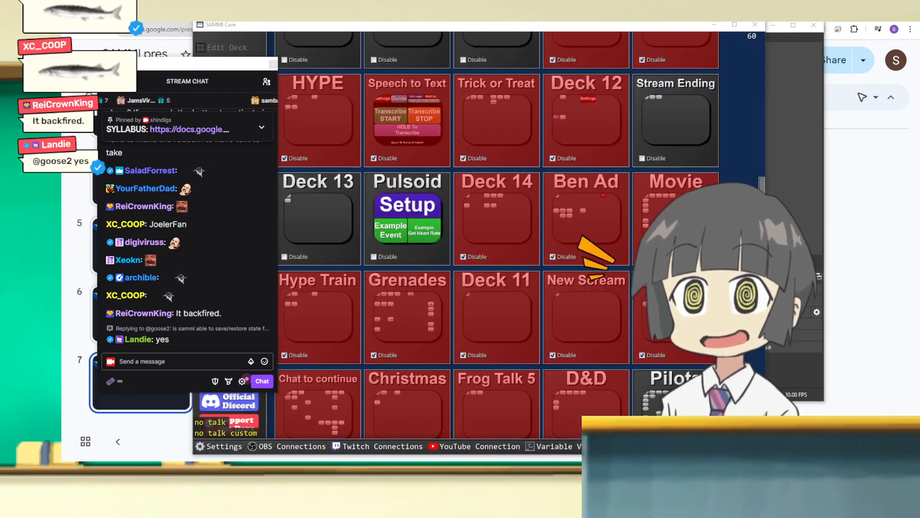
left_click_drag(332, 27, 62, 56)
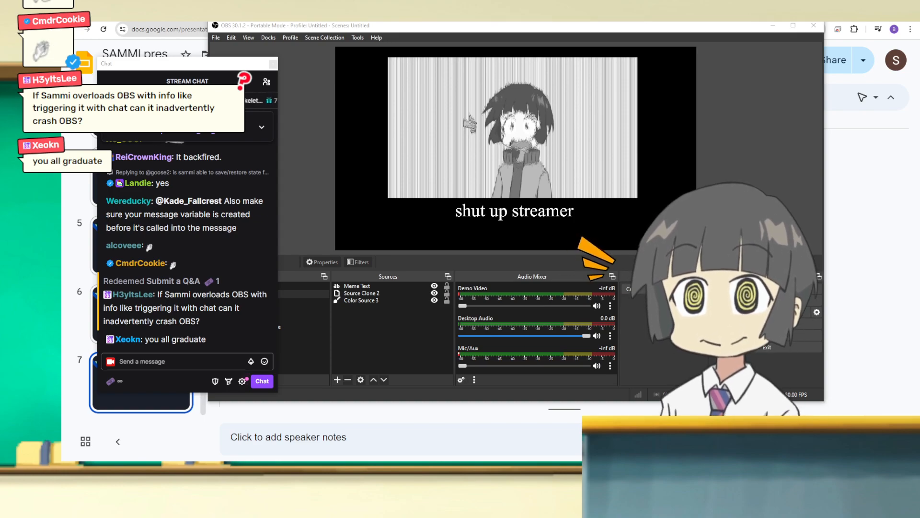
Step: View the channel point rewards in the stream chat and close the list
left_click(110, 381)
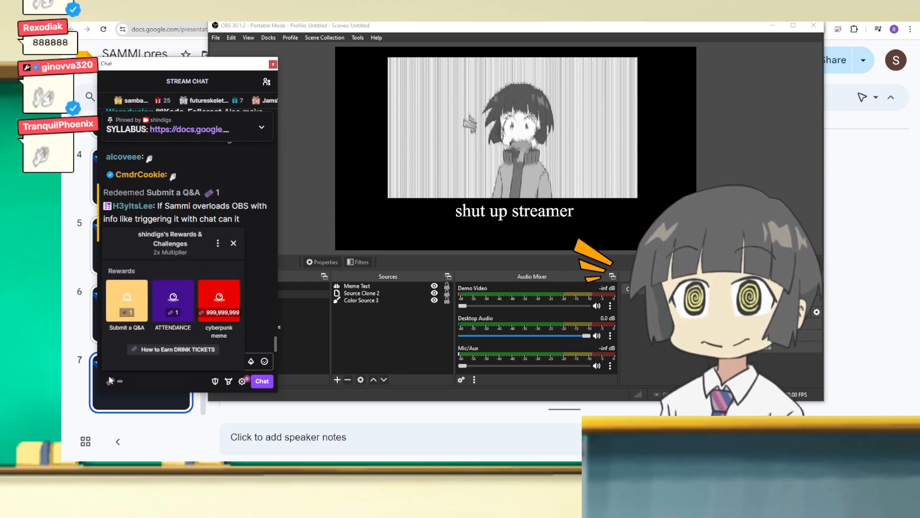
left_click(110, 379)
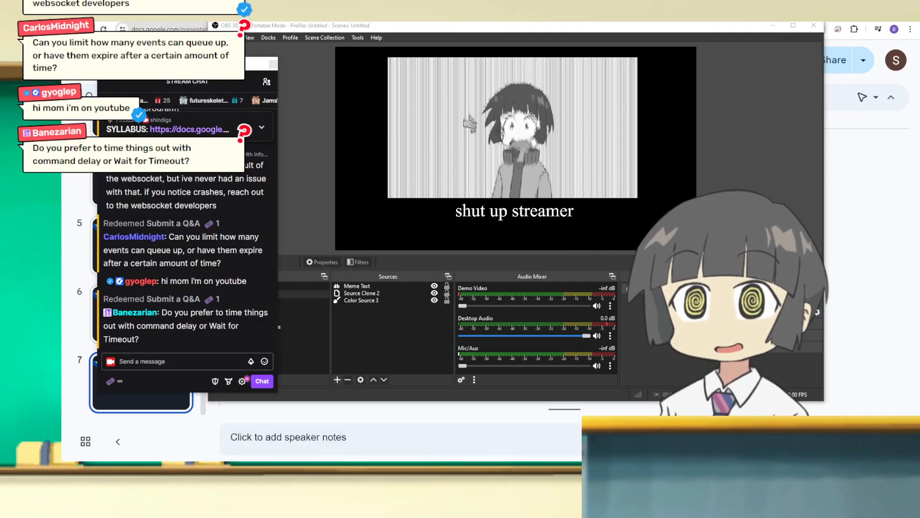
Step: Close the Q&A button's commands, and create a blank button in the Tutorial deck's third row and third column with its commands open
left_click_drag(62, 118, 577, 47)
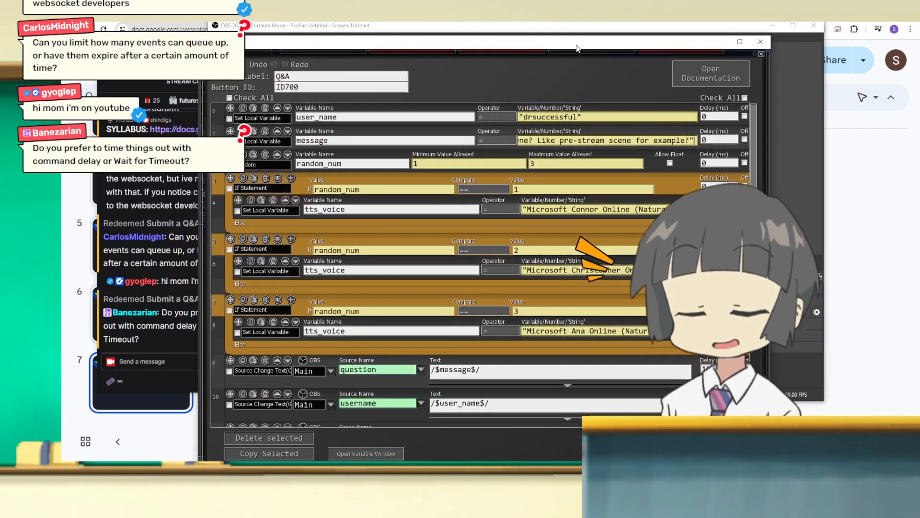
left_click(760, 54)
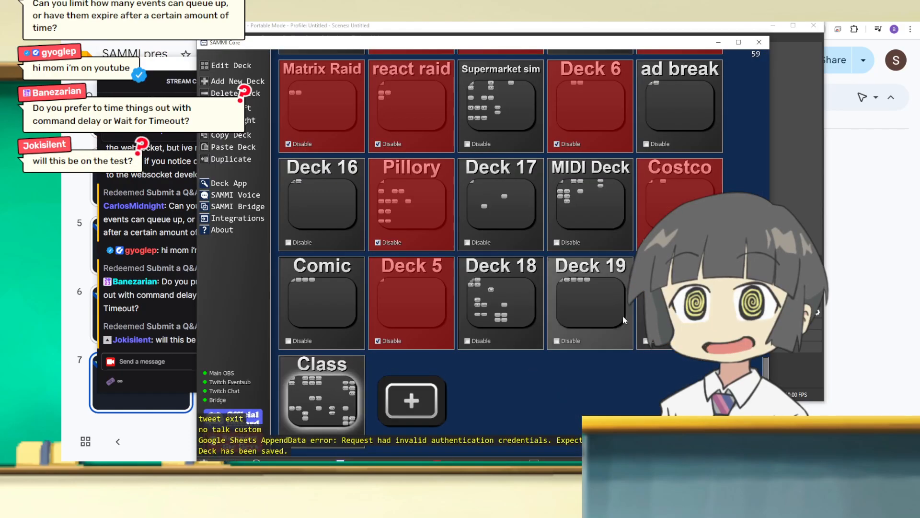
double_click(671, 303)
double_click(240, 192)
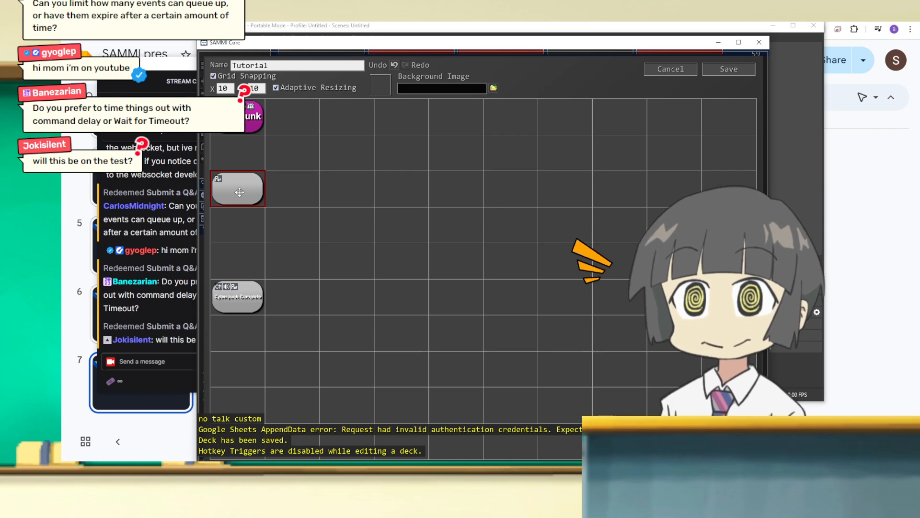
left_click_drag(240, 192, 372, 185)
double_click(364, 188)
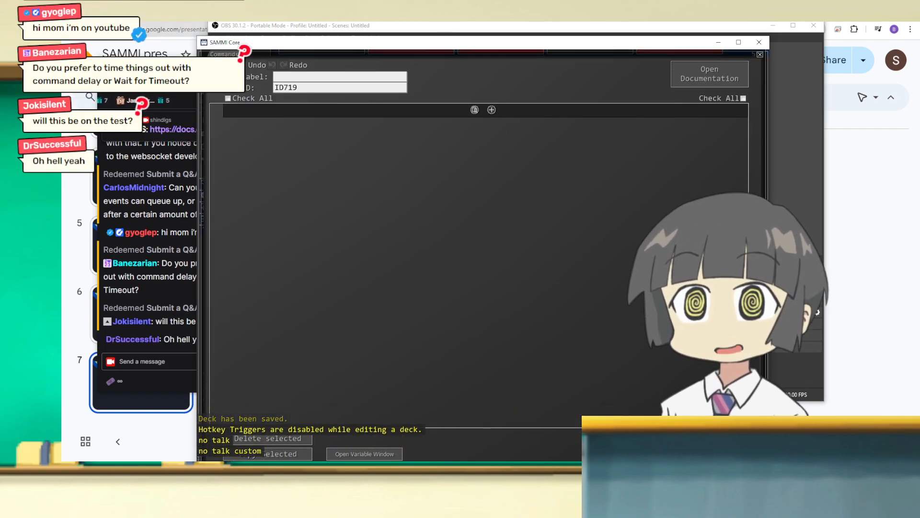
Step: Add an If Statement command to the new blank button
left_click(491, 109)
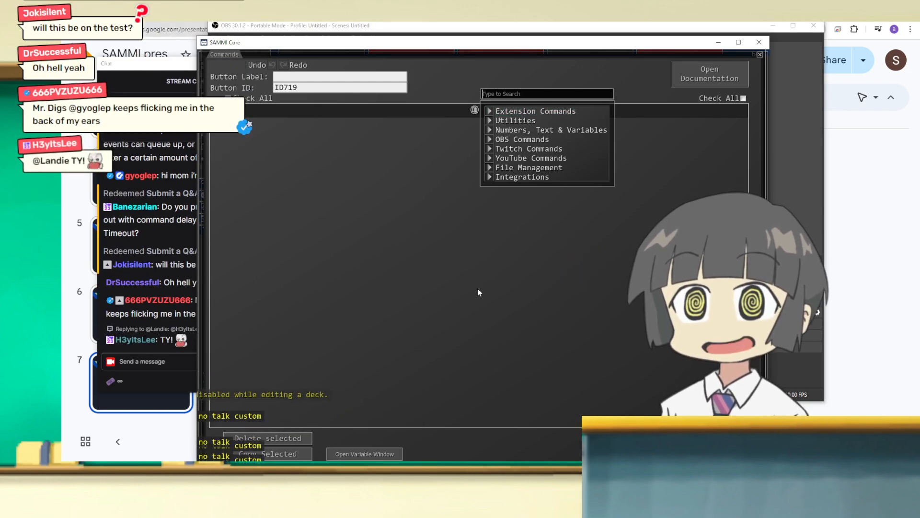
type("sce")
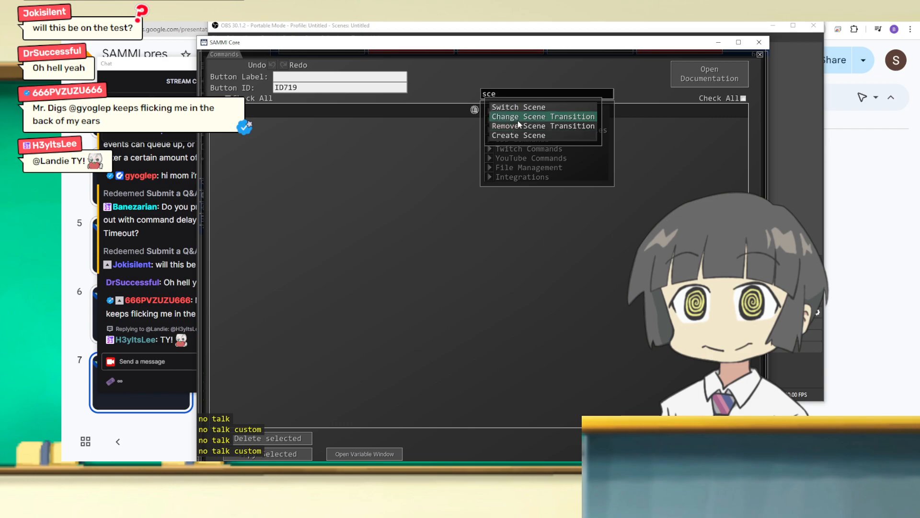
key("BackSpace")
key("BackSpace")
key("BackSpace")
type("get")
key("BackSpace")
key("BackSpace")
key("BackSpace")
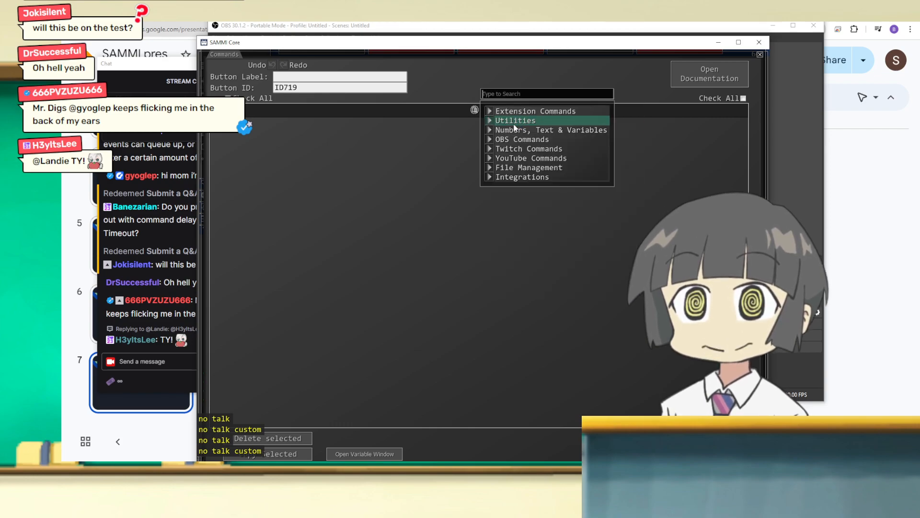
type("if")
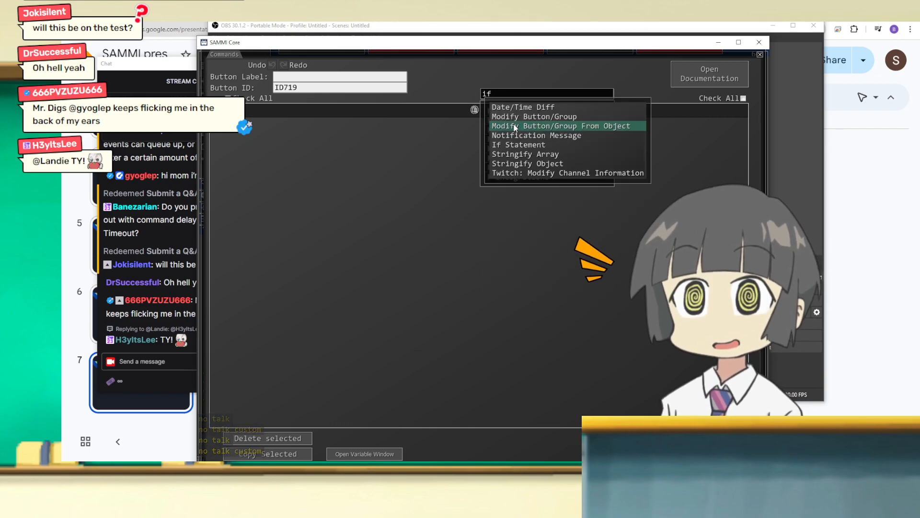
left_click(522, 144)
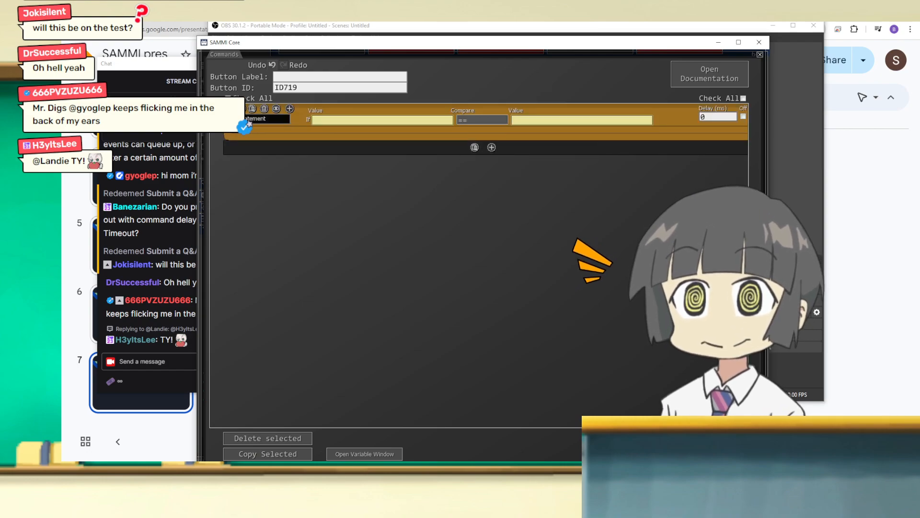
Step: Set the If Statement to compare with != against "Starting Soon", close the button's commands, and save the Tutorial deck
left_click_drag(248, 42, 304, 29)
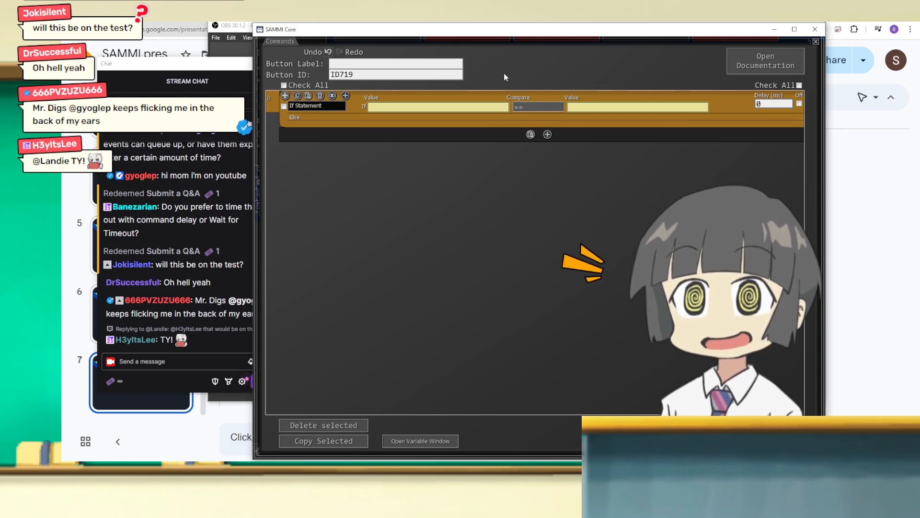
left_click(558, 107)
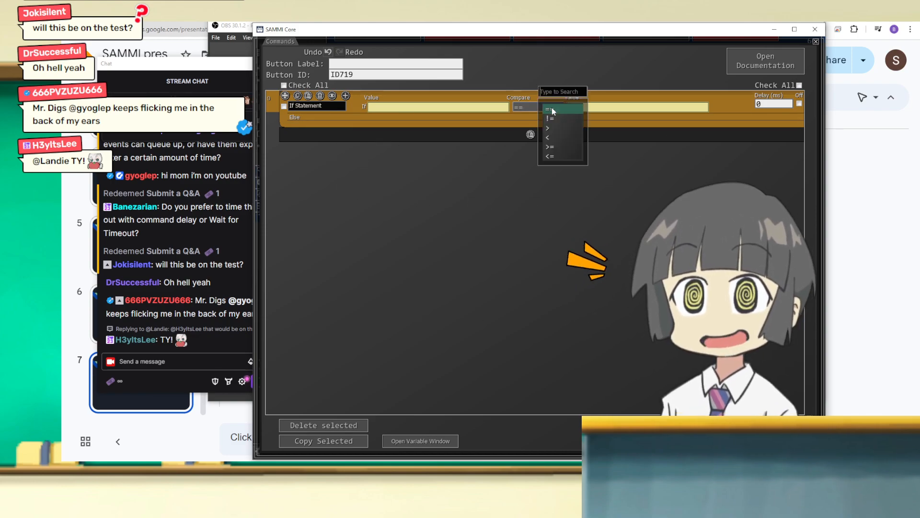
left_click(549, 117)
left_click(546, 111)
left_click(603, 108)
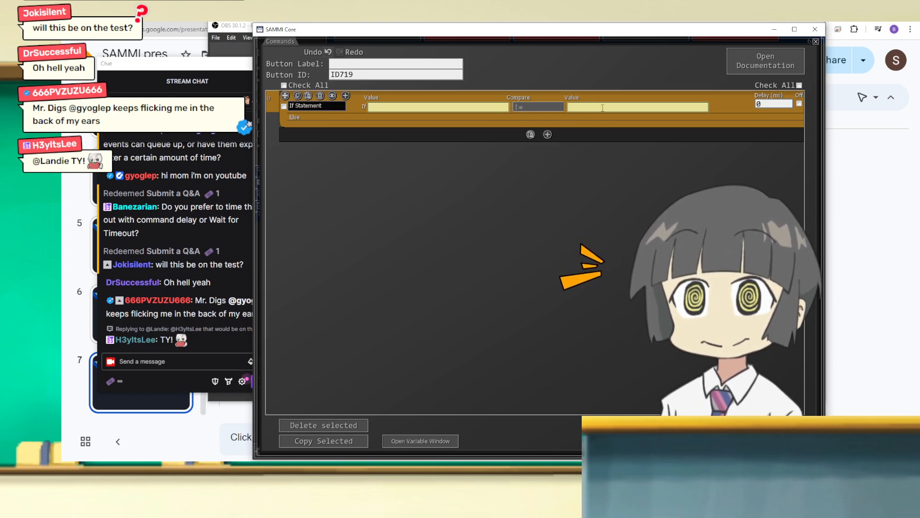
type("\"Starting ")
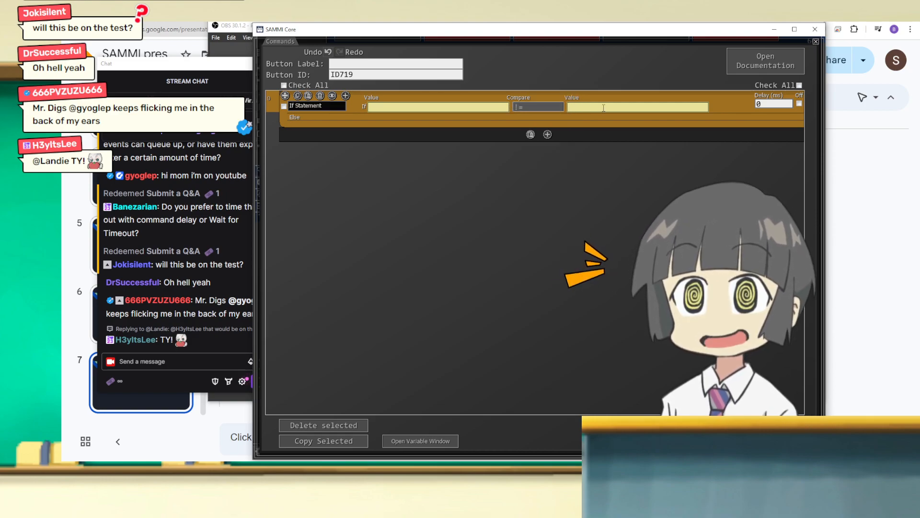
type("SOn")
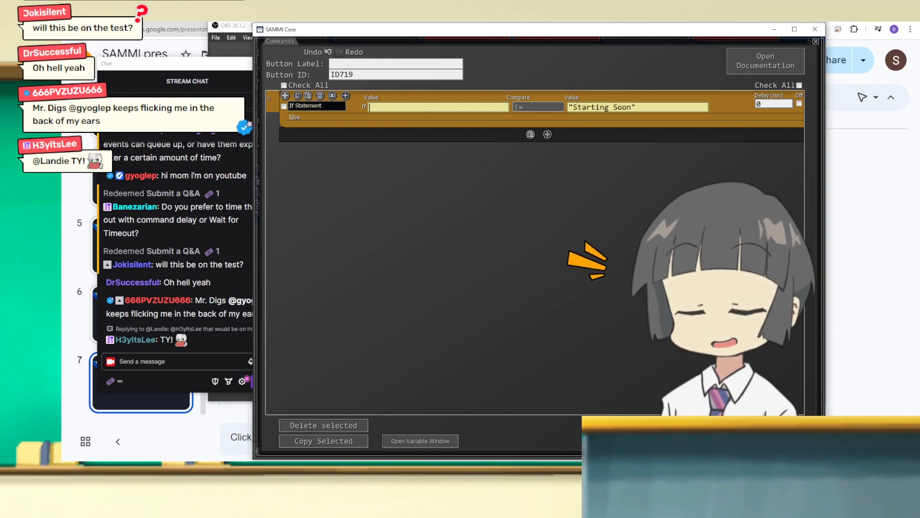
left_click(816, 42)
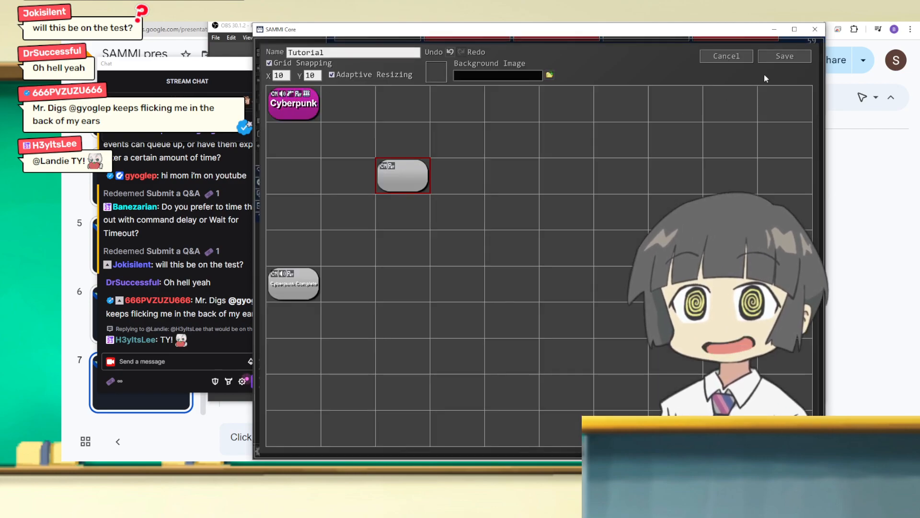
left_click(785, 56)
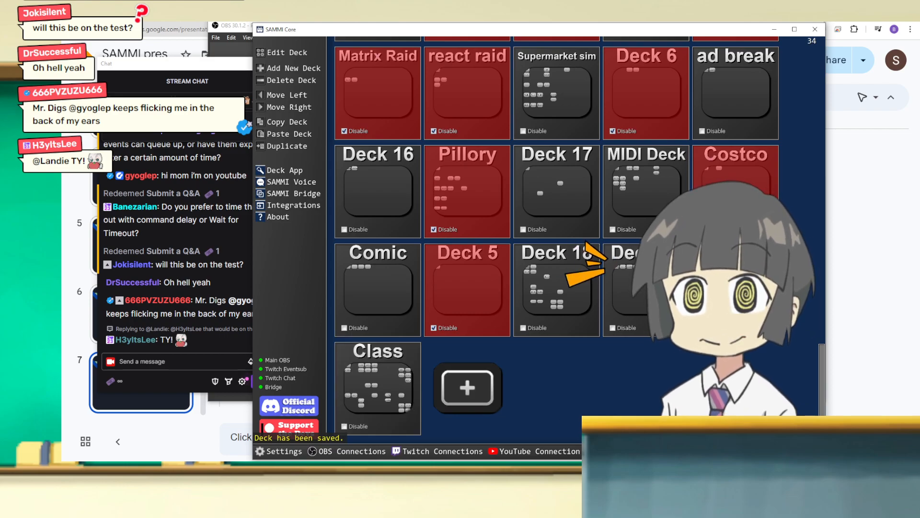
Step: Open the variable viewer on the global.TutOBS variables and position the SAMMI windows so the list is readable
left_click(609, 451)
left_click_drag(493, 32, 0, 48)
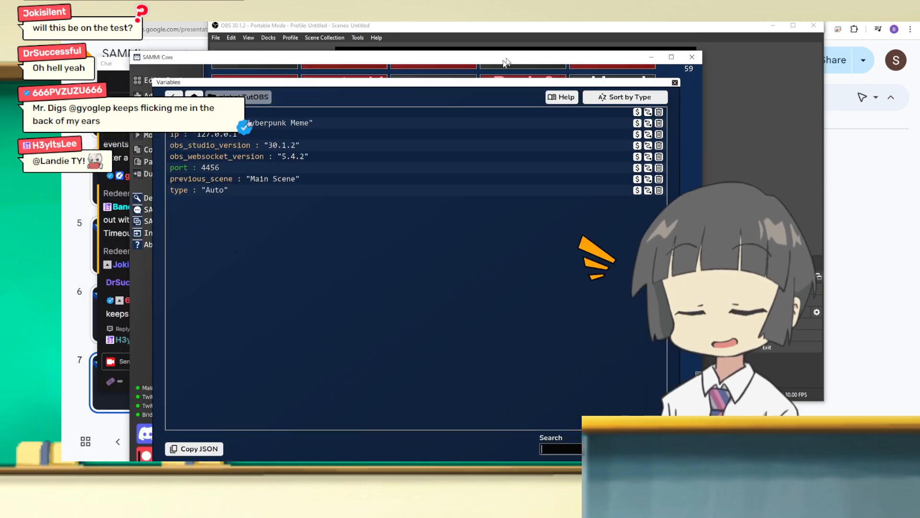
left_click_drag(503, 60, 508, 39)
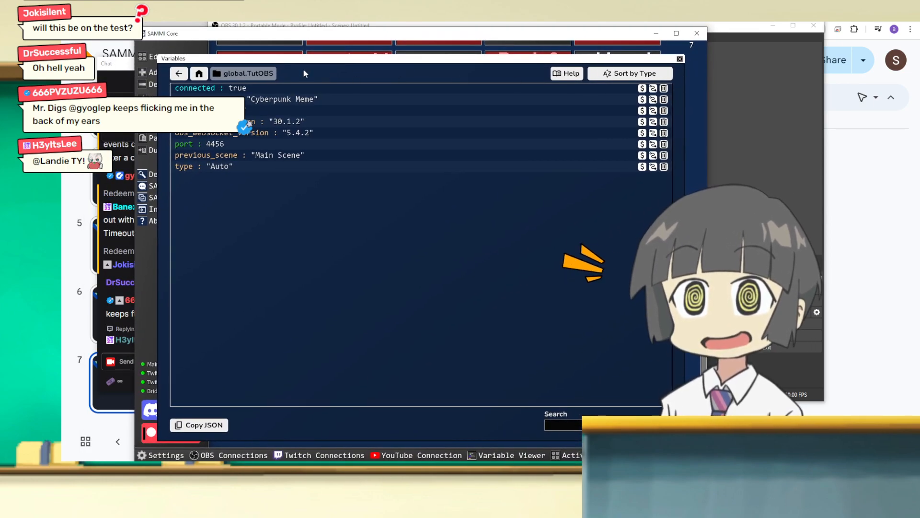
left_click_drag(284, 38, 351, 29)
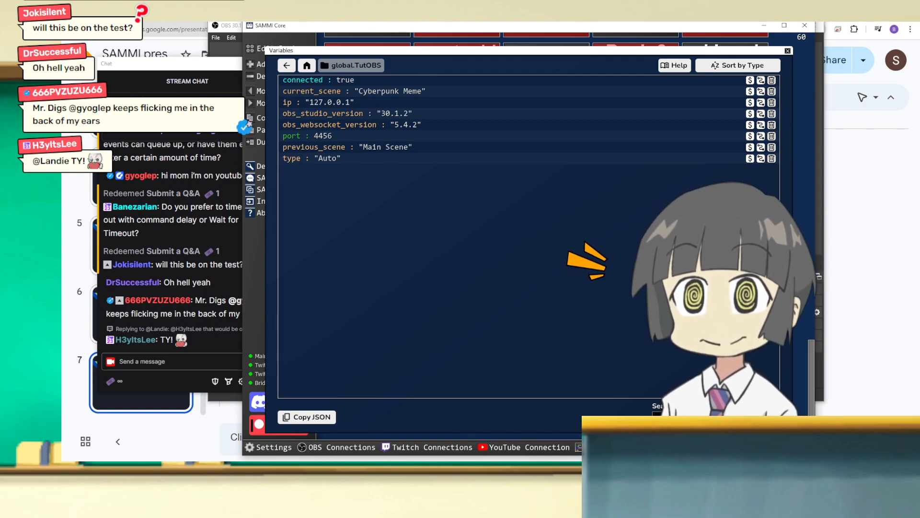
left_click_drag(384, 31, 269, 19)
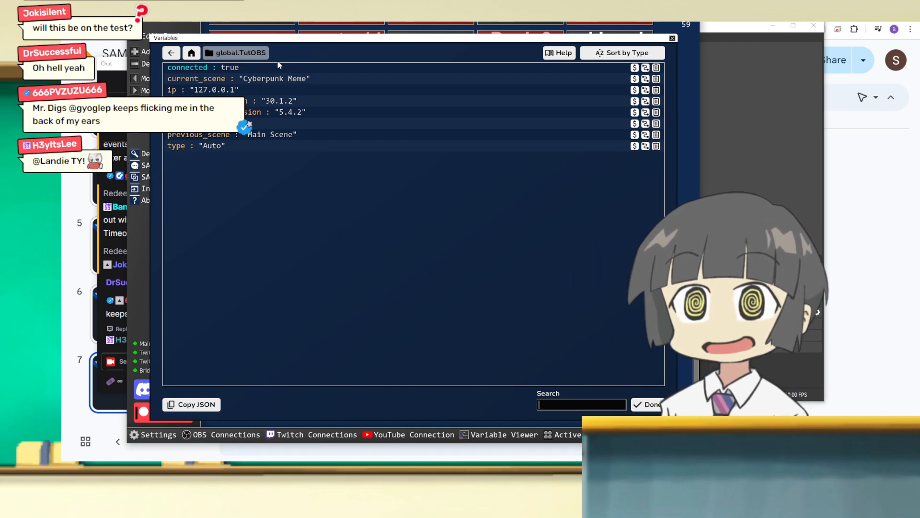
left_click_drag(160, 18, 265, 22)
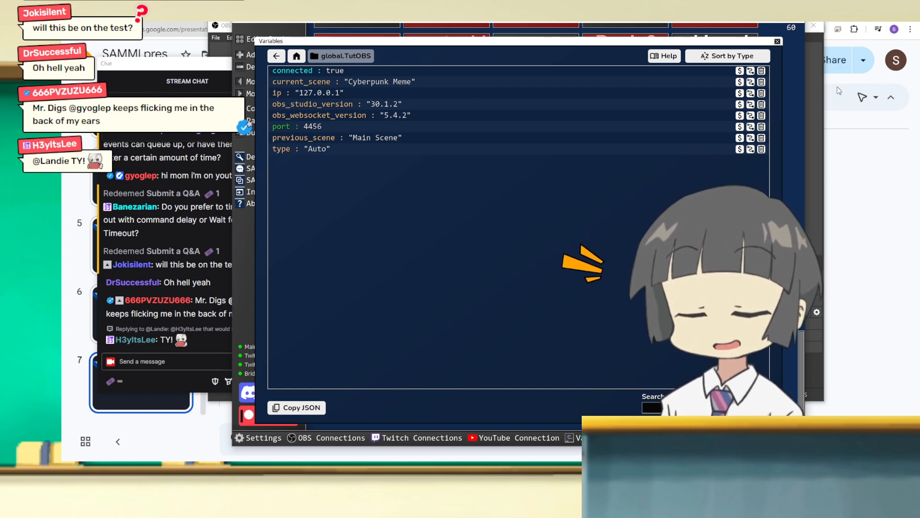
Step: Copy the variable name of current_scene from global.TutOBS and close the variable viewer
left_click(740, 83)
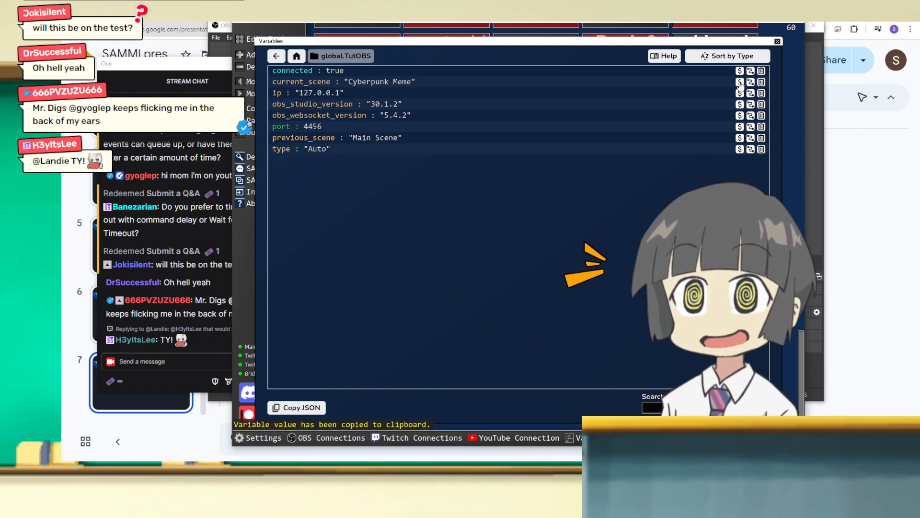
left_click(750, 82)
left_click(751, 83)
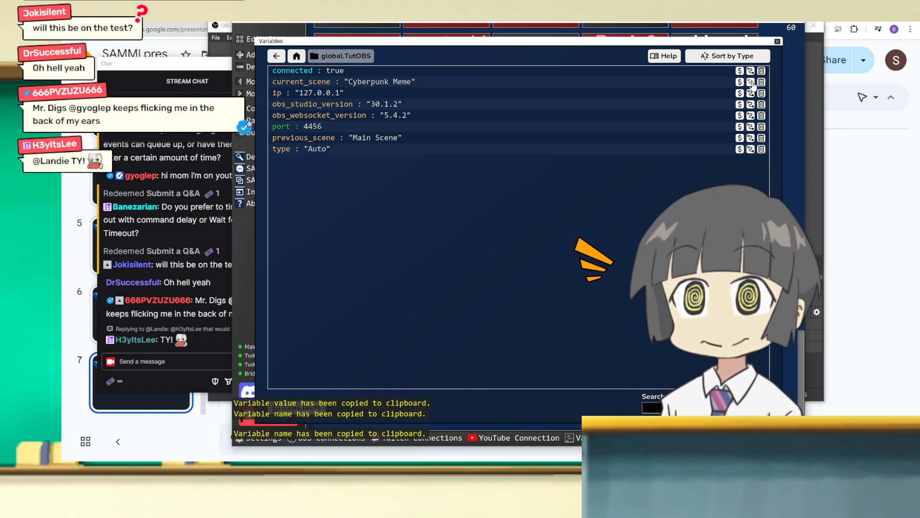
left_click(751, 84)
key("Escape")
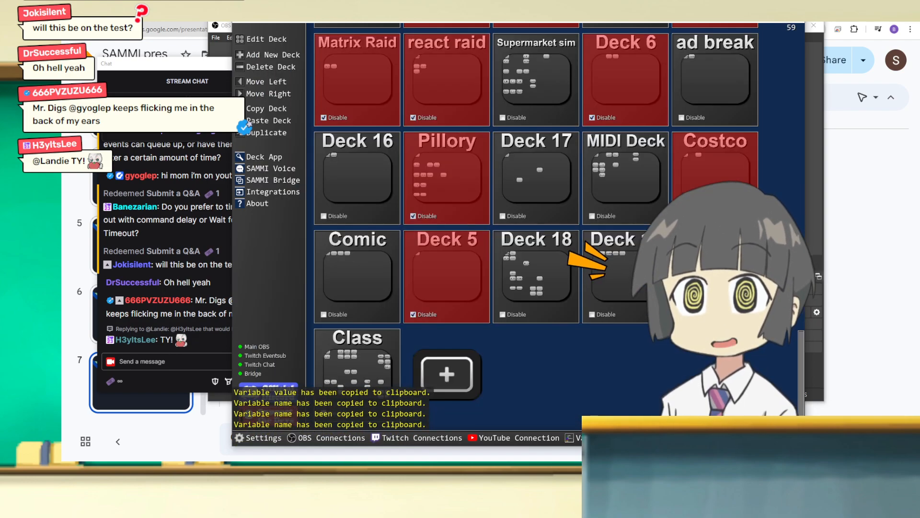
Step: Reopen the blank button's commands in the Class deck and set the If Statement's first value to global.TutOBS.current_scene
double_click(361, 362)
double_click(399, 152)
left_click(393, 94)
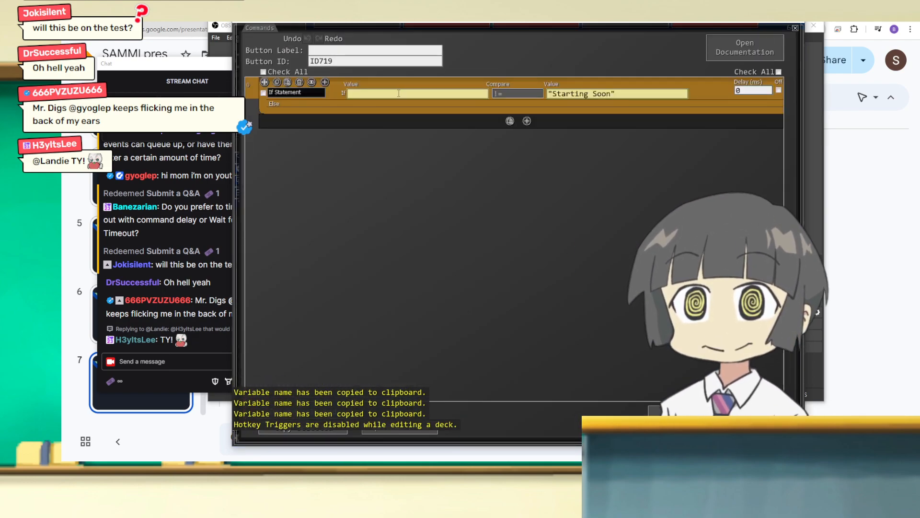
key("ctrl+v")
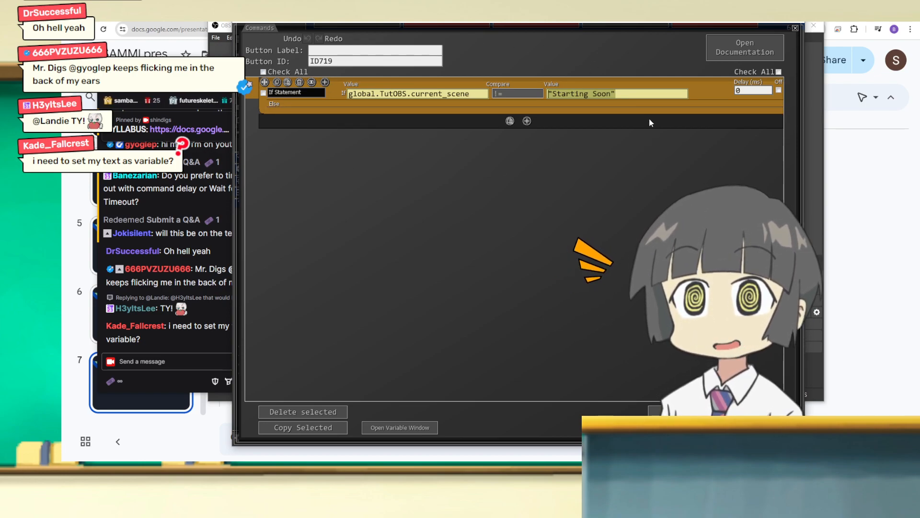
Step: Set the If Statement's comparison value to Starting Soon without quotation marks
left_click(144, 366)
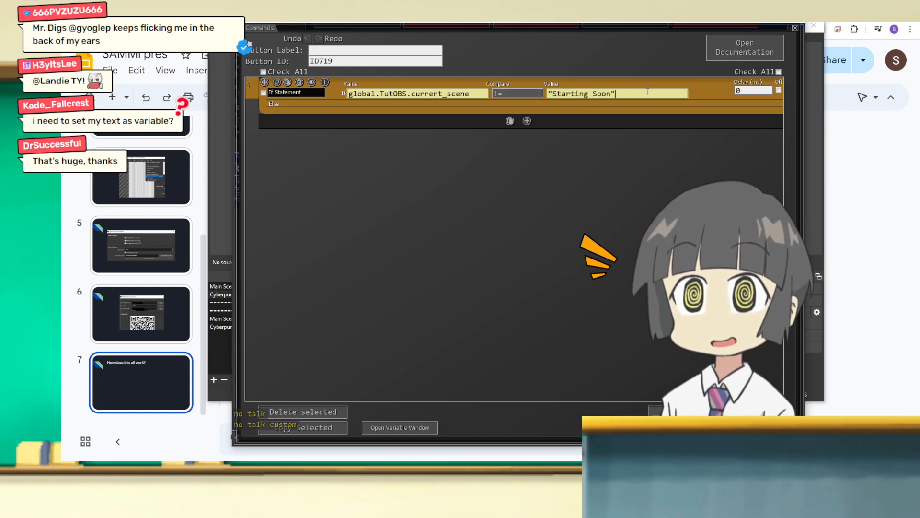
left_click(602, 102)
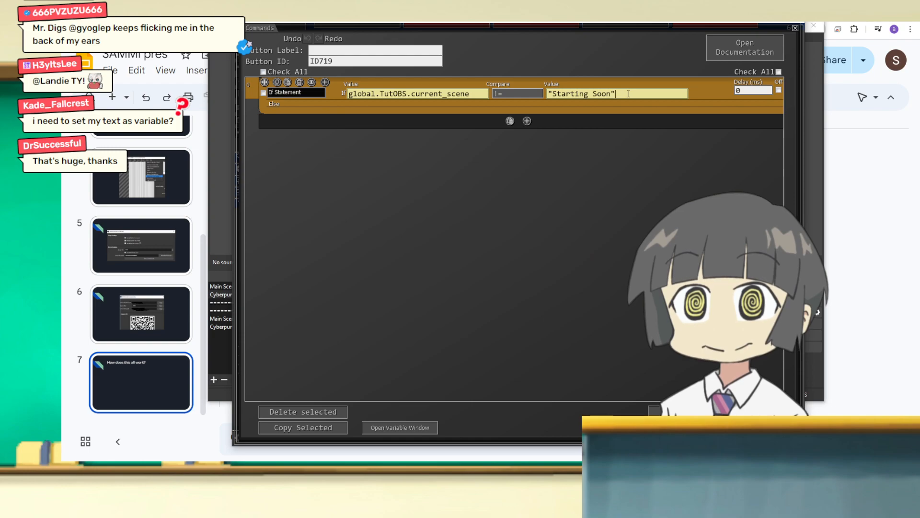
left_click_drag(619, 94, 523, 91)
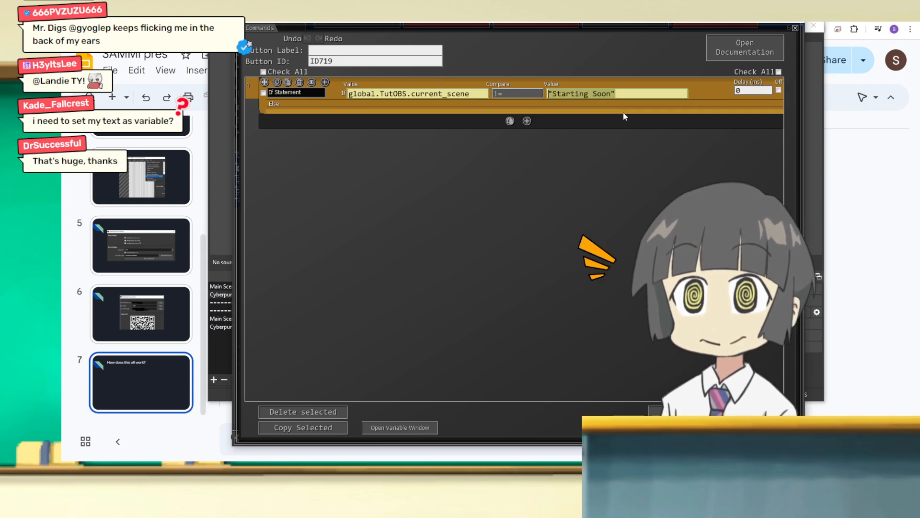
left_click_drag(623, 95, 475, 79)
type("S")
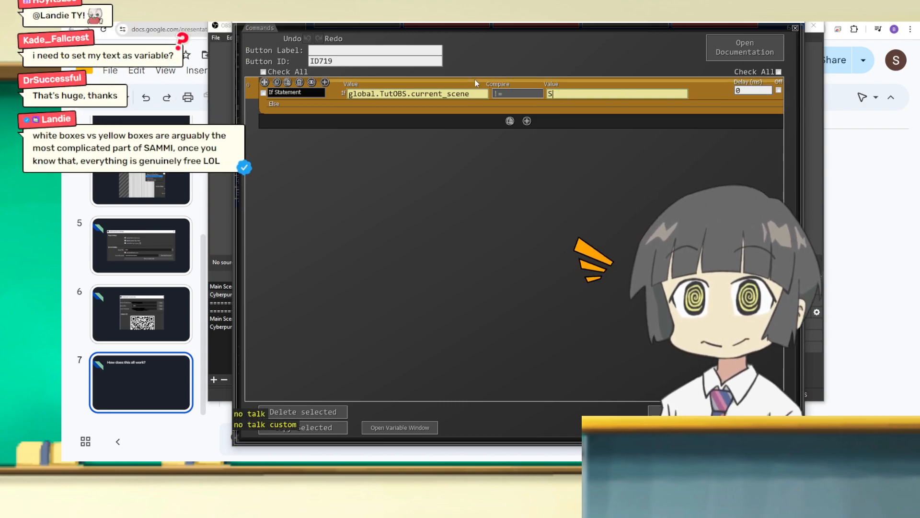
type("tarting Soon")
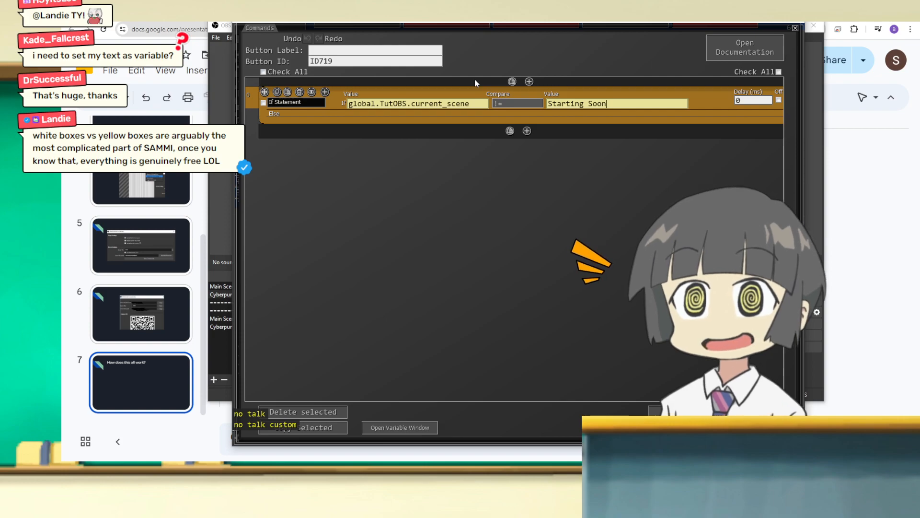
scroll(525, 135, "down", 1)
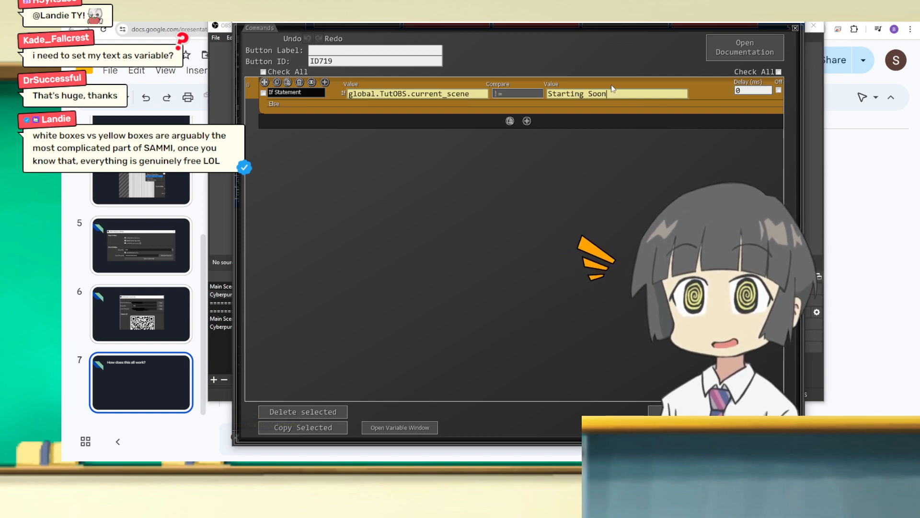
Step: Put the If Statement's comparison value back in quotation marks as "Starting Soon"
left_click_drag(610, 95, 539, 86)
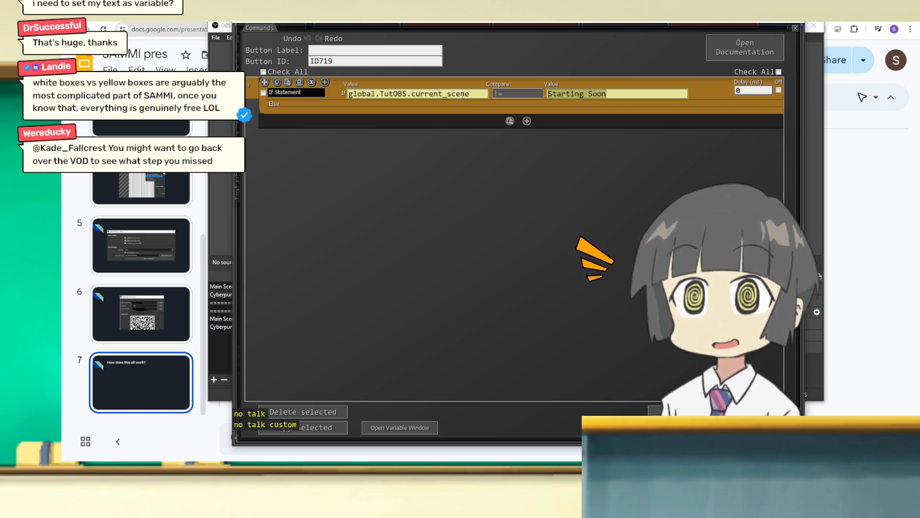
left_click_drag(608, 94, 486, 76)
type("\"Starting S")
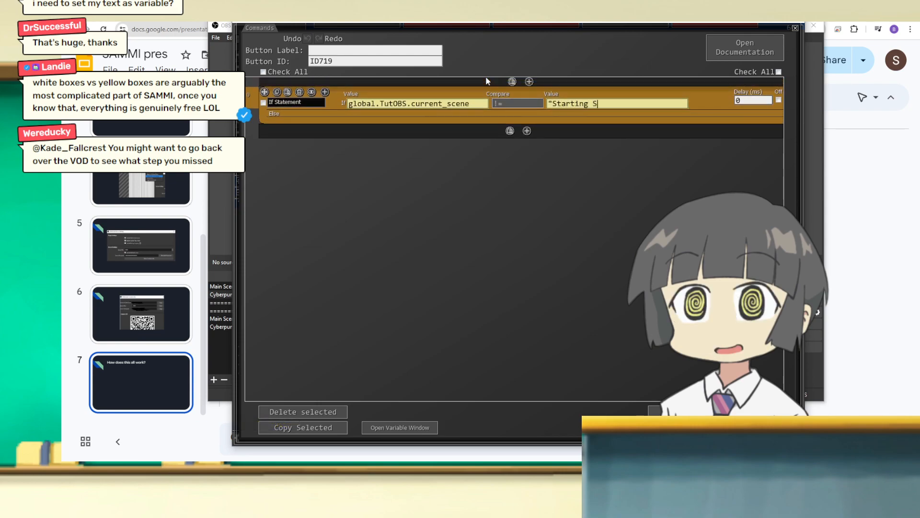
type("oon\"")
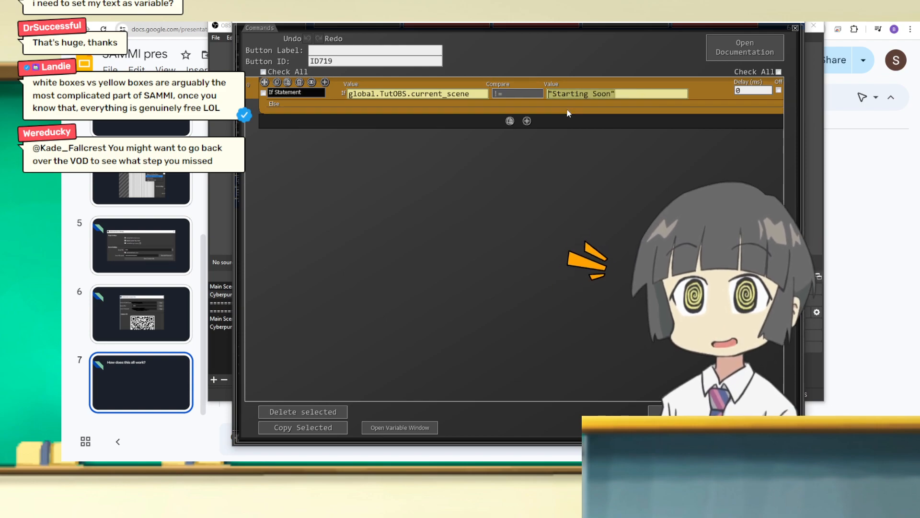
Step: Close the If Statement button's commands, open the Cyberpunk button's commands and reposition the window
mouse_move(564, 115)
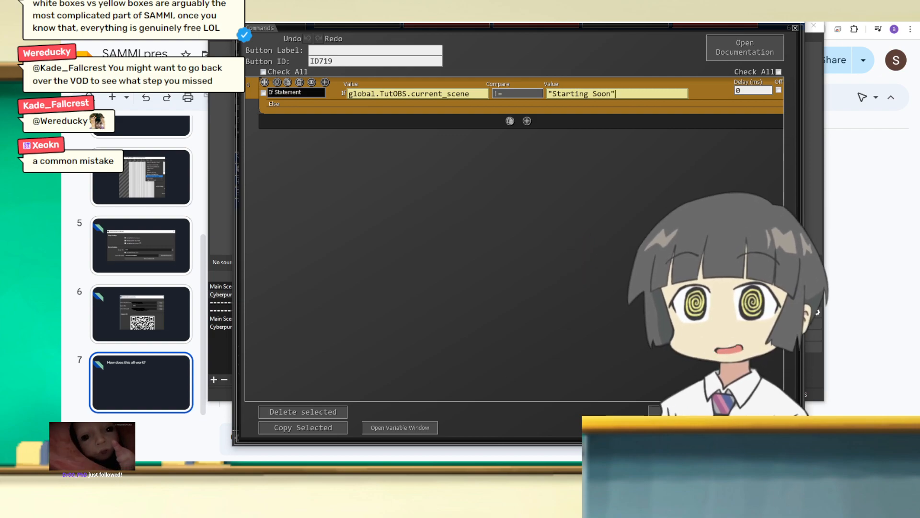
left_click(710, 419)
double_click(295, 78)
left_click_drag(341, 24, 227, 65)
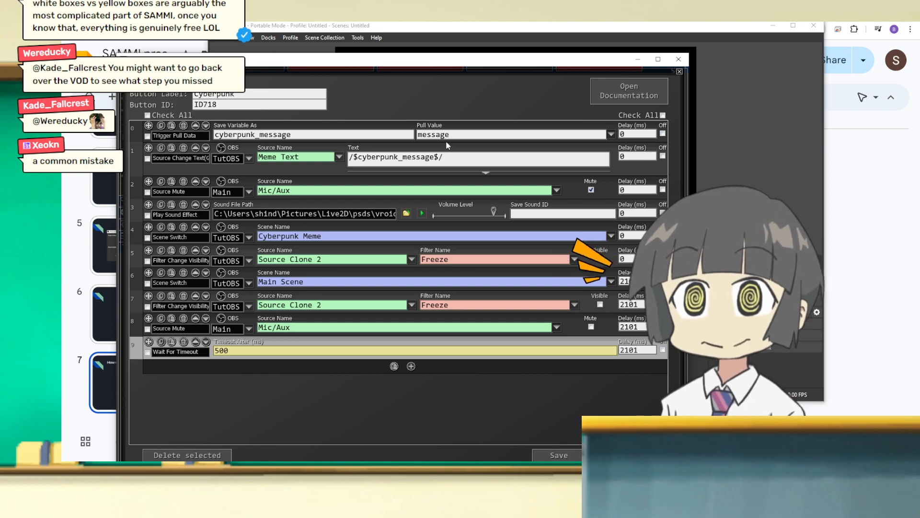
Step: Examine the pull value and the saved variable name in the Cyberpunk button's Trigger Pull Data command
left_click_drag(459, 134, 417, 135)
left_click(612, 135)
left_click(447, 136)
left_click_drag(474, 134, 417, 134)
left_click(456, 134)
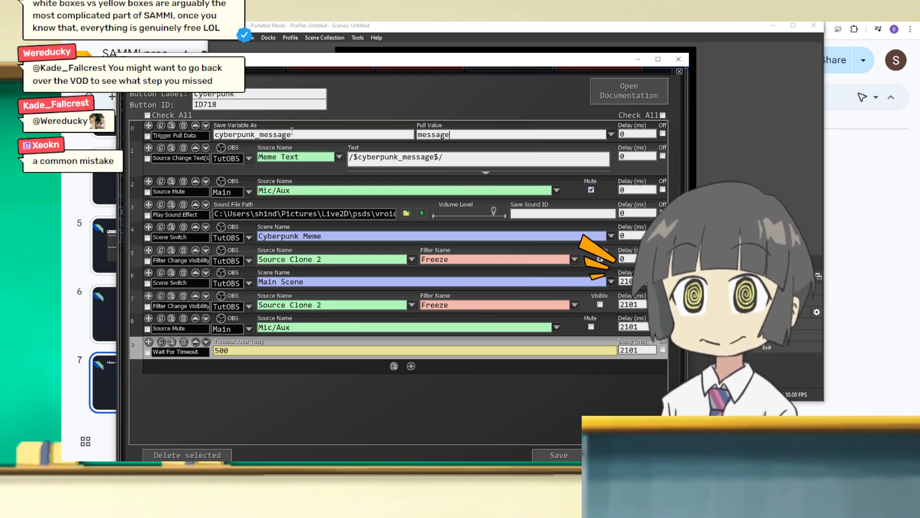
left_click_drag(293, 137, 170, 131)
left_click(263, 136)
Step: Rename the Trigger Pull Data variable to reuse_me and set the Meme Text source's text to /$reuse_me$/
left_click_drag(446, 158, 214, 134)
left_click(281, 133)
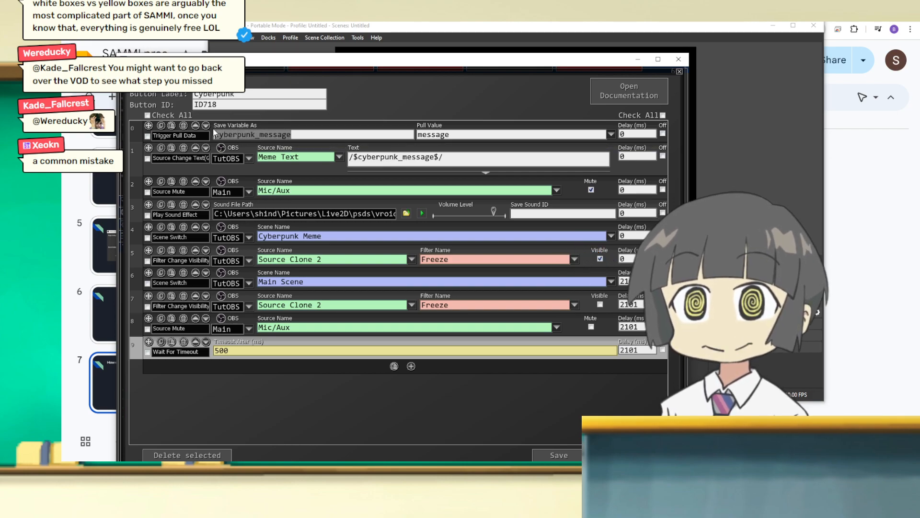
type("reuse_me")
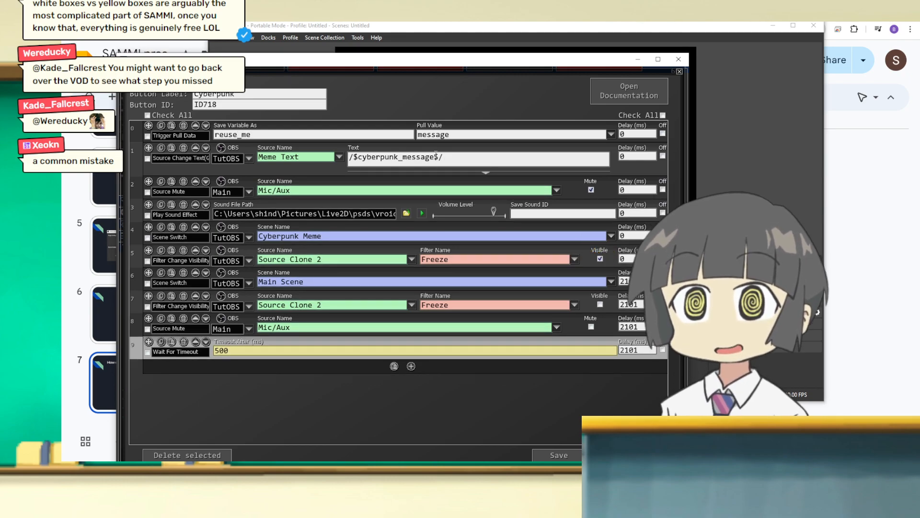
left_click_drag(435, 157, 359, 157)
type("reuse_me")
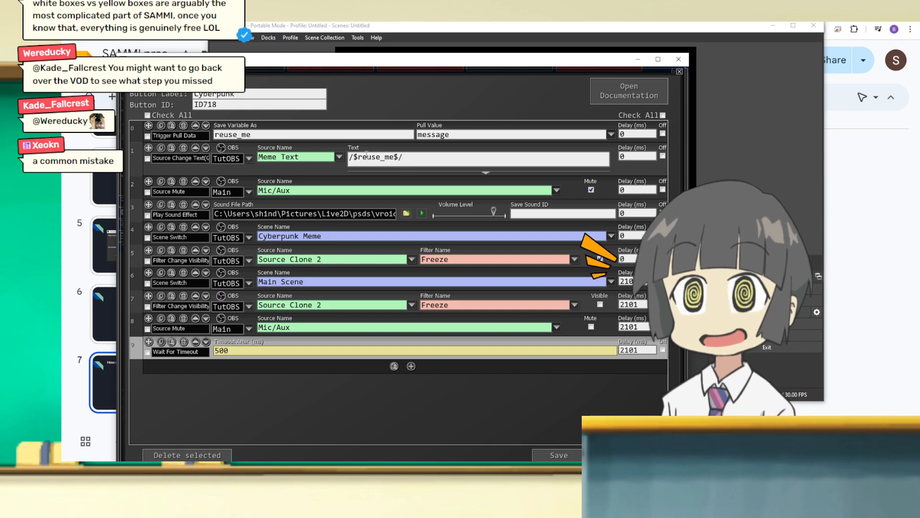
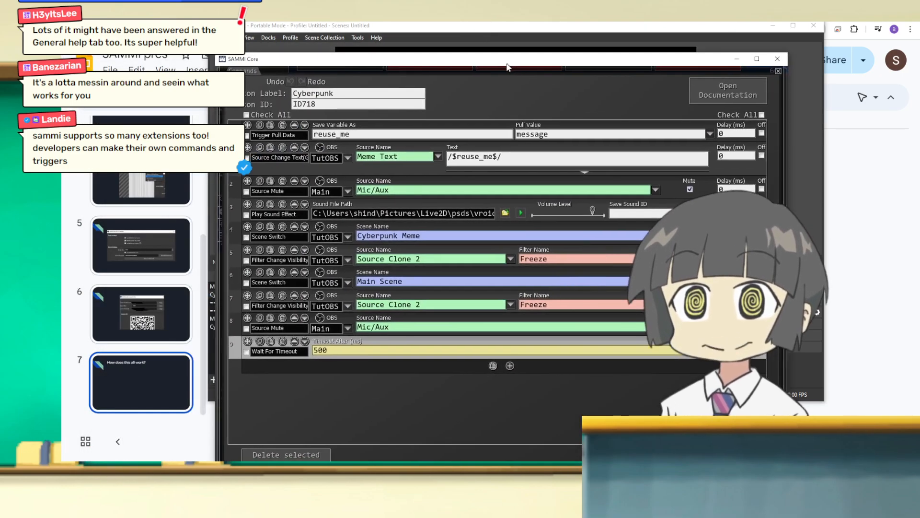
Step: Move the SAMMI window over OBS so the Cyberpunk button's command list is in view
left_click_drag(507, 64, 426, 58)
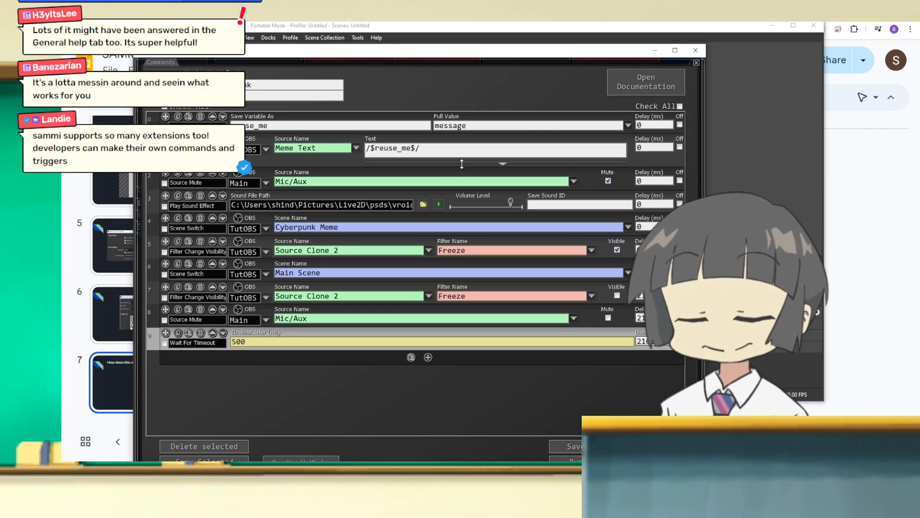